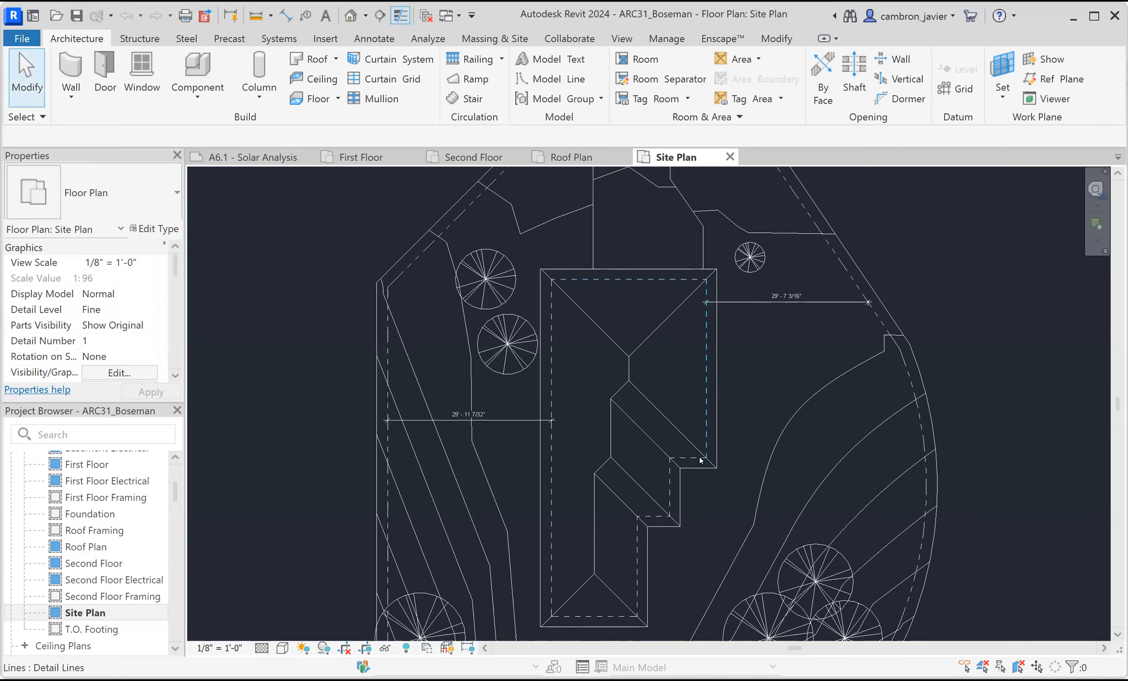
# Inspect the house roof on the site plan and open the First Floor plan.
pyautogui.click(382, 45)
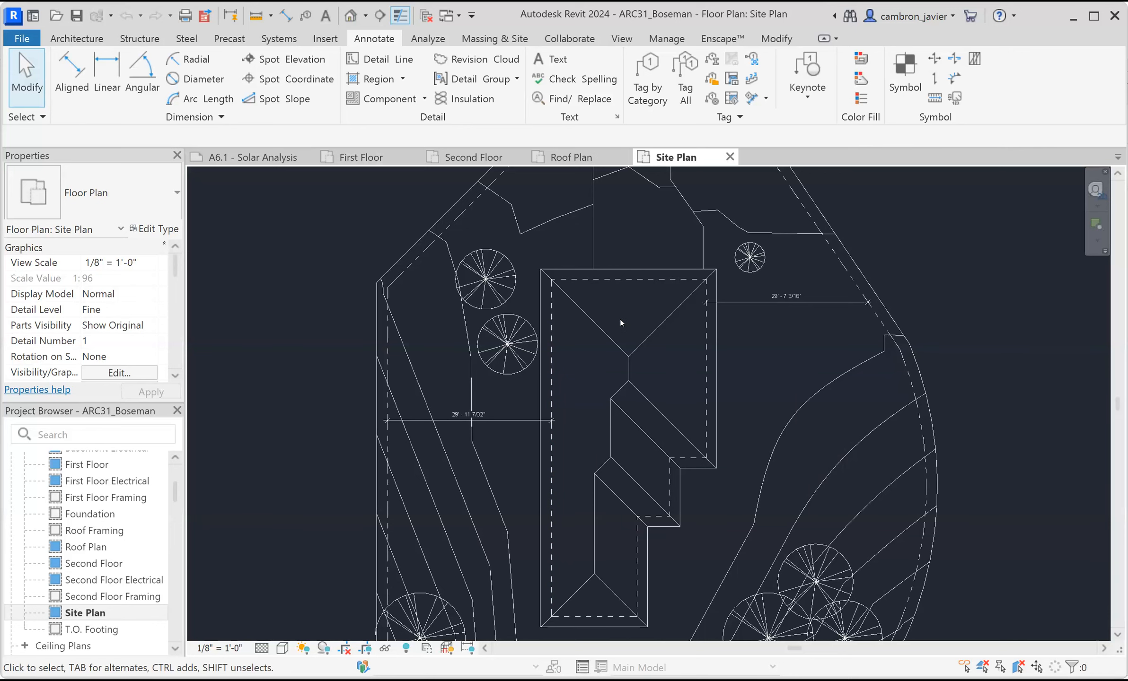
pyautogui.scroll(1, 708, 335)
pyautogui.scroll(1, 687, 350)
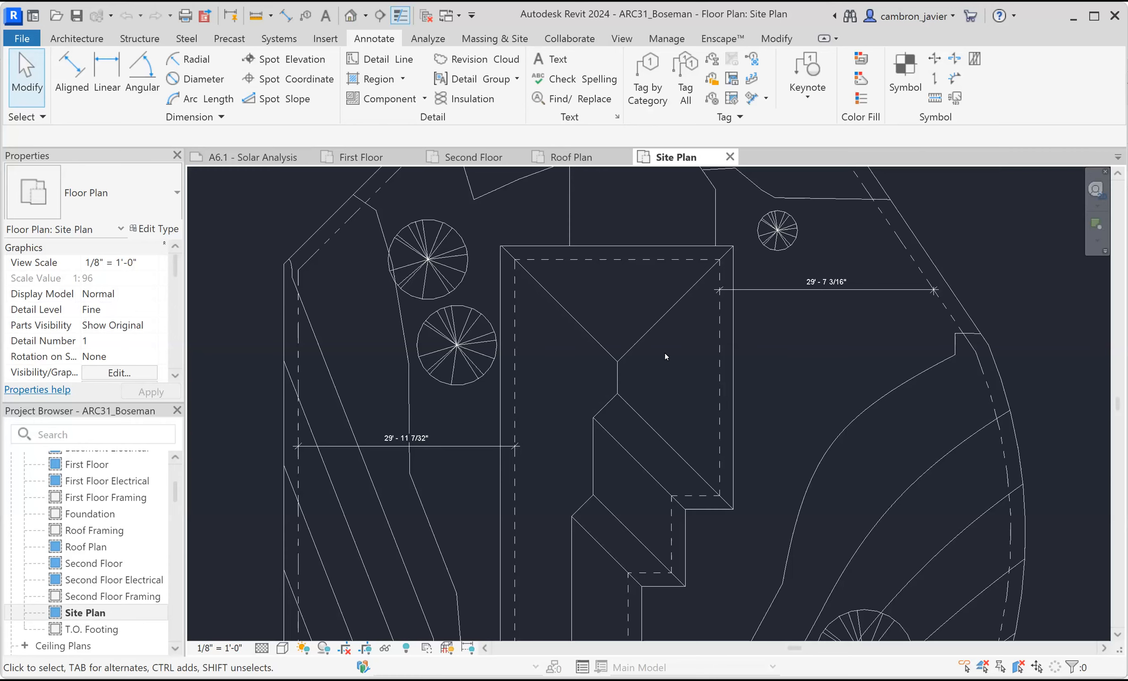
pyautogui.scroll(1, 664, 353)
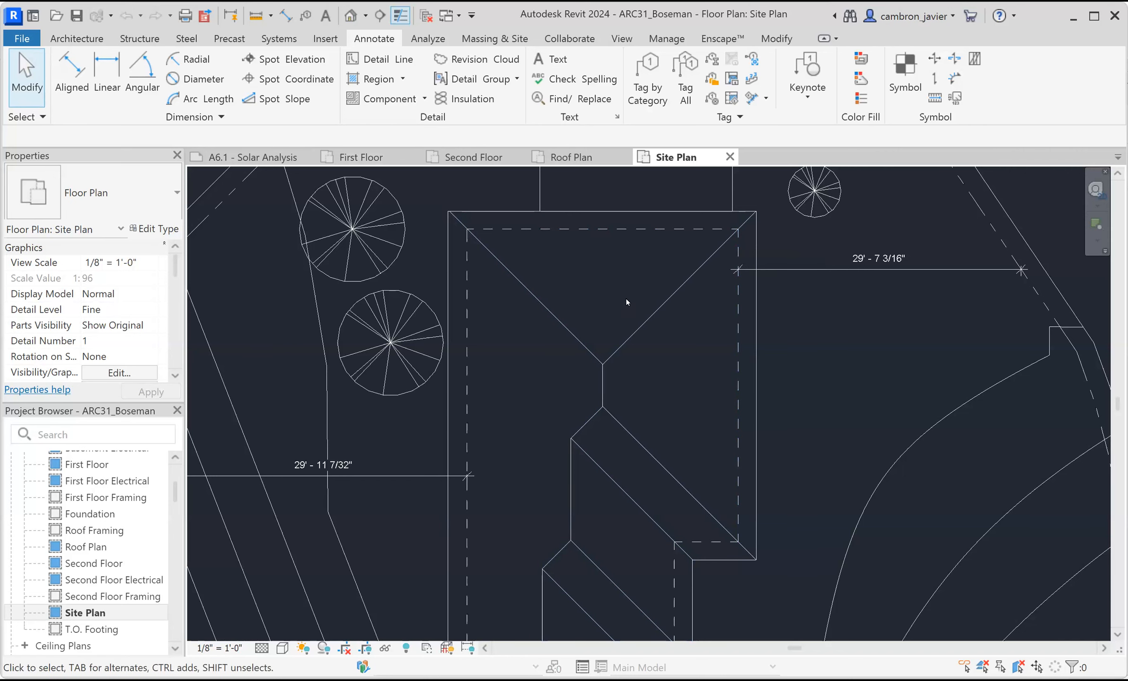
pyautogui.click(560, 311)
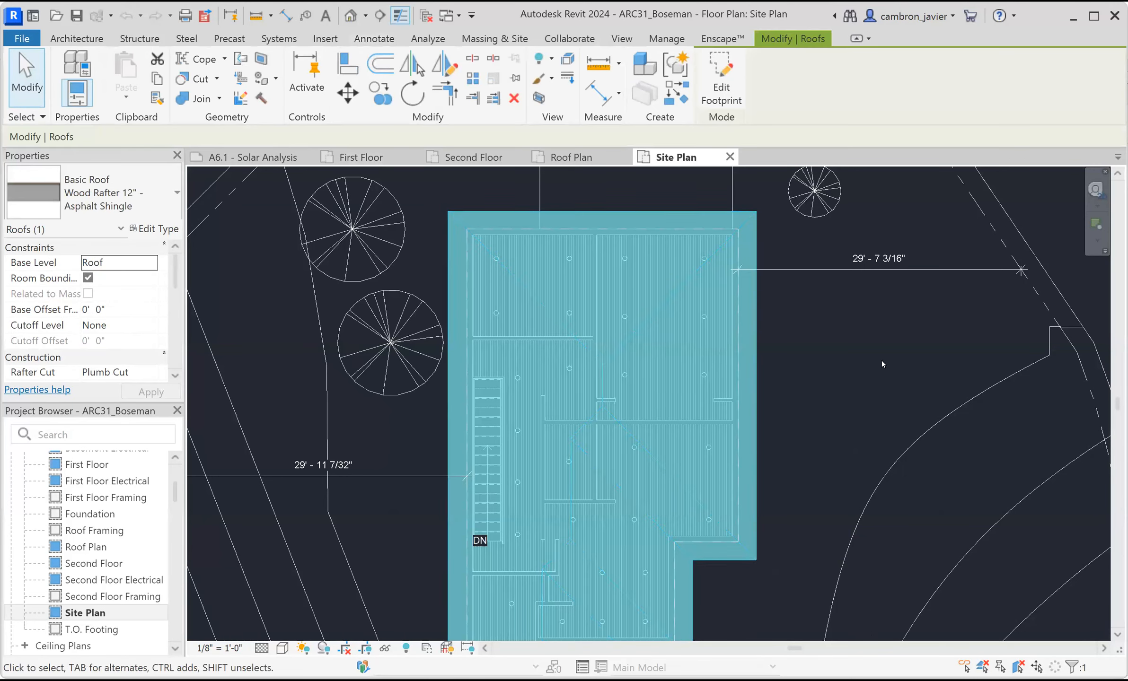
pyautogui.click(881, 364)
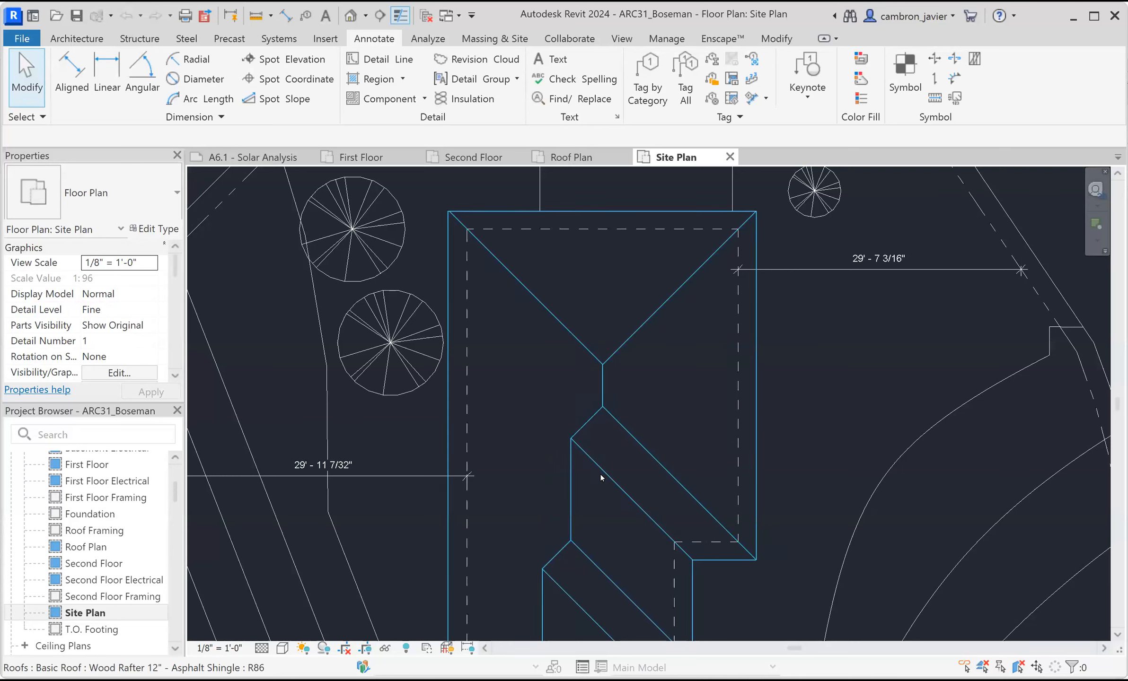
pyautogui.click(387, 160)
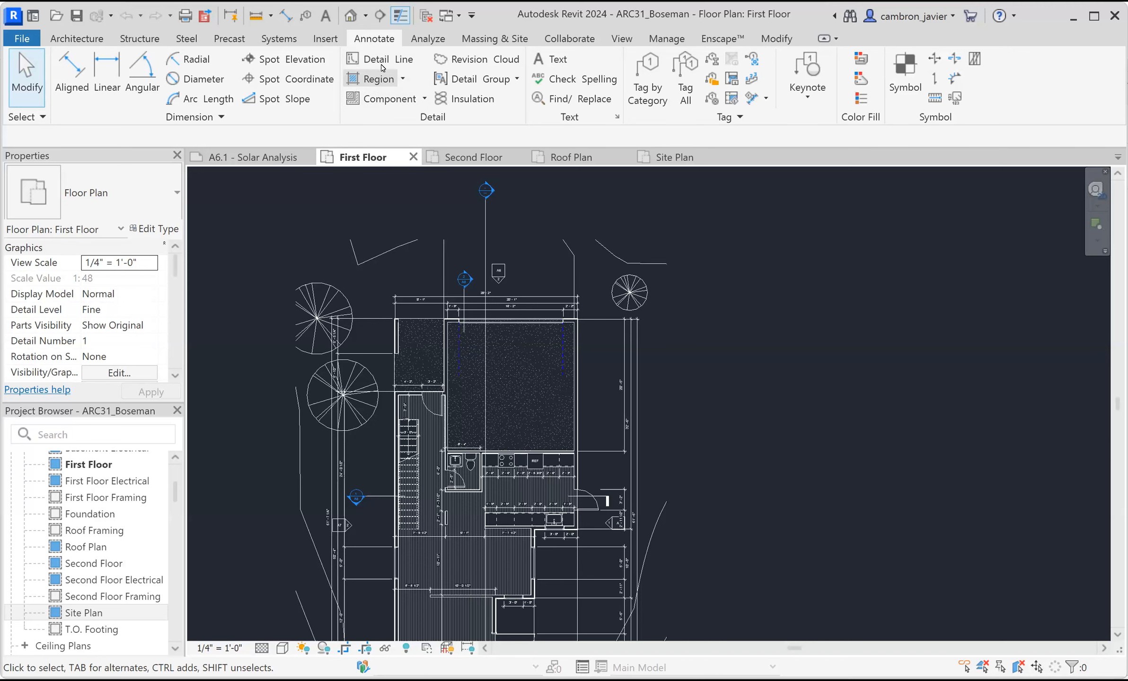
pyautogui.scroll(-3, 517, 233)
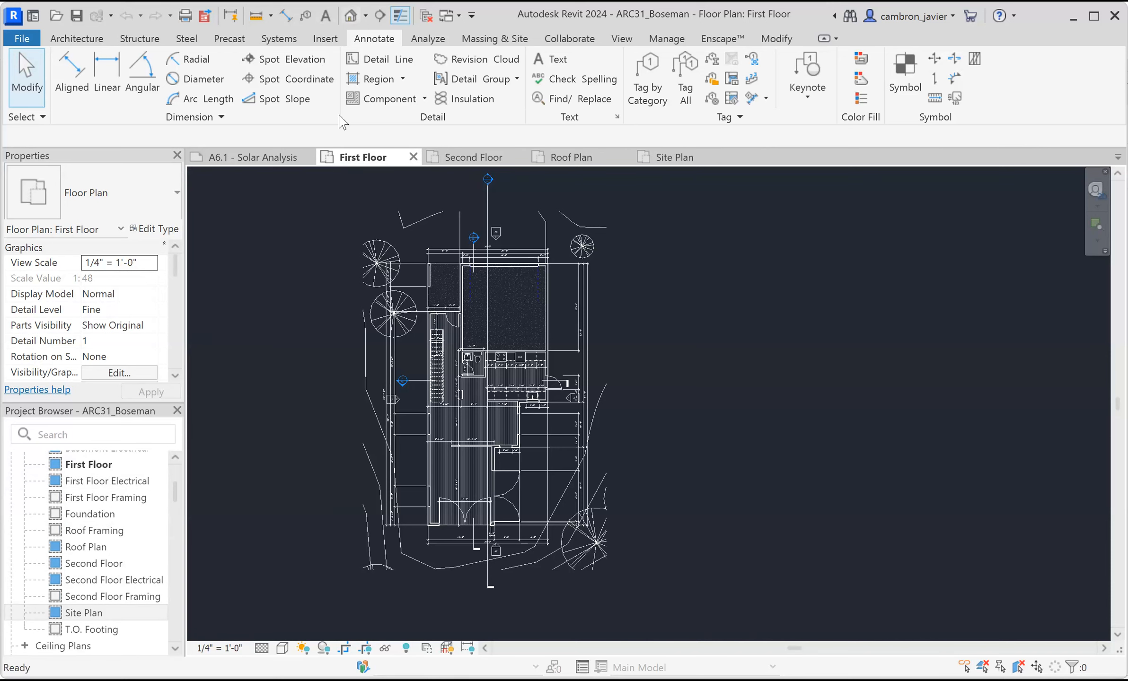
# Turn off the shadows and the sun path in the default 3D view and inspect the house's opposite side.
pyautogui.click(351, 15)
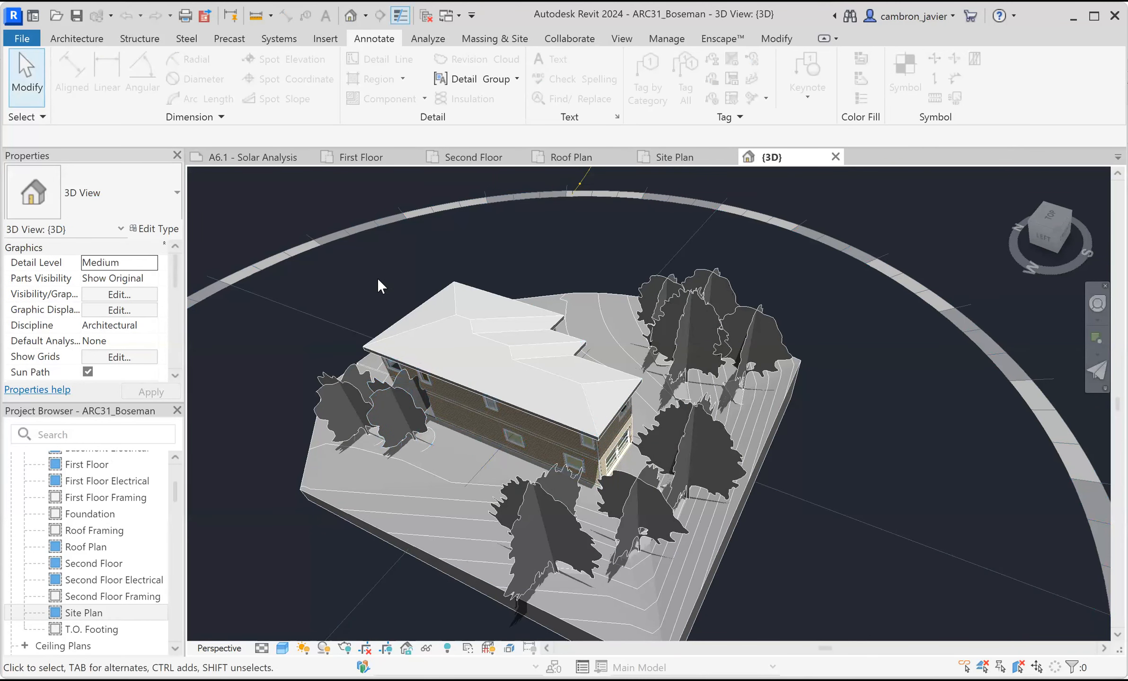
pyautogui.click(328, 649)
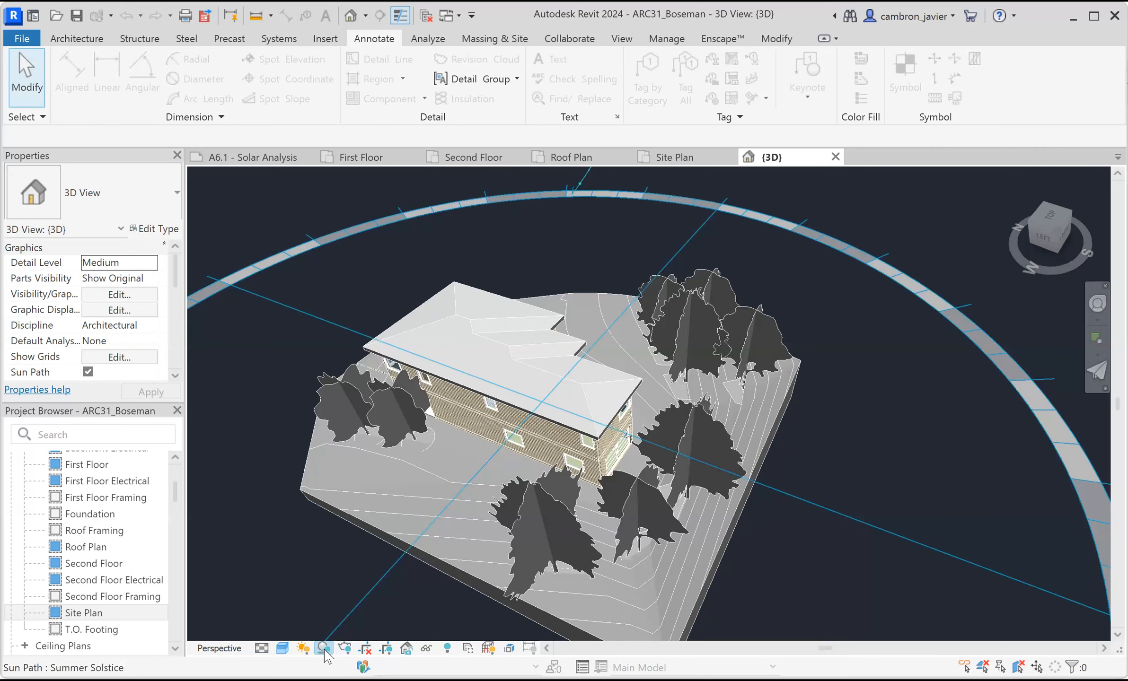
pyautogui.click(303, 648)
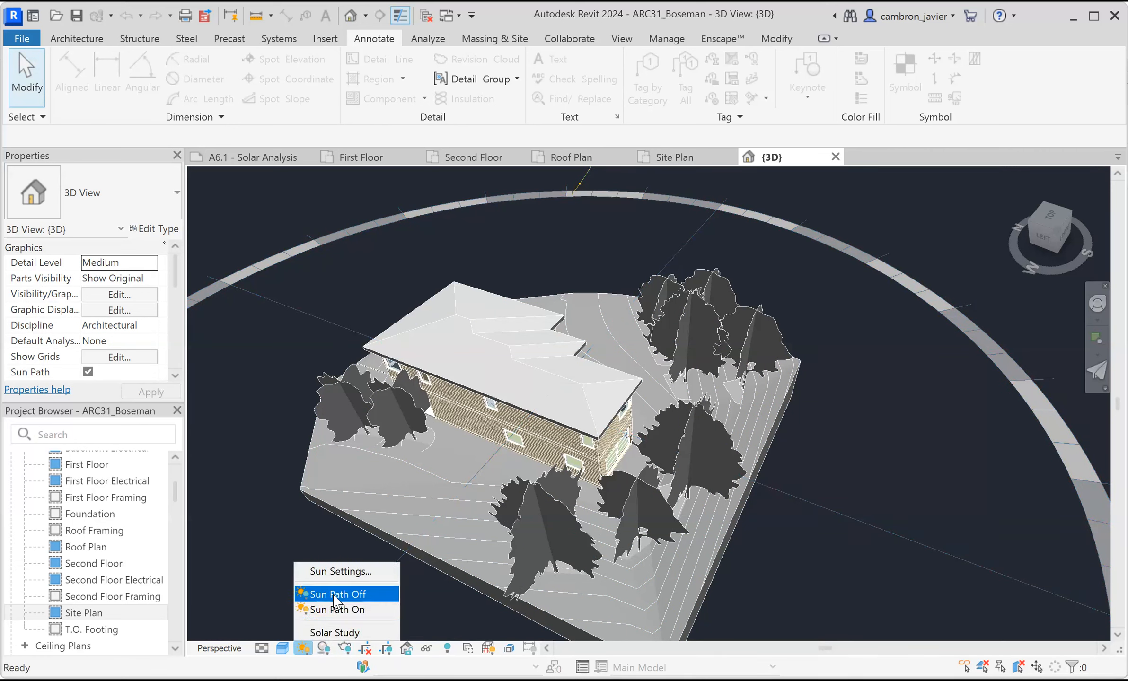
pyautogui.click(334, 595)
pyautogui.scroll(1, 356, 282)
pyautogui.keyDown('shift'); pyautogui.moveTo(357, 282); pyautogui.dragTo(397, 87, button='middle'); pyautogui.keyUp('shift')
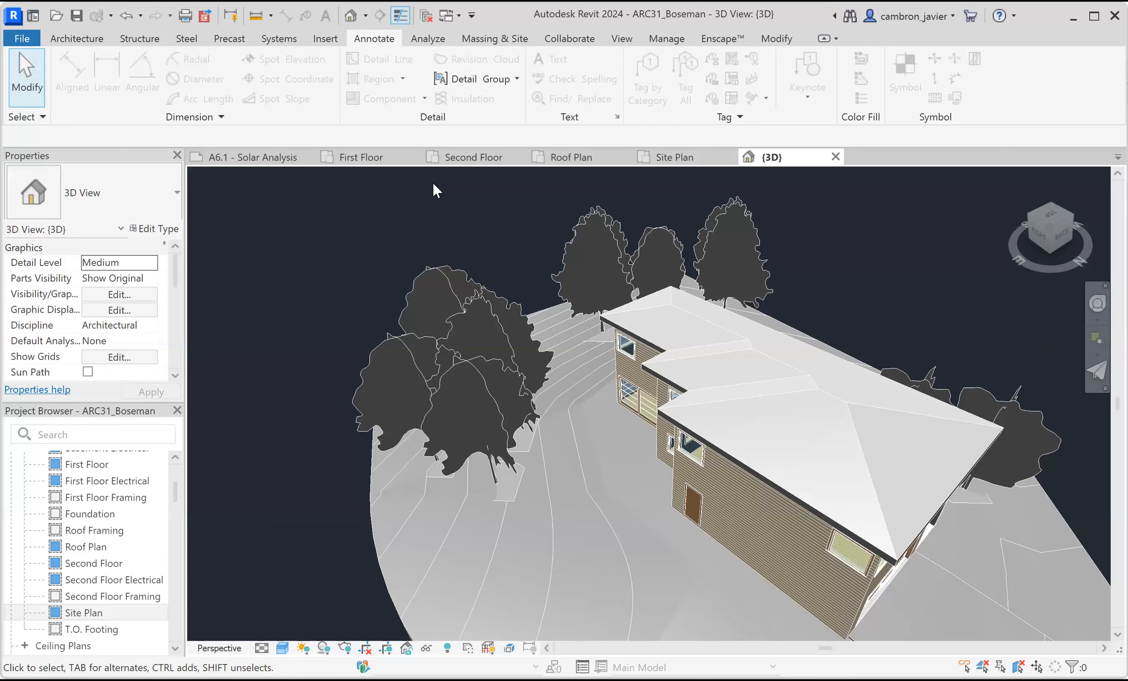
# Delete the long vertical building section line from the First Floor plan.
pyautogui.click(390, 158)
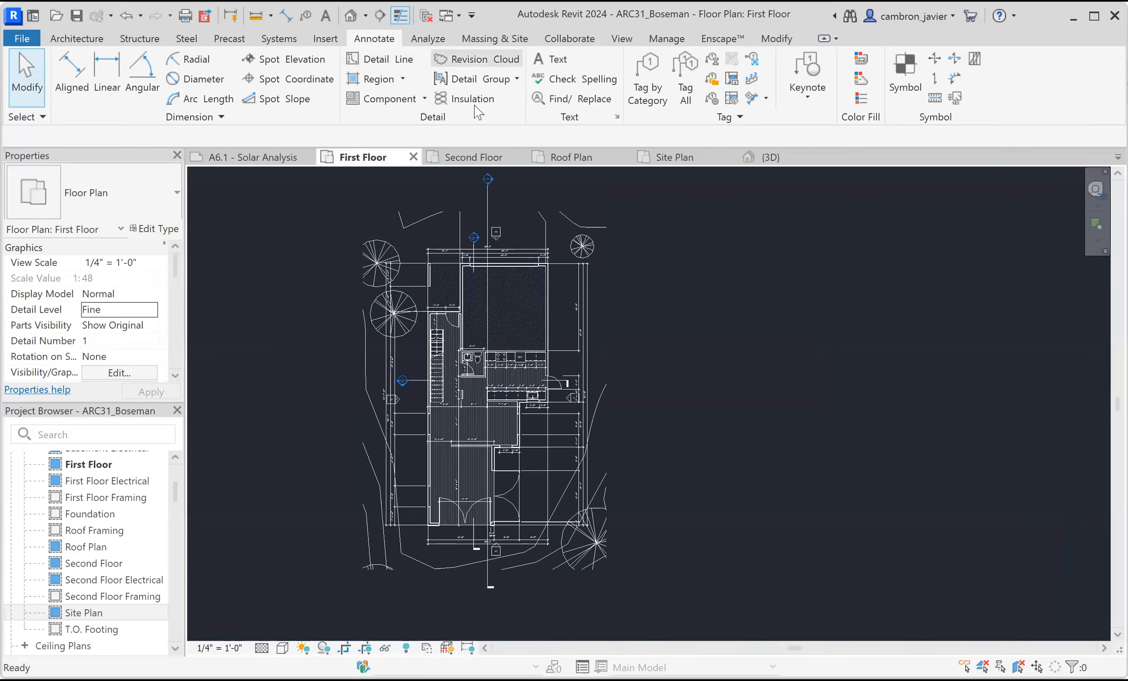
pyautogui.click(492, 196)
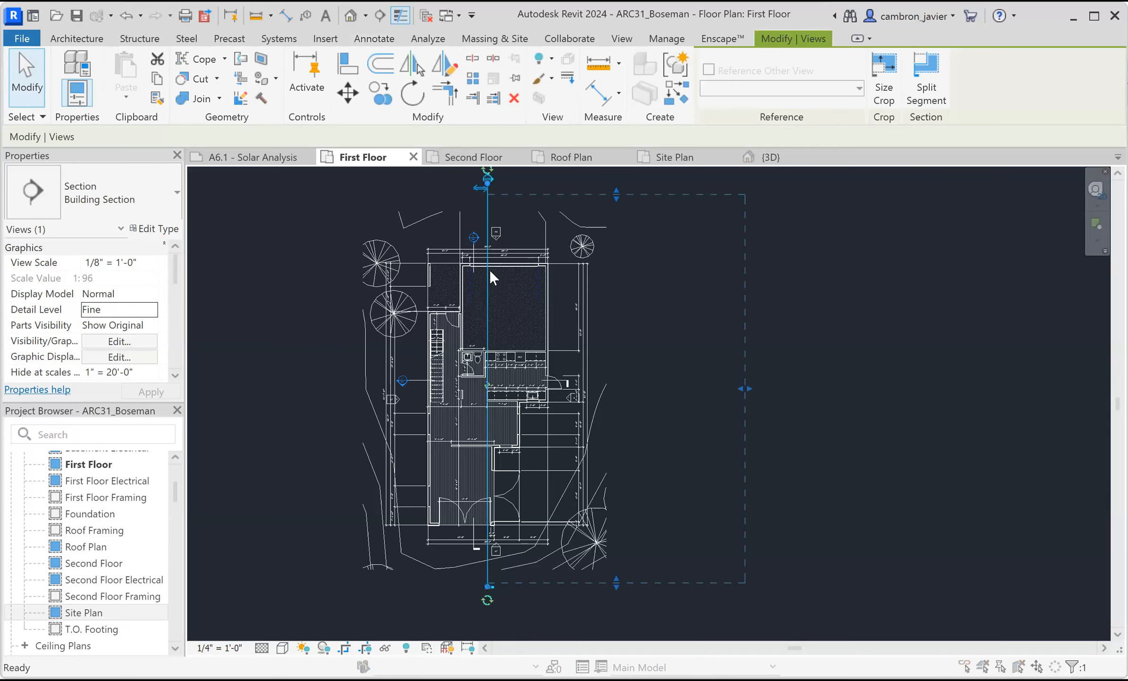
pyautogui.press('Delete')
pyautogui.press('Return')
# Draw a 5' horizontal detail line in the <Thin Lines> style outward from the exterior wall corner below the kitchen's side door.
pyautogui.scroll(3, 492, 362)
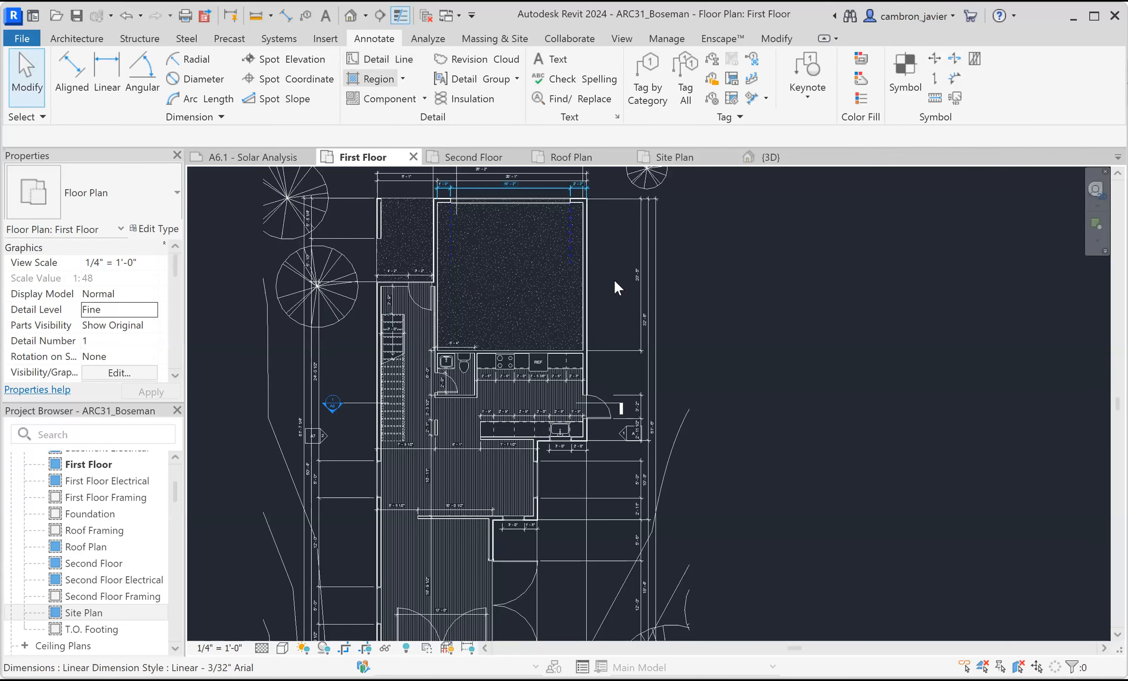
pyautogui.scroll(2, 719, 222)
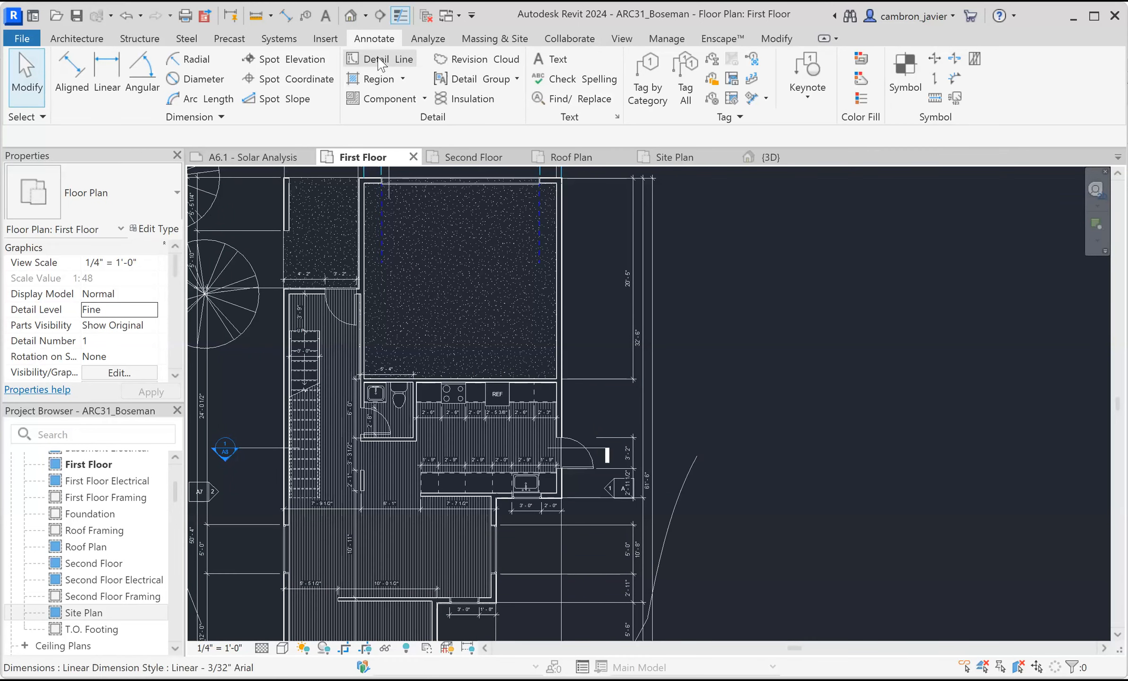
pyautogui.click(380, 61)
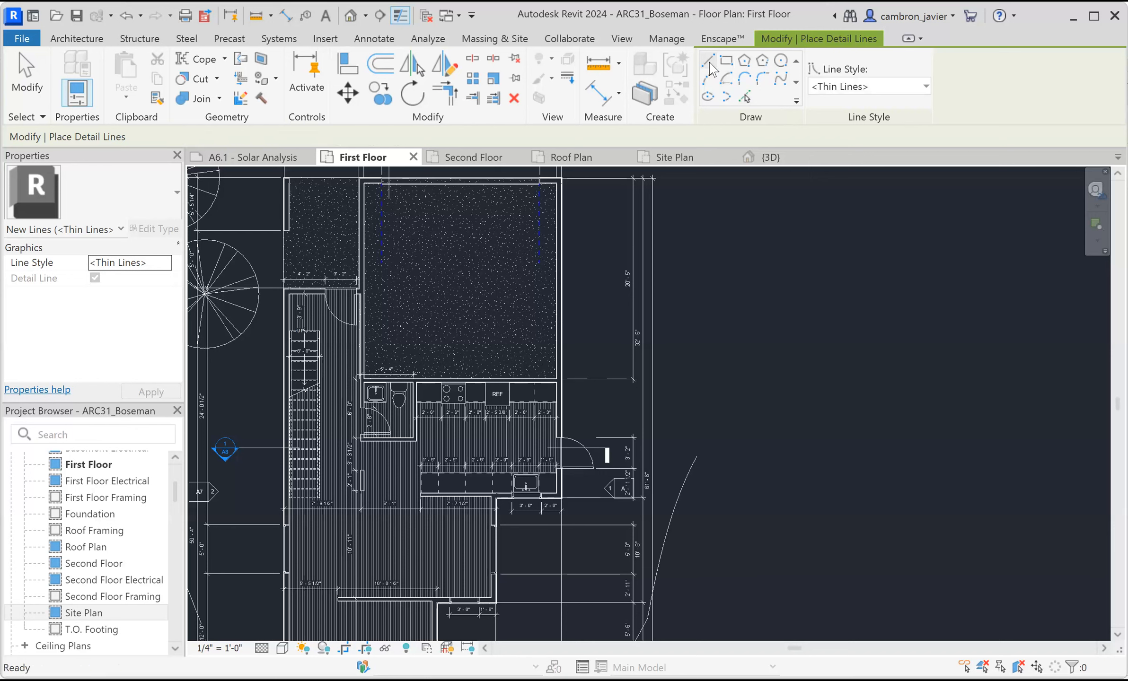
pyautogui.click(854, 90)
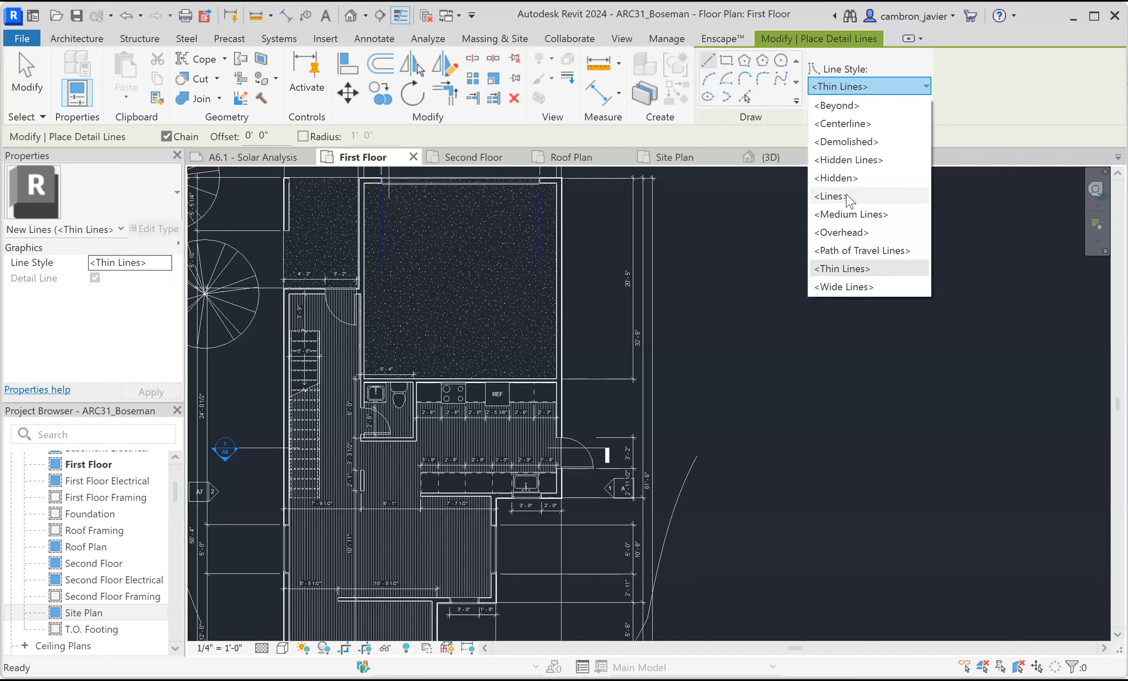
pyautogui.click(851, 269)
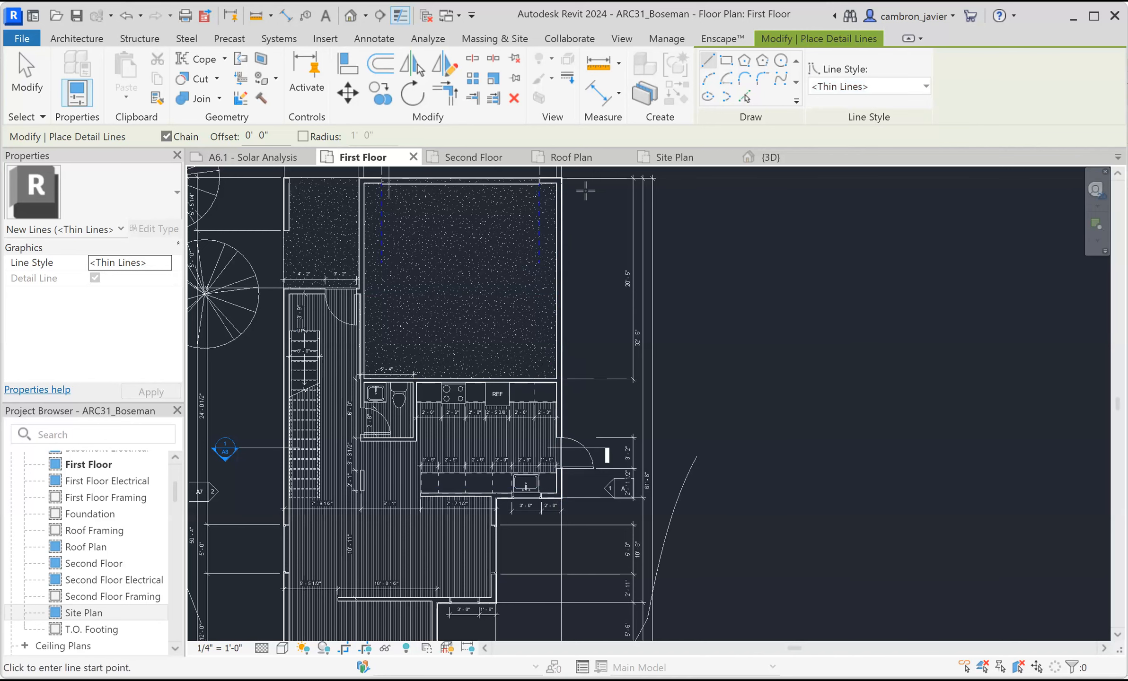
pyautogui.scroll(1, 599, 489)
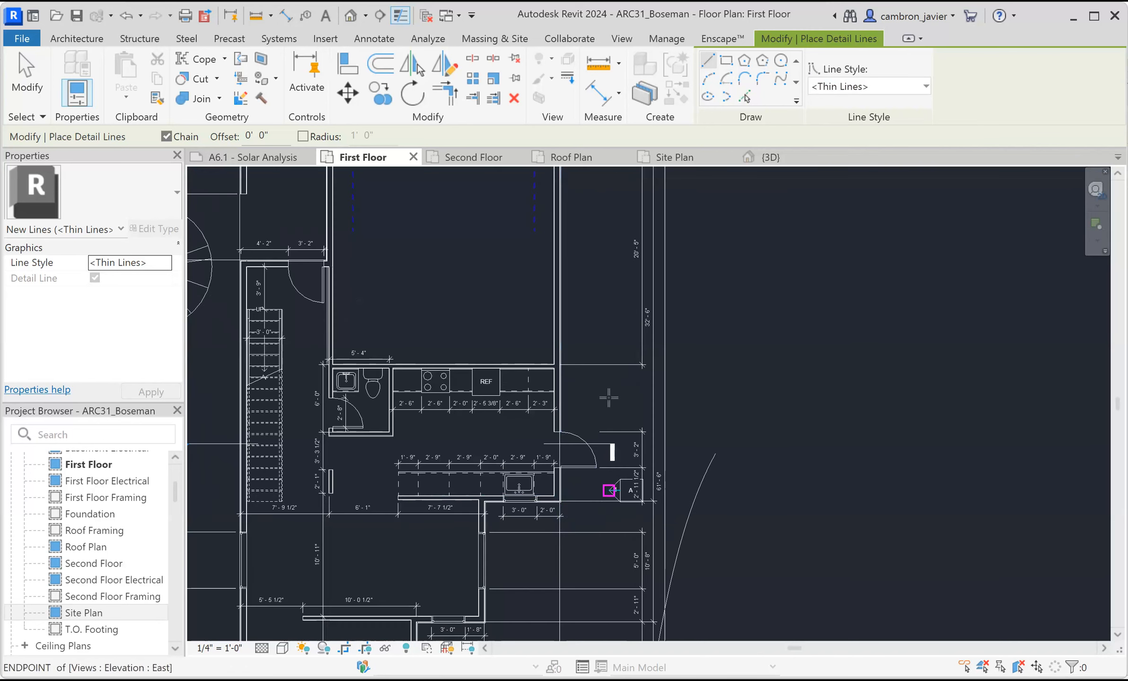
pyautogui.scroll(4, 570, 507)
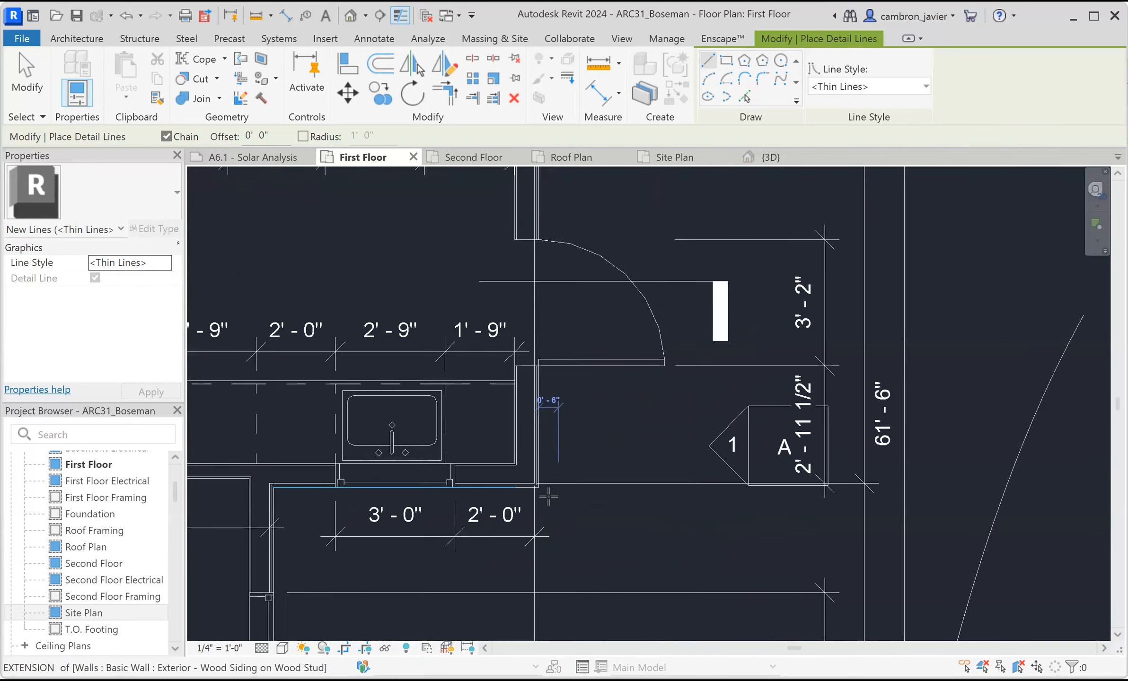
pyautogui.scroll(2, 552, 497)
pyautogui.click(523, 477)
pyautogui.scroll(-1, 672, 482)
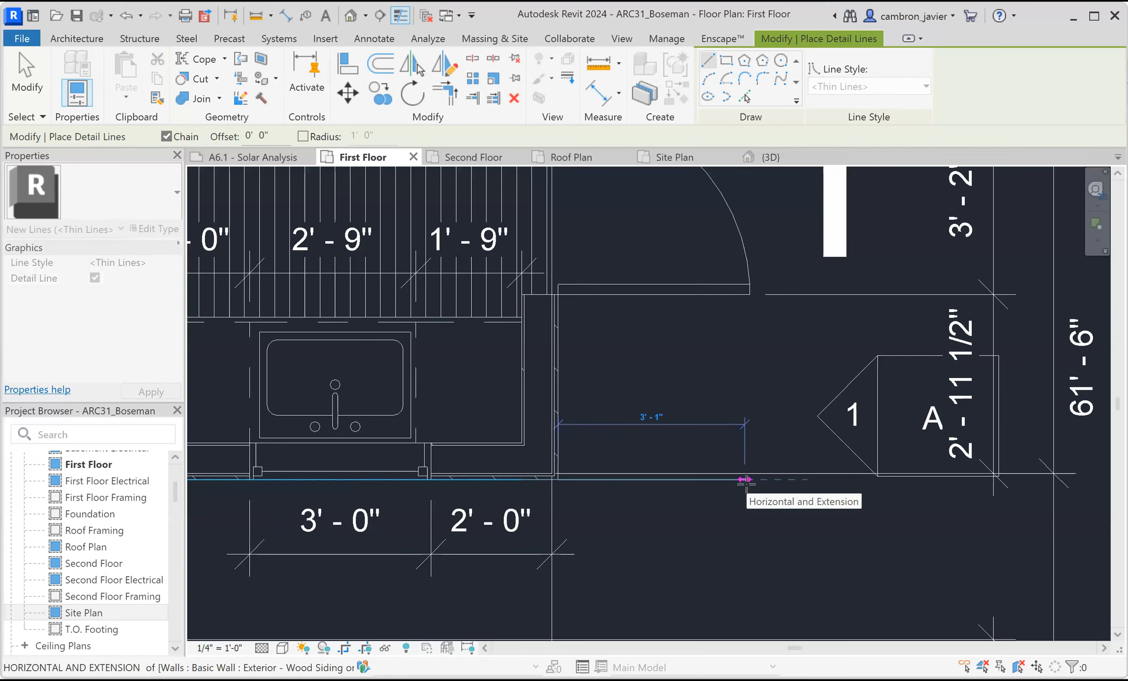
pyautogui.write('5')
pyautogui.press('Return')
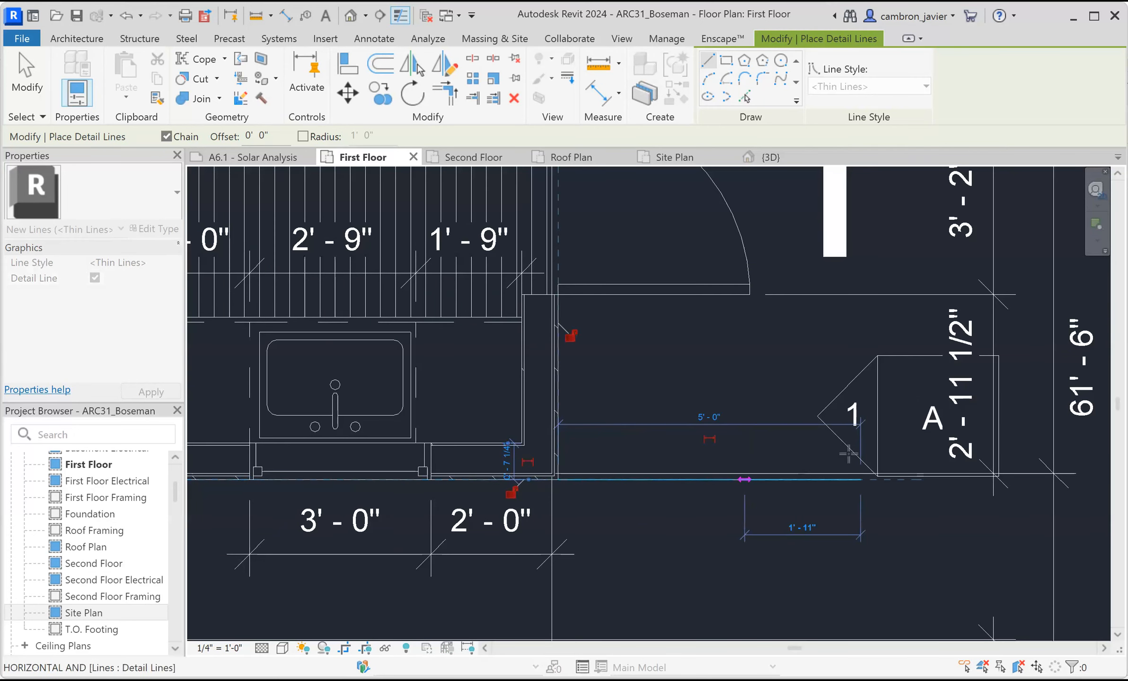
# Continue the detail line vertically, parallel to the house, up to the line of the garage's front wall.
pyautogui.scroll(-3, 873, 347)
pyautogui.moveTo(850, 377)
pyautogui.mouseDown(button='middle')
pyautogui.moveTo(829, 653)
pyautogui.moveTo(817, 641)
pyautogui.mouseUp(button='middle')
pyautogui.scroll(3, 815, 211)
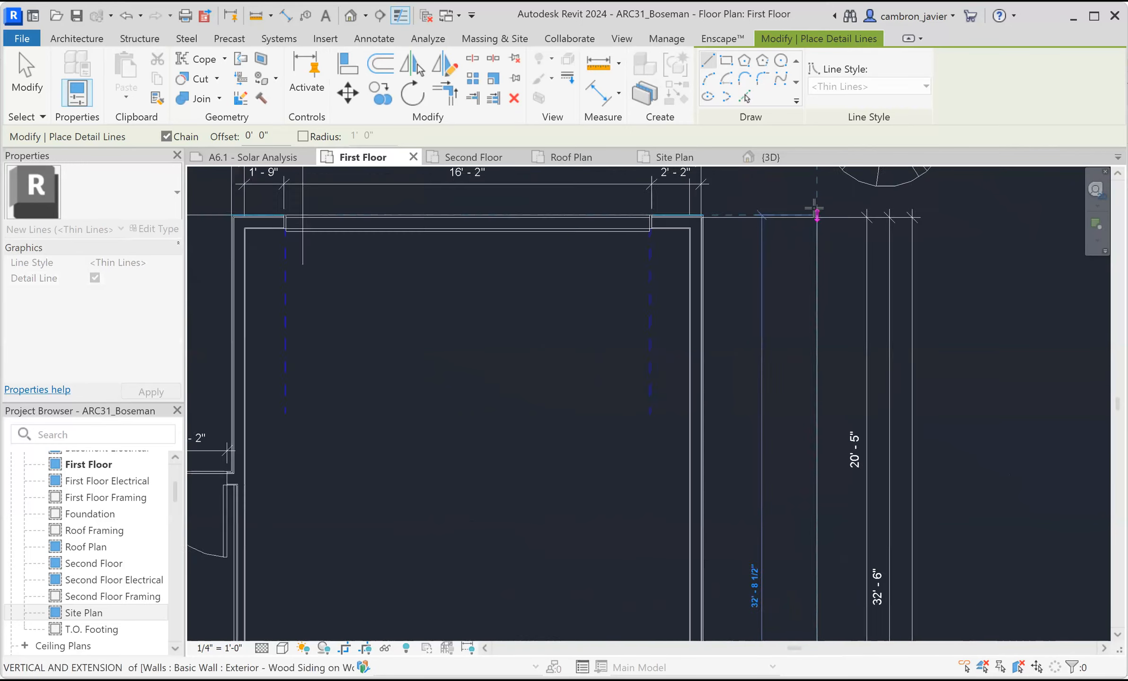
pyautogui.click(817, 219)
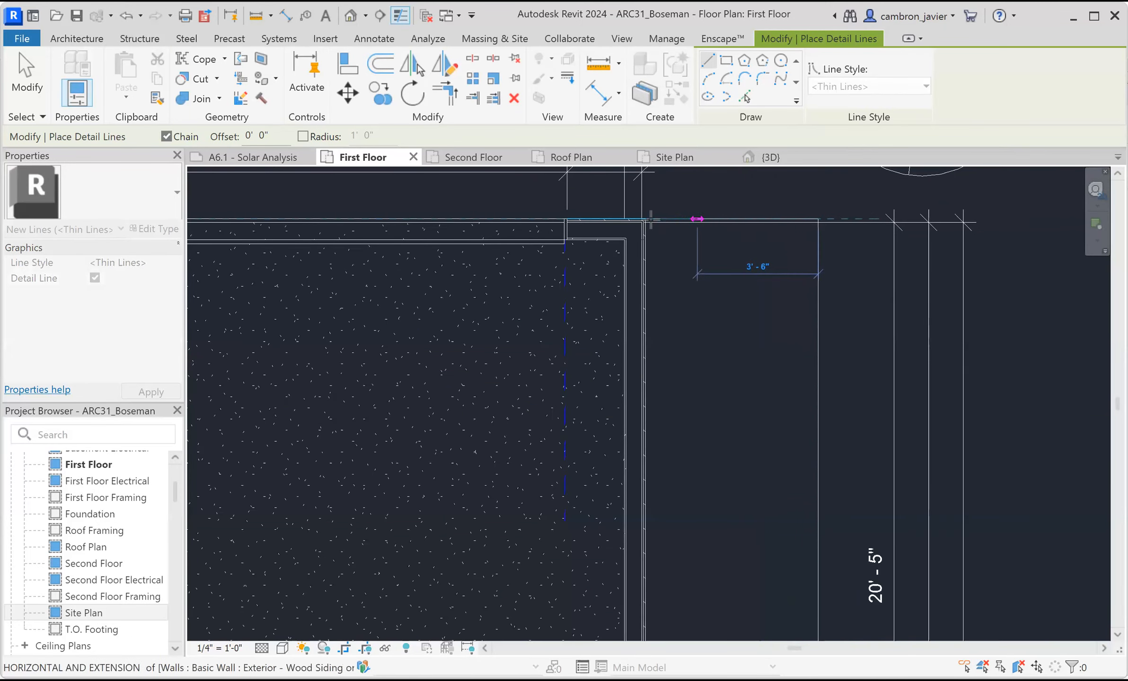
# Extend the detail lines 10' beyond the garage's front wall, and add a horizontal line about 5'-6" long back toward the driveway edge.
pyautogui.scroll(-1, 653, 221)
pyautogui.moveTo(653, 220); pyautogui.dragTo(799, 448, button='middle')
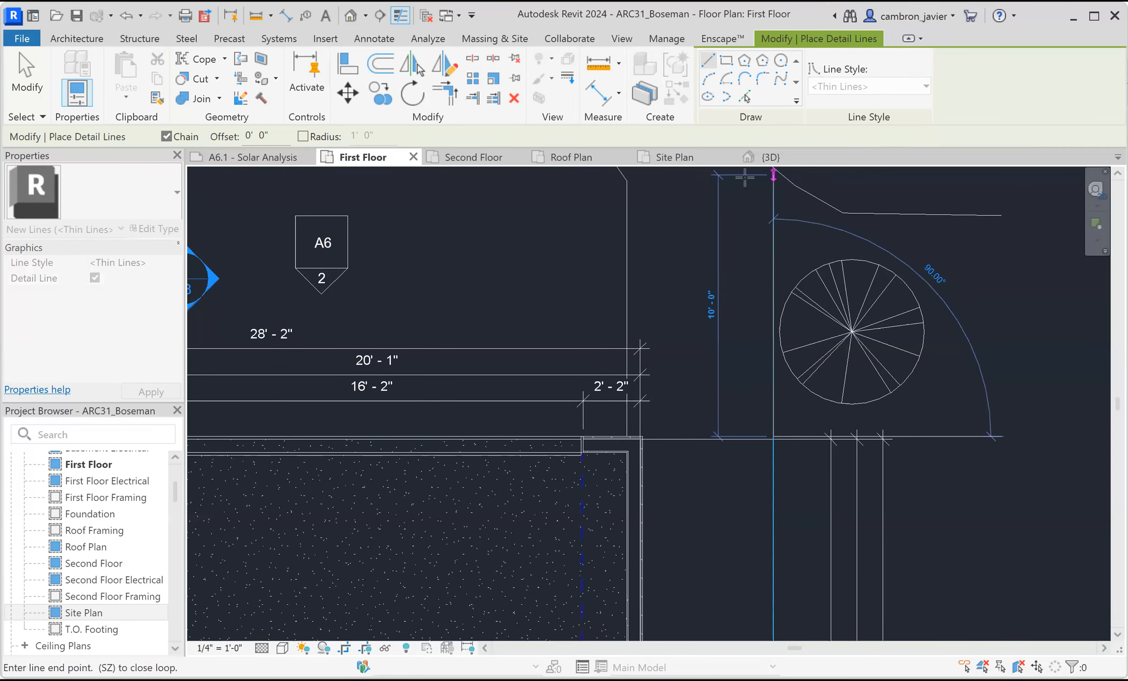
pyautogui.click(773, 175)
pyautogui.click(629, 176)
pyautogui.scroll(2, 665, 212)
pyautogui.press('Escape')
pyautogui.press('Escape')
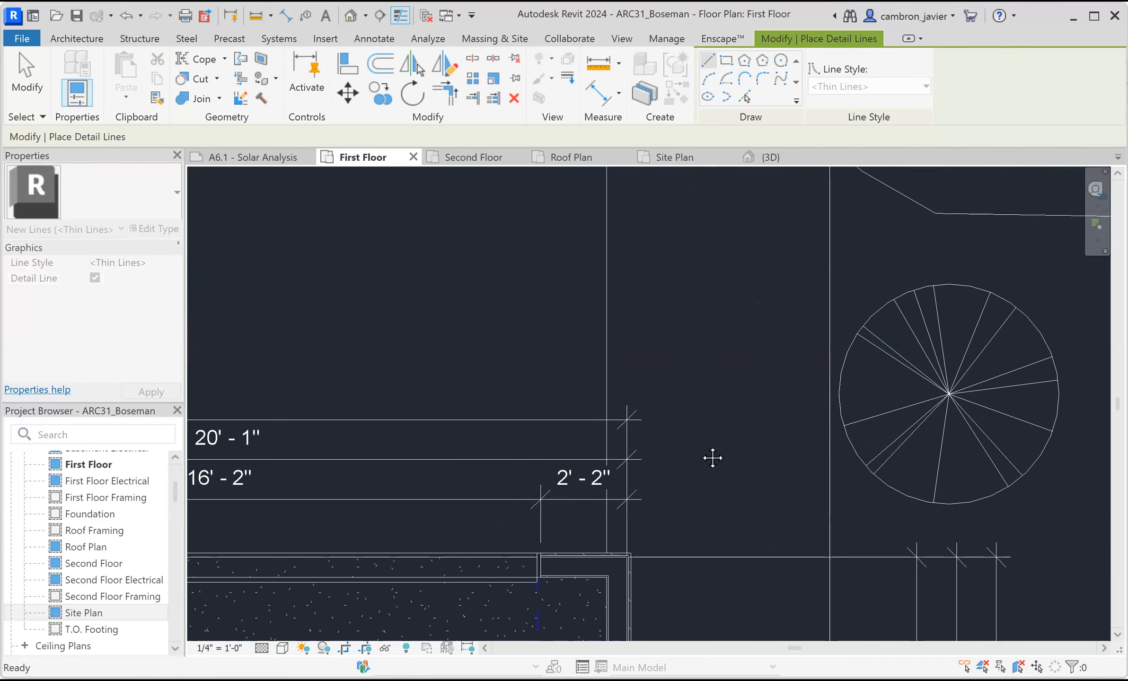
# Try to reposition the short horizontal detail line beside the driveway corner.
pyautogui.scroll(-2, 695, 378)
pyautogui.scroll(3, 667, 376)
pyautogui.press('Escape')
pyautogui.click(660, 371)
pyautogui.scroll(1, 660, 372)
pyautogui.moveTo(655, 374); pyautogui.dragTo(655, 402)
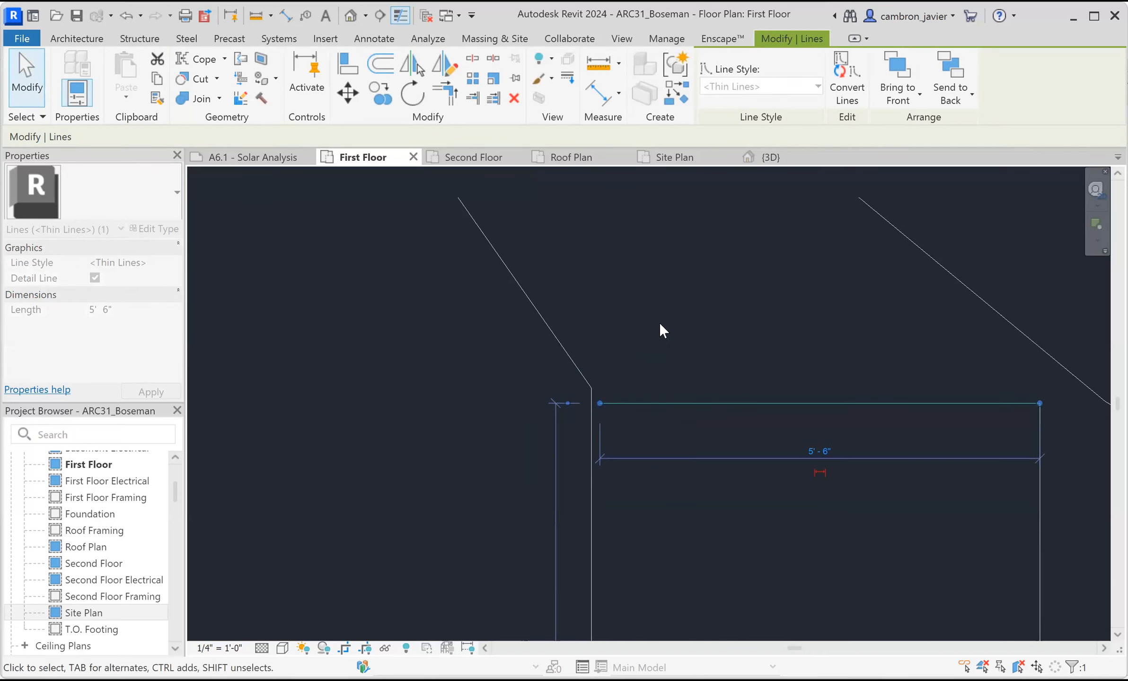
pyautogui.press('Escape')
pyautogui.click(778, 405)
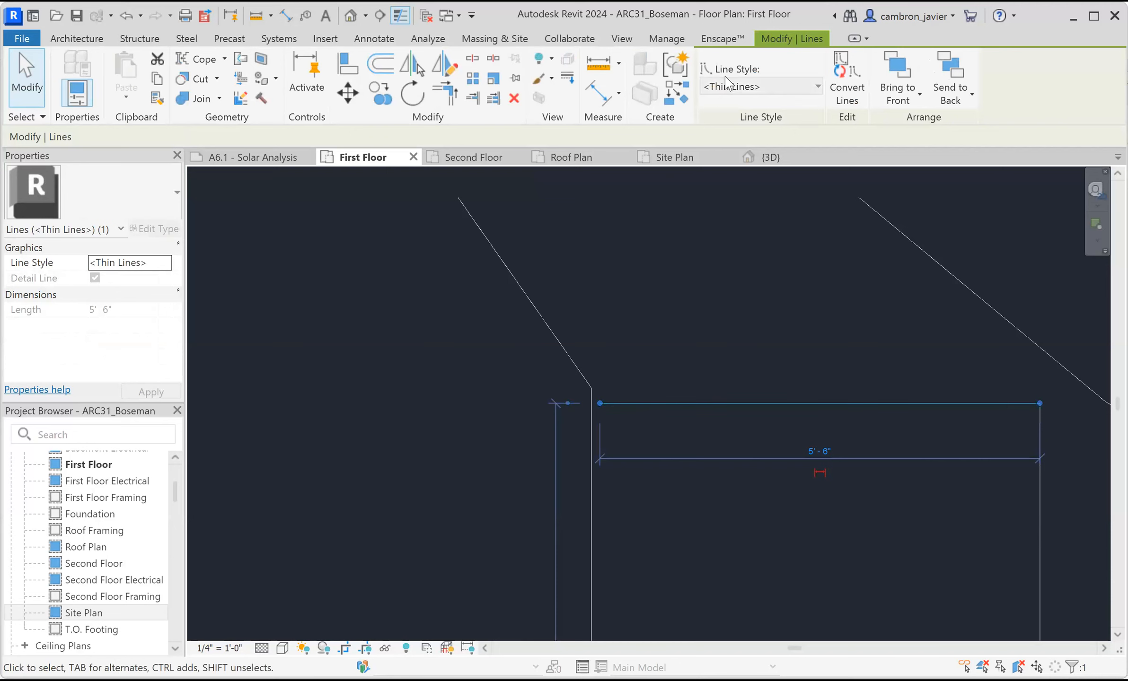
pyautogui.click(689, 210)
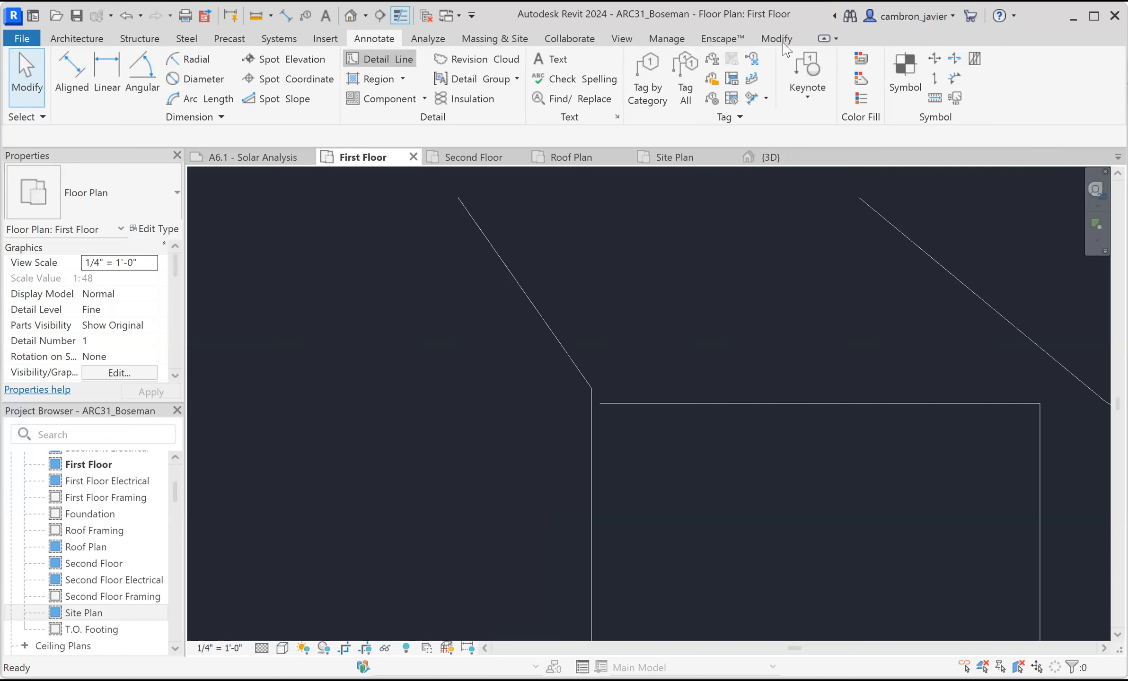
# Draw a horizontal detail line from the driveway corner past the vertical line, and delete the earlier parallel line just below it.
pyautogui.press('d')
pyautogui.press('l')
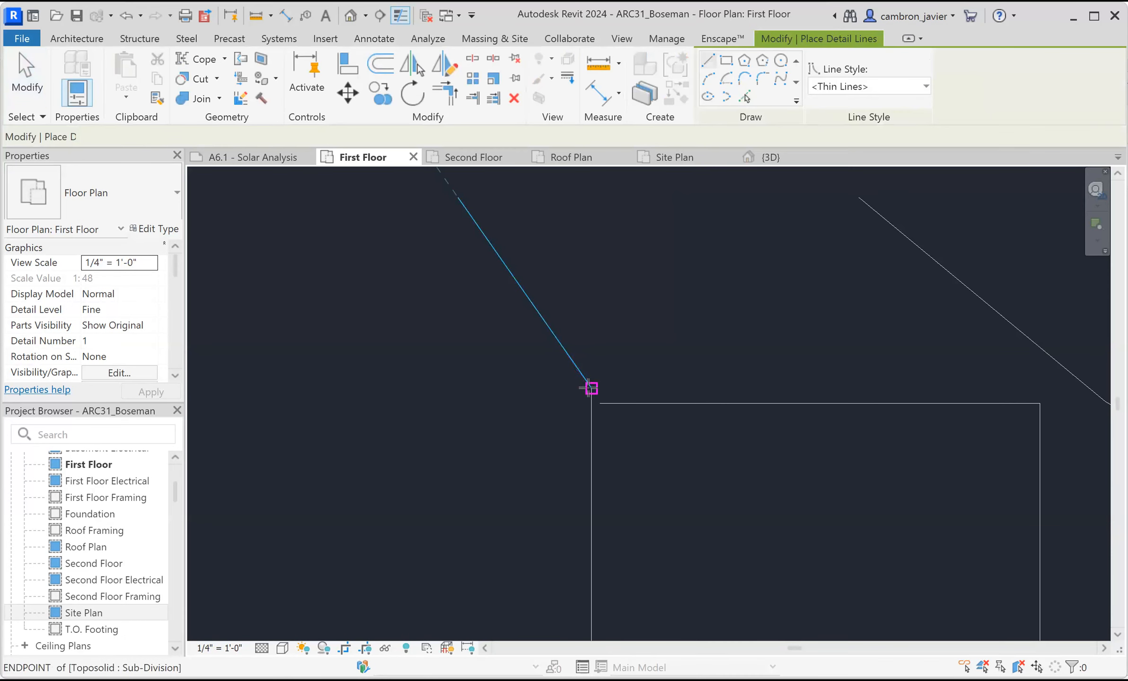
pyautogui.click(589, 388)
pyautogui.click(1006, 388)
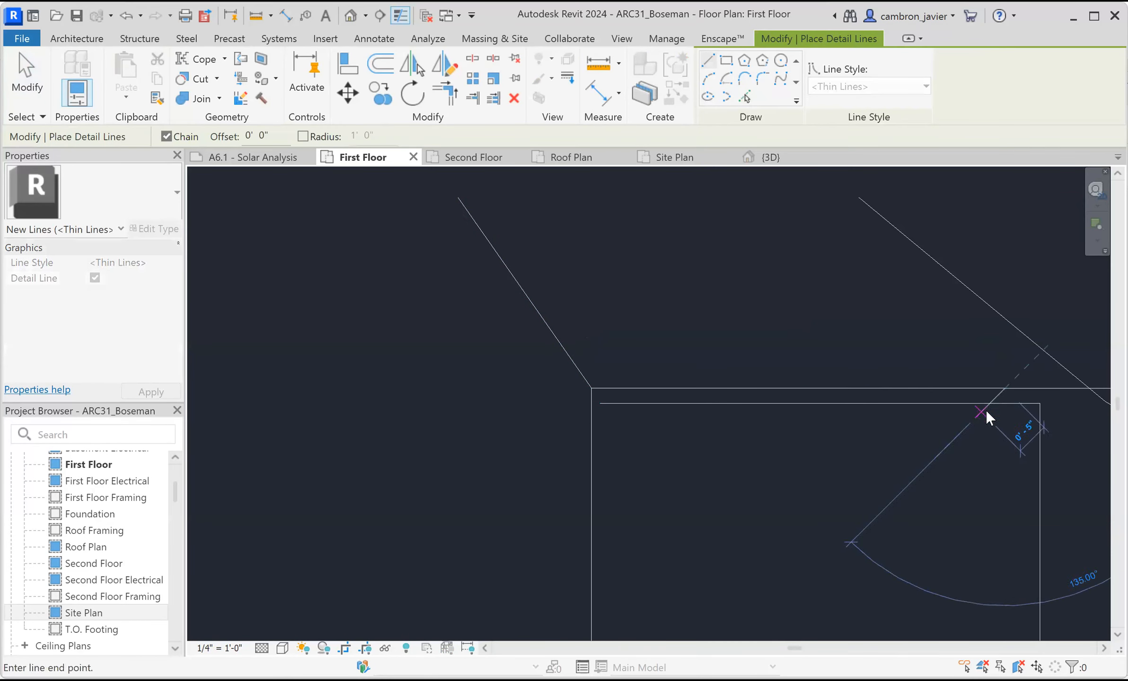
pyautogui.press('Escape')
pyautogui.press('Escape')
pyautogui.click(1002, 402)
pyautogui.press('Delete')
# Trim the new horizontal detail line and the vertical walkway line to a corner.
pyautogui.press('t')
pyautogui.press('r')
pyautogui.click(964, 388)
pyautogui.click(1040, 406)
pyautogui.scroll(-2, 878, 343)
pyautogui.press('Escape')
# Examine the detail-line outline from the side door along the garage to the driveway.
pyautogui.scroll(-3, 876, 346)
pyautogui.moveTo(776, 322); pyautogui.dragTo(574, 127, button='middle')
pyautogui.scroll(-5, 699, 321)
pyautogui.moveTo(683, 406); pyautogui.dragTo(617, 309, button='middle')
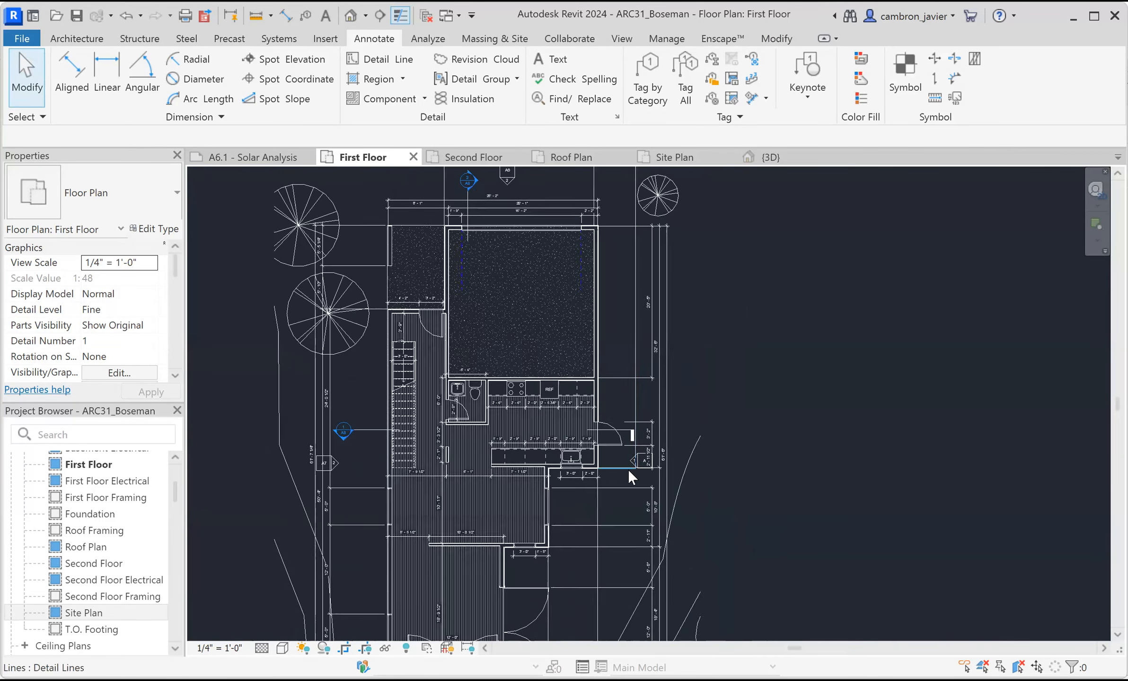
pyautogui.scroll(5, 628, 471)
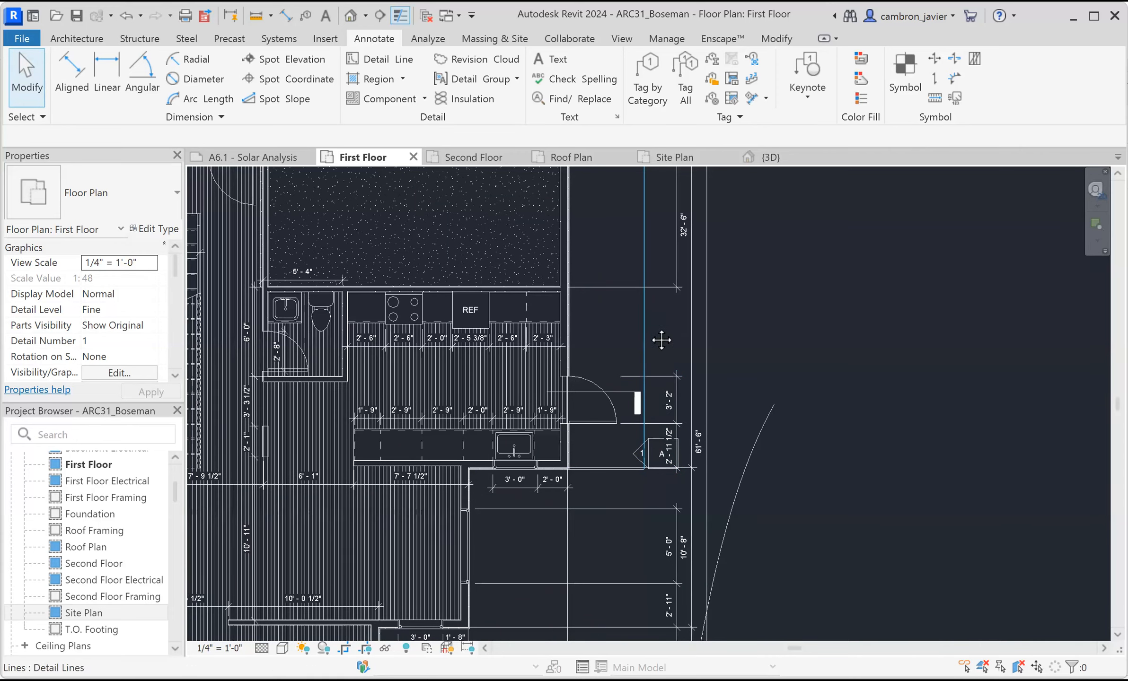
pyautogui.moveTo(661, 340); pyautogui.dragTo(661, 426, button='middle')
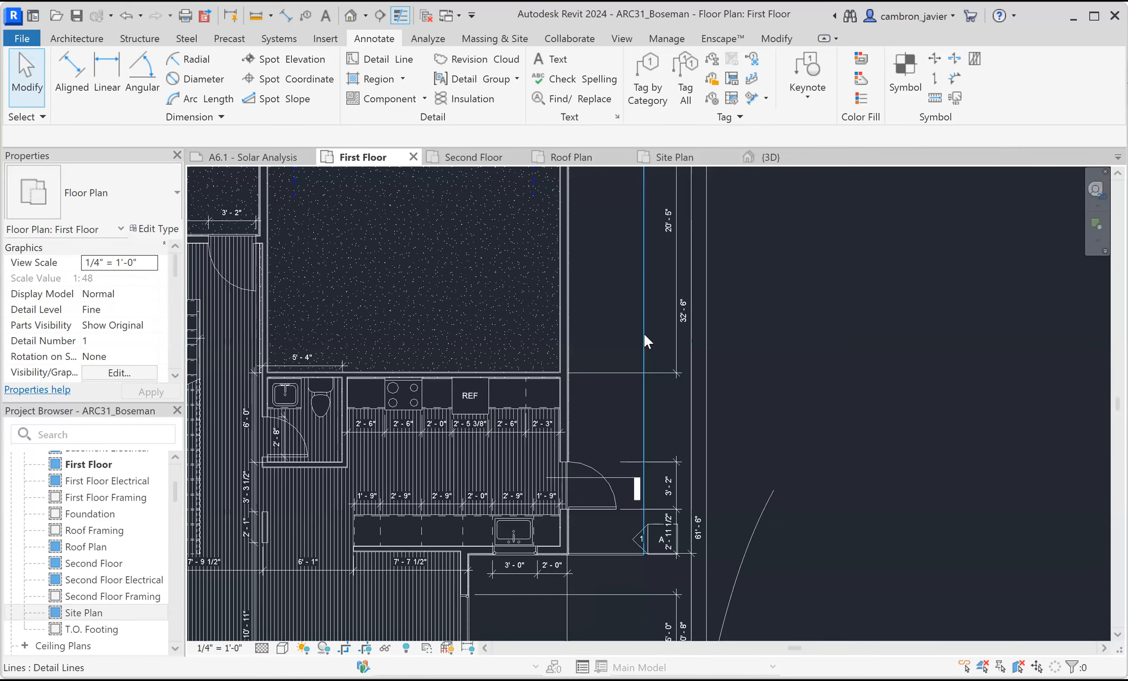
pyautogui.scroll(-3, 639, 331)
pyautogui.moveTo(614, 346); pyautogui.dragTo(610, 468, button='middle')
pyautogui.scroll(-2, 599, 376)
pyautogui.moveTo(599, 422); pyautogui.dragTo(569, 412, button='middle')
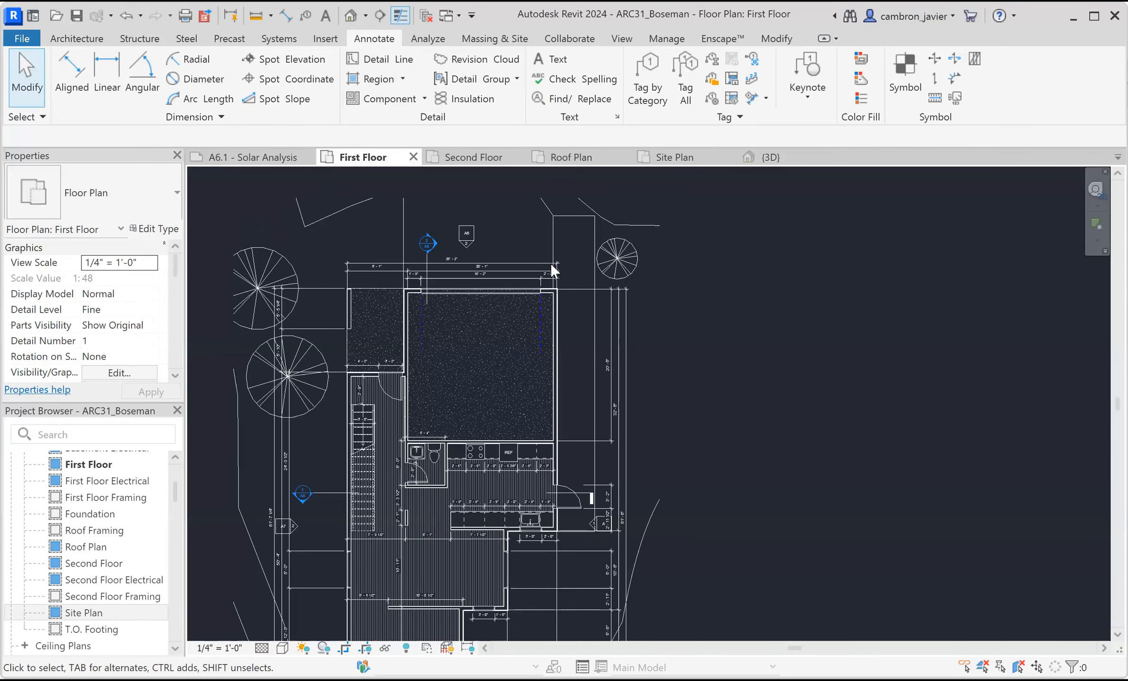
# Open the Section 1 building section view.
pyautogui.scroll(2, 452, 527)
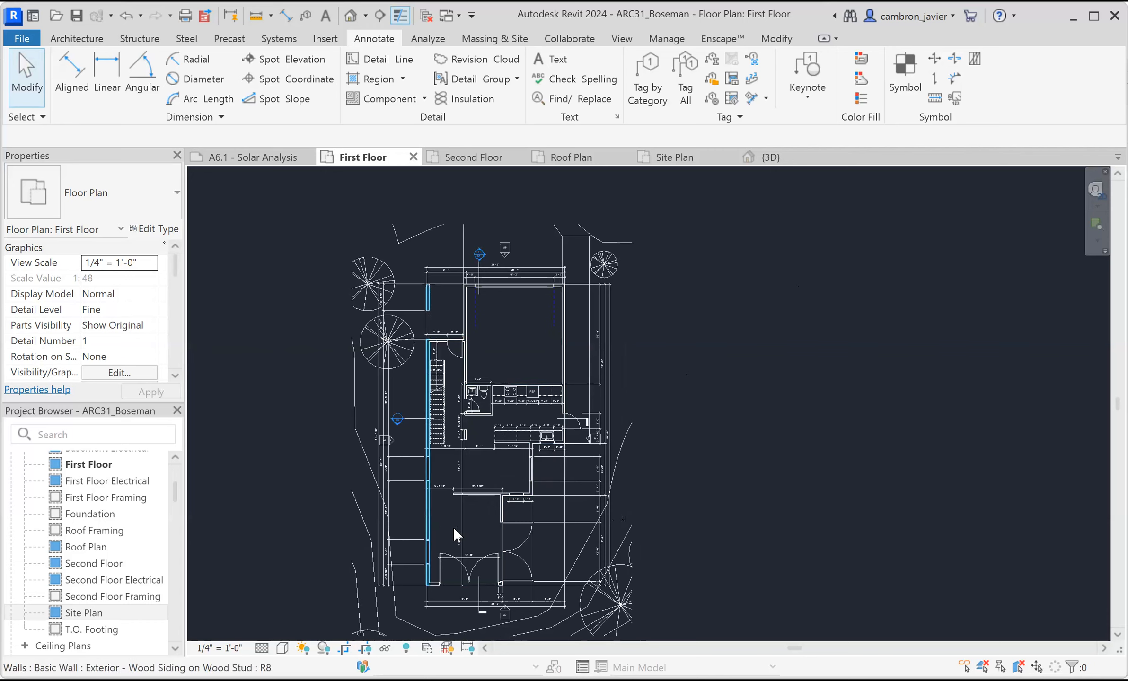
pyautogui.moveTo(453, 527); pyautogui.dragTo(383, 363, button='middle')
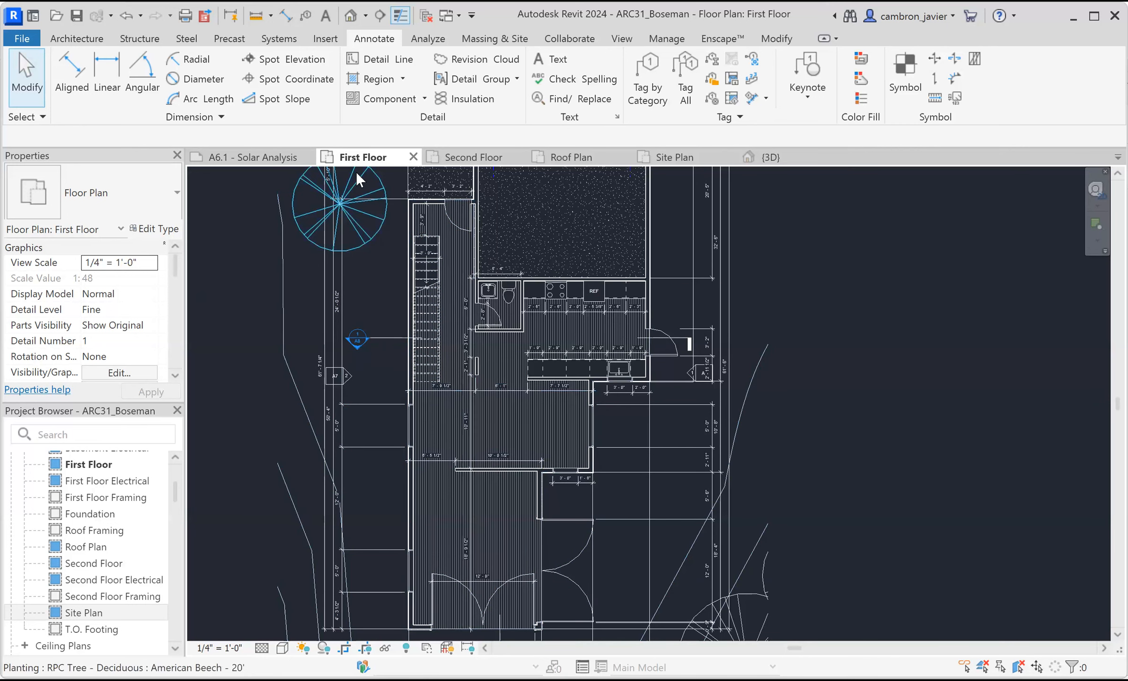
pyautogui.scroll(3, 90, 537)
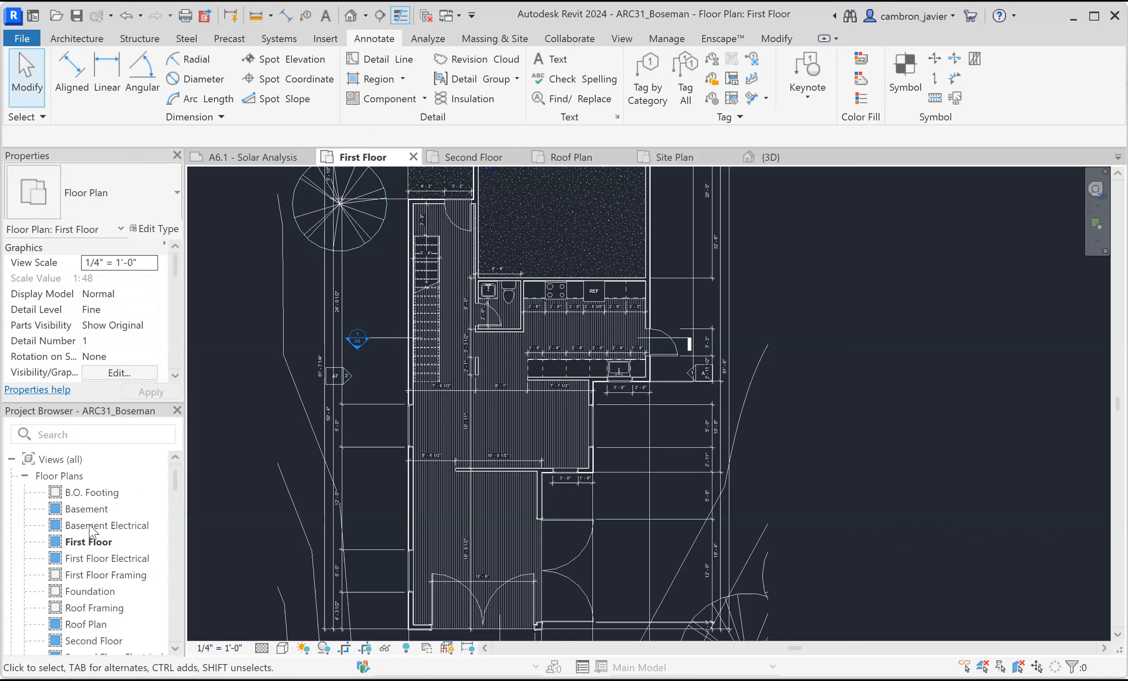
pyautogui.scroll(-8, 90, 532)
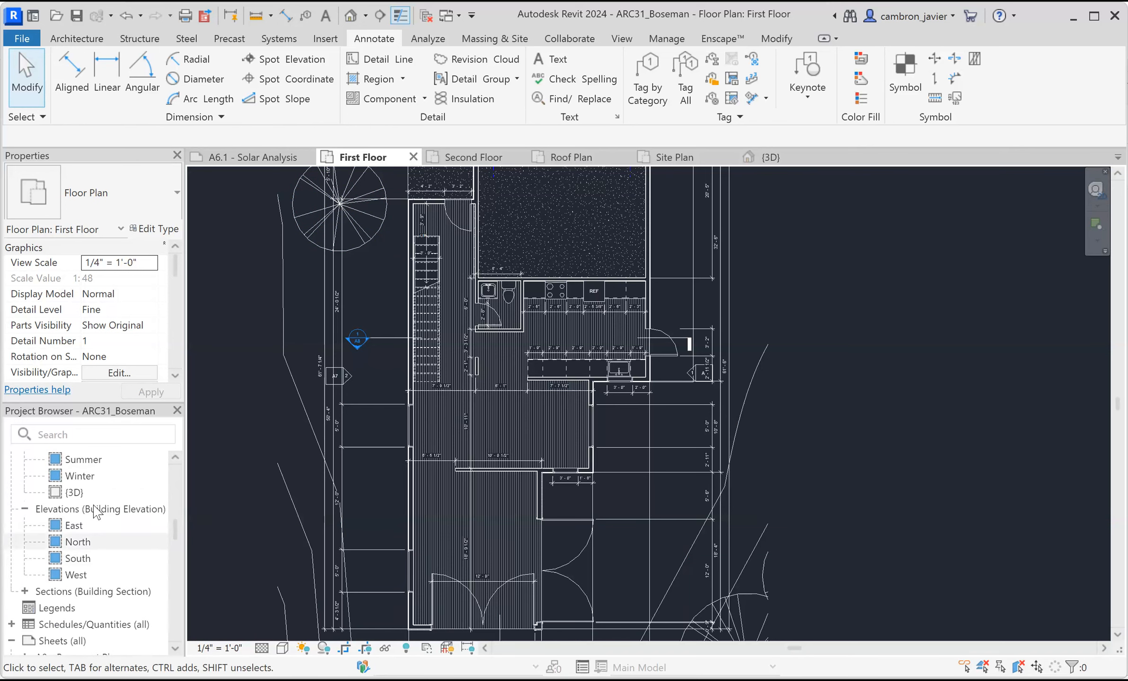
pyautogui.click(24, 592)
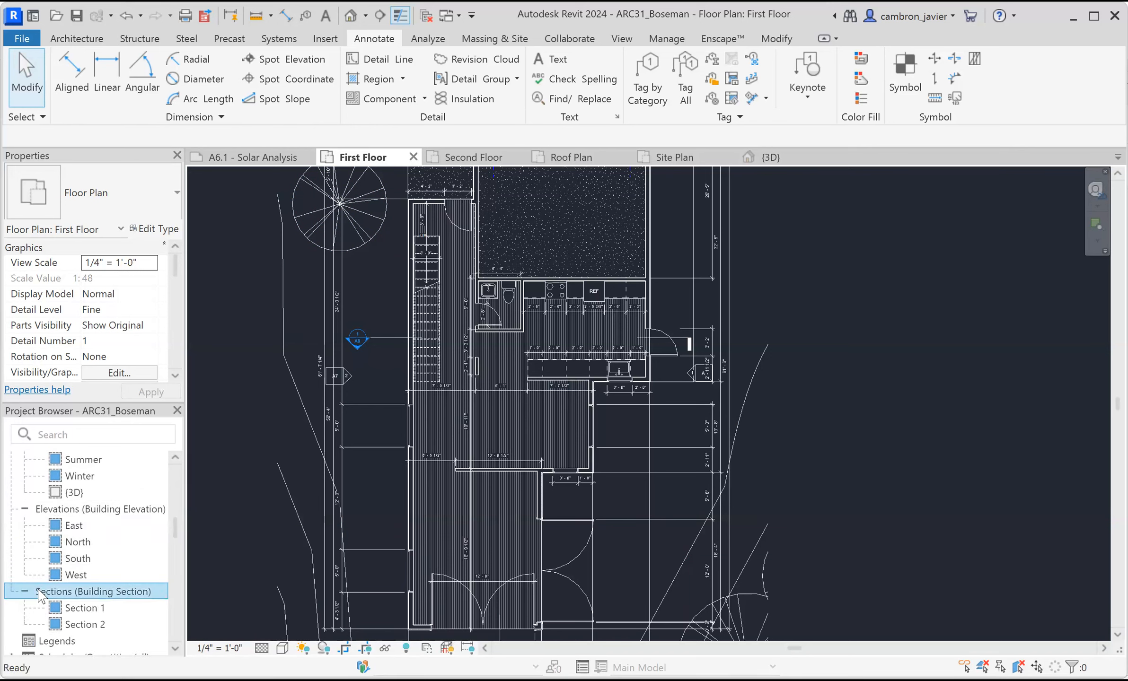
pyautogui.click(85, 608)
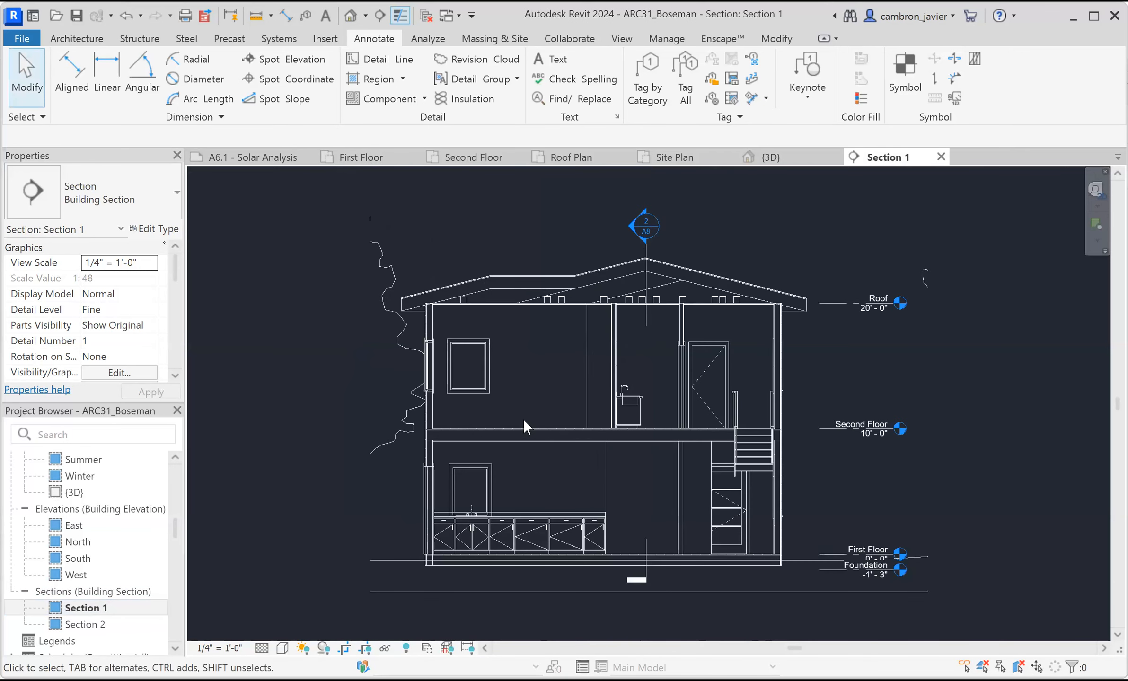
# Draw a vertical thin detail line about 9 1/4" long across the second-floor joist depth, just inside the exterior wall.
pyautogui.scroll(6, 419, 455)
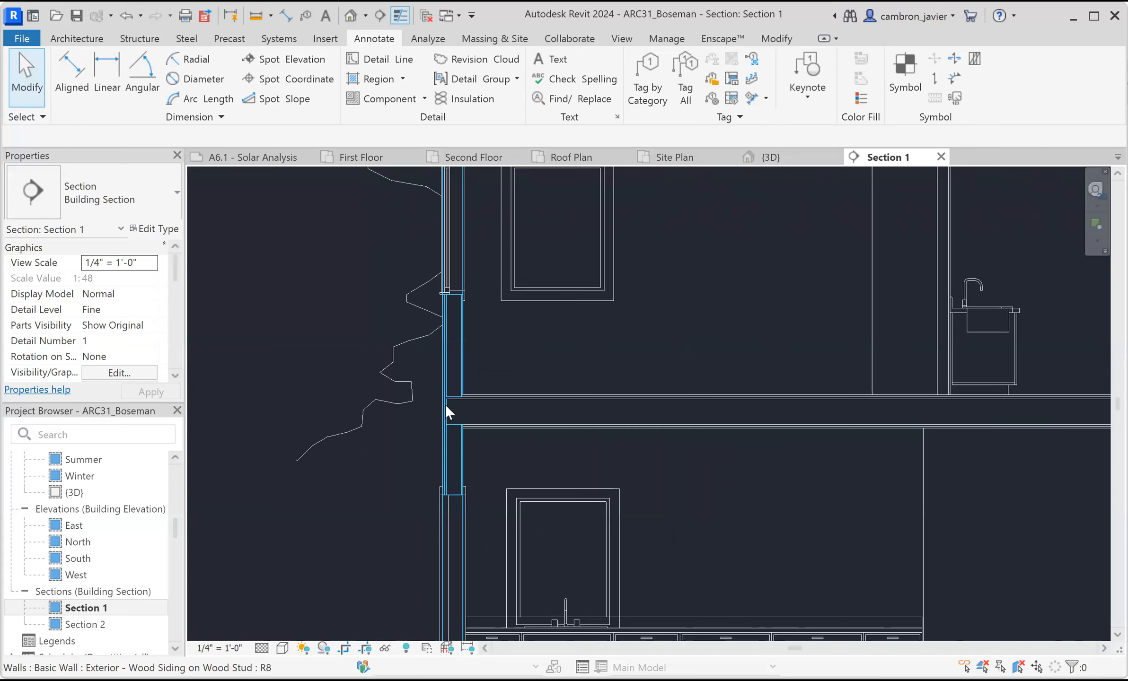
pyautogui.scroll(-5, 523, 363)
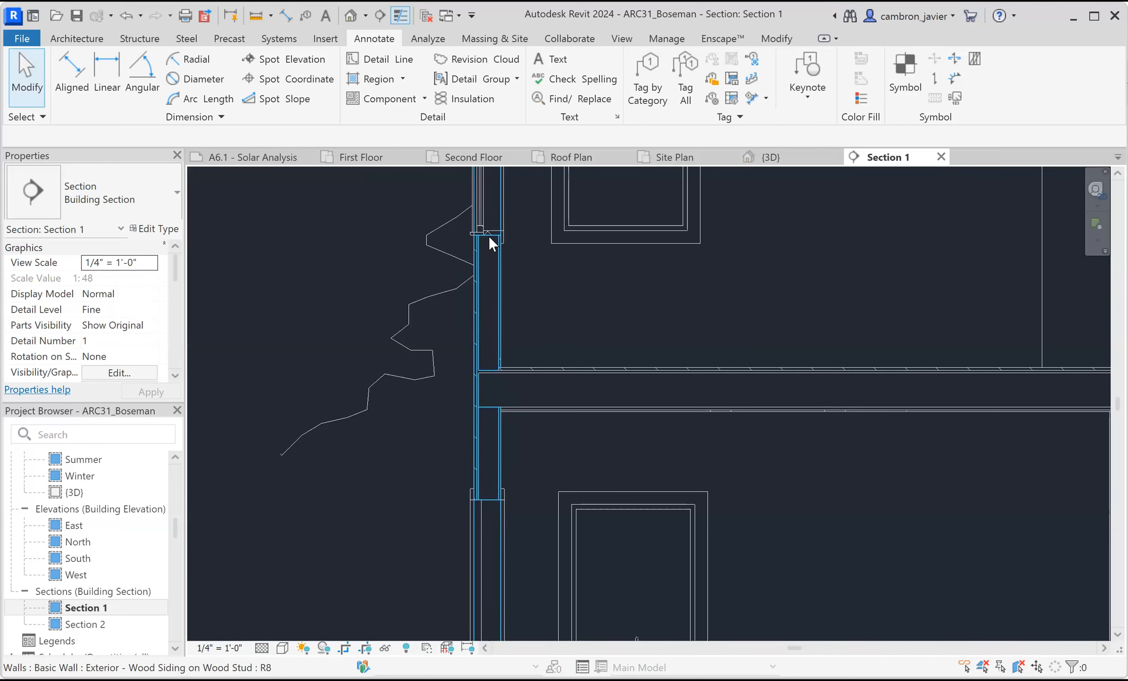
pyautogui.scroll(2, 494, 376)
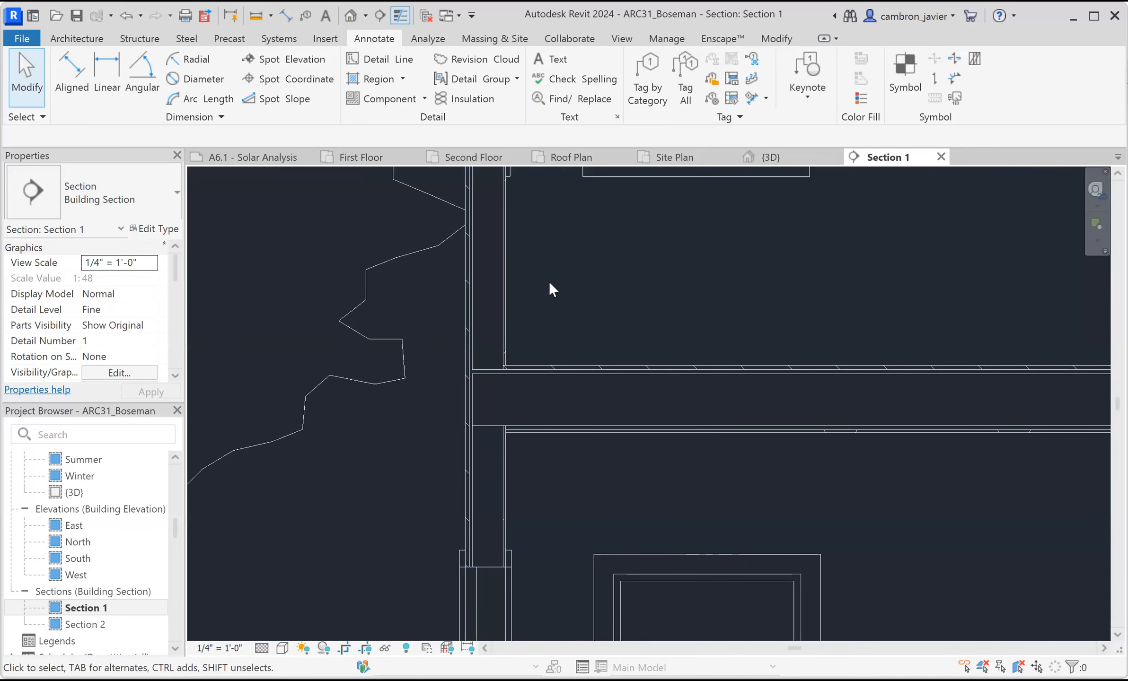
pyautogui.click(375, 64)
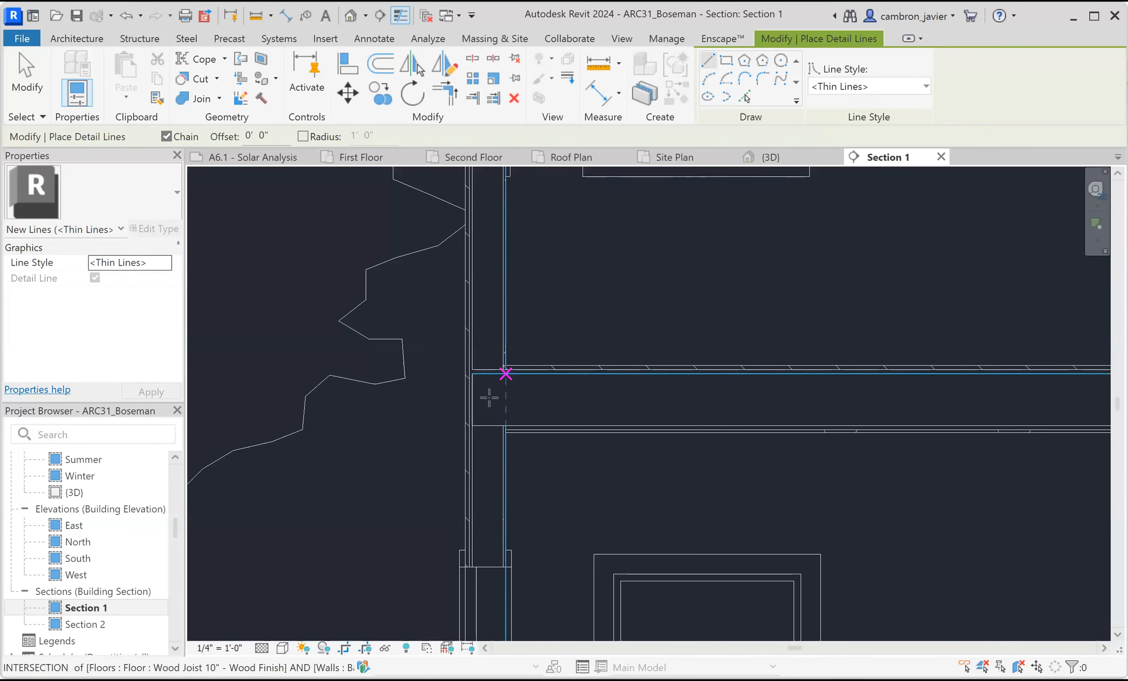
pyautogui.scroll(4, 489, 398)
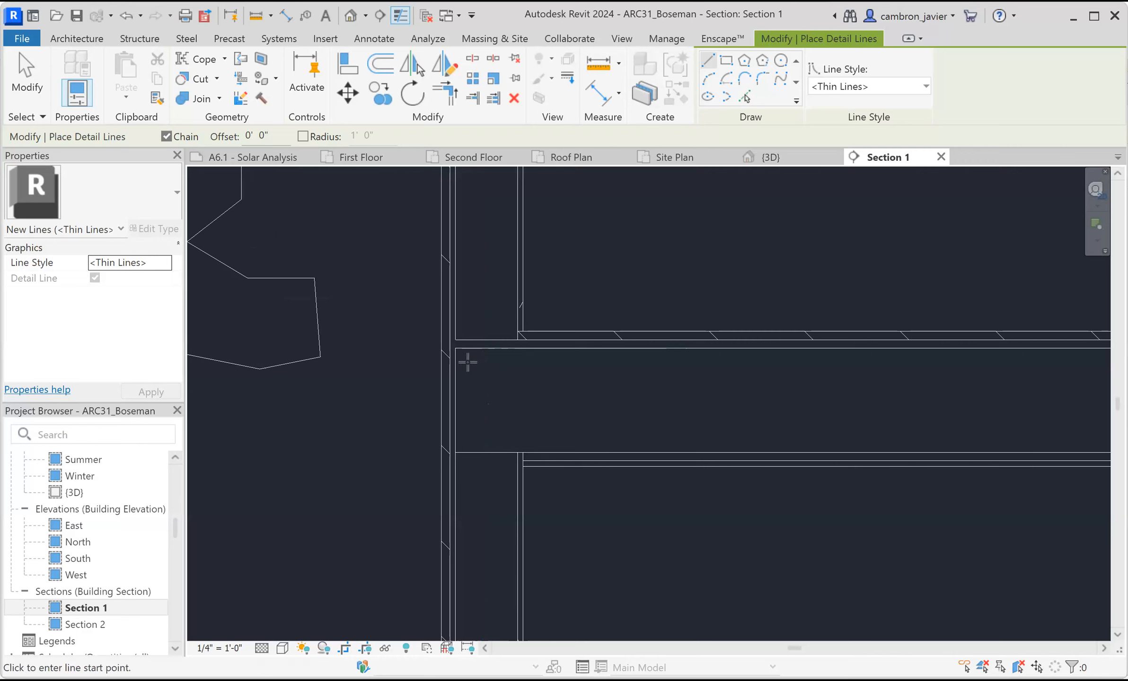
pyautogui.scroll(2, 467, 362)
pyautogui.click(473, 341)
pyautogui.click(472, 499)
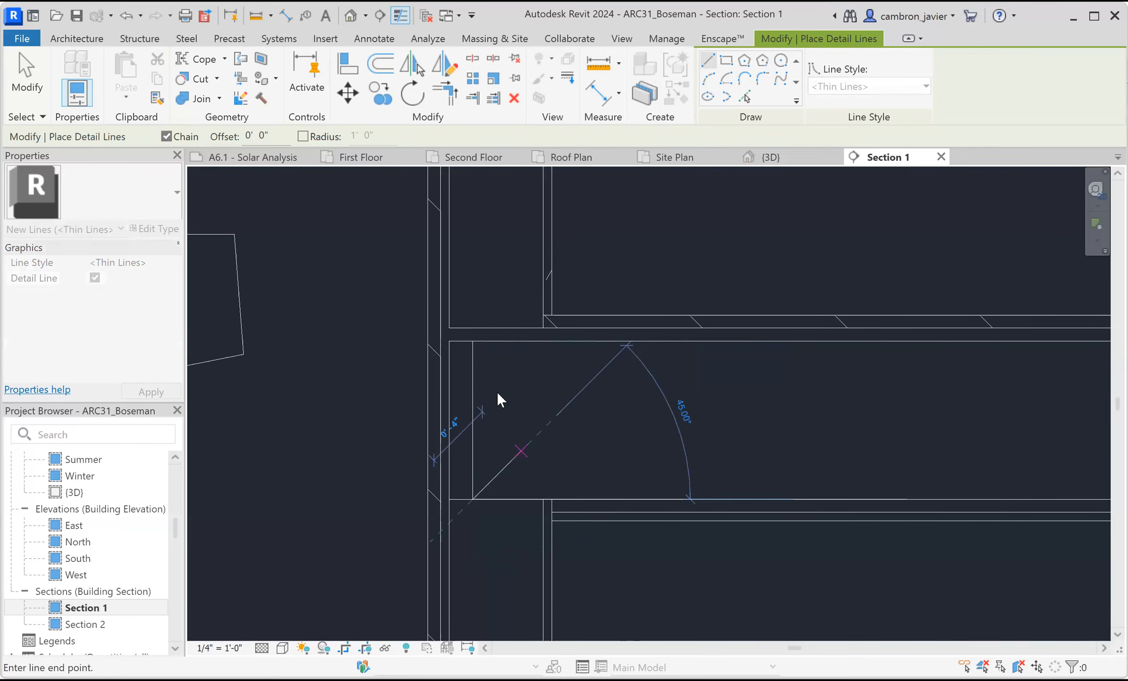
pyautogui.press('Escape')
pyautogui.press('Escape')
# Reference the new detail line's offset to the end of the floor joist at the exterior wall and set it to 1 1/2".
pyautogui.click(473, 403)
pyautogui.scroll(1, 498, 355)
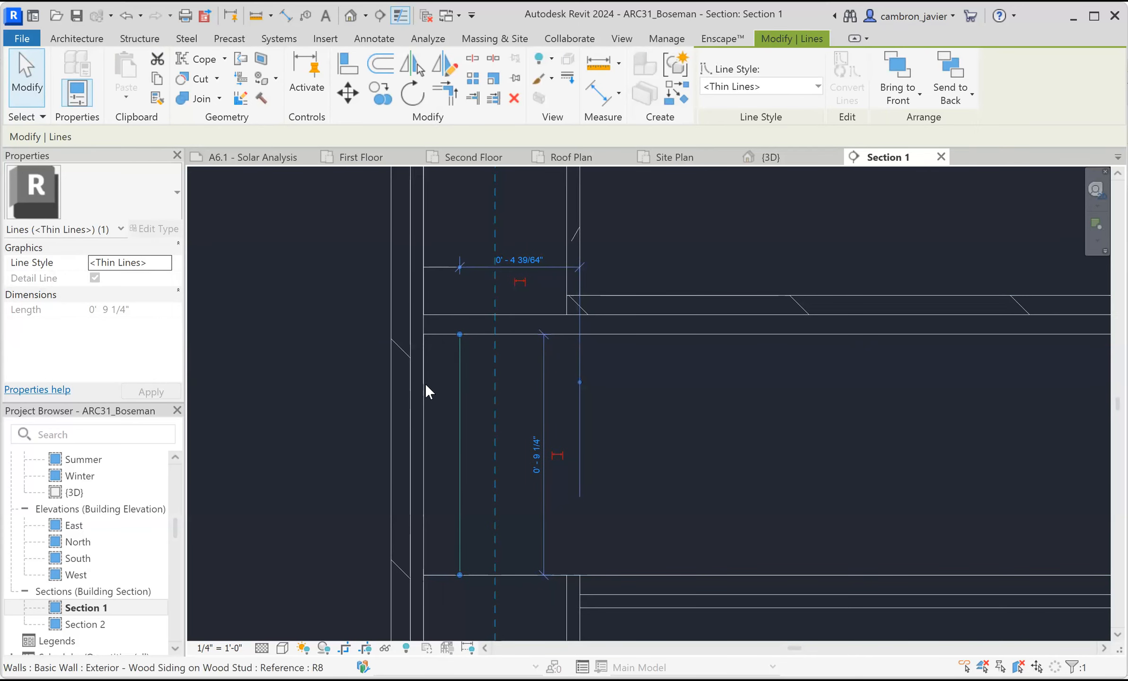
pyautogui.click(530, 436)
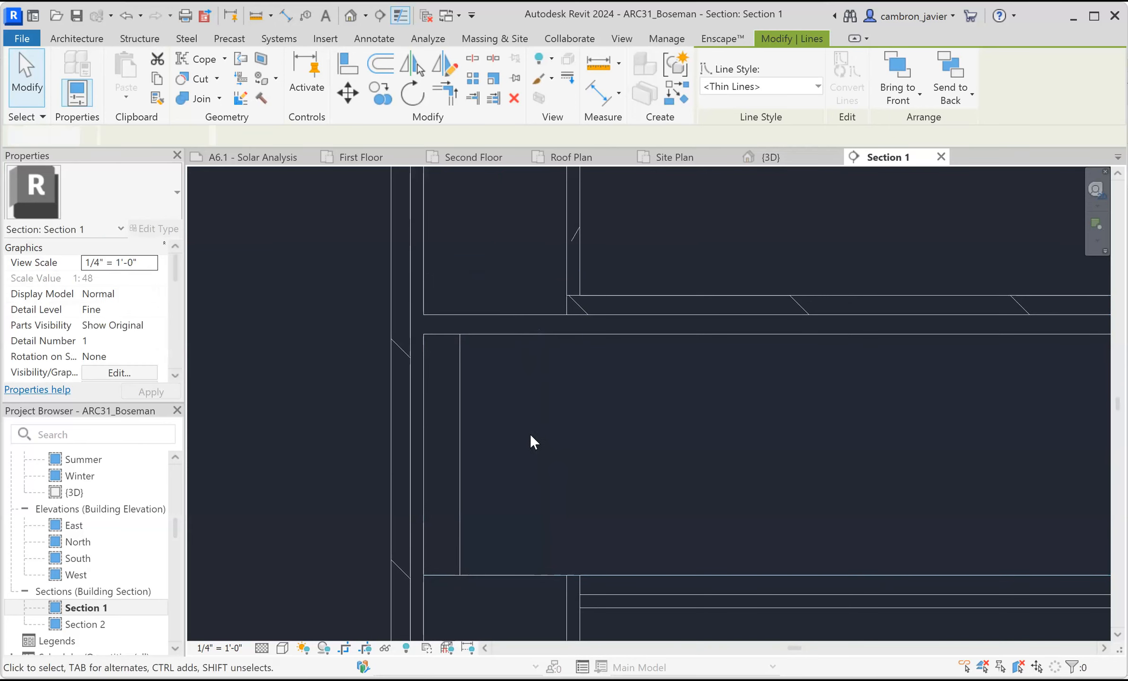
pyautogui.click(461, 466)
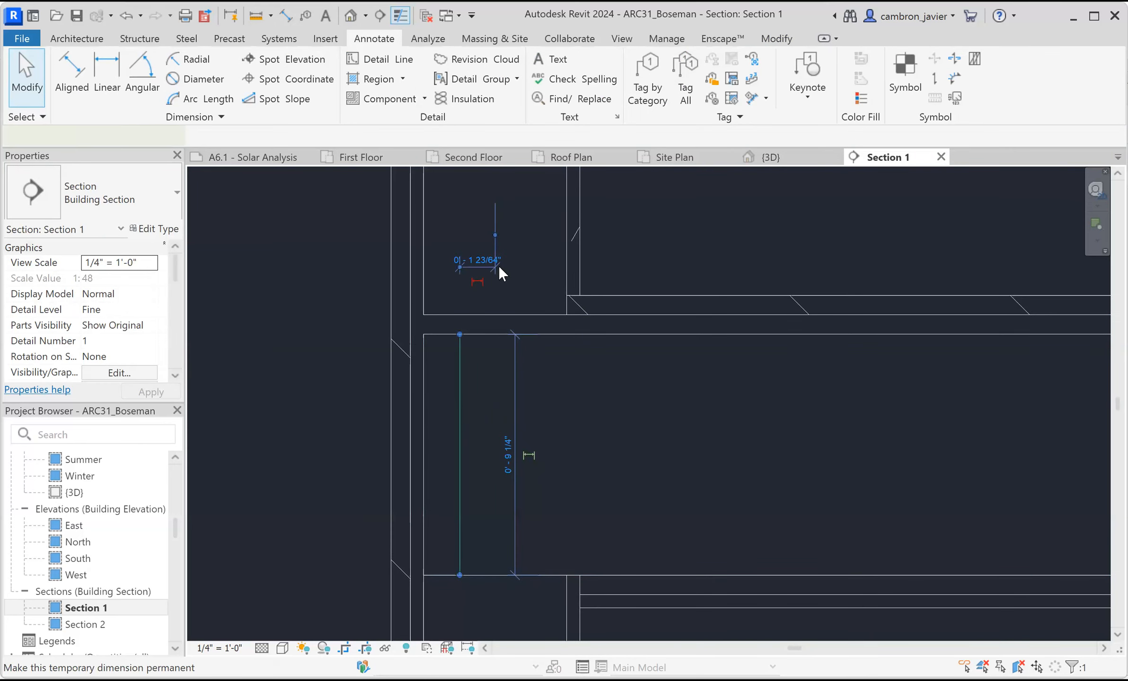
pyautogui.moveTo(452, 243); pyautogui.dragTo(425, 236)
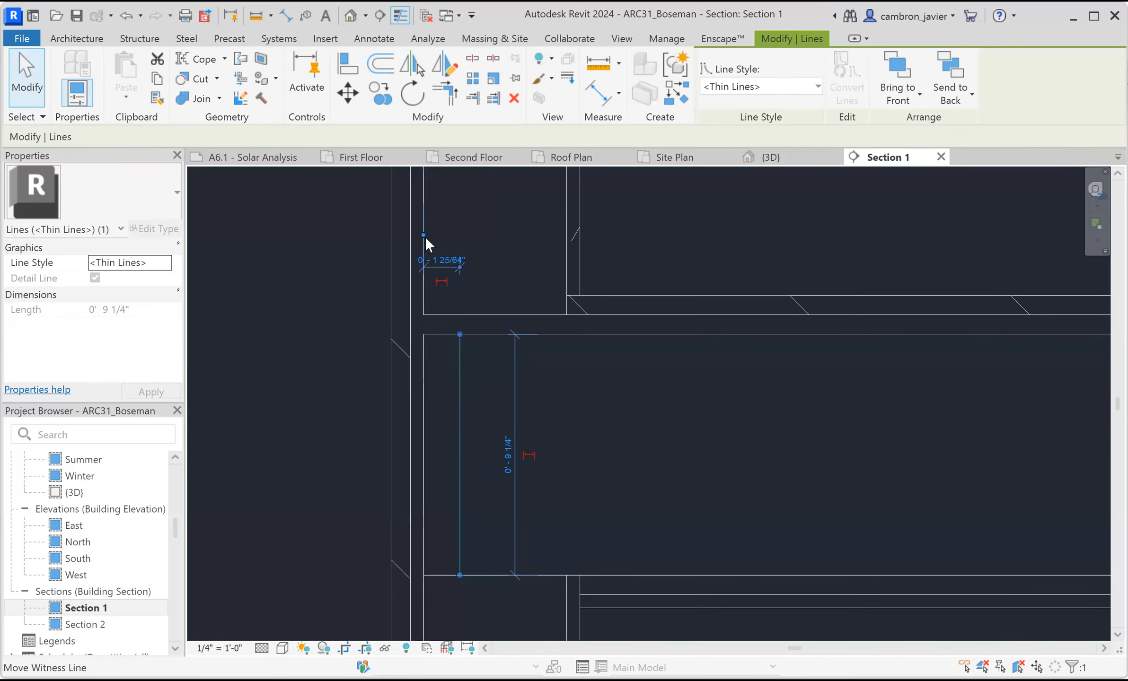
pyautogui.scroll(1, 440, 259)
pyautogui.click(446, 261)
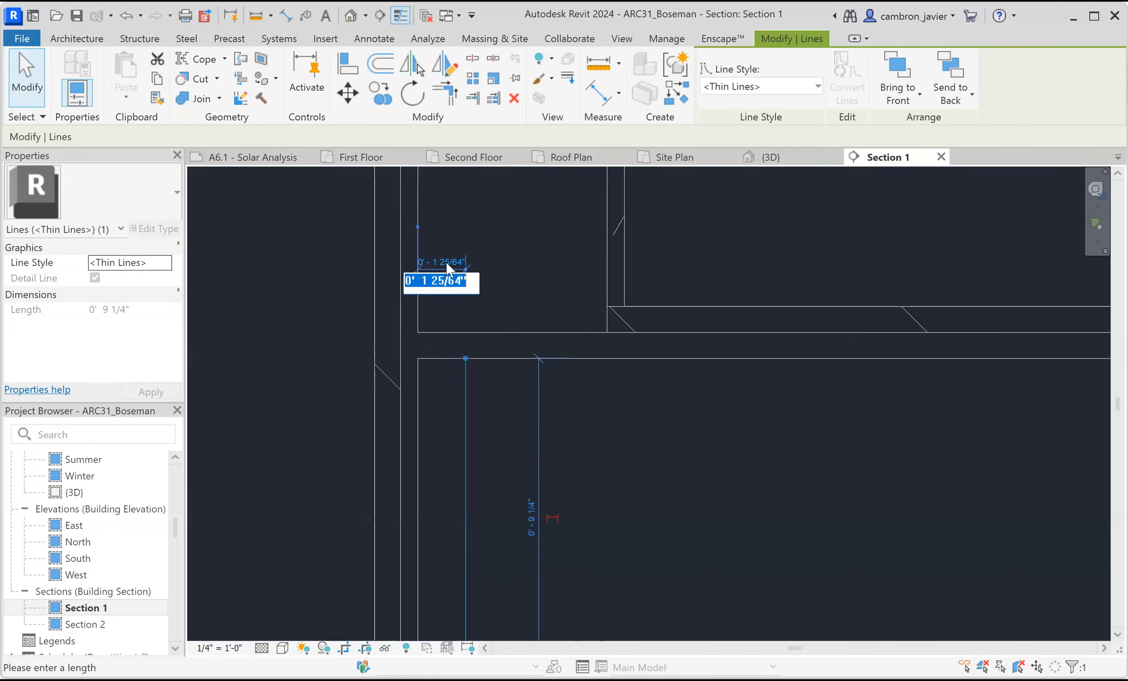
pyautogui.write('1 1 1/2"')
pyautogui.press('Return')
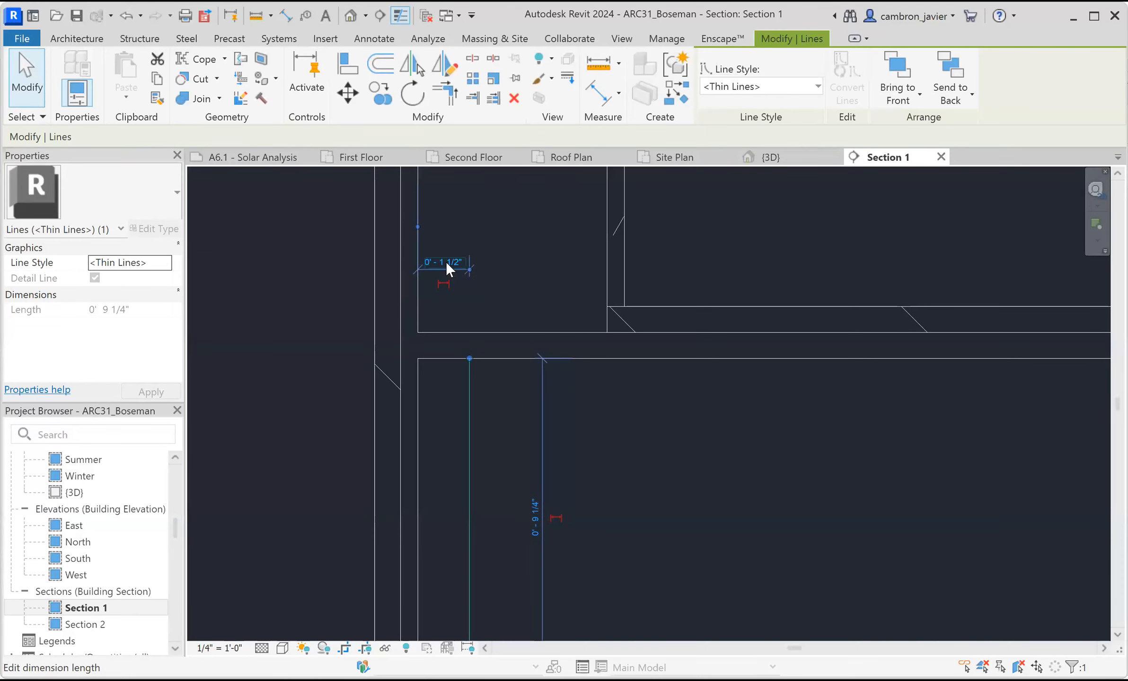
pyautogui.click(721, 275)
# Draw chained detail lines forming a diagonal cross and outer vertical edge in the narrow rim joist space between floor end and vertical line.
pyautogui.scroll(-3, 486, 349)
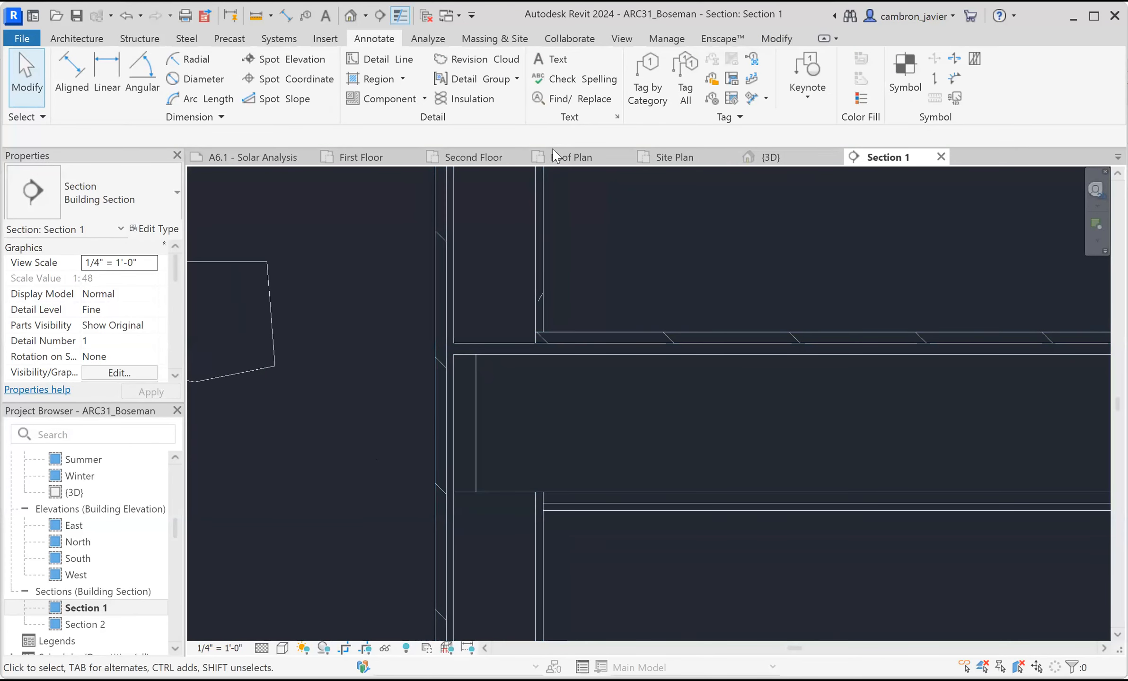
pyautogui.click(387, 61)
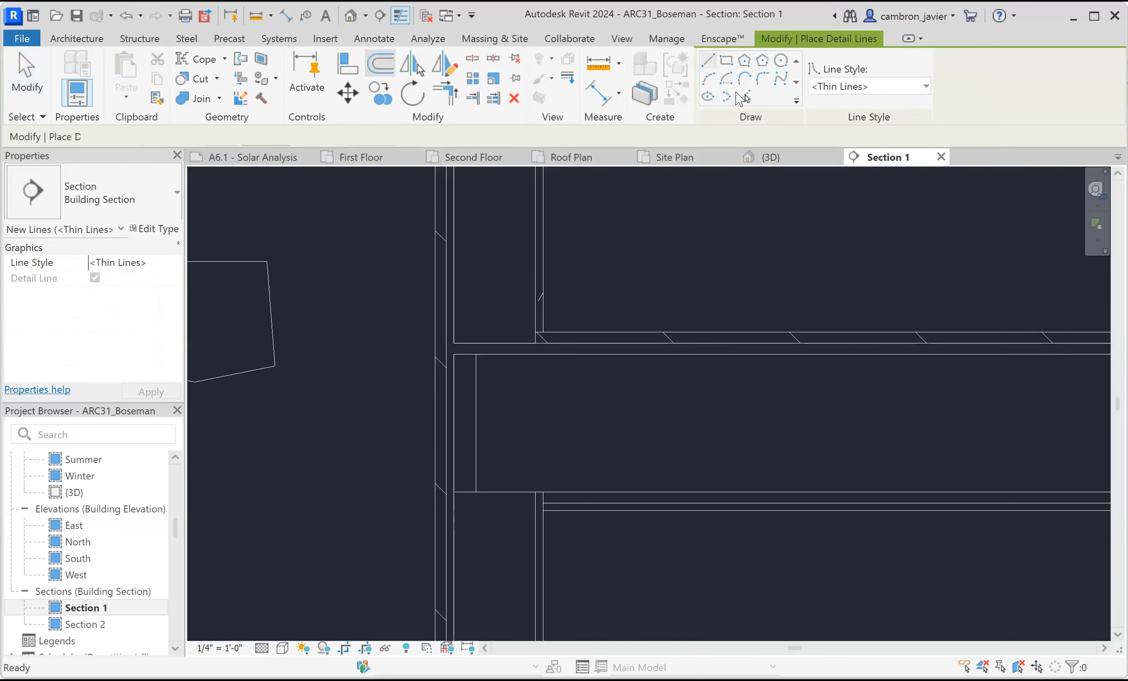
pyautogui.click(476, 356)
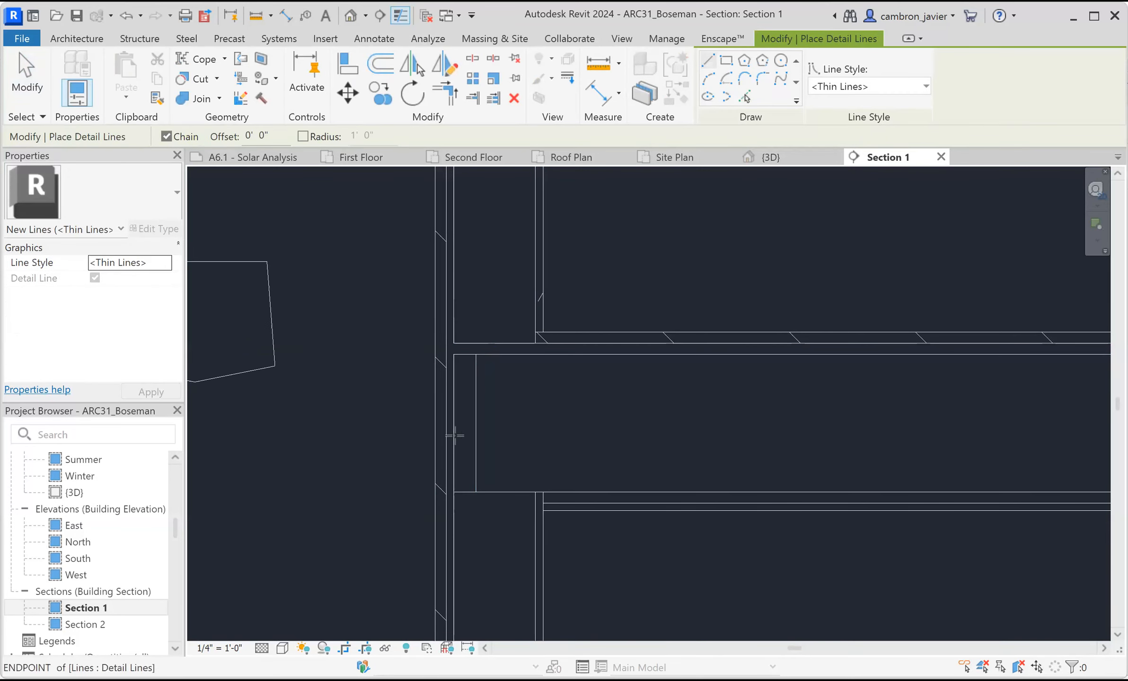
pyautogui.scroll(2, 456, 493)
pyautogui.click(450, 492)
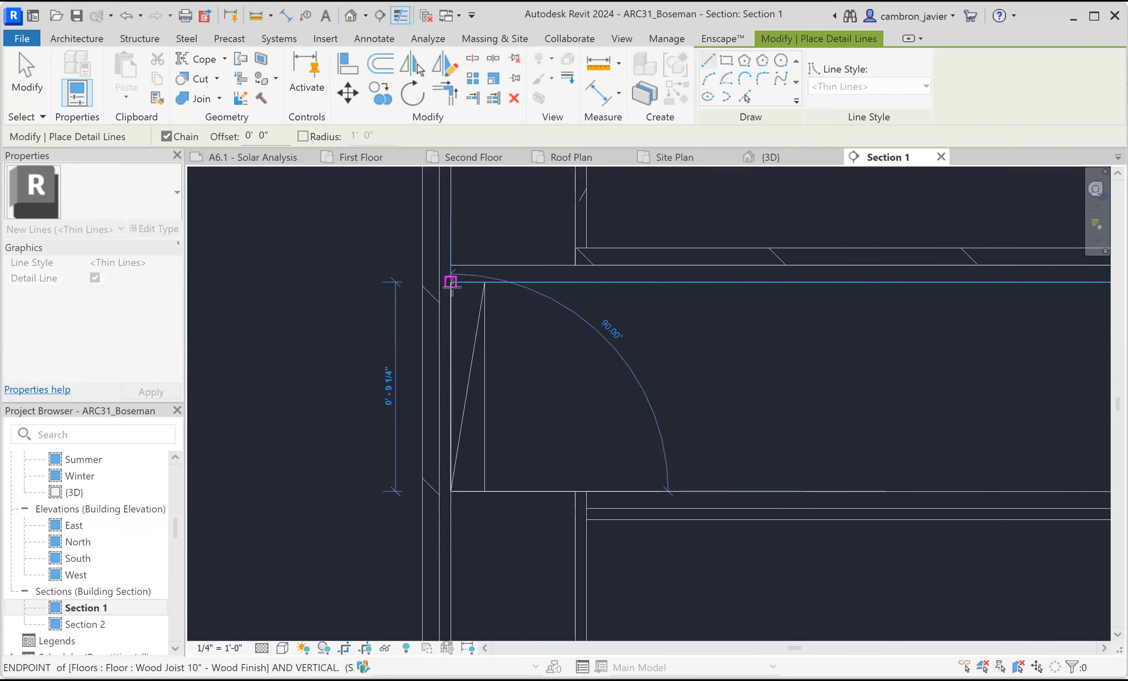
pyautogui.click(450, 282)
pyautogui.click(483, 491)
pyautogui.press('Escape')
pyautogui.scroll(-2, 535, 384)
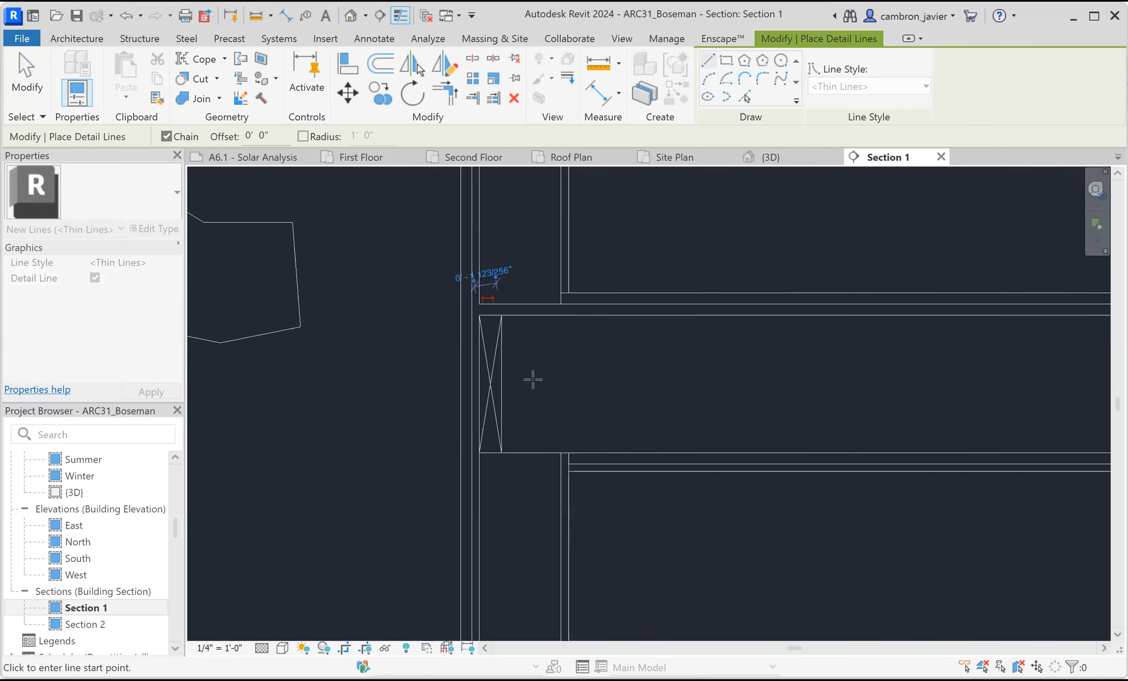
pyautogui.press('Escape')
# Try to draw a narrow detail-line rectangle, about 1 3/8" wide and 9 1/4" high, across the joist depth inside the exterior wall.
pyautogui.scroll(-2, 541, 397)
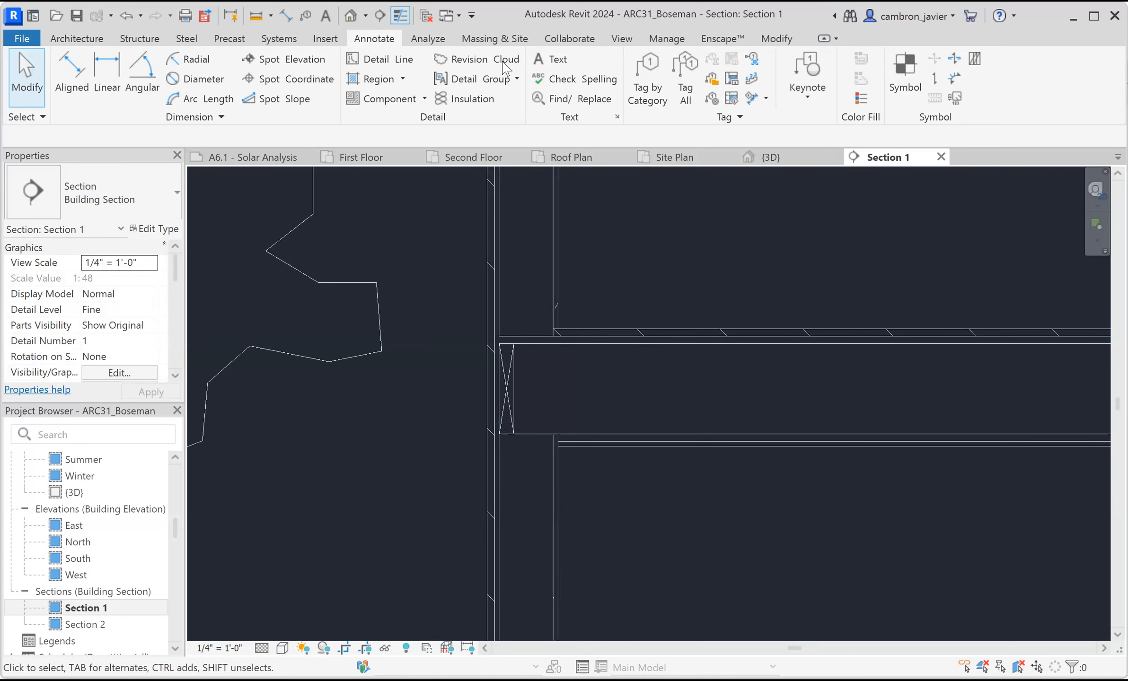
pyautogui.click(392, 67)
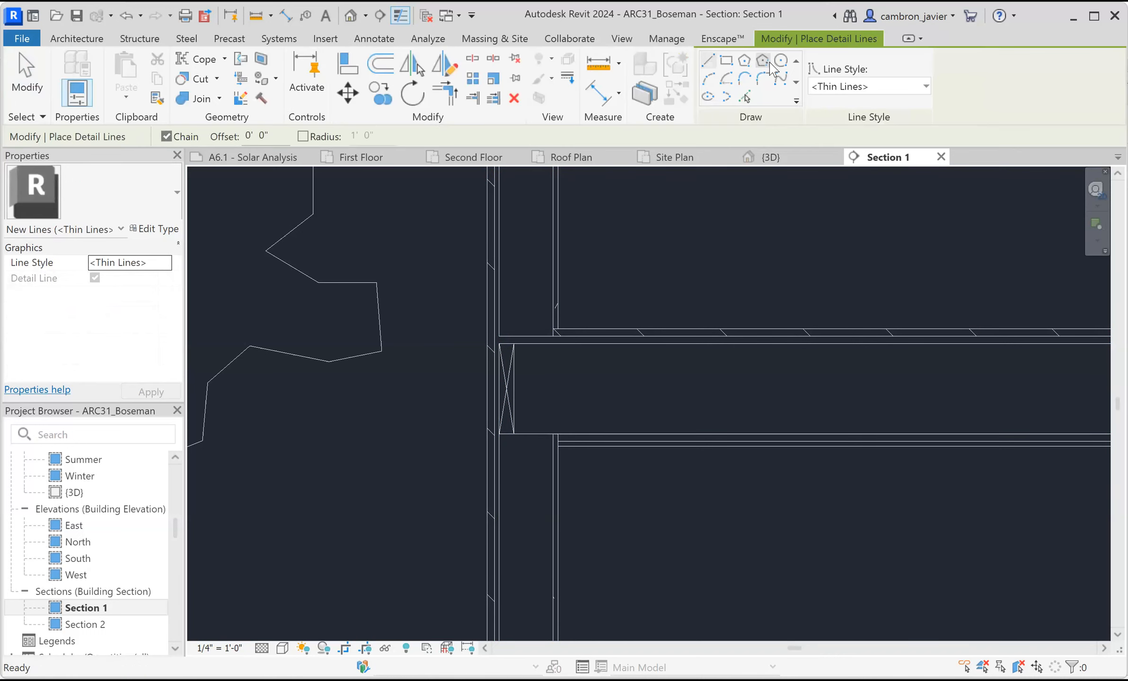
pyautogui.click(726, 63)
pyautogui.click(587, 344)
pyautogui.click(600, 433)
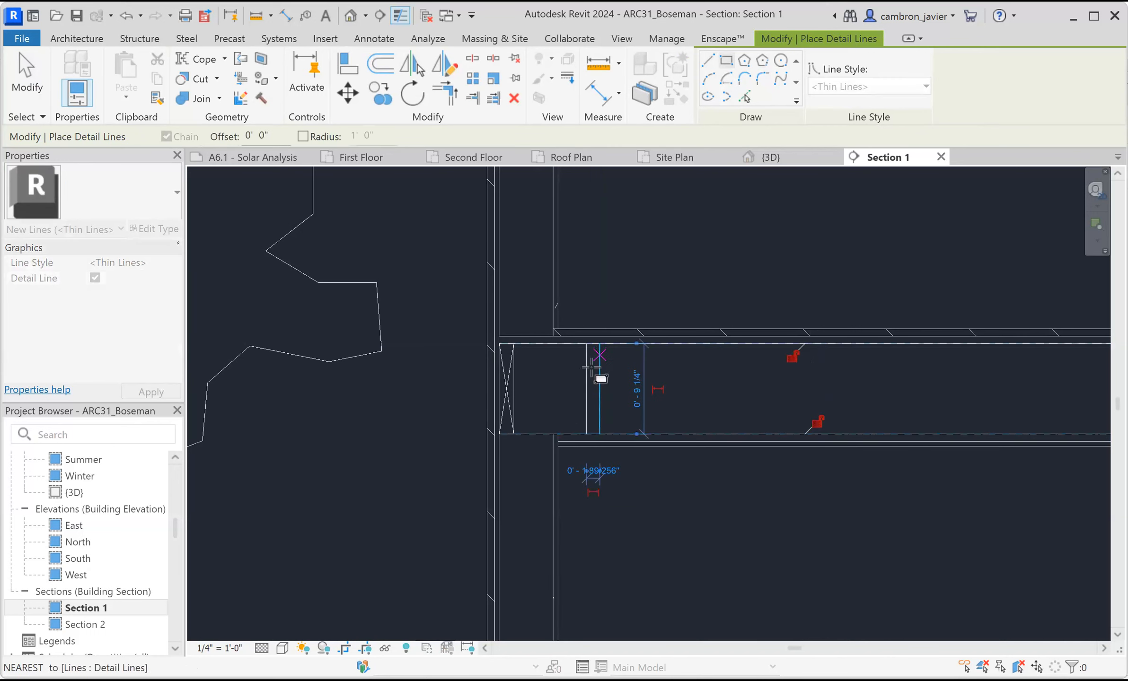
pyautogui.press('Escape')
pyautogui.press('Escape')
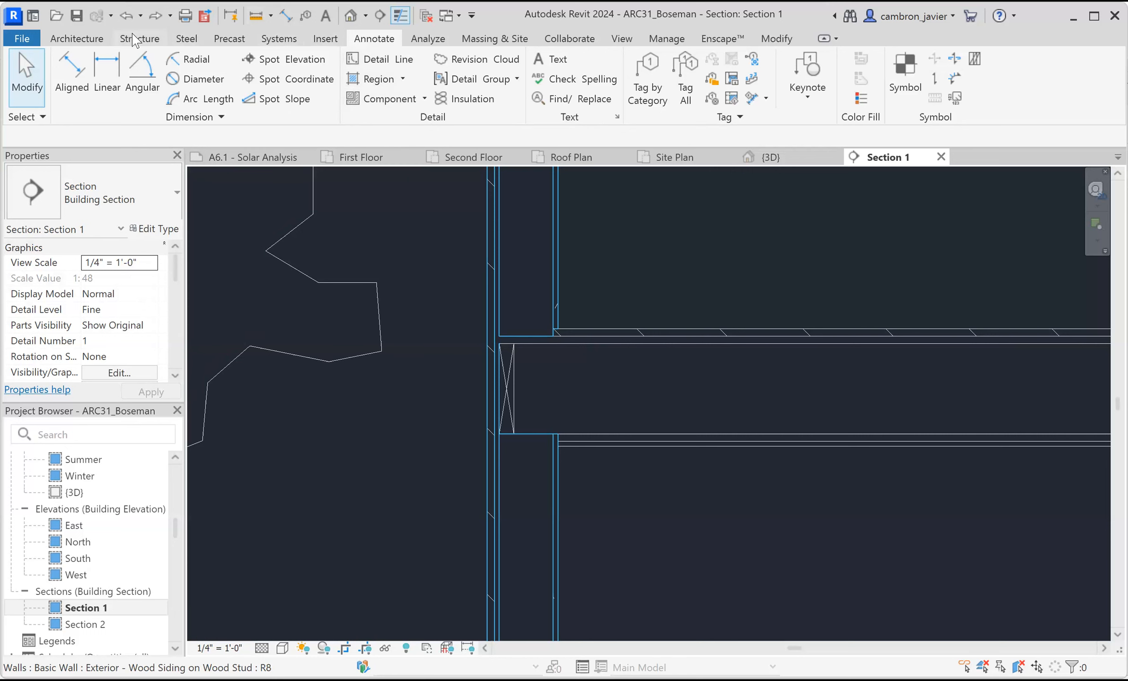
# Start placing a detail component and browse the family library to load from the US Detail Items folder.
pyautogui.click(84, 40)
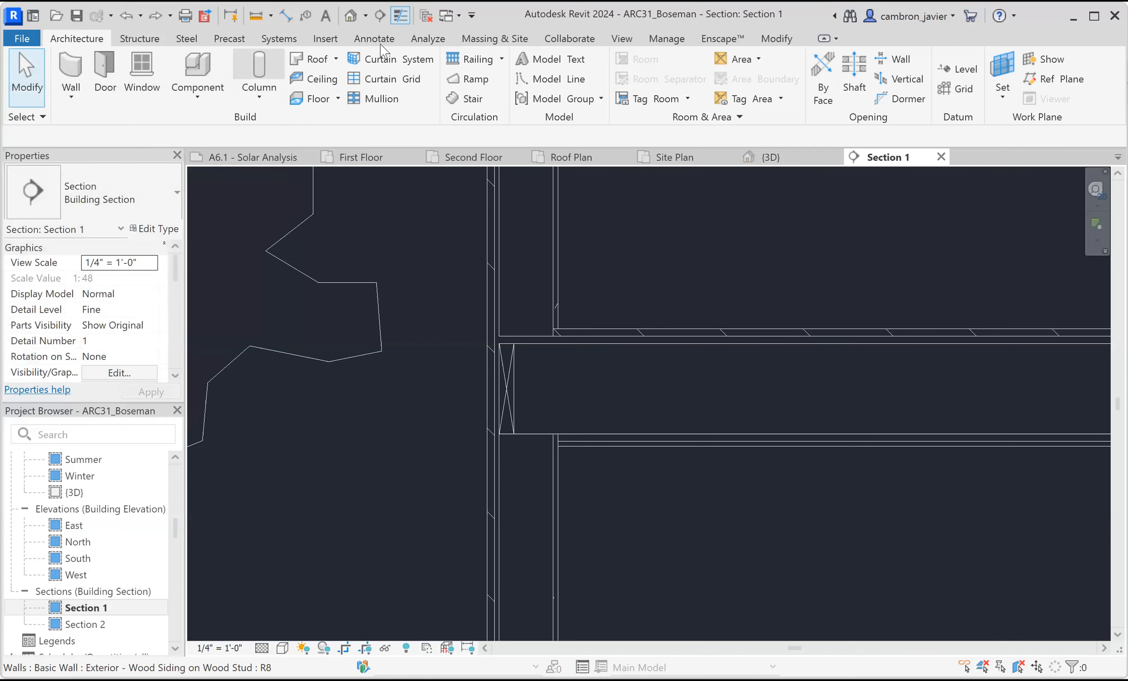
pyautogui.click(381, 42)
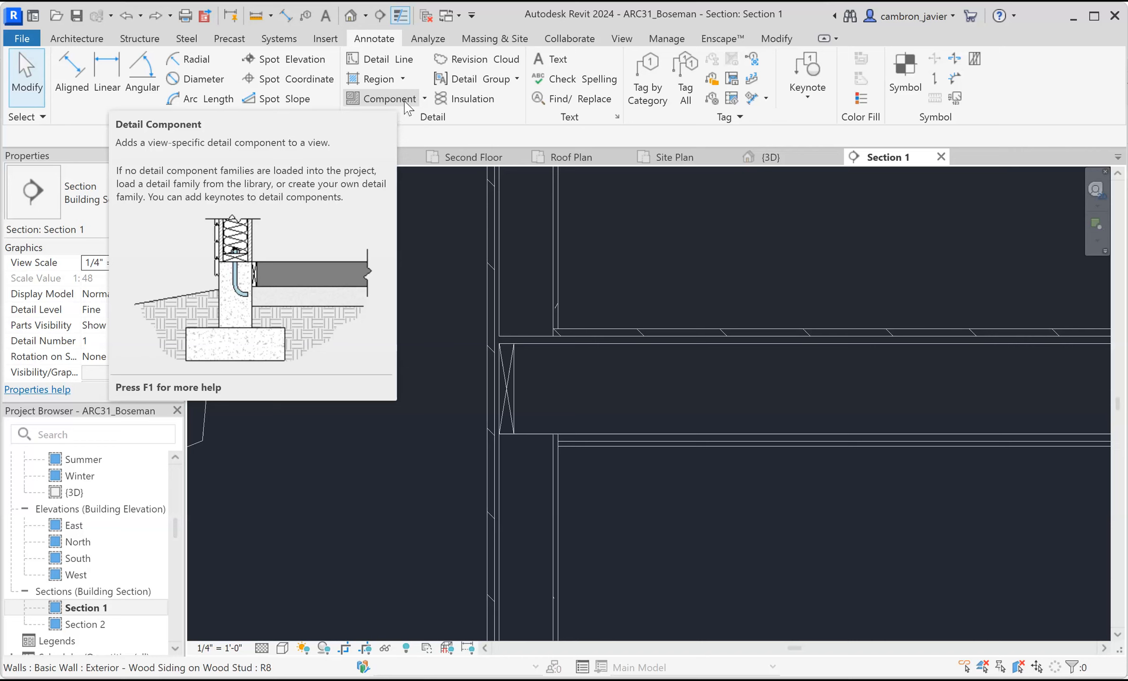
pyautogui.click(393, 102)
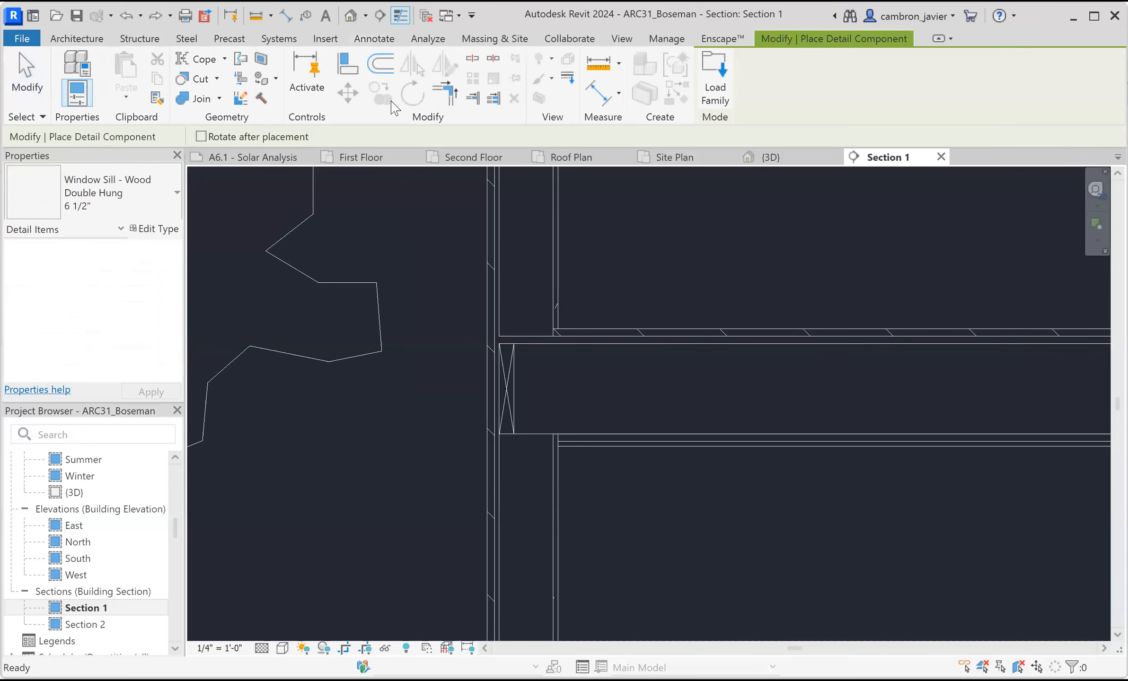
pyautogui.click(712, 75)
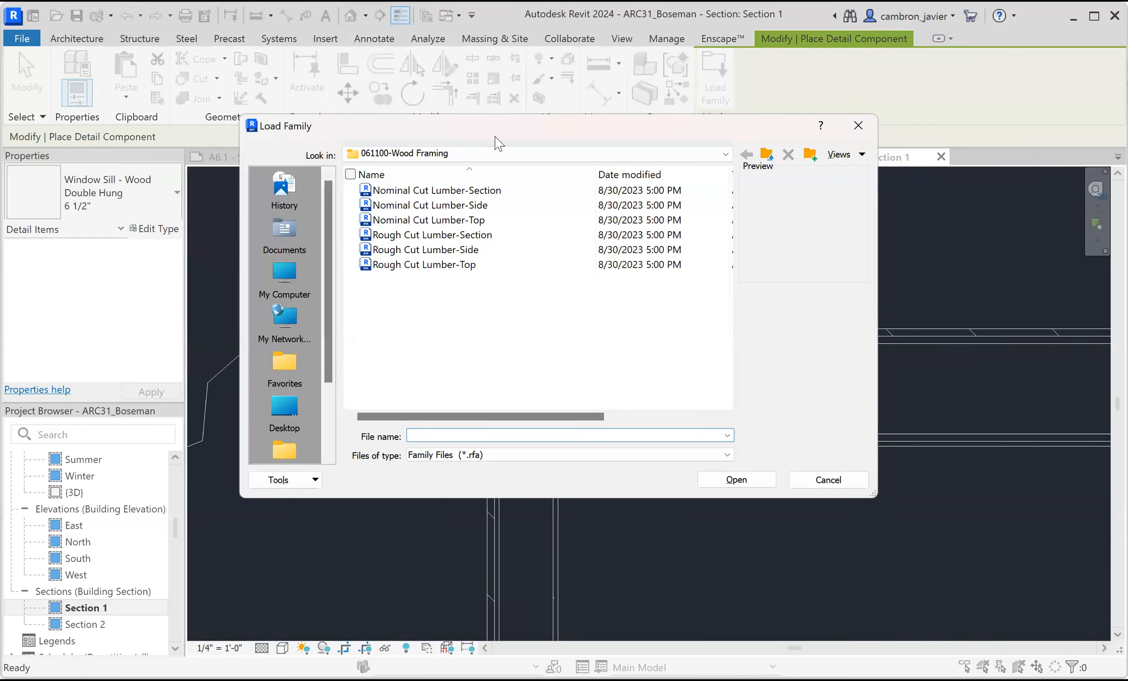
pyautogui.click(766, 156)
pyautogui.click(766, 155)
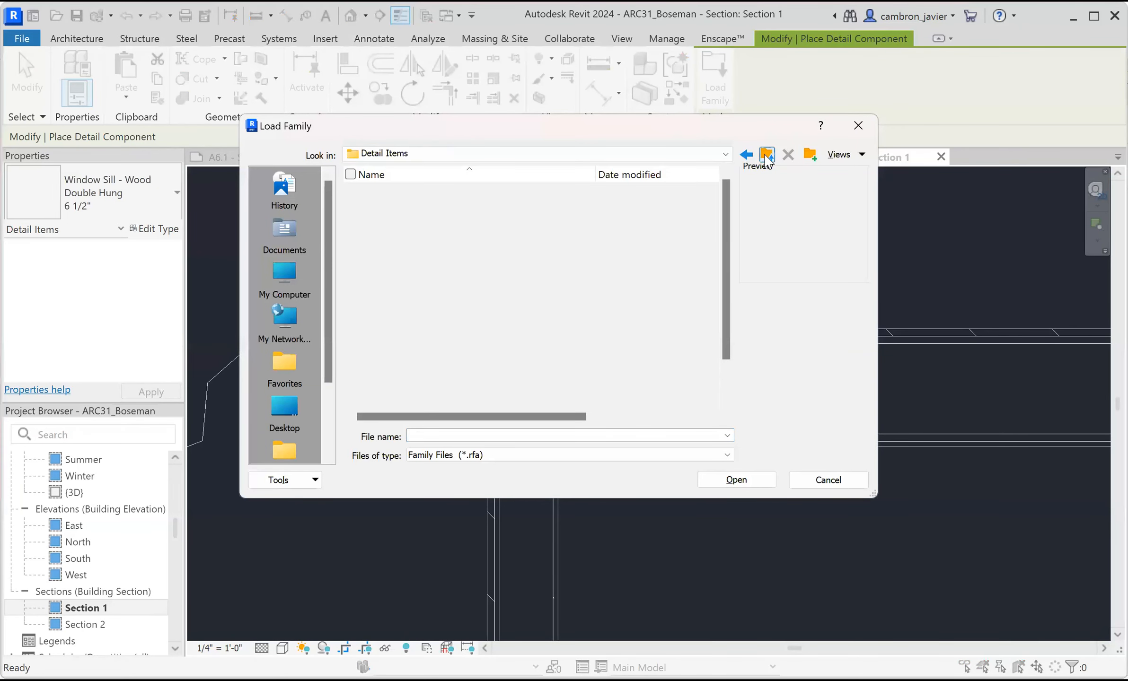
pyautogui.click(767, 155)
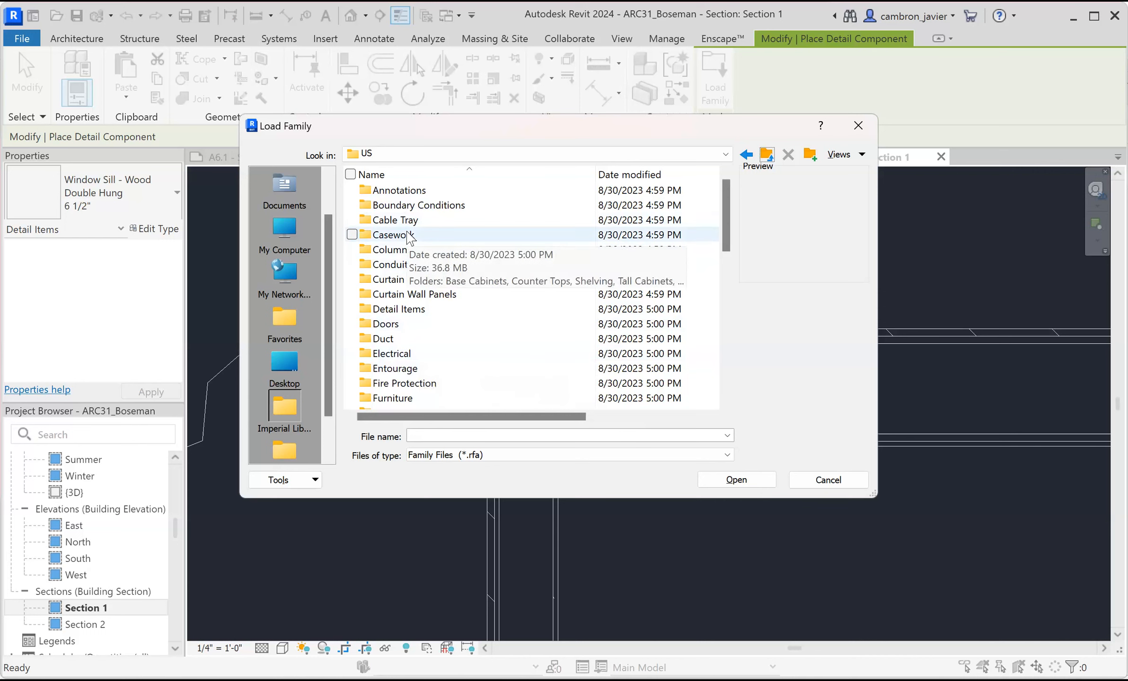
pyautogui.click(410, 312)
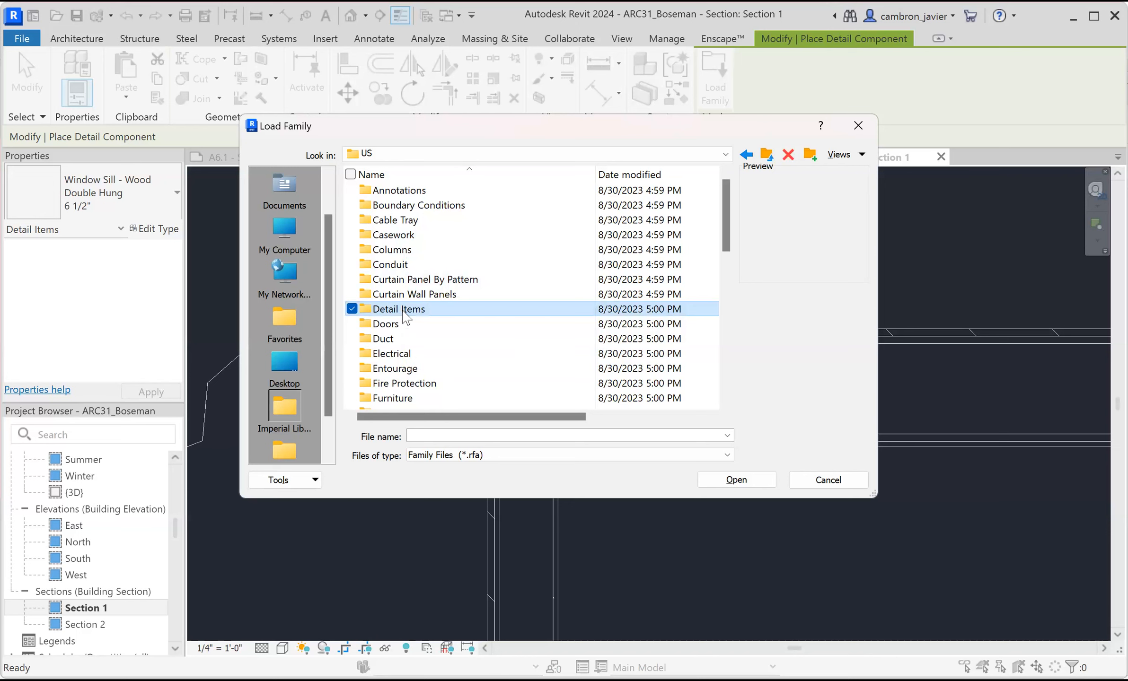
pyautogui.doubleClick(403, 311)
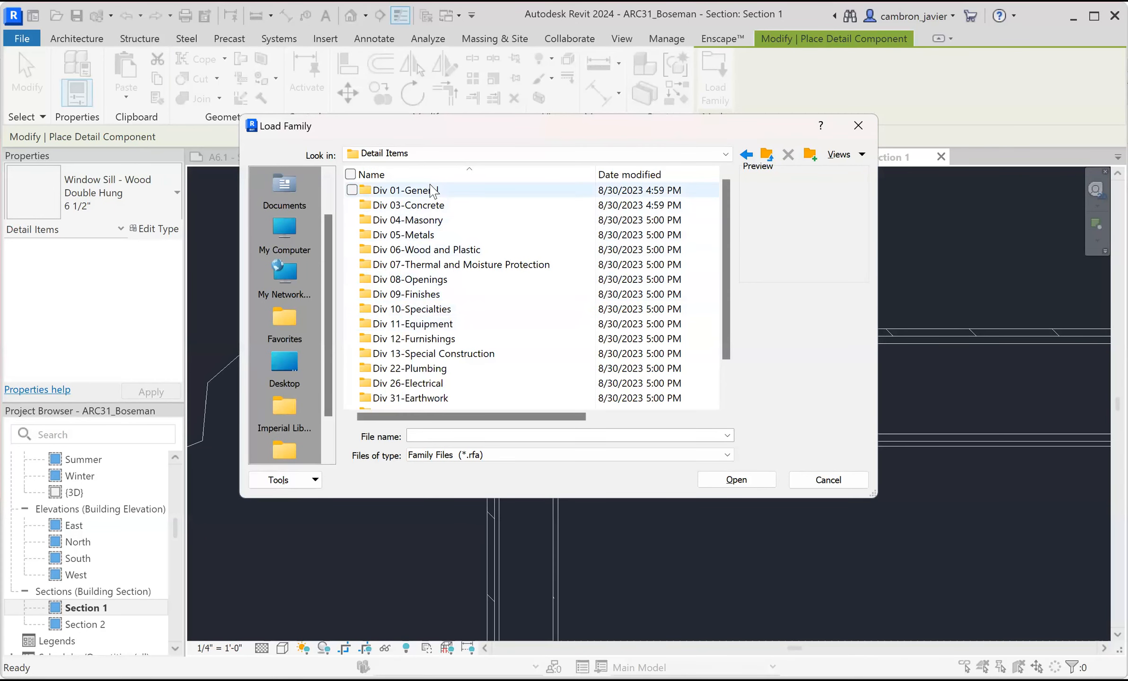
# Browse the Detail Items divisions and open the 061100-Wood Framing folder inside Div 06-Wood and Plastic.
pyautogui.scroll(-1, 461, 345)
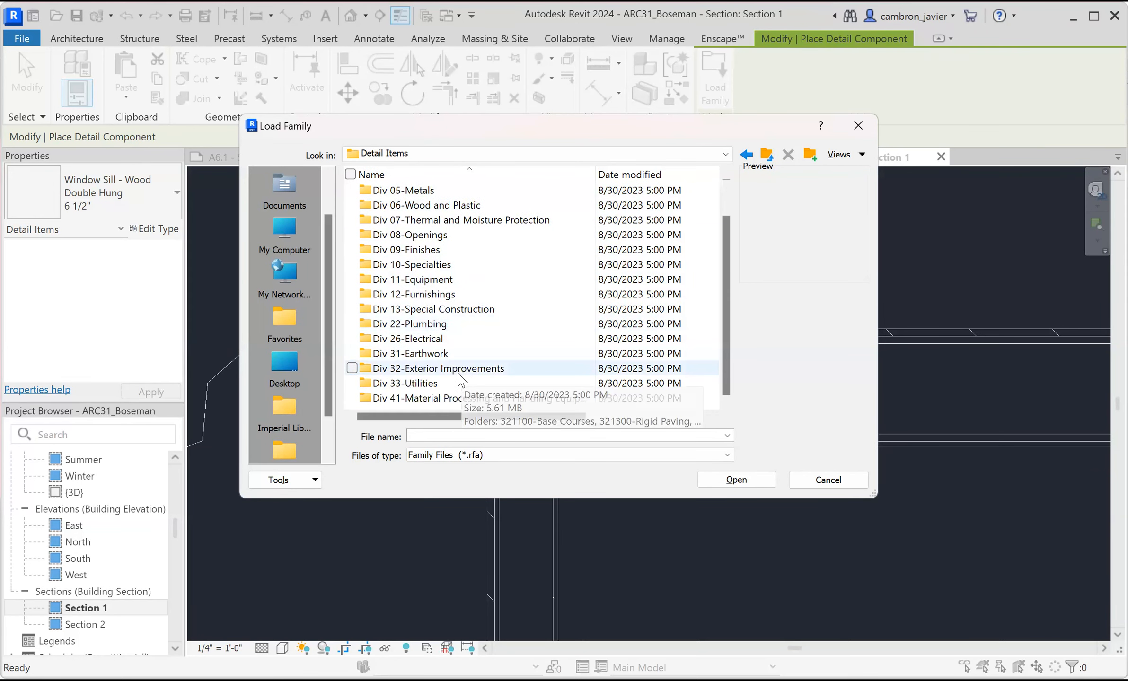
pyautogui.scroll(2, 431, 274)
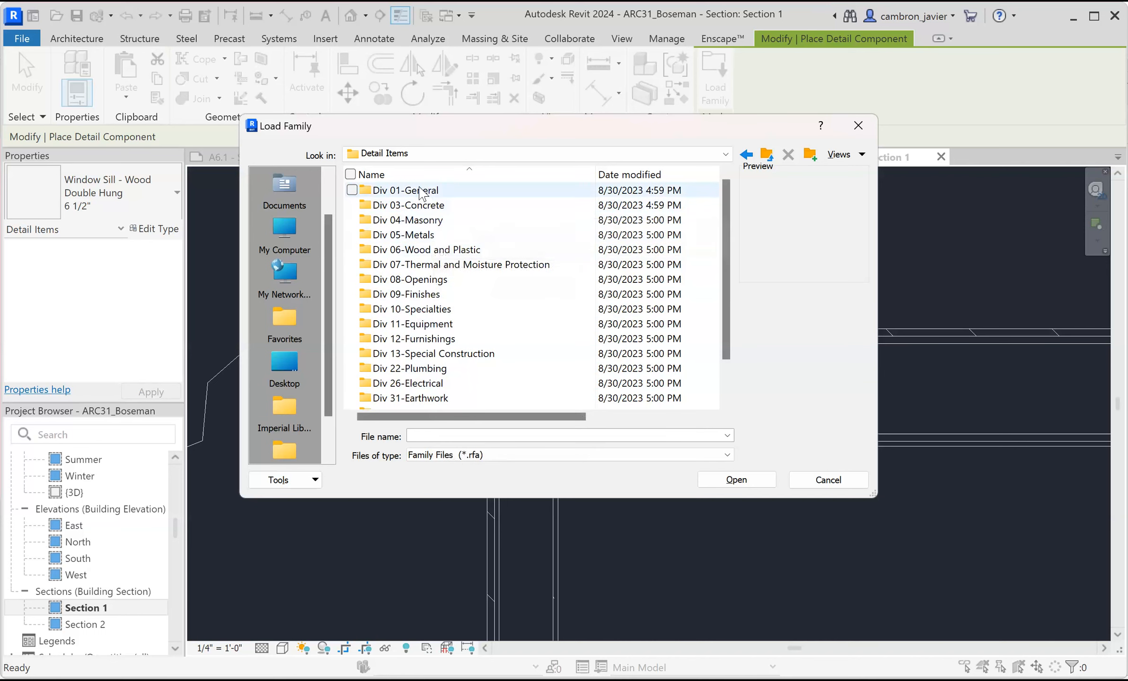
pyautogui.click(434, 239)
pyautogui.click(441, 253)
pyautogui.doubleClick(435, 250)
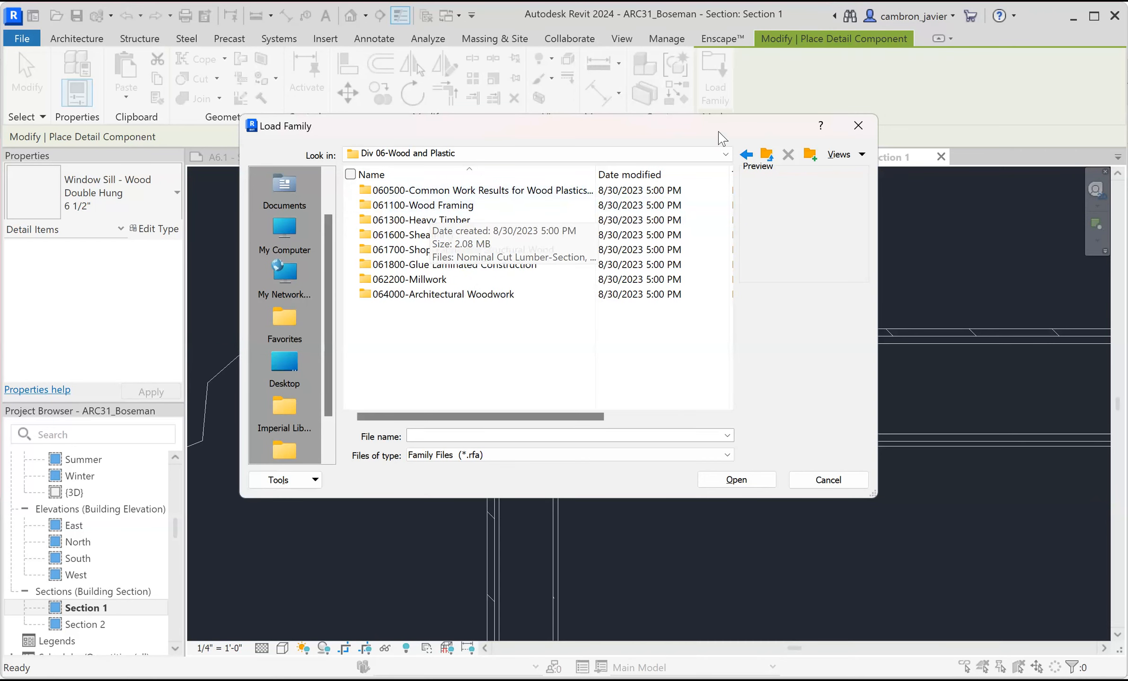
pyautogui.click(752, 157)
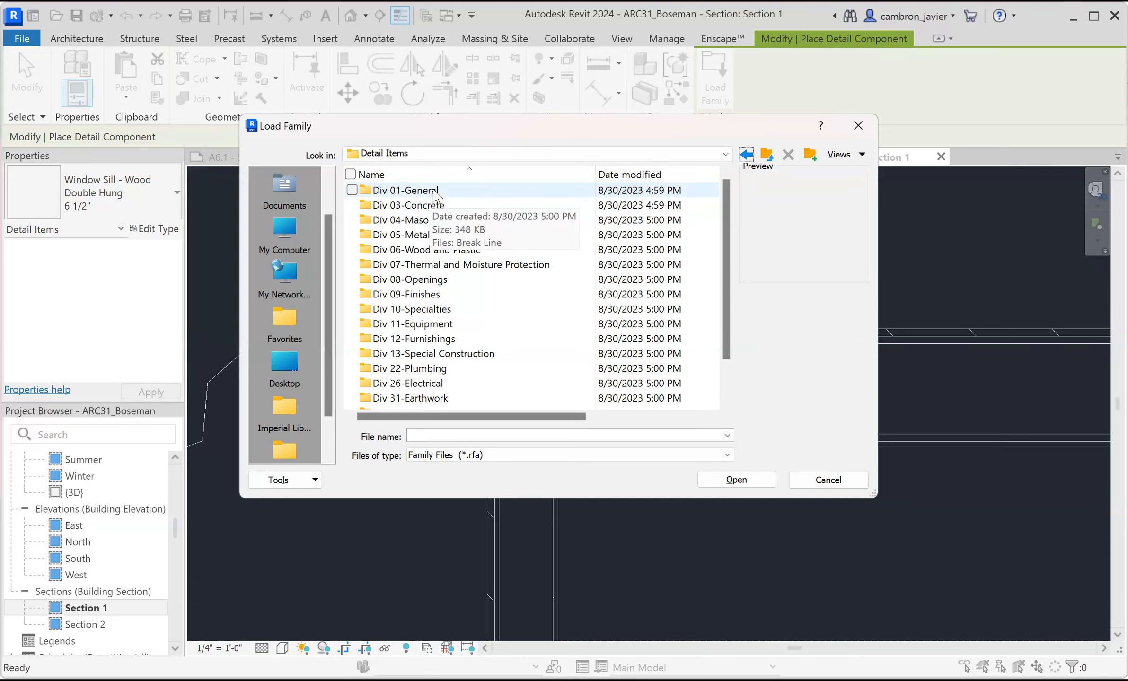
pyautogui.click(422, 251)
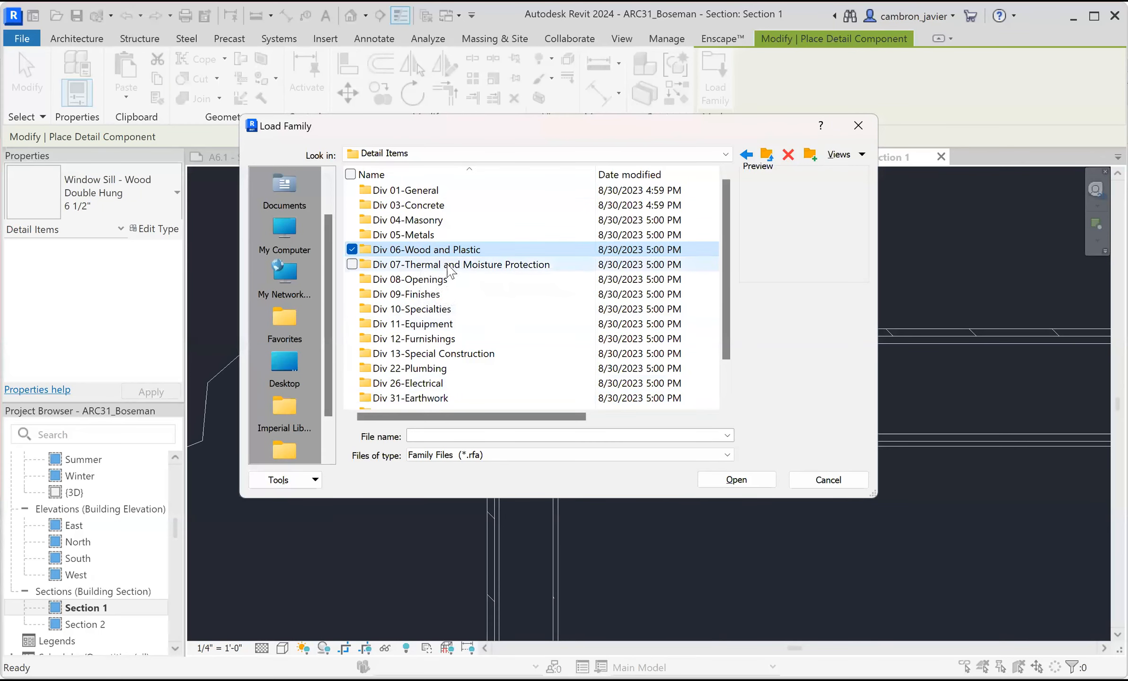
pyautogui.doubleClick(433, 250)
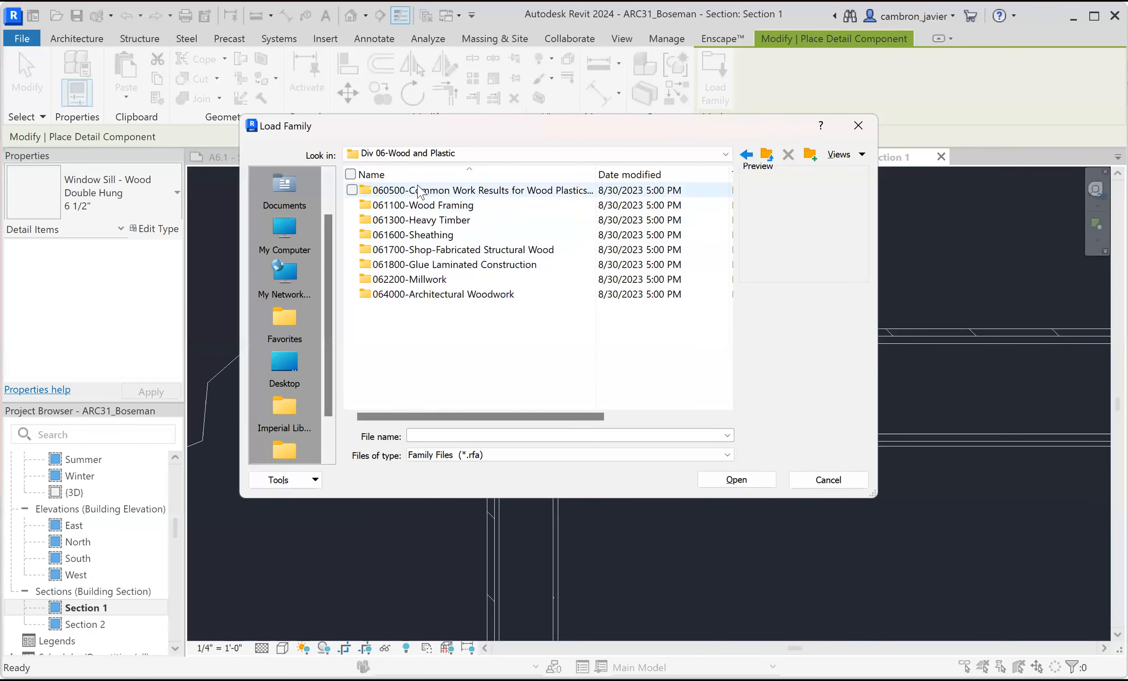
pyautogui.doubleClick(422, 206)
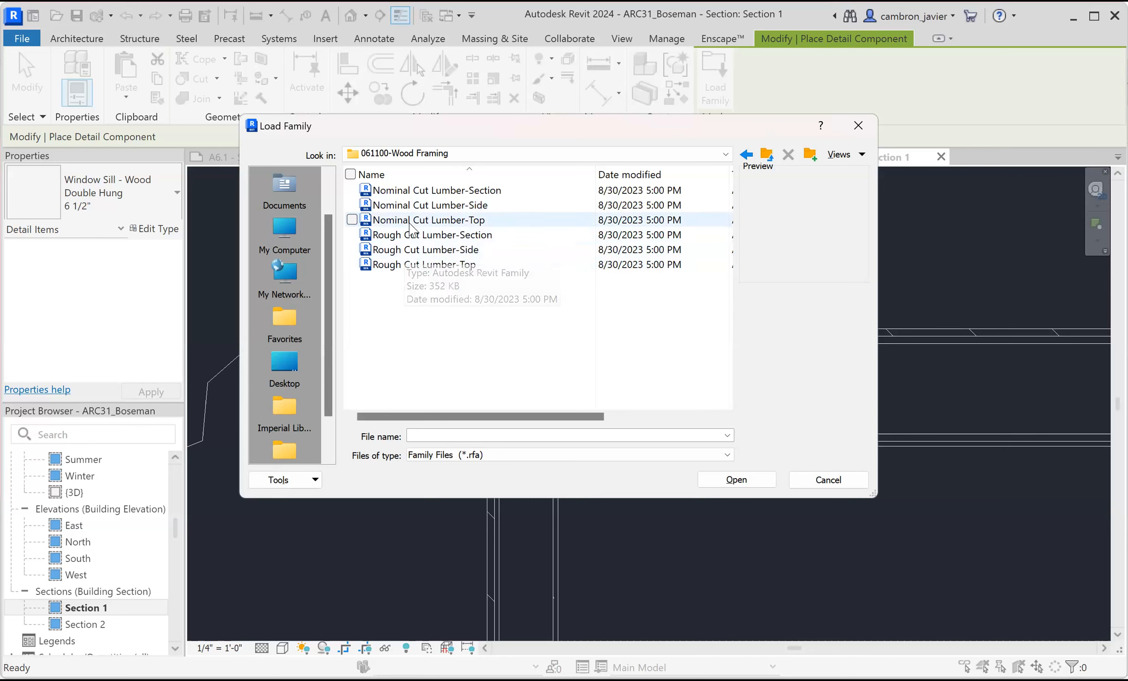
# Compare the previews of the nominal and rough cut lumber sections and open the Nominal Cut Lumber-Section family for loading.
pyautogui.click(425, 191)
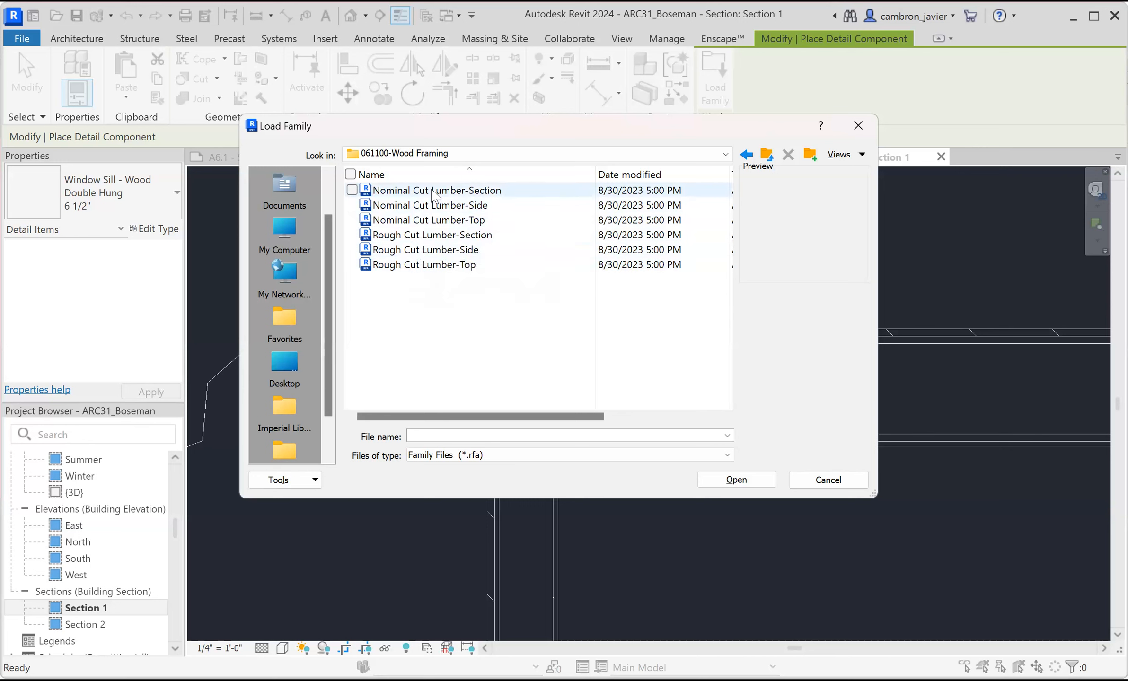
pyautogui.click(424, 236)
pyautogui.click(431, 190)
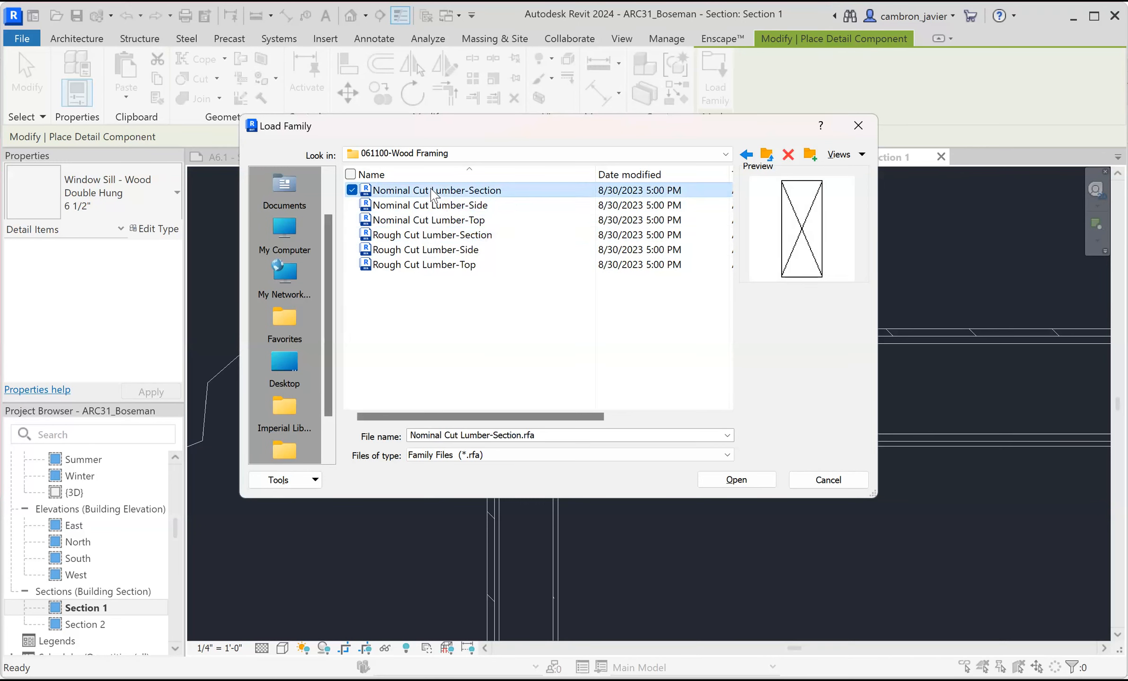
pyautogui.click(418, 235)
pyautogui.click(421, 190)
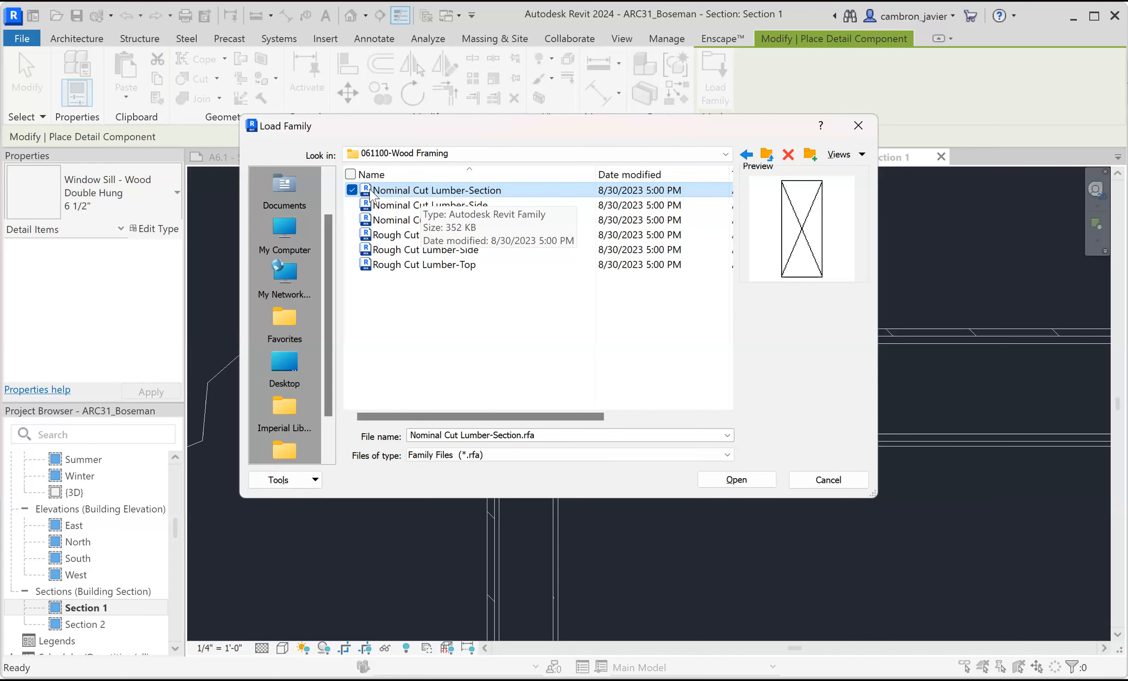
pyautogui.click(410, 237)
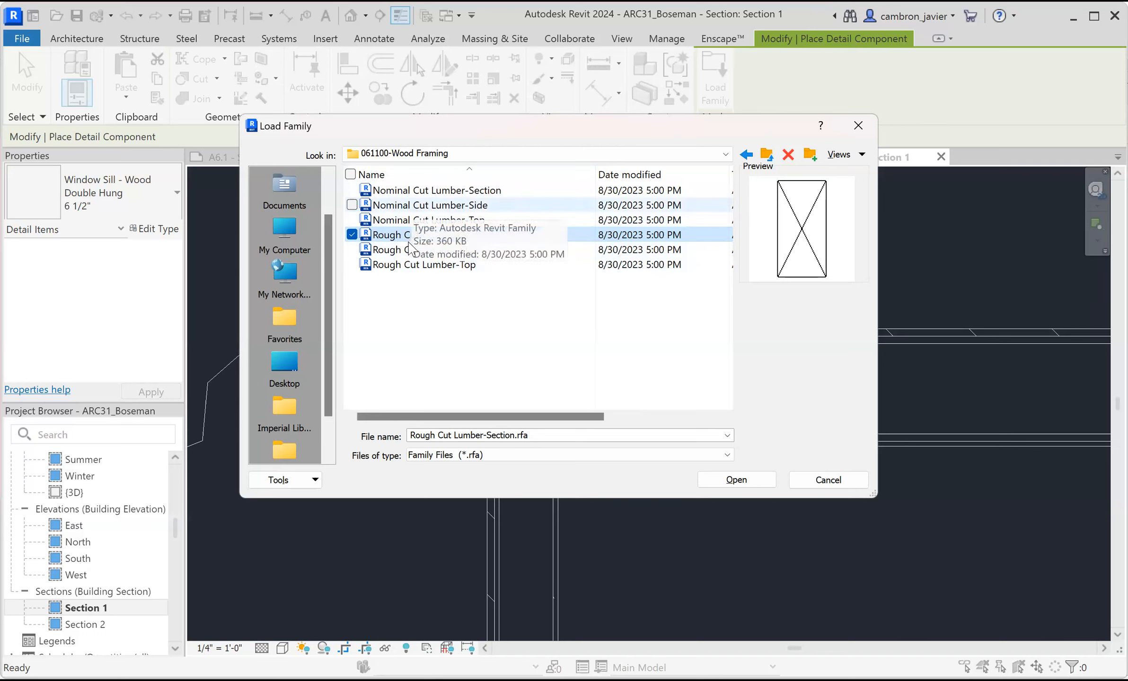
pyautogui.click(415, 191)
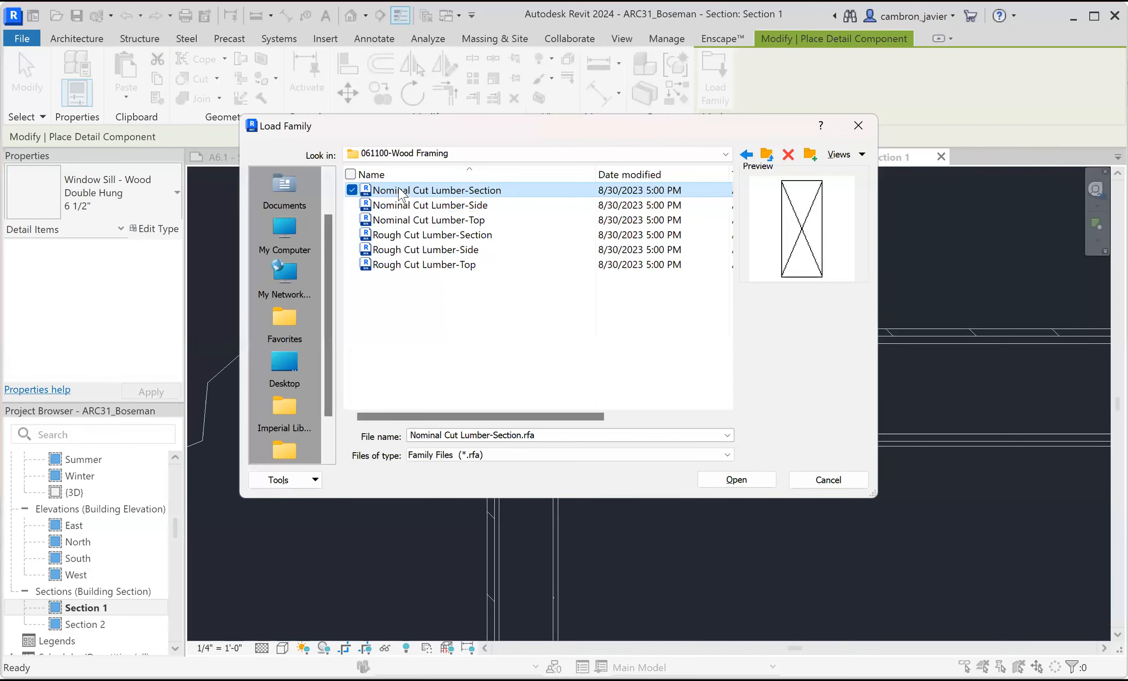
pyautogui.click(739, 483)
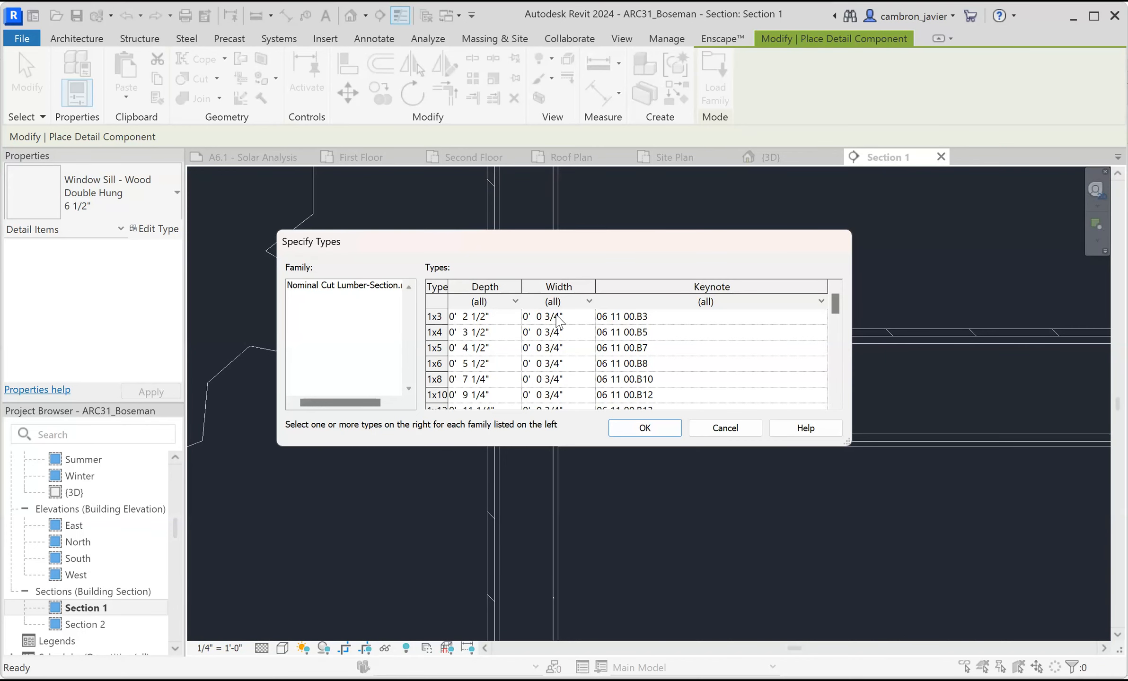
# Try selecting all lumber types from 1x3 to 6x6, widen the type name column, and try single types 1x3 and 1x10.
pyautogui.click(434, 316)
pyautogui.scroll(-9, 433, 324)
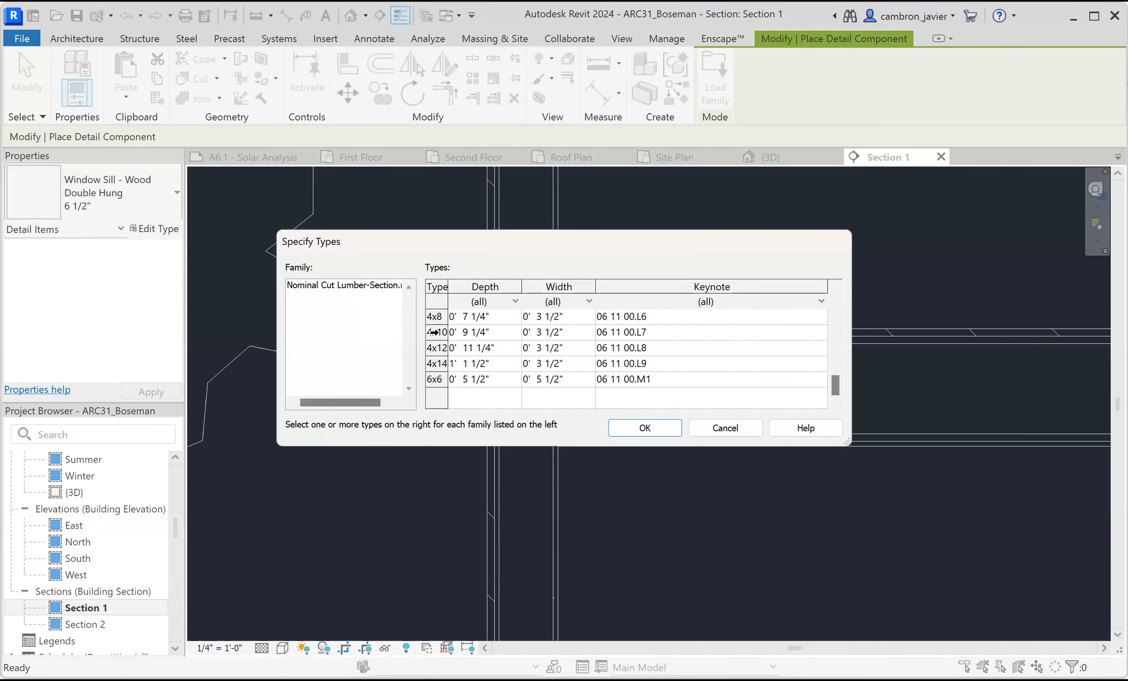
pyautogui.keyDown('shift'); pyautogui.click(435, 379); pyautogui.keyUp('shift')
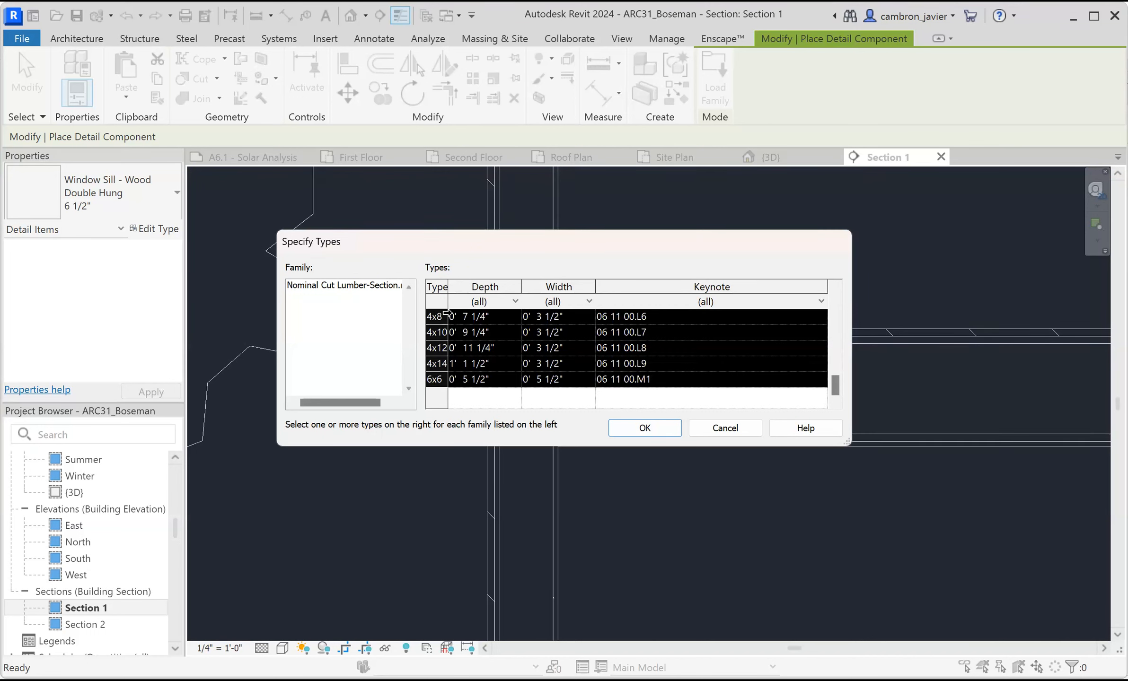
pyautogui.moveTo(448, 287); pyautogui.dragTo(493, 286)
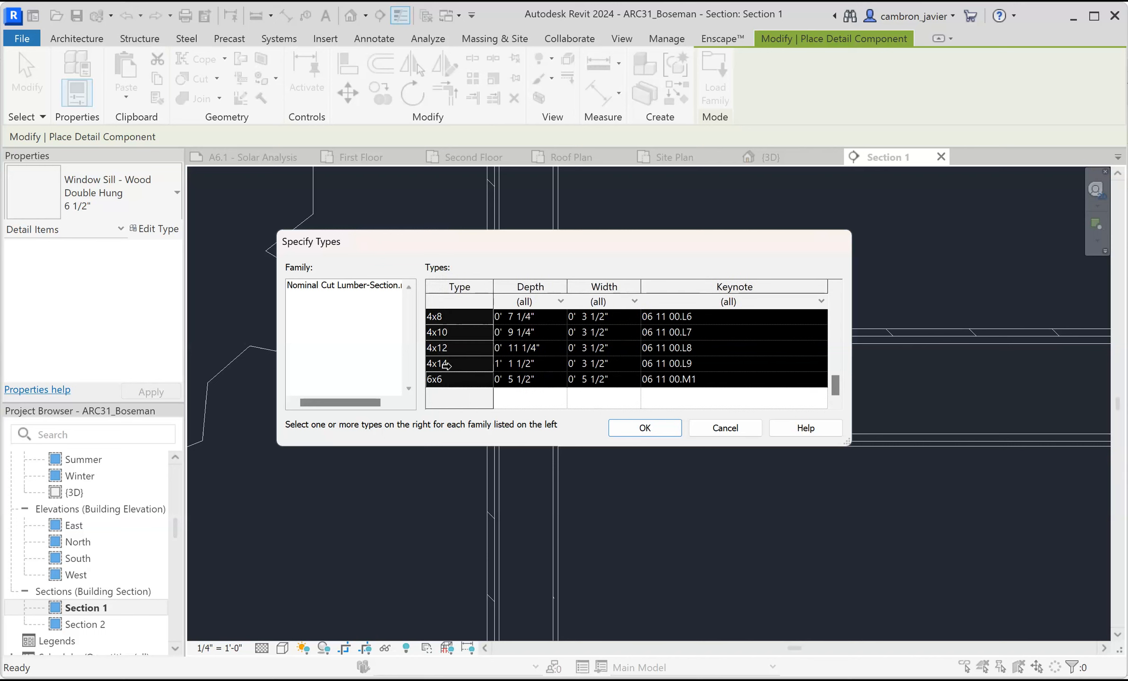
pyautogui.scroll(5, 454, 360)
pyautogui.scroll(4, 461, 348)
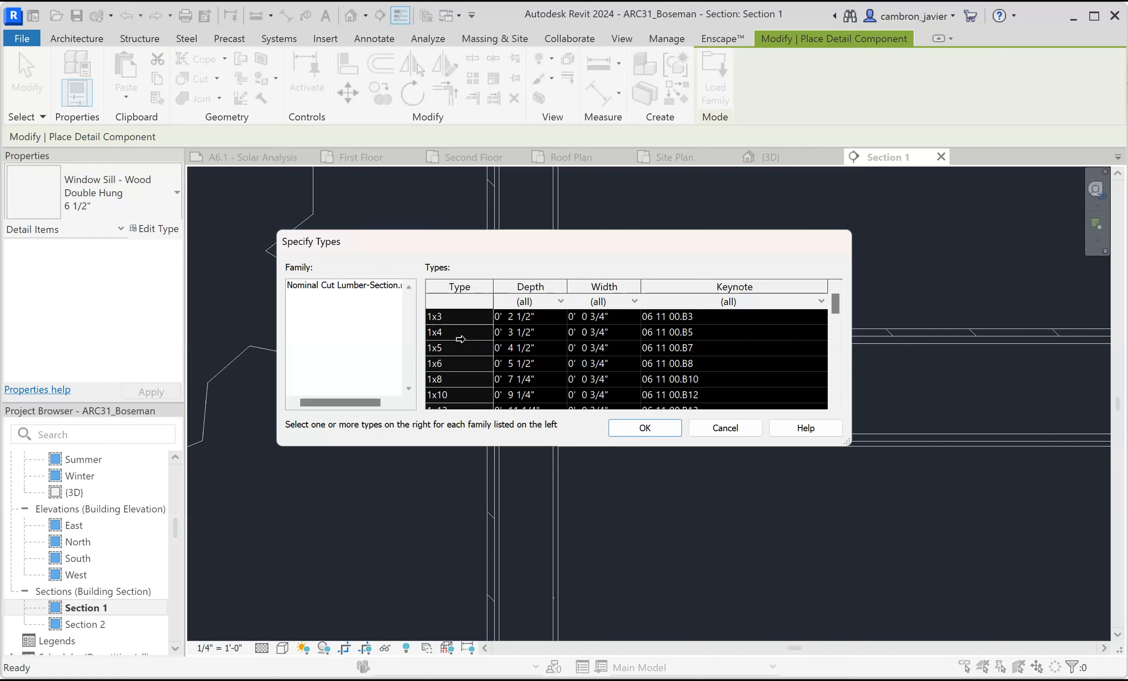
pyautogui.click(456, 316)
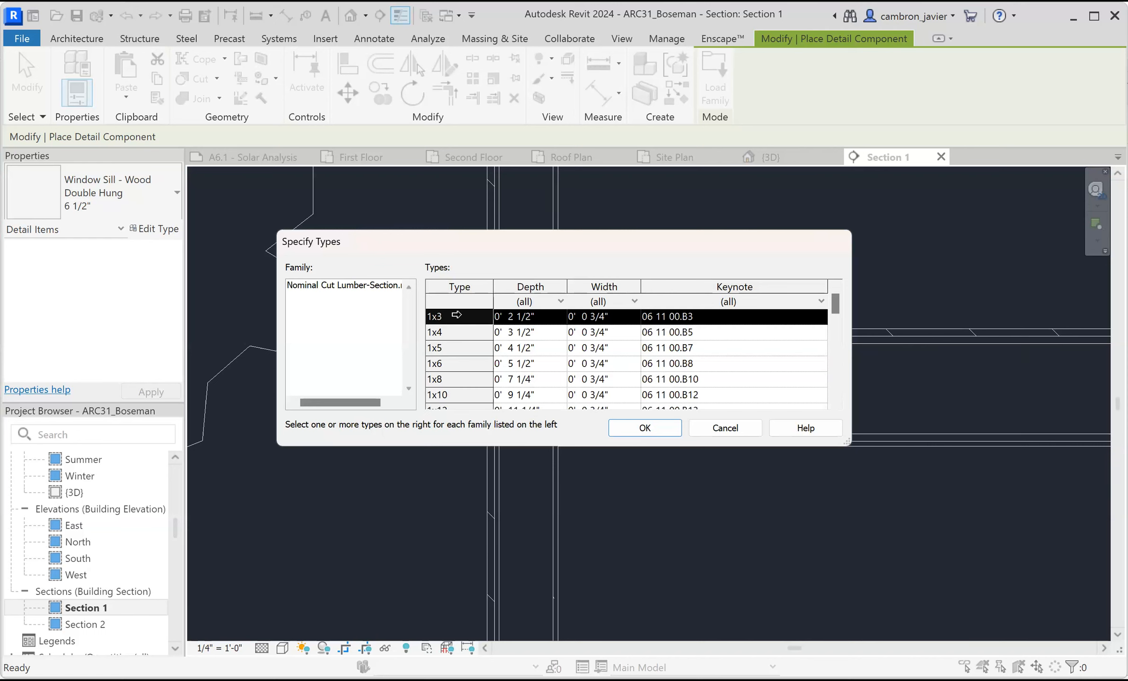
pyautogui.click(447, 396)
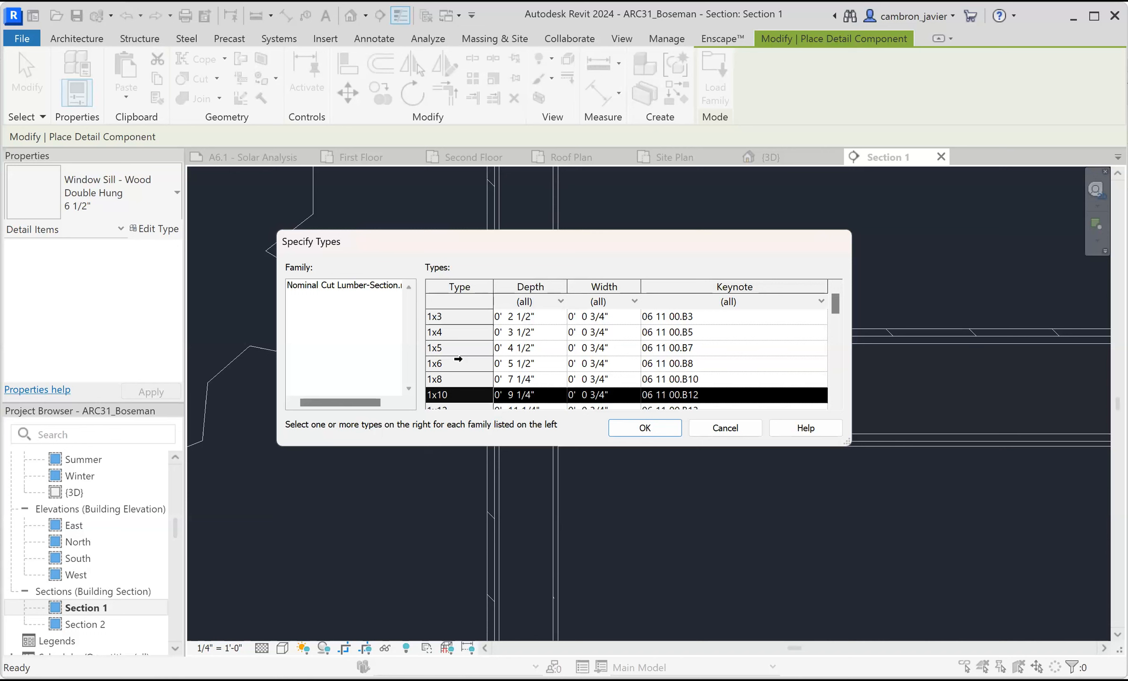
# Load only the 2x4, 2x6, 2x8, 2x10 and 2x12 types of the Nominal Cut Lumber-Section family.
pyautogui.scroll(-2, 458, 359)
pyautogui.click(449, 348)
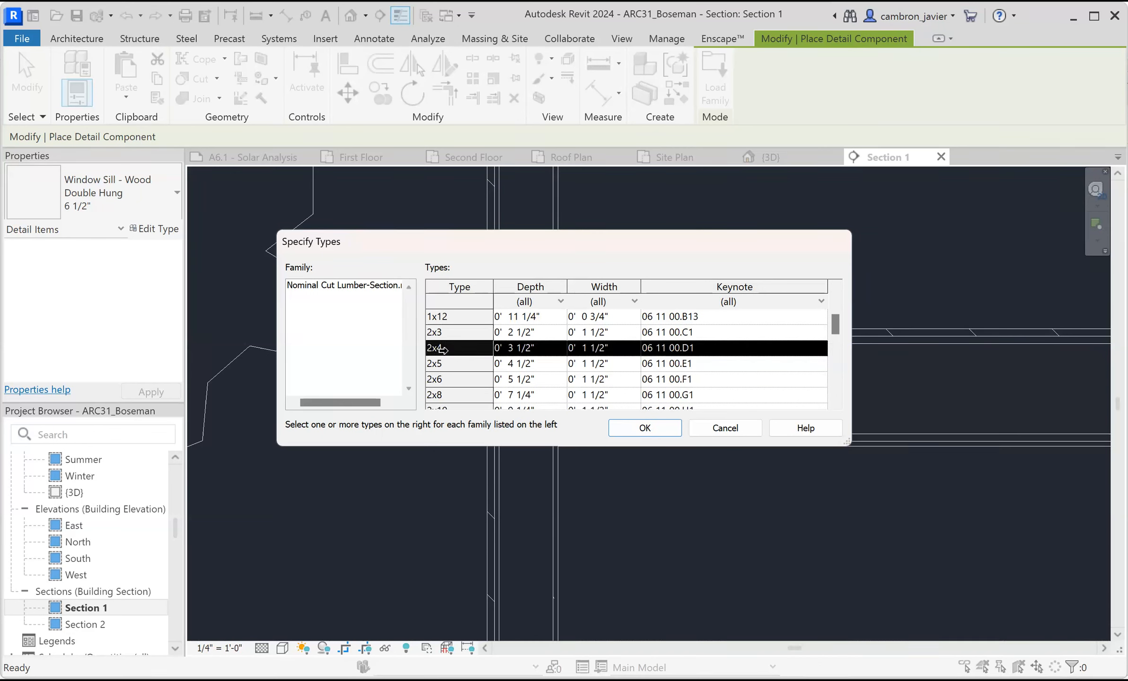
pyautogui.keyDown('ctrl'); pyautogui.click(443, 380); pyautogui.keyUp('ctrl')
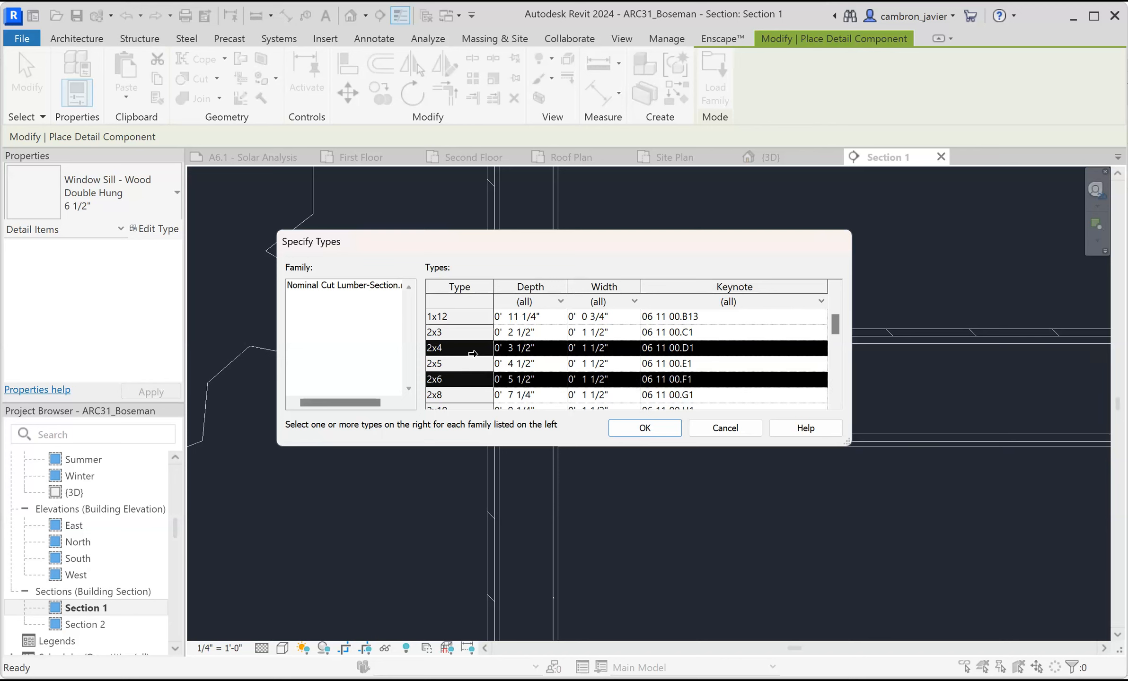
pyautogui.scroll(-1, 473, 356)
pyautogui.keyDown('ctrl'); pyautogui.click(442, 348); pyautogui.keyUp('ctrl')
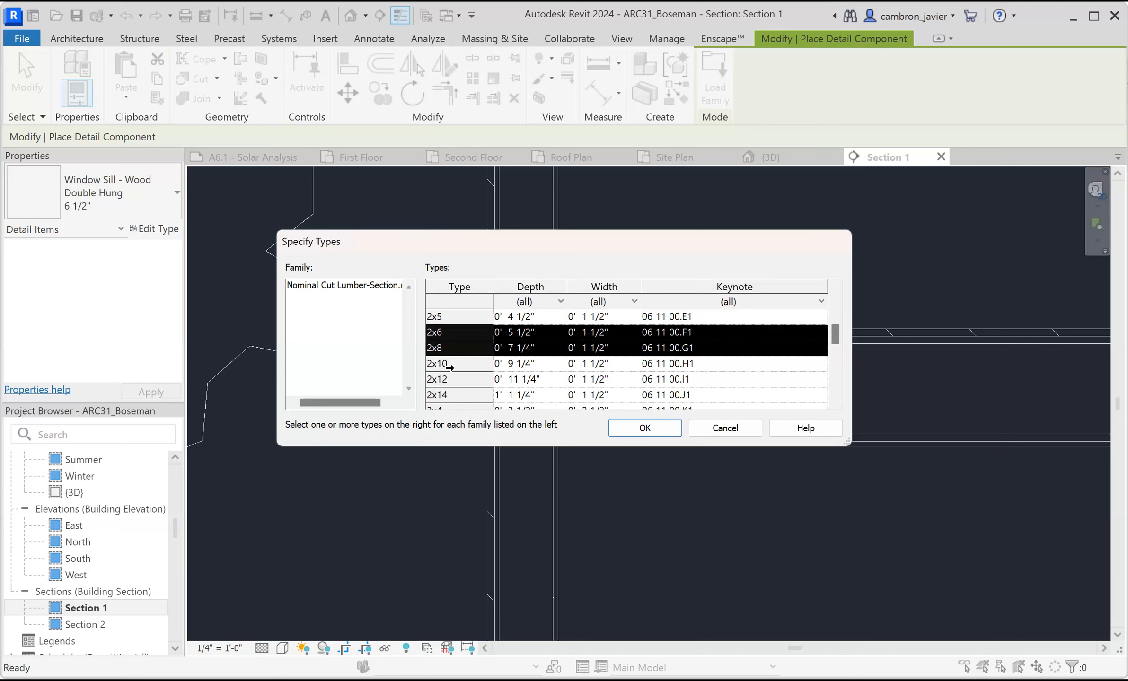
pyautogui.keyDown('ctrl'); pyautogui.click(445, 364); pyautogui.keyUp('ctrl')
pyautogui.keyDown('ctrl'); pyautogui.click(442, 380); pyautogui.keyUp('ctrl')
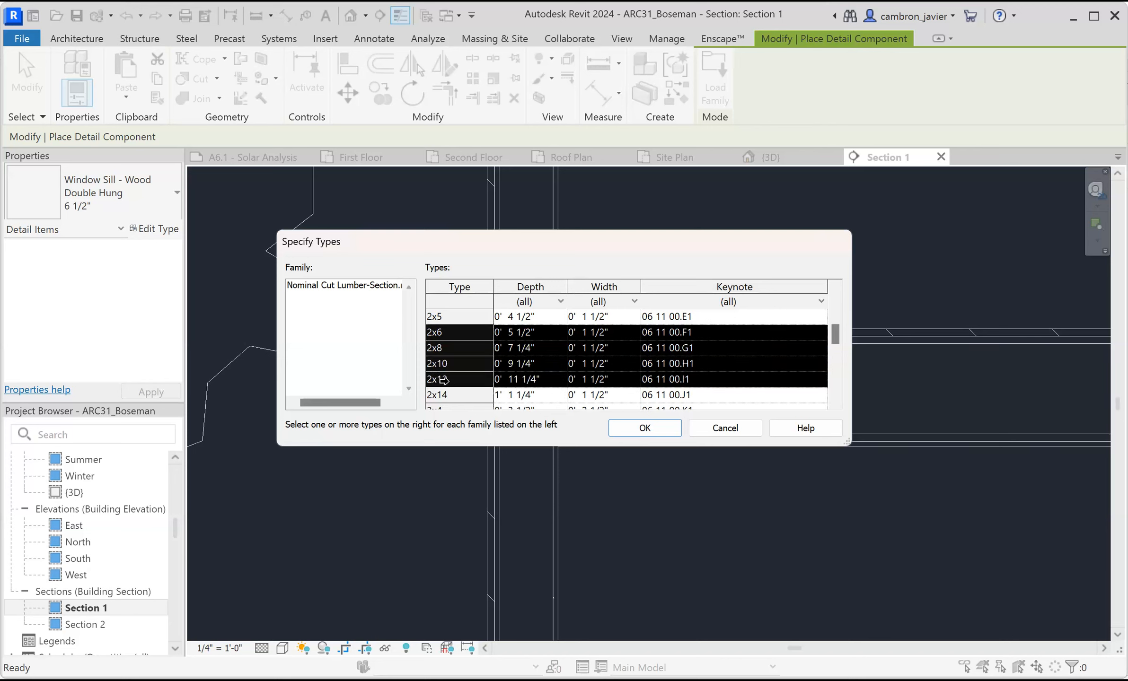
pyautogui.scroll(-1, 455, 380)
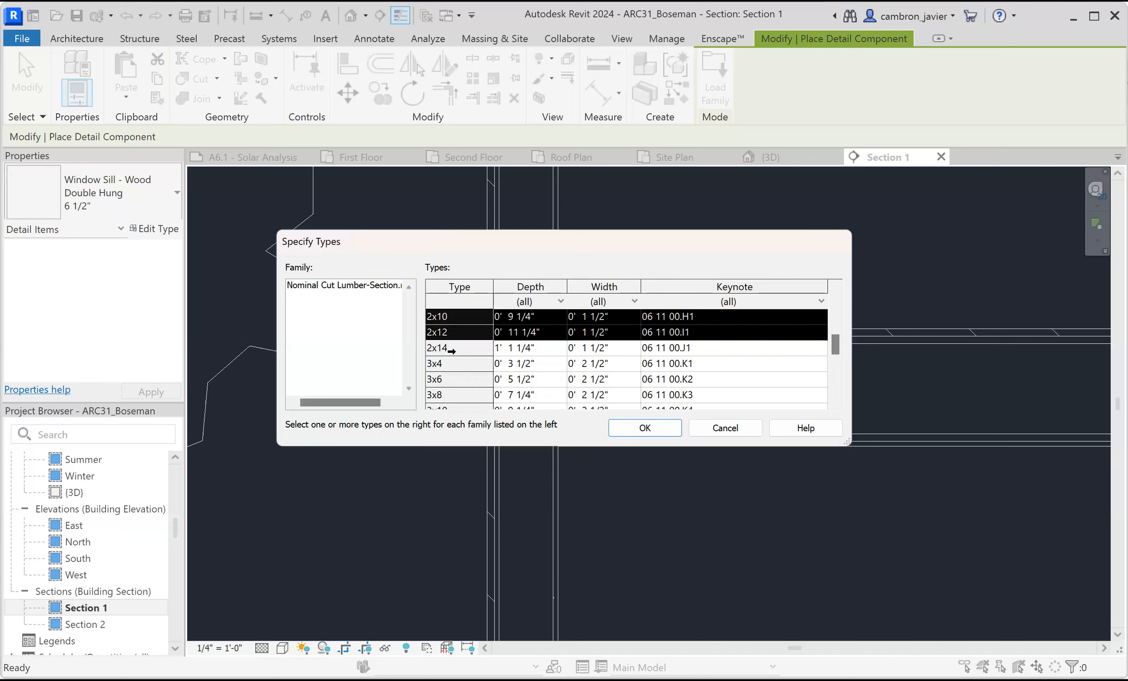
pyautogui.scroll(1, 450, 351)
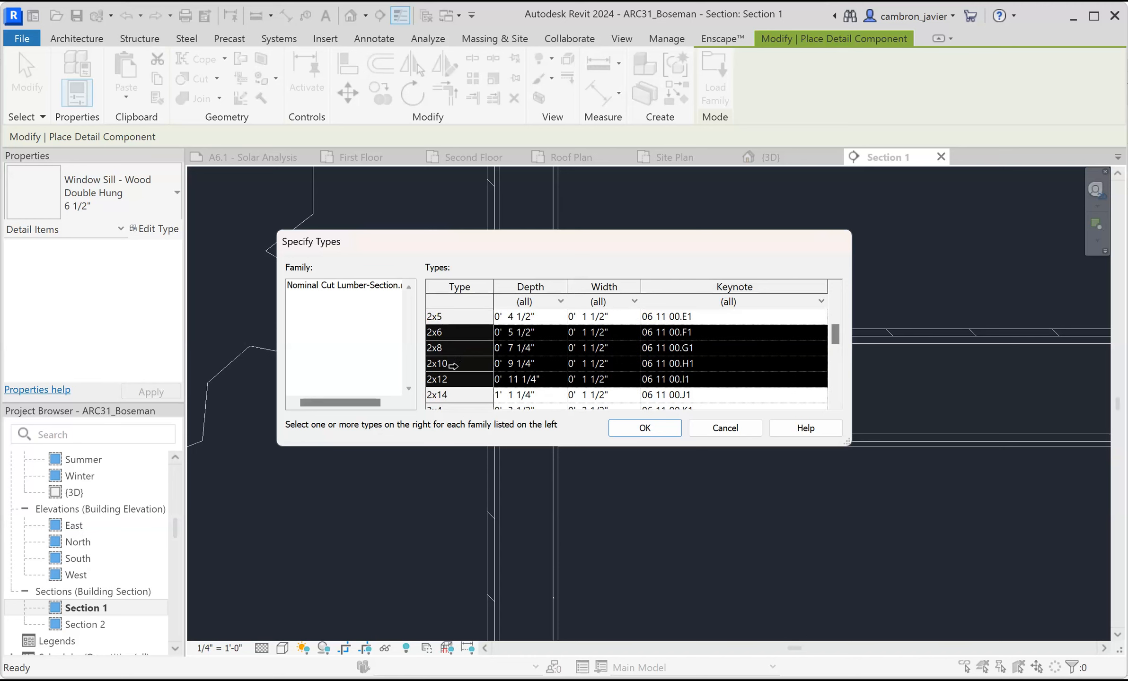
pyautogui.click(647, 430)
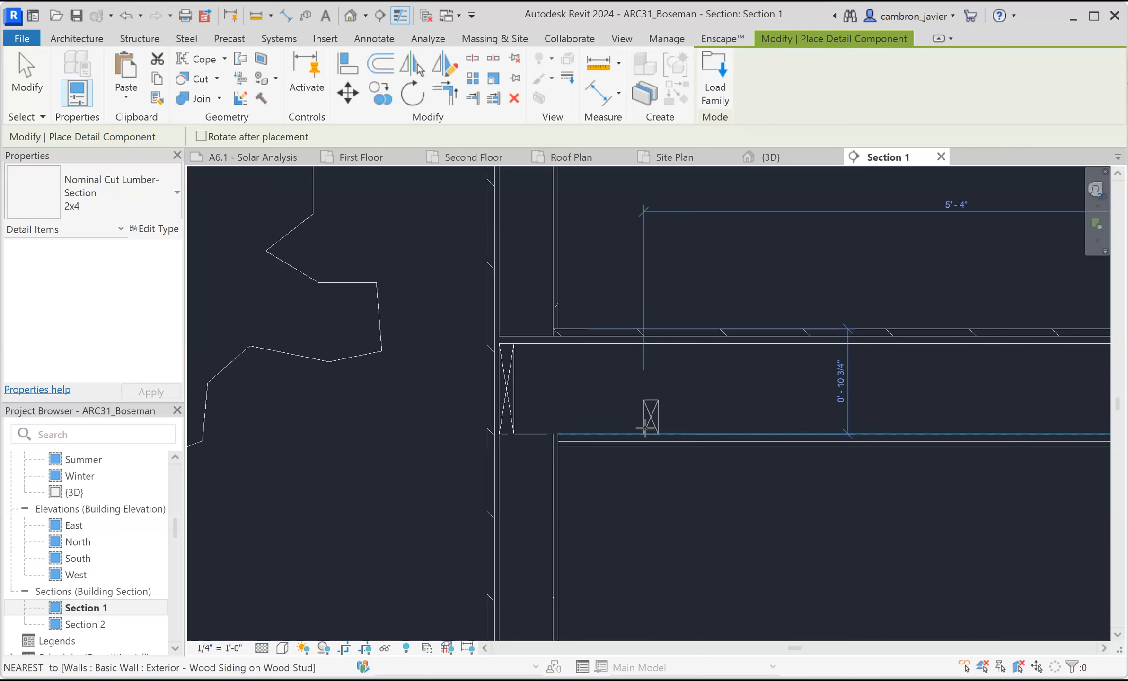
# Place a 2x10 Nominal Cut Lumber-Section in the floor cavity, a short distance inward from the rim joist.
pyautogui.click(150, 198)
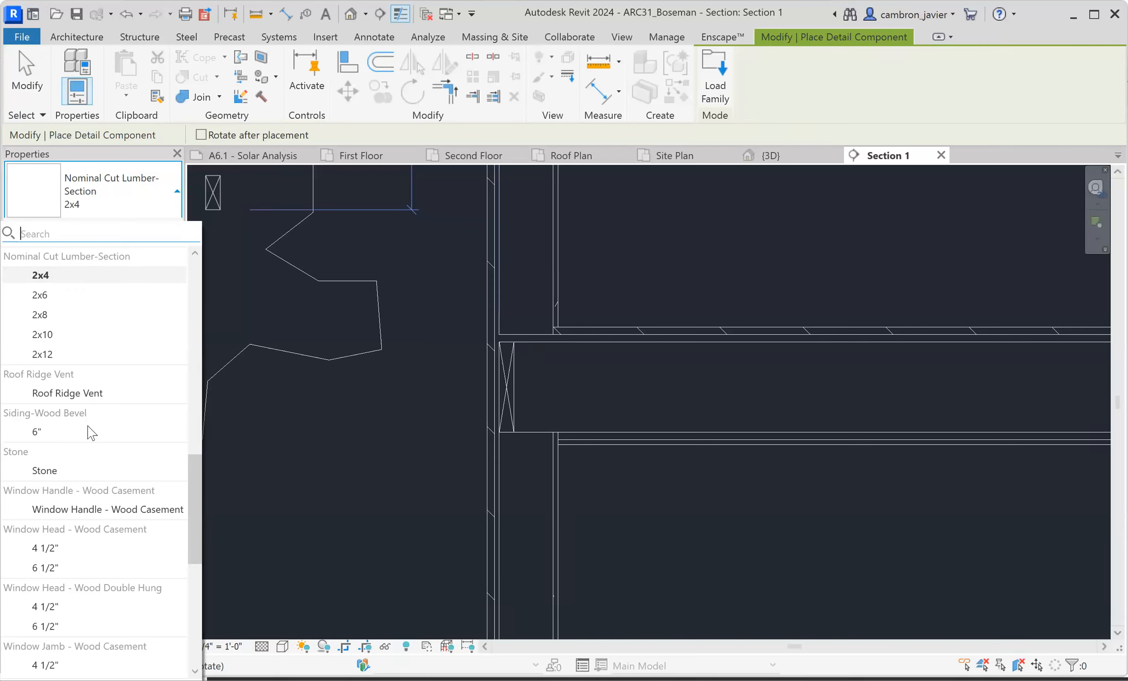
pyautogui.scroll(-3, 92, 445)
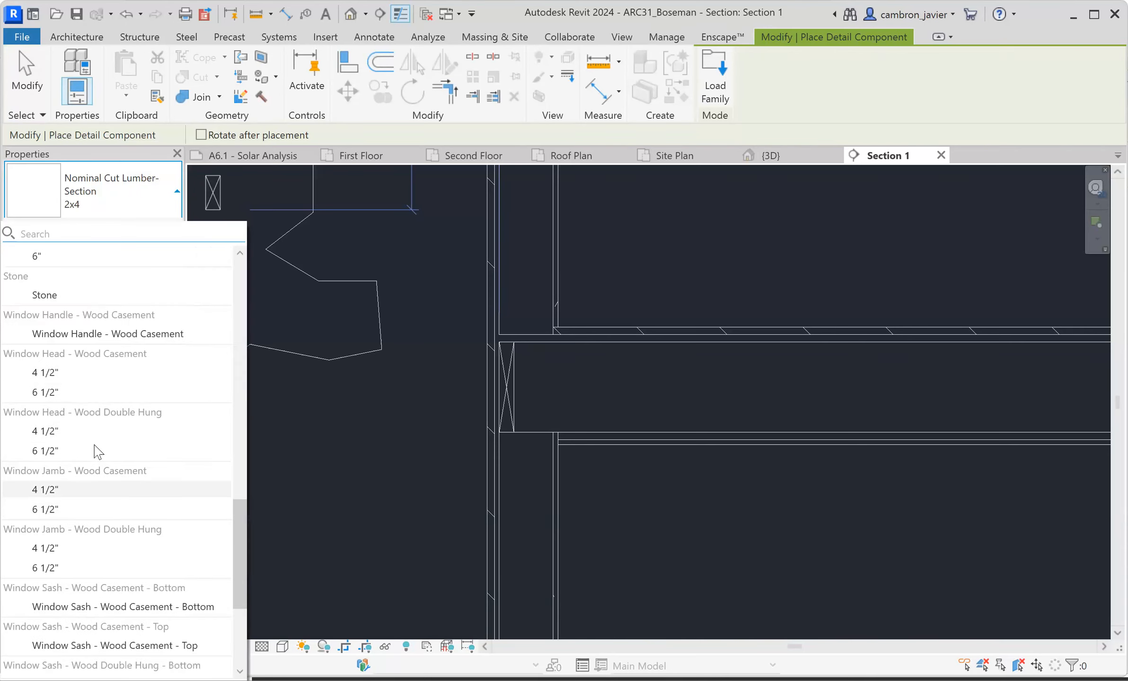
pyautogui.scroll(-3, 95, 468)
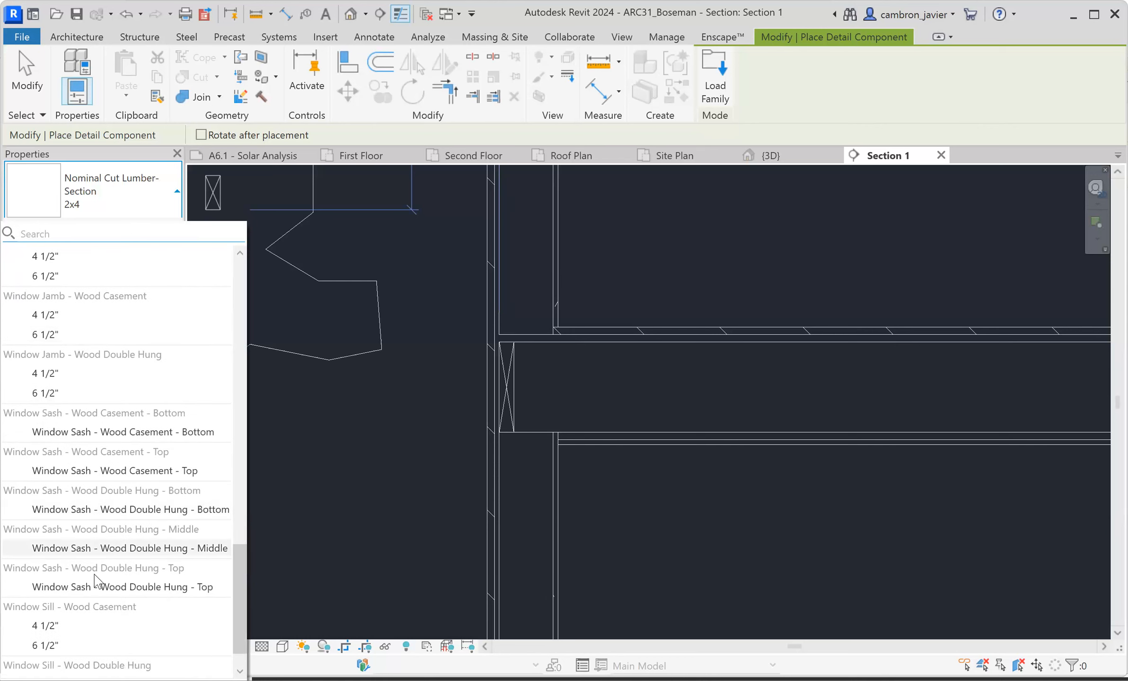
pyautogui.scroll(5, 88, 480)
pyautogui.scroll(4, 89, 480)
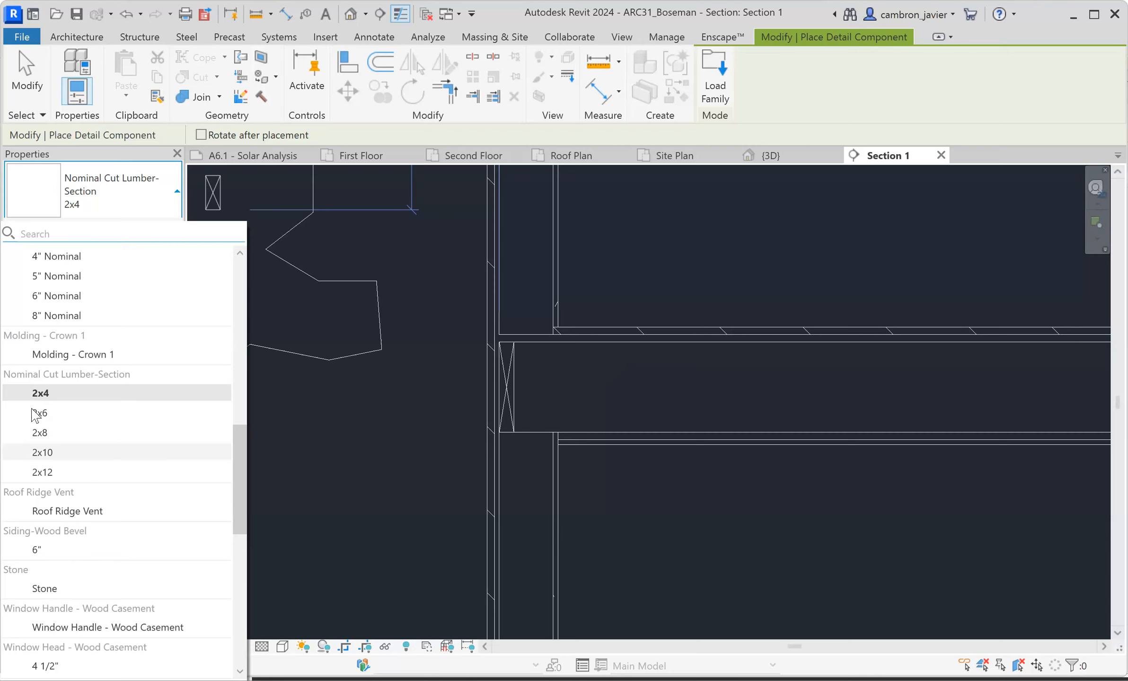
pyautogui.click(37, 454)
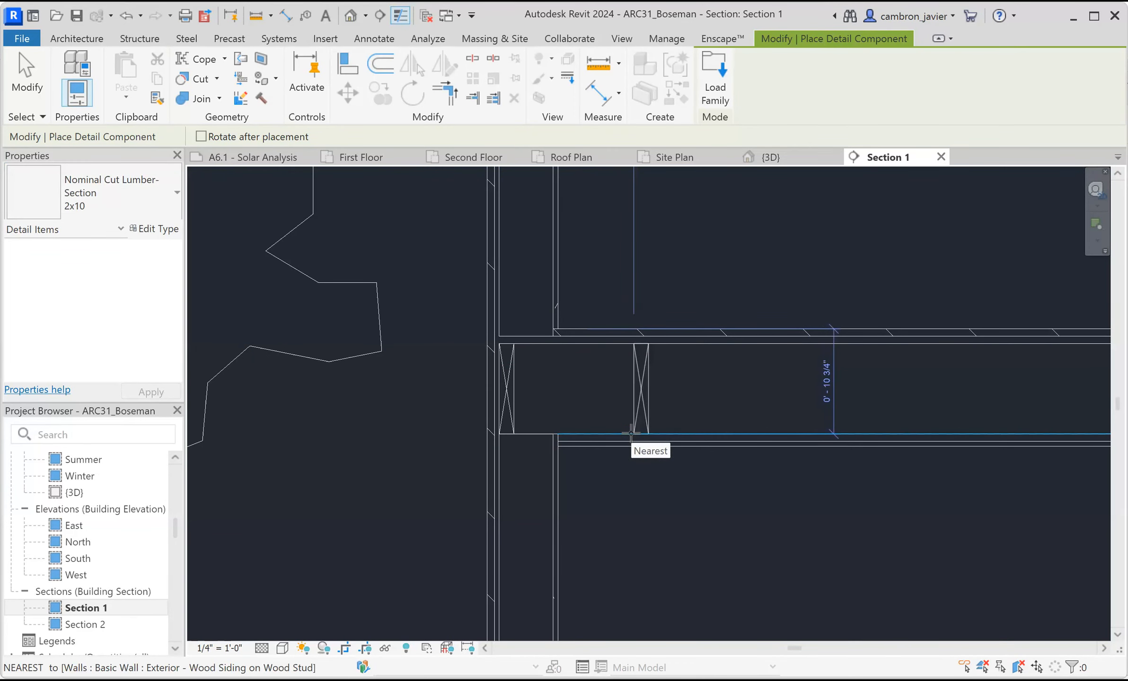
pyautogui.click(631, 432)
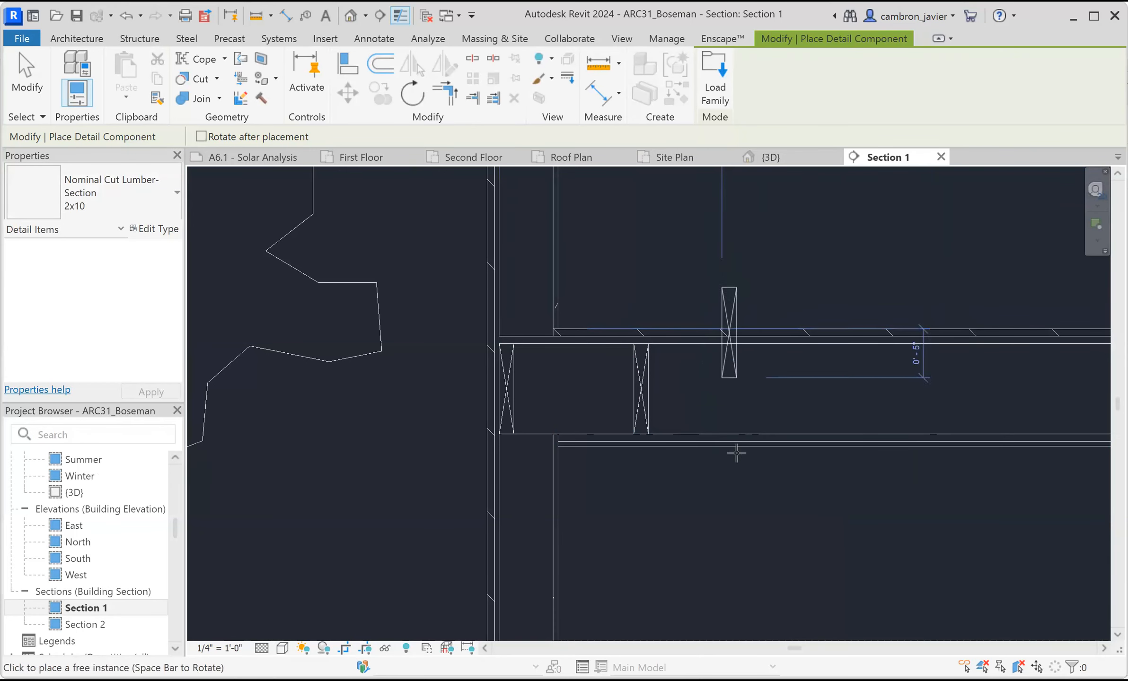
pyautogui.press('Escape')
pyautogui.press('Escape')
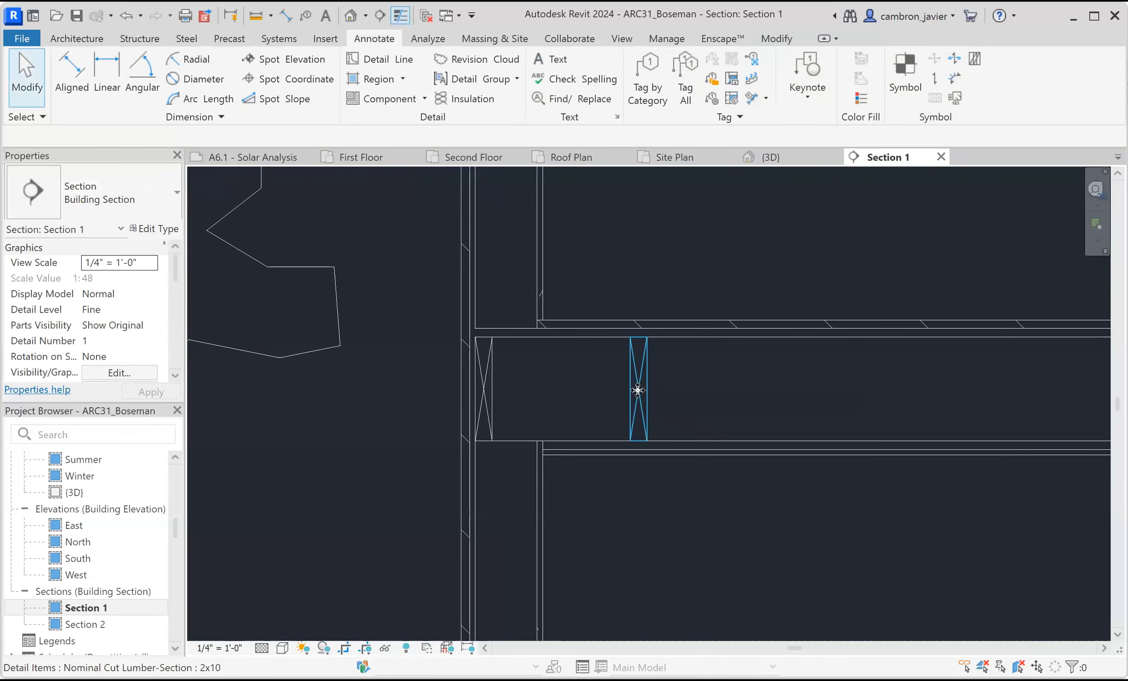
# Examine the placed 2x10 joist's temporary dimensions and its position relative to the rim joist and exterior wall.
pyautogui.click(641, 387)
pyautogui.scroll(-3, 601, 383)
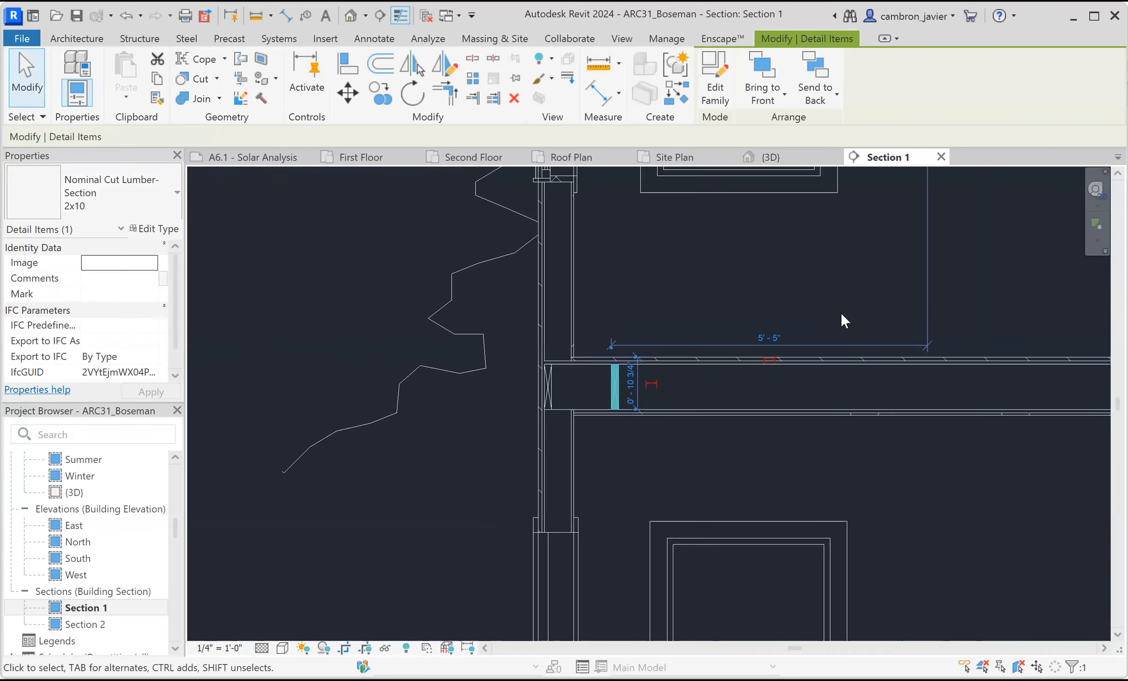
pyautogui.scroll(-3, 841, 317)
pyautogui.scroll(-2, 873, 226)
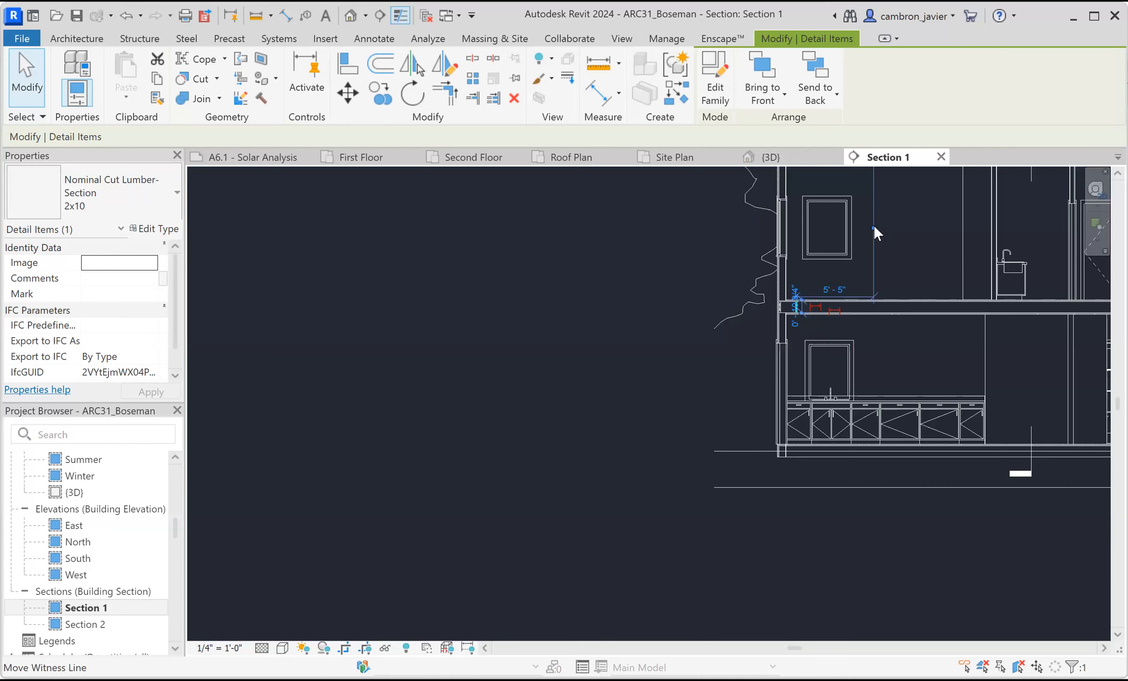
pyautogui.scroll(3, 799, 289)
pyautogui.scroll(2, 780, 315)
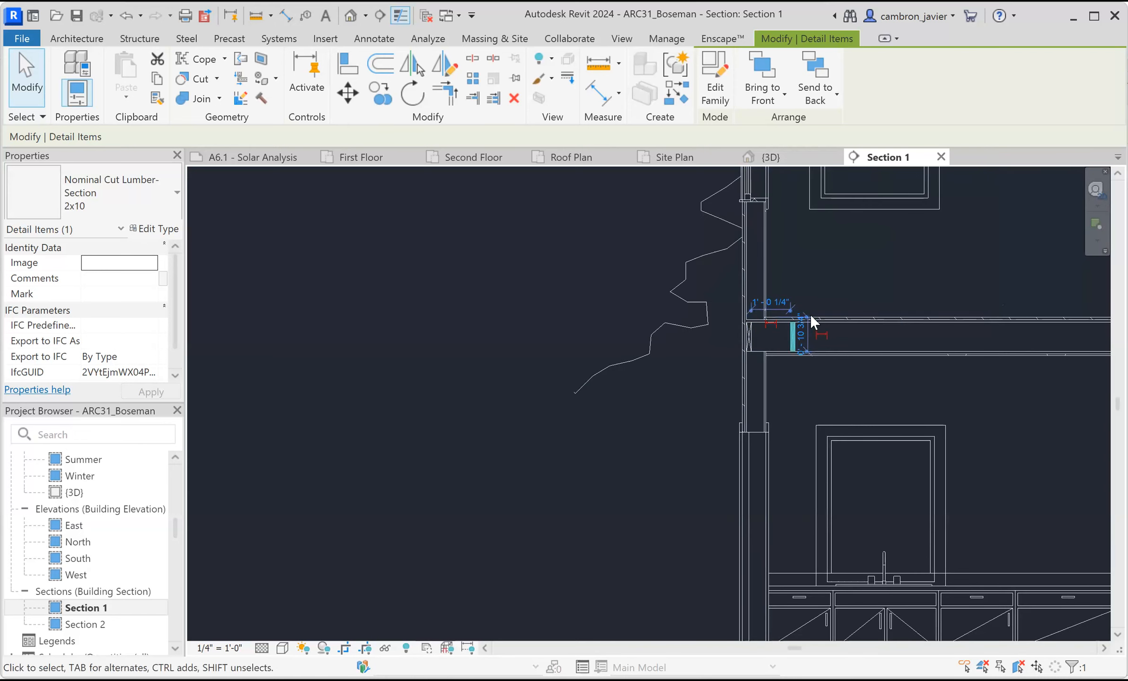
pyautogui.scroll(2, 821, 279)
pyautogui.press('Escape')
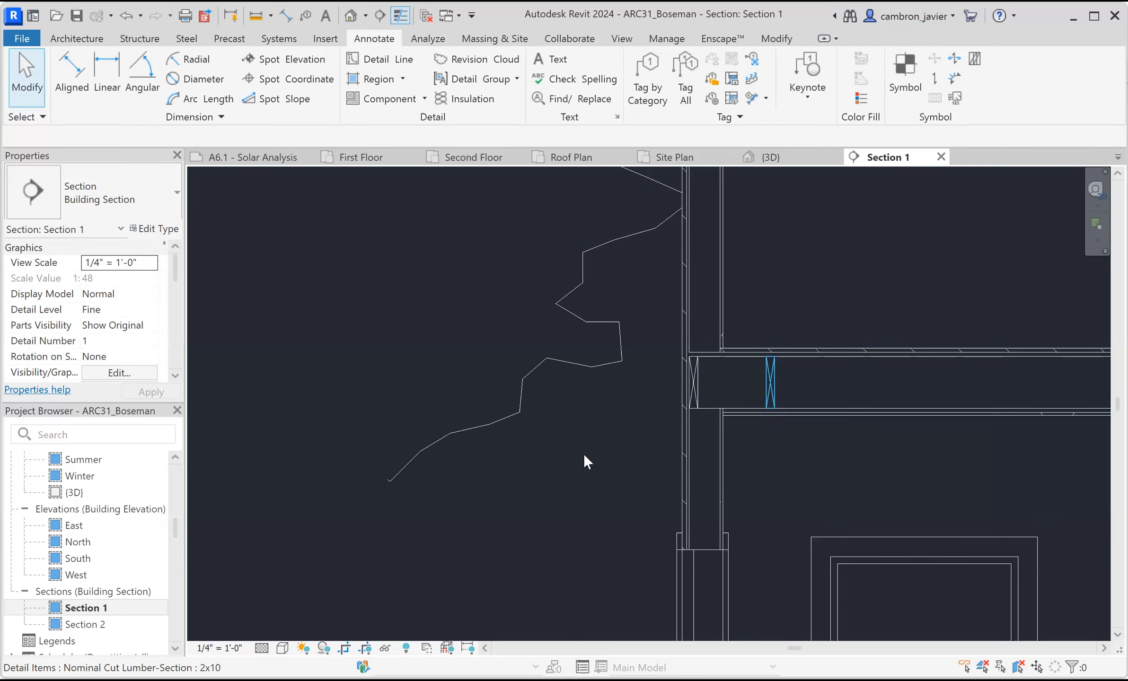
pyautogui.scroll(-2, 409, 369)
pyautogui.scroll(3, 567, 368)
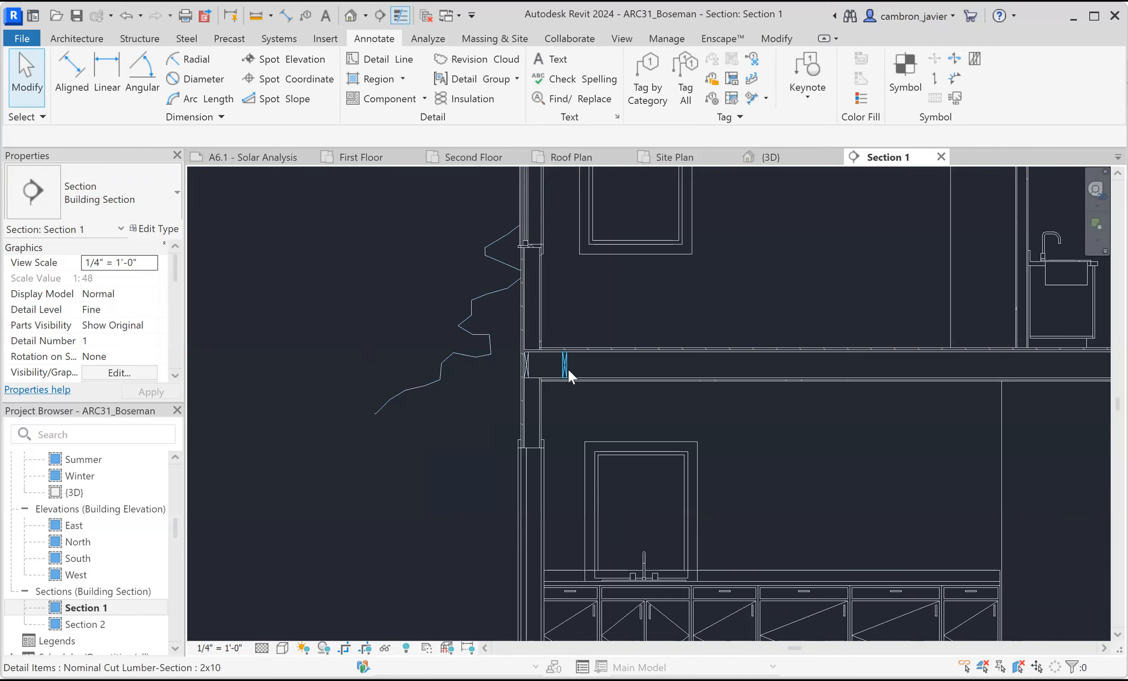
pyautogui.scroll(2, 484, 360)
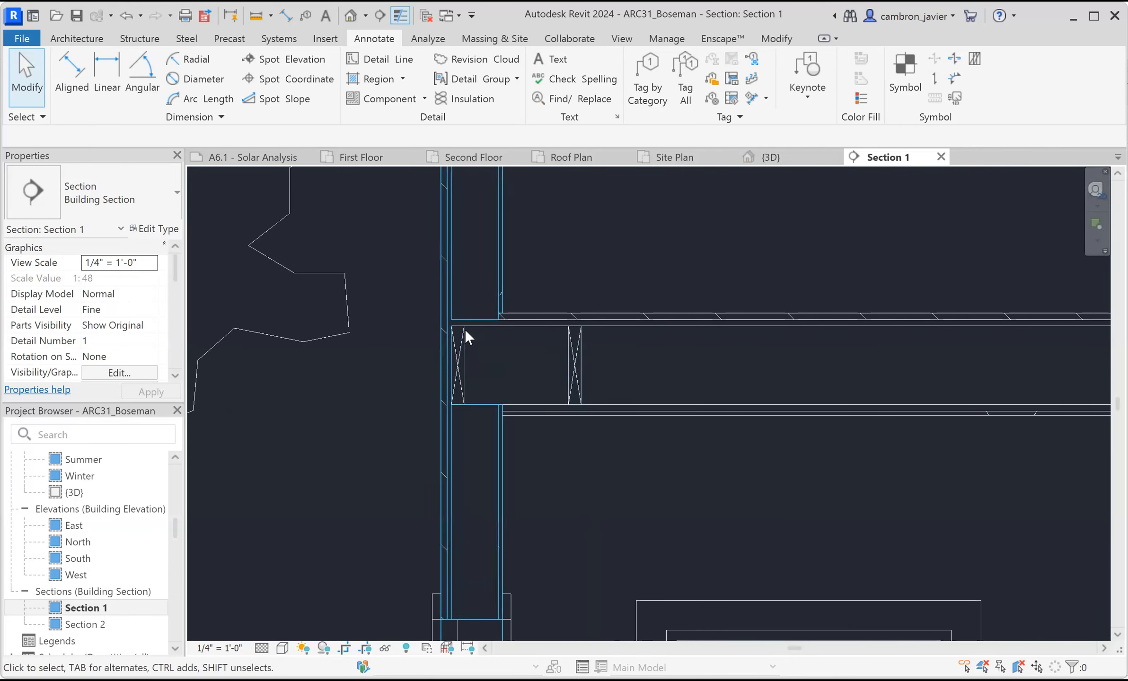
pyautogui.scroll(1, 575, 352)
# Measure the 2x10 joist's temporary dimension from the rim joist's outer face and set that spacing to 16".
pyautogui.click(574, 354)
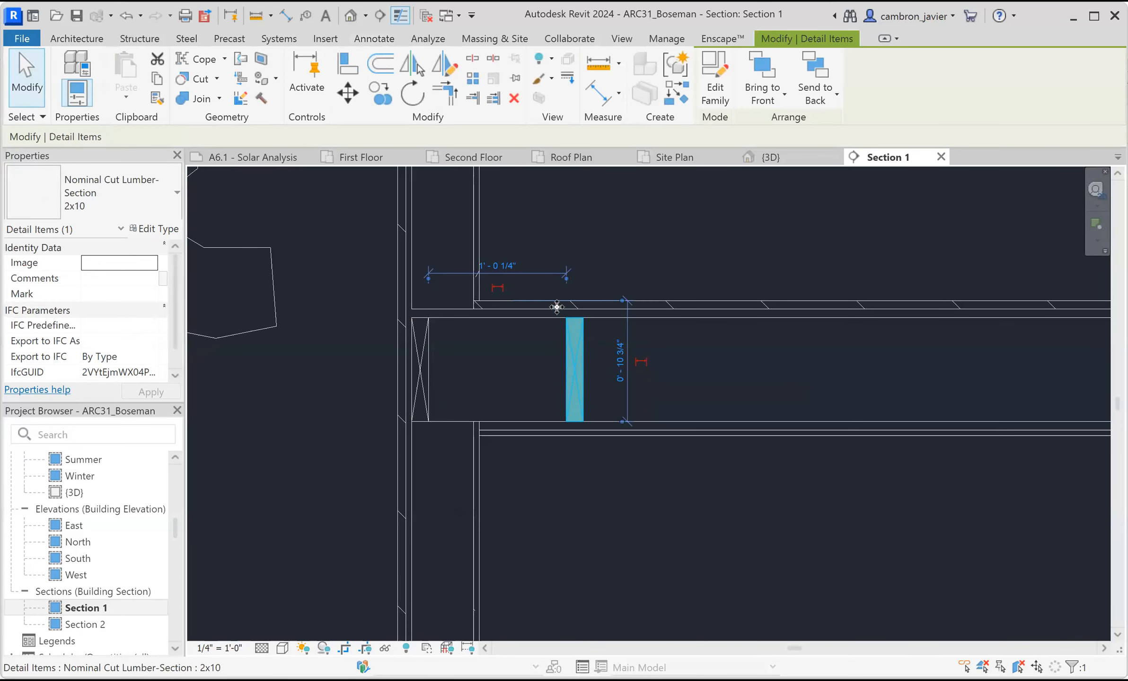
pyautogui.moveTo(412, 283); pyautogui.dragTo(412, 339)
pyautogui.click(493, 268)
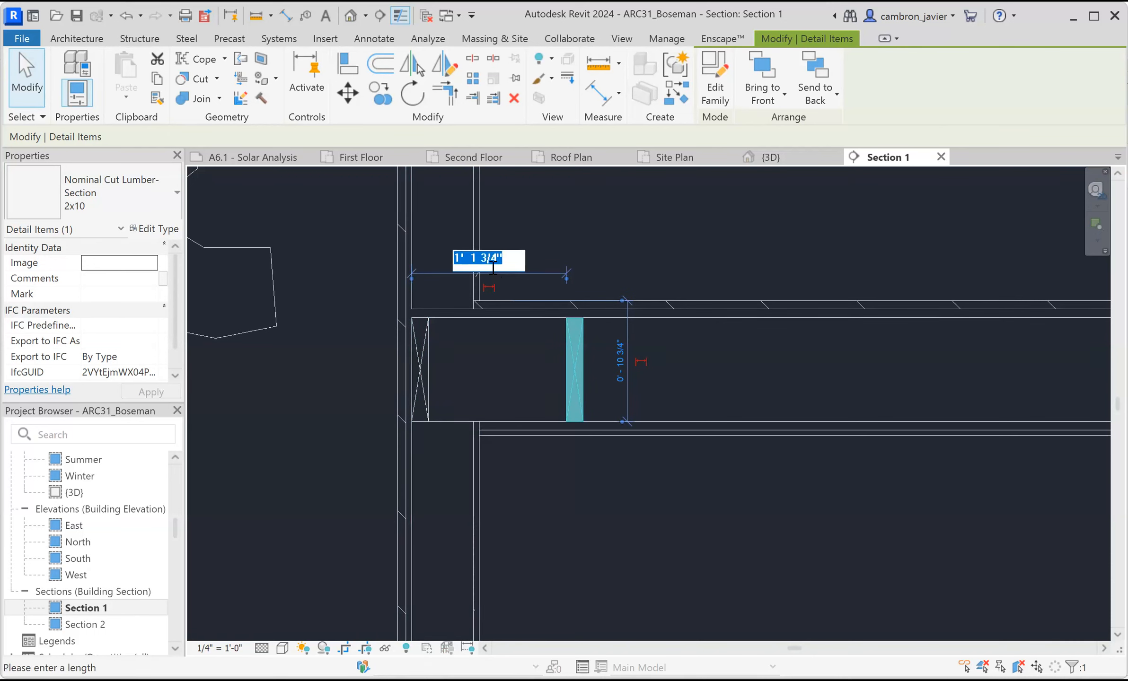
pyautogui.write('1')
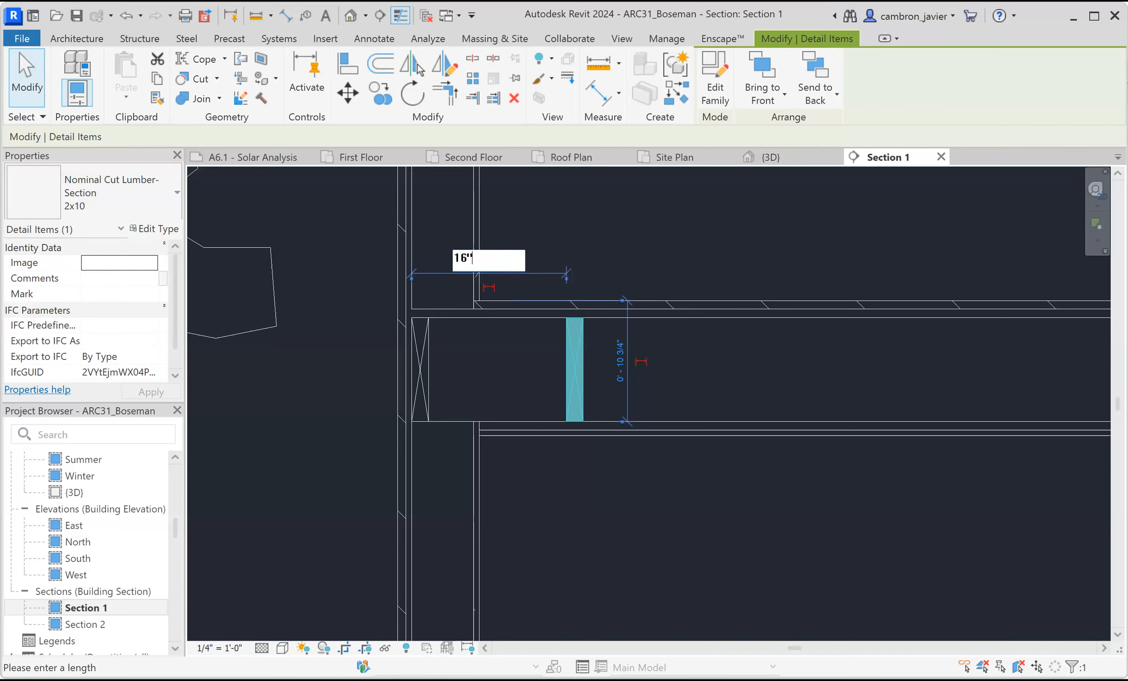
pyautogui.write('6"')
pyautogui.press('Return')
pyautogui.click(557, 221)
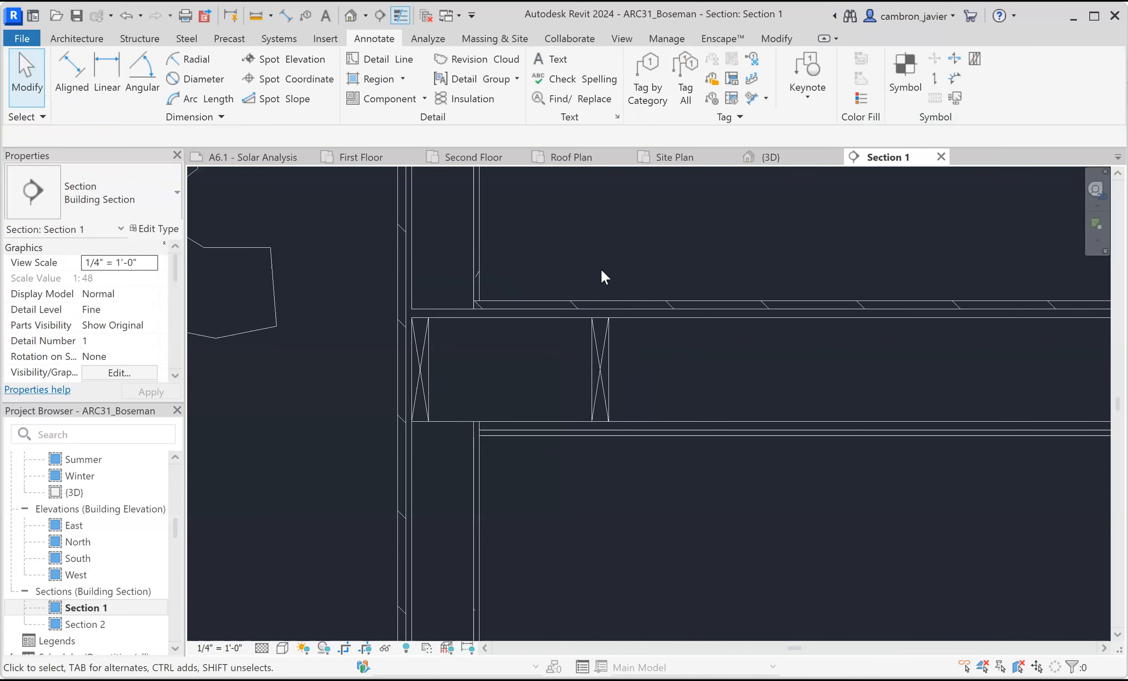
pyautogui.click(601, 337)
pyautogui.click(579, 492)
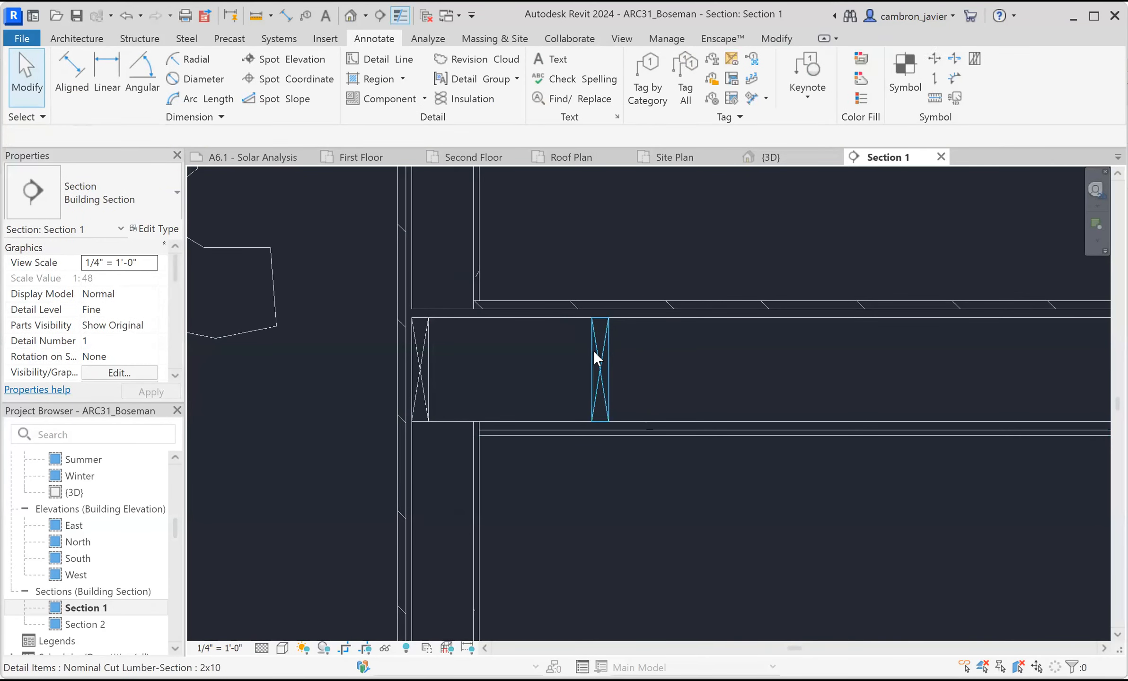
# Copy the 2x10 joist horizontally along the floor cavity, away from the exterior wall, at a distance of 16.
pyautogui.scroll(-6, 537, 362)
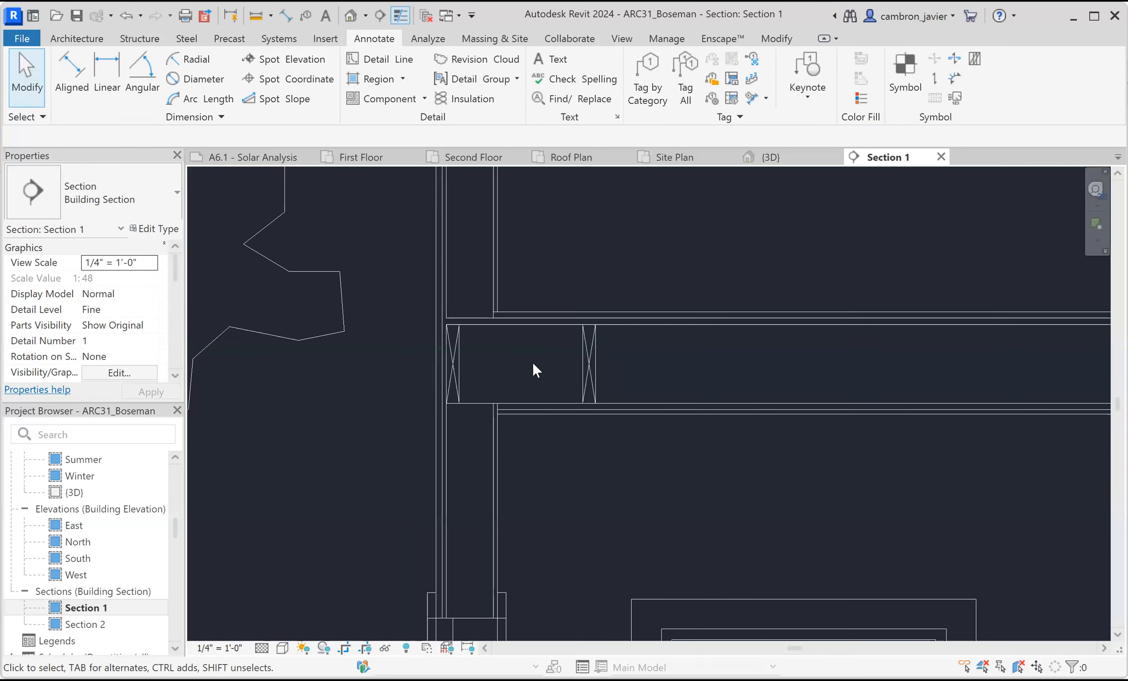
pyautogui.scroll(5, 572, 357)
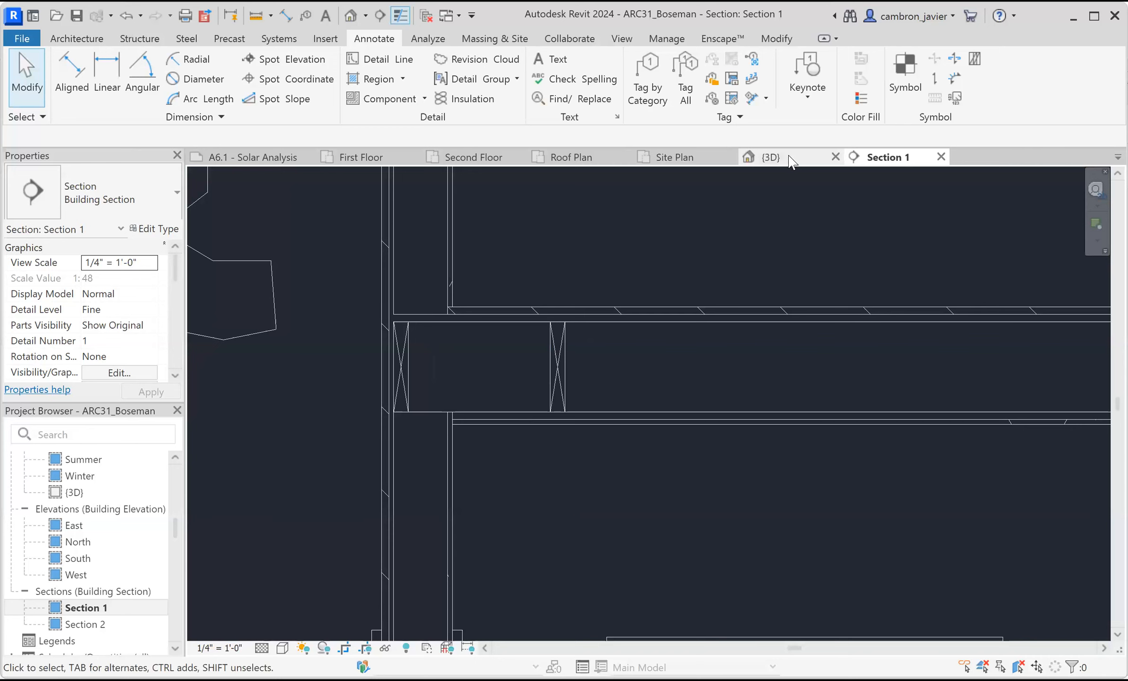
pyautogui.click(554, 374)
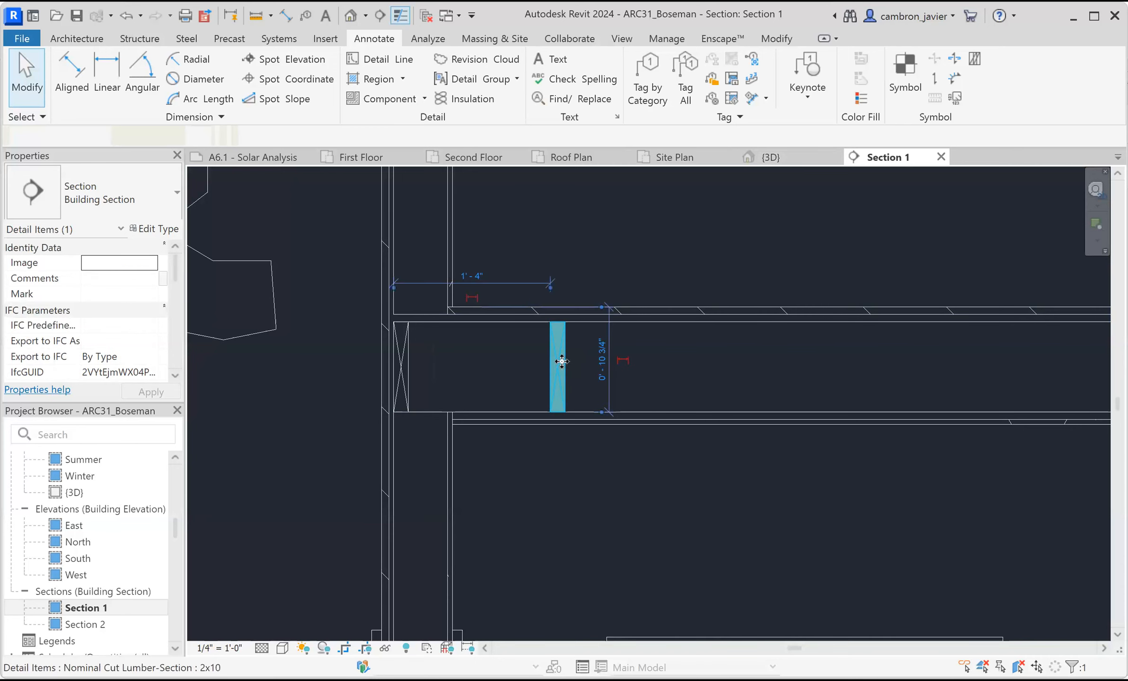
pyautogui.press('c')
pyautogui.press('o')
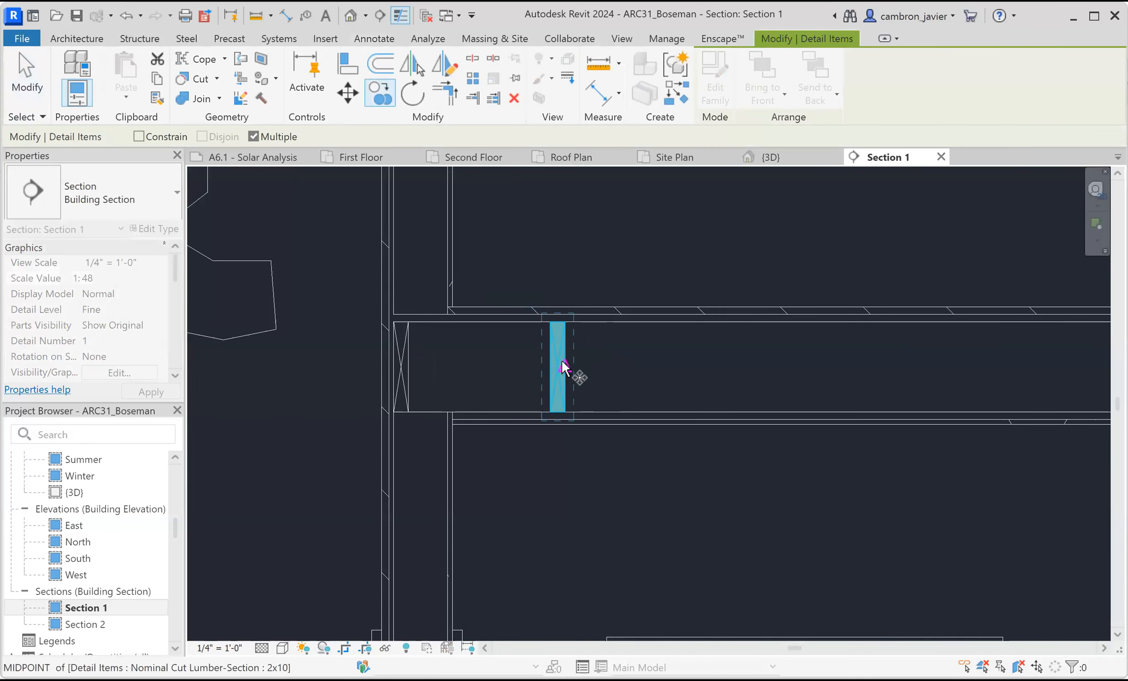
pyautogui.click(552, 327)
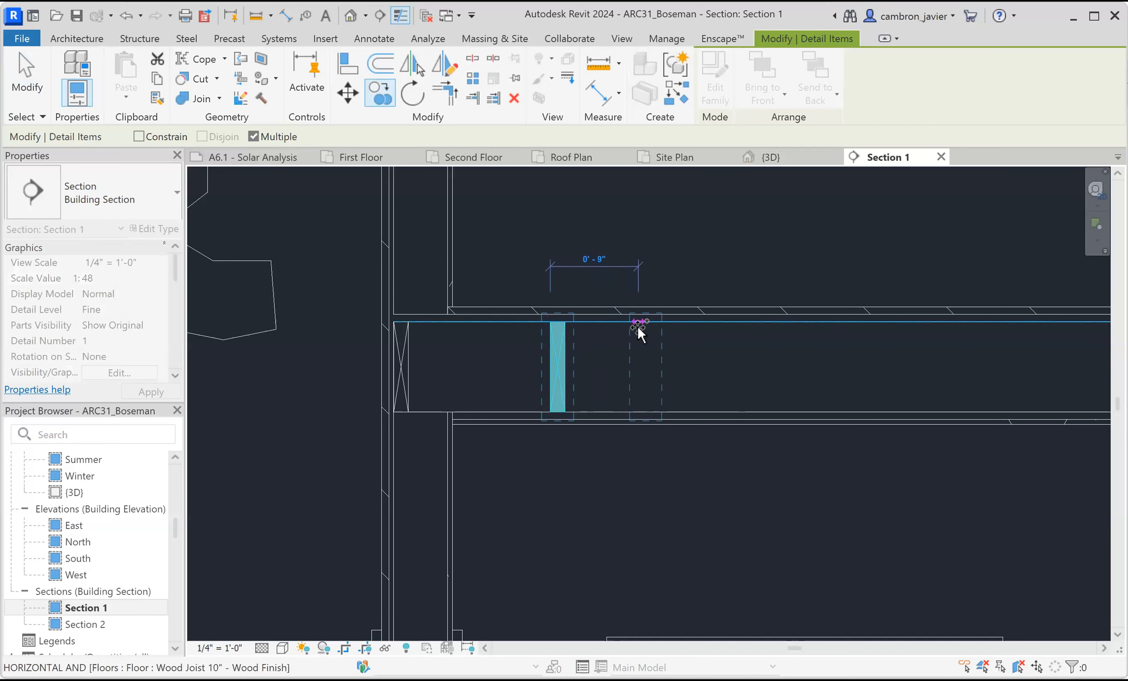
pyautogui.write('16')
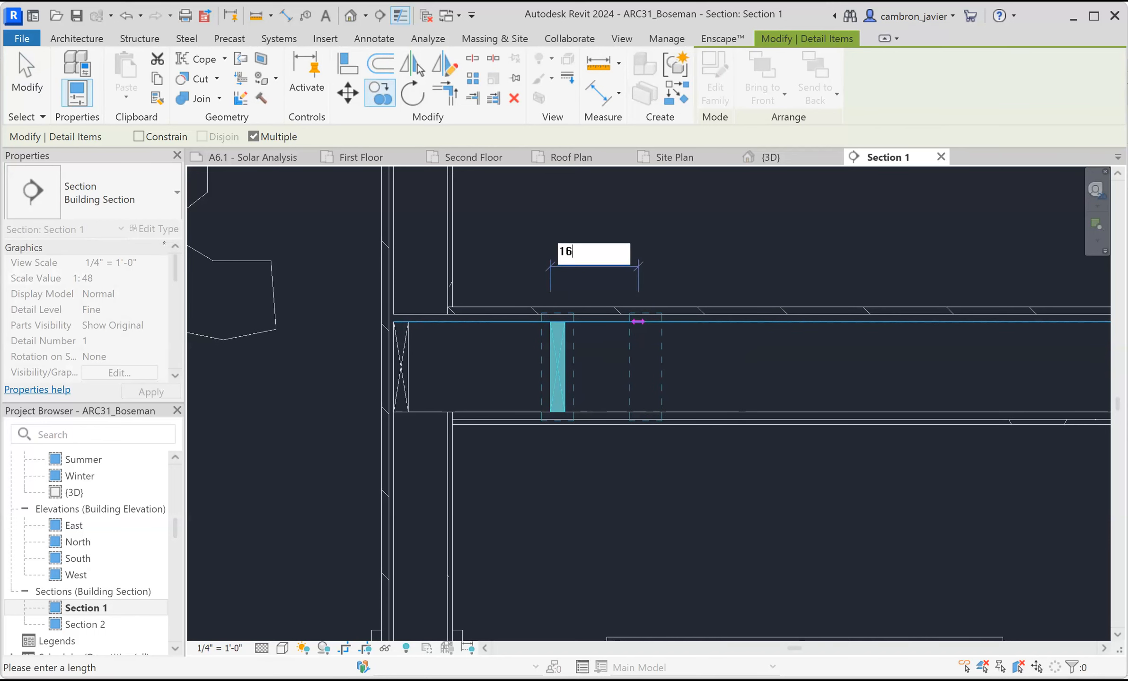
pyautogui.press('Return')
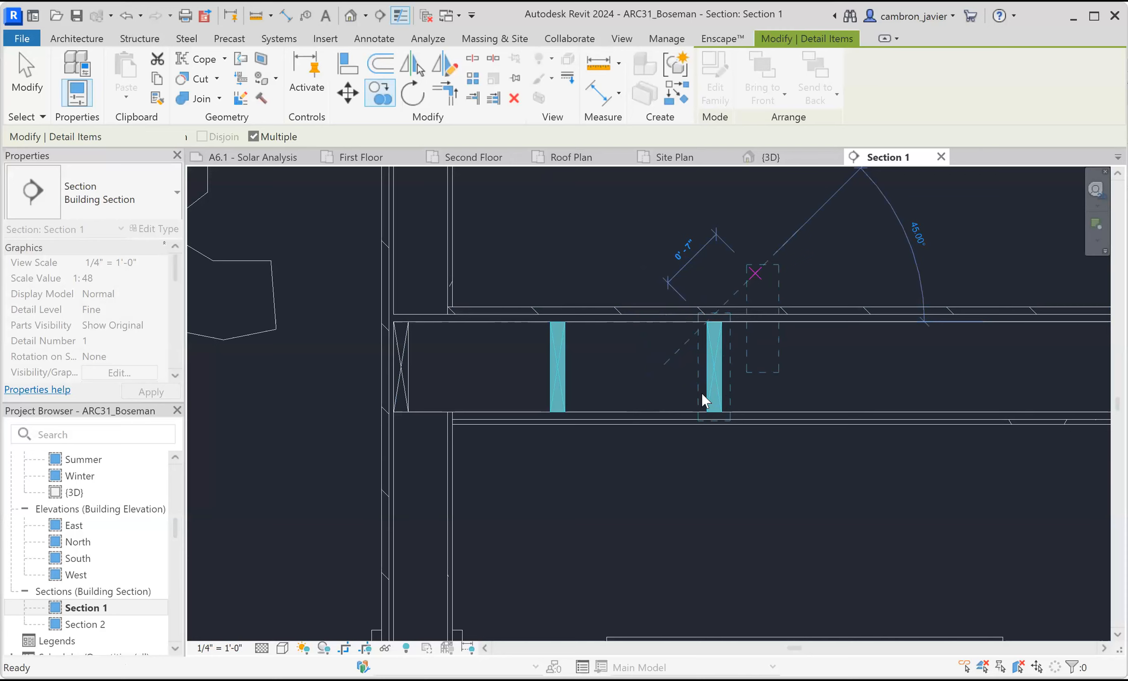
pyautogui.press('Escape')
pyautogui.press('Escape')
# Place a 2x6 Nominal Cut Lumber-Section, rotated flat, as the bottom plate of the upper exterior wall.
pyautogui.scroll(-4, 500, 369)
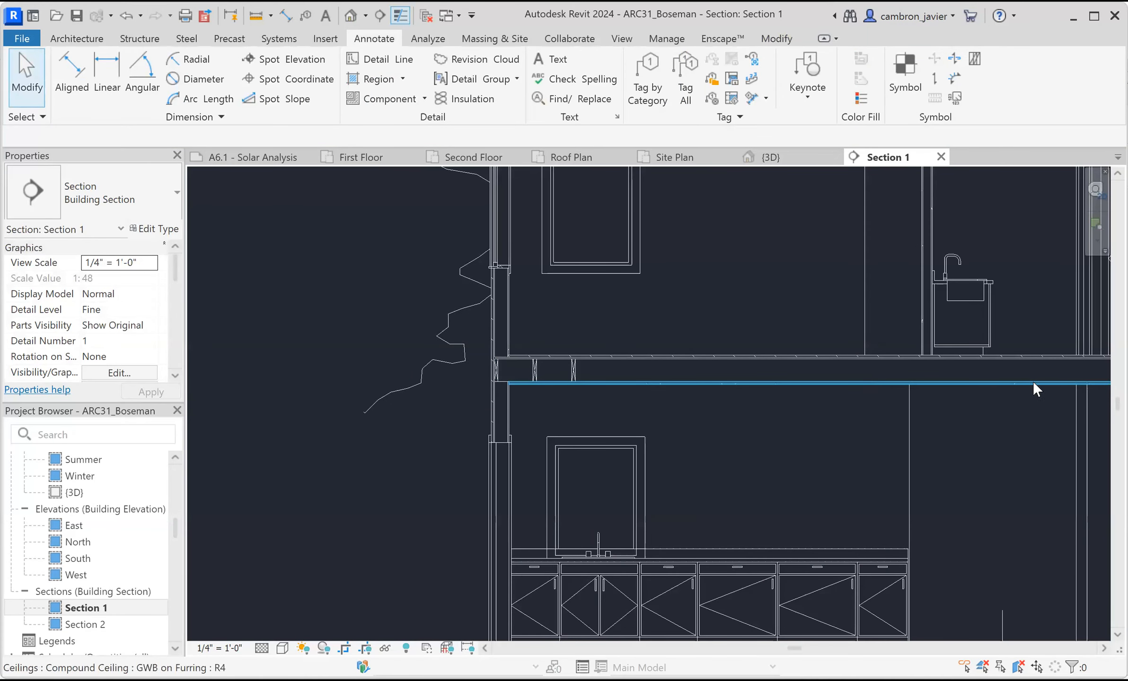
pyautogui.scroll(1, 487, 376)
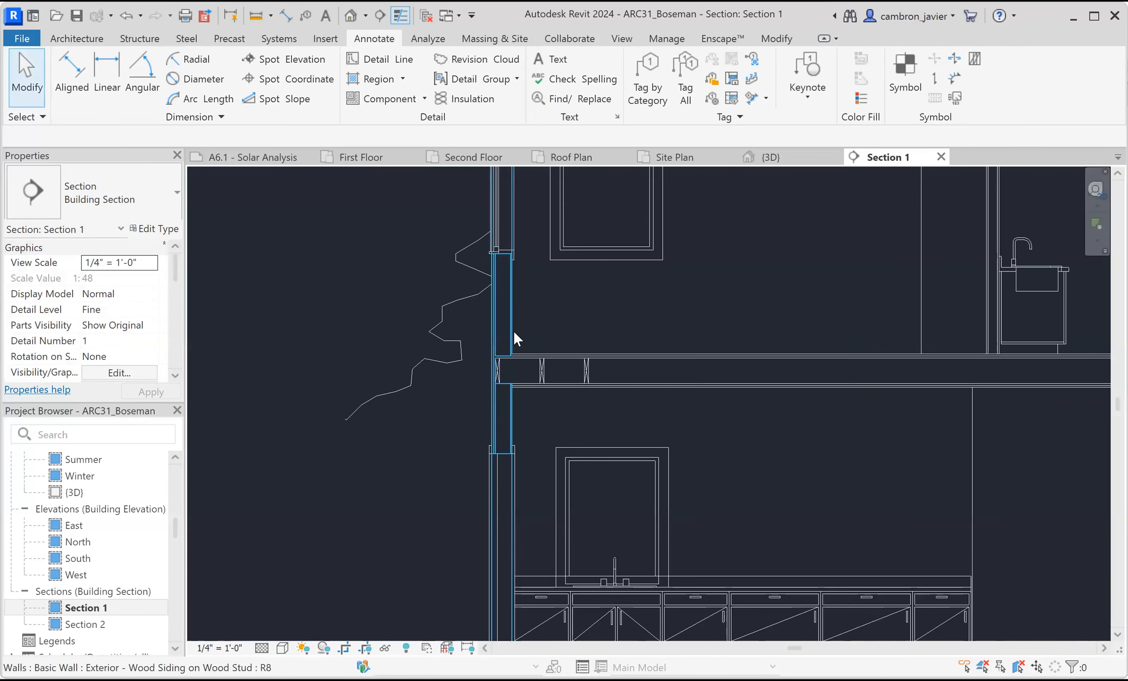
pyautogui.scroll(2, 514, 330)
pyautogui.scroll(2, 499, 377)
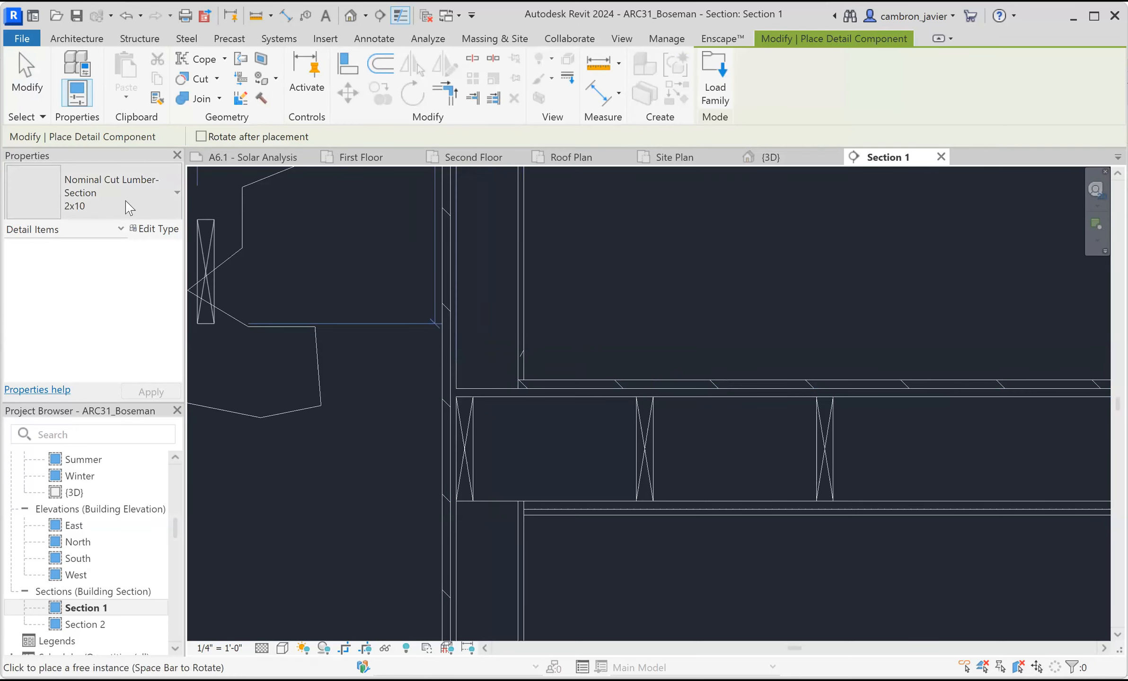
pyautogui.click(128, 208)
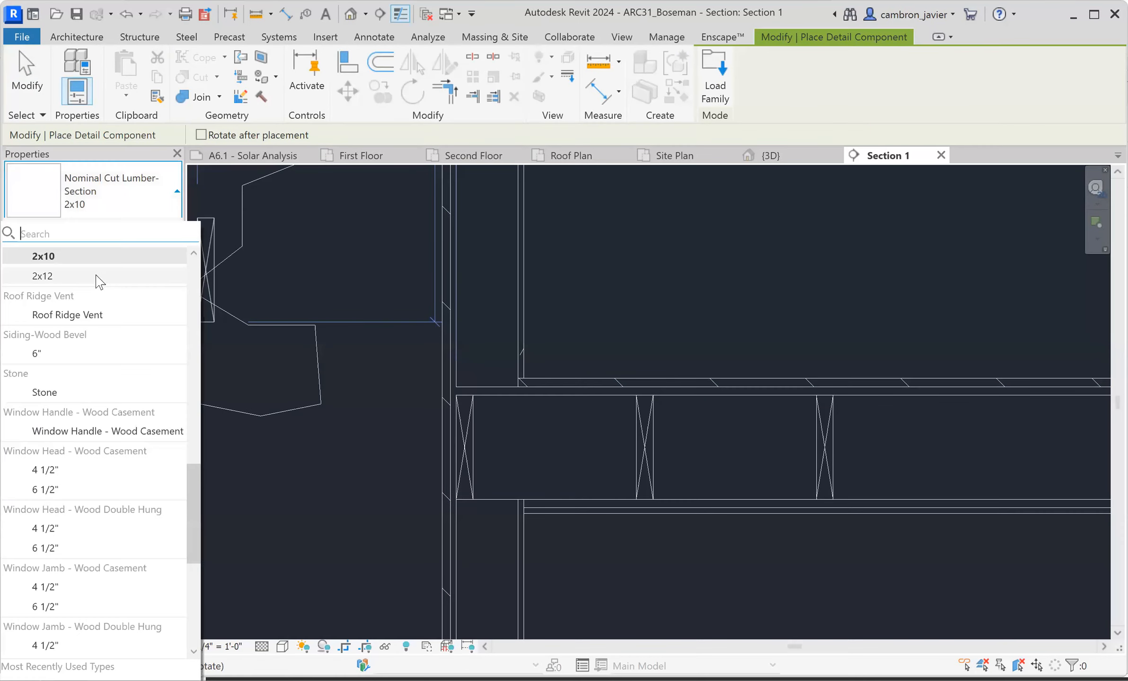
pyautogui.scroll(1, 80, 288)
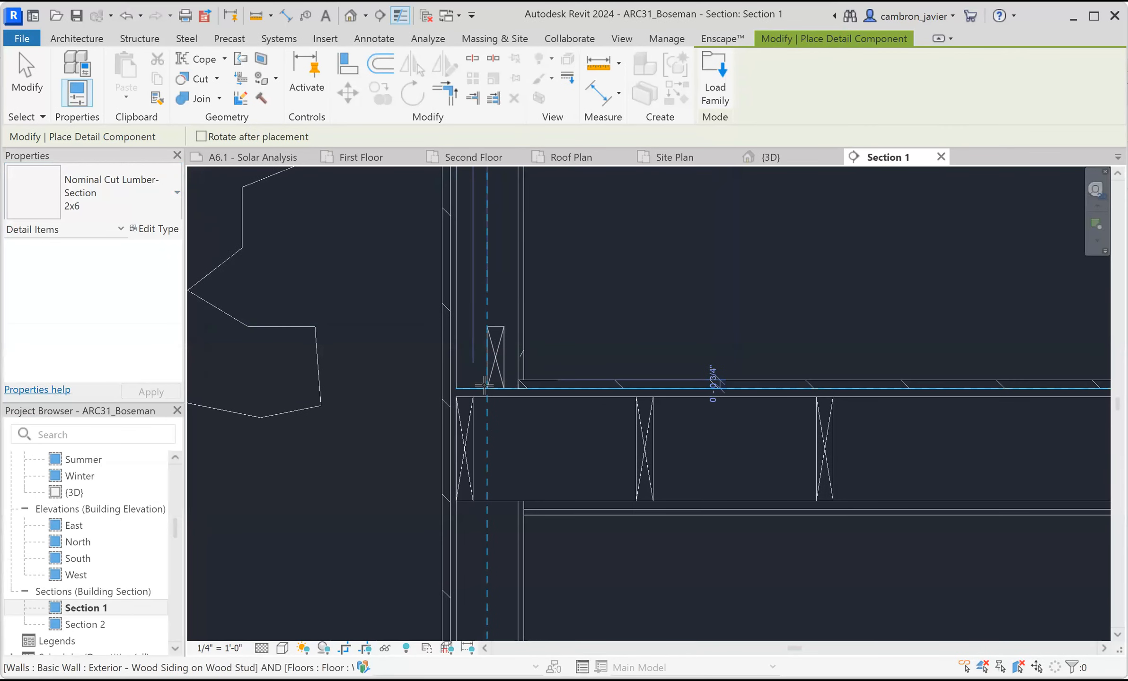
pyautogui.press('space')
pyautogui.press('space')
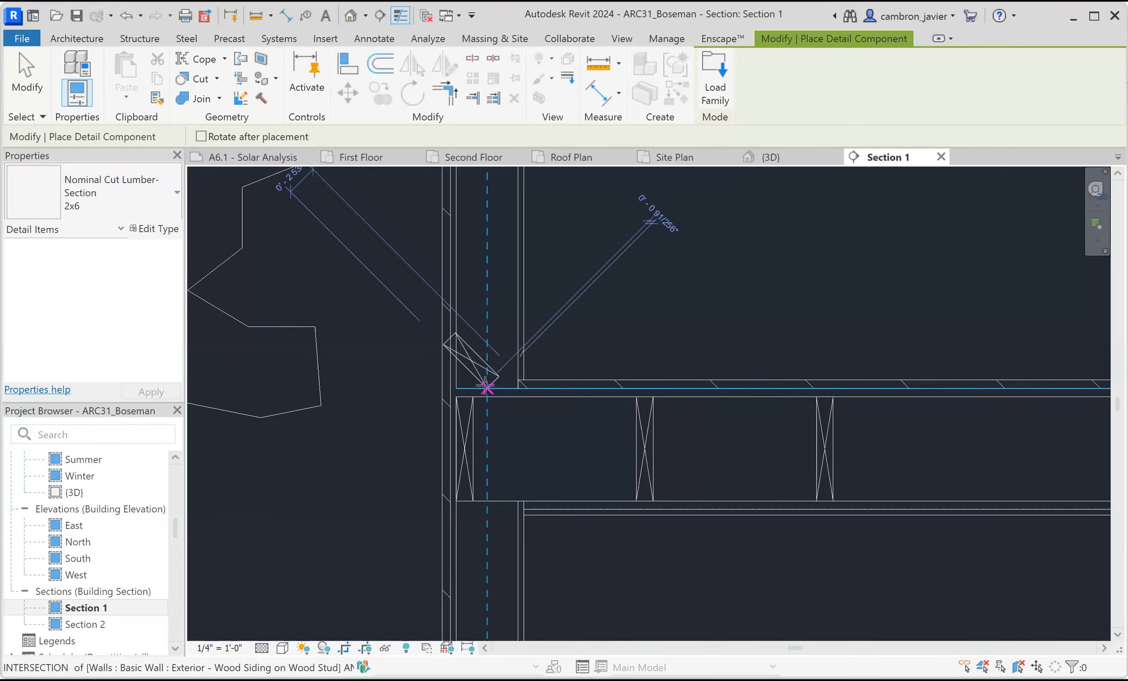
pyautogui.click(513, 387)
pyautogui.scroll(4, 497, 389)
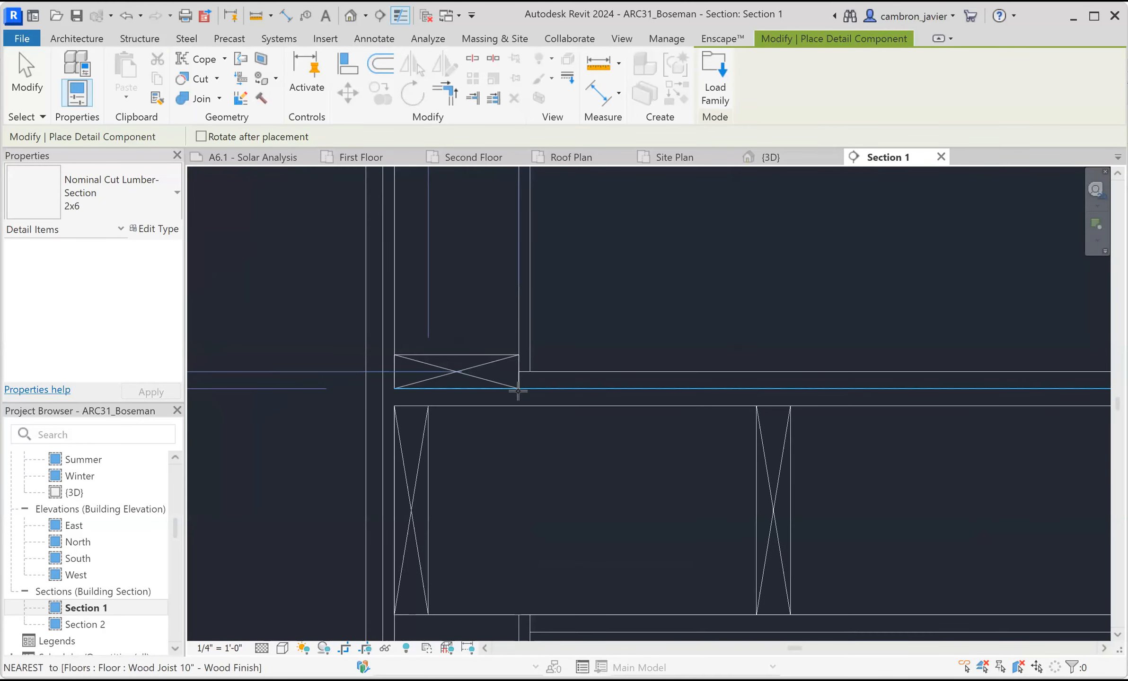
# Place another flat 2x6 lumber section inside the lower exterior wall as its top plate, just beneath the rim joist.
pyautogui.scroll(-2, 478, 447)
pyautogui.scroll(-2, 516, 454)
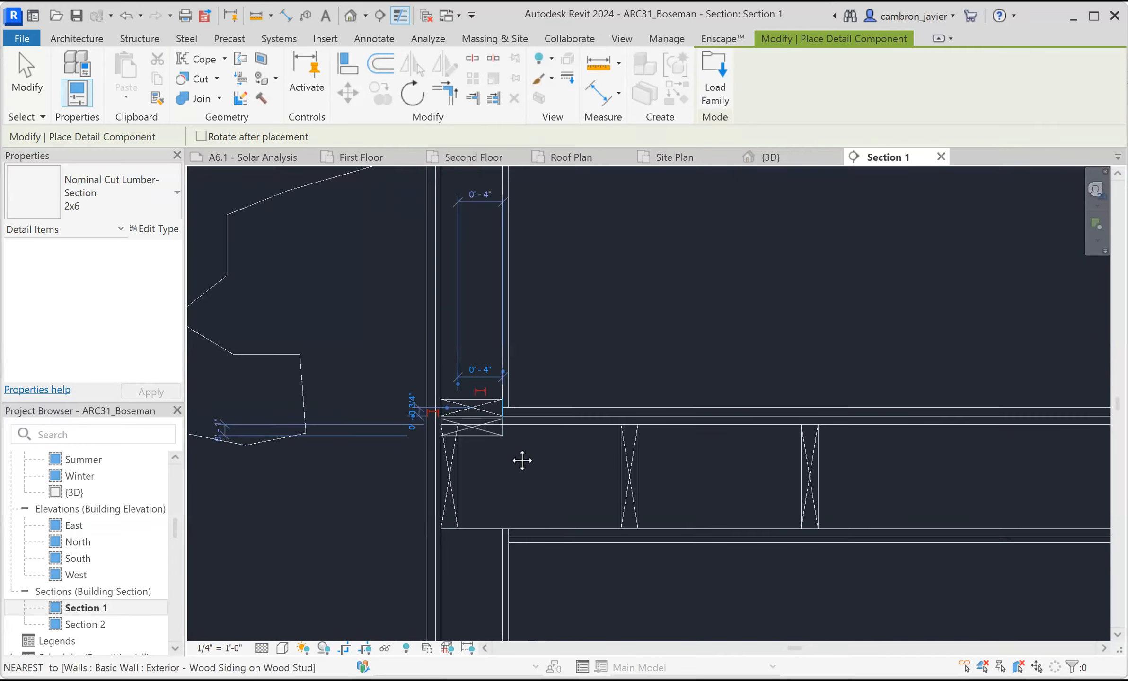
pyautogui.moveTo(521, 461); pyautogui.dragTo(510, 296, button='middle')
pyautogui.scroll(4, 495, 353)
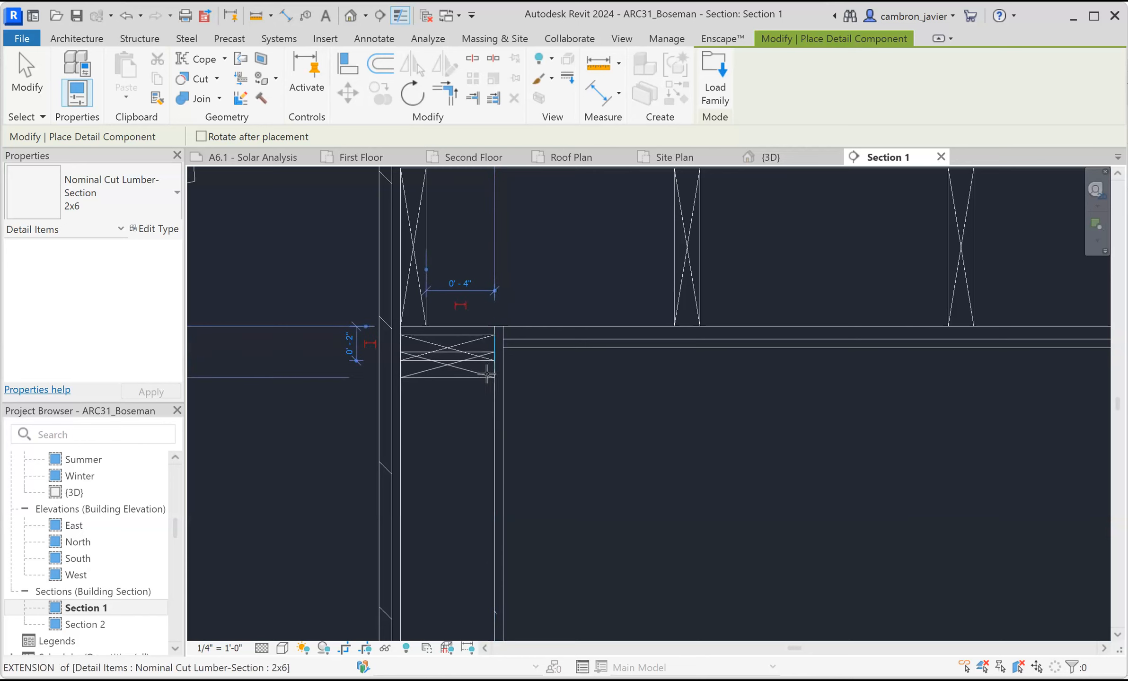
pyautogui.click(491, 343)
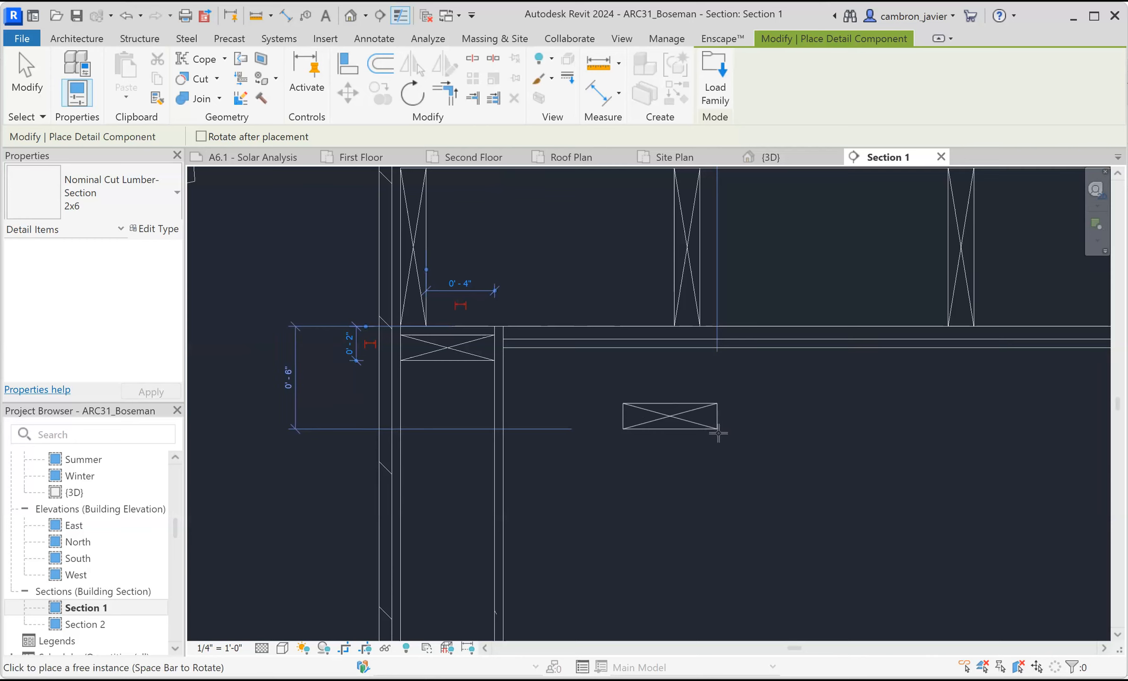
# Move the lower exterior wall's 2x6 top plate up so it sits flush against the underside of the floor framing.
pyautogui.press('Escape')
pyautogui.press('Escape')
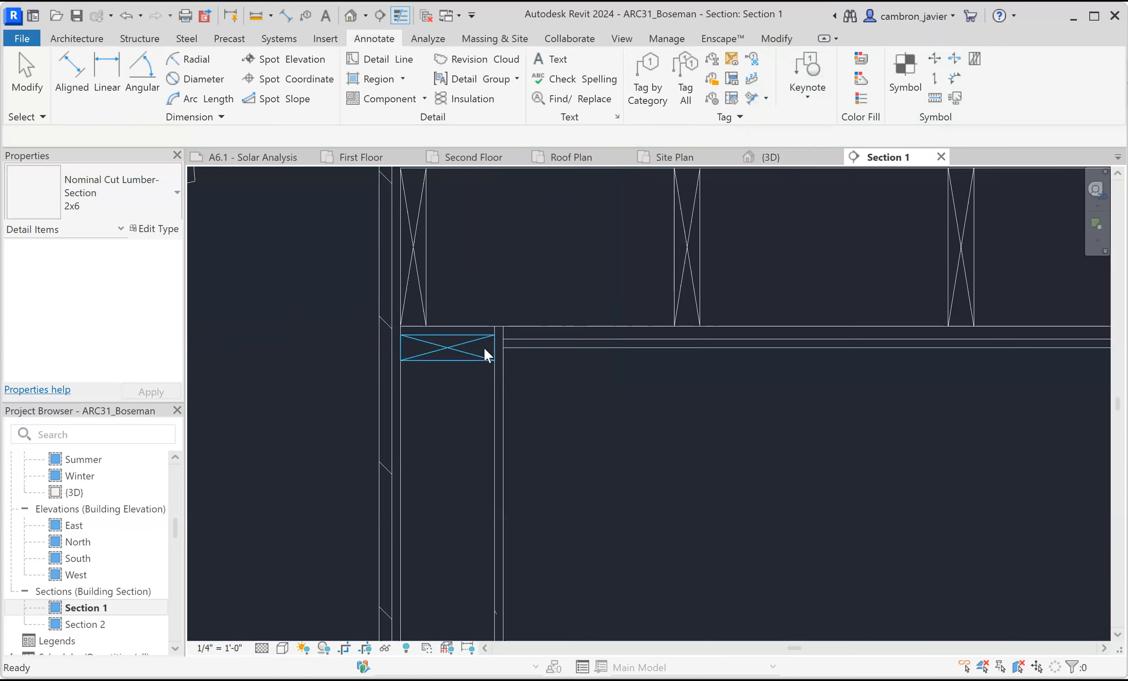
pyautogui.click(483, 340)
pyautogui.scroll(1, 481, 333)
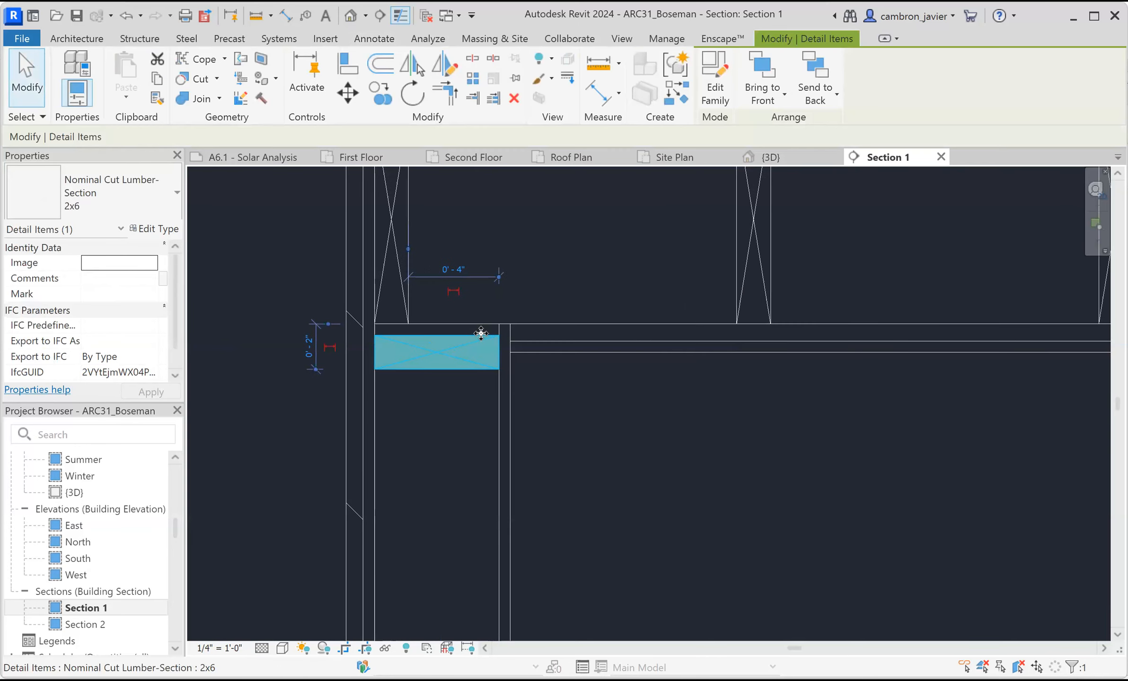
pyautogui.press('m')
pyautogui.press('v')
pyautogui.click(500, 325)
pyautogui.click(499, 325)
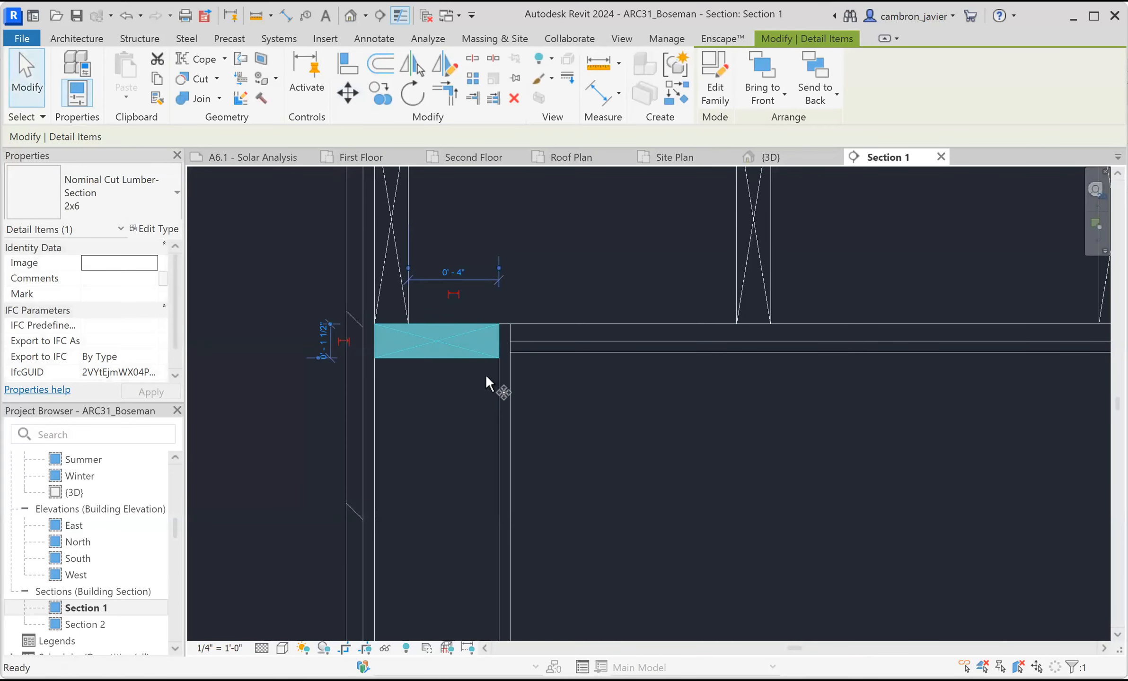
# Copy the 2x6 top plate directly beneath itself to form a double top plate in the lower exterior wall.
pyautogui.press('c')
pyautogui.press('o')
pyautogui.click(499, 324)
pyautogui.click(500, 358)
pyautogui.press('Escape')
pyautogui.press('Escape')
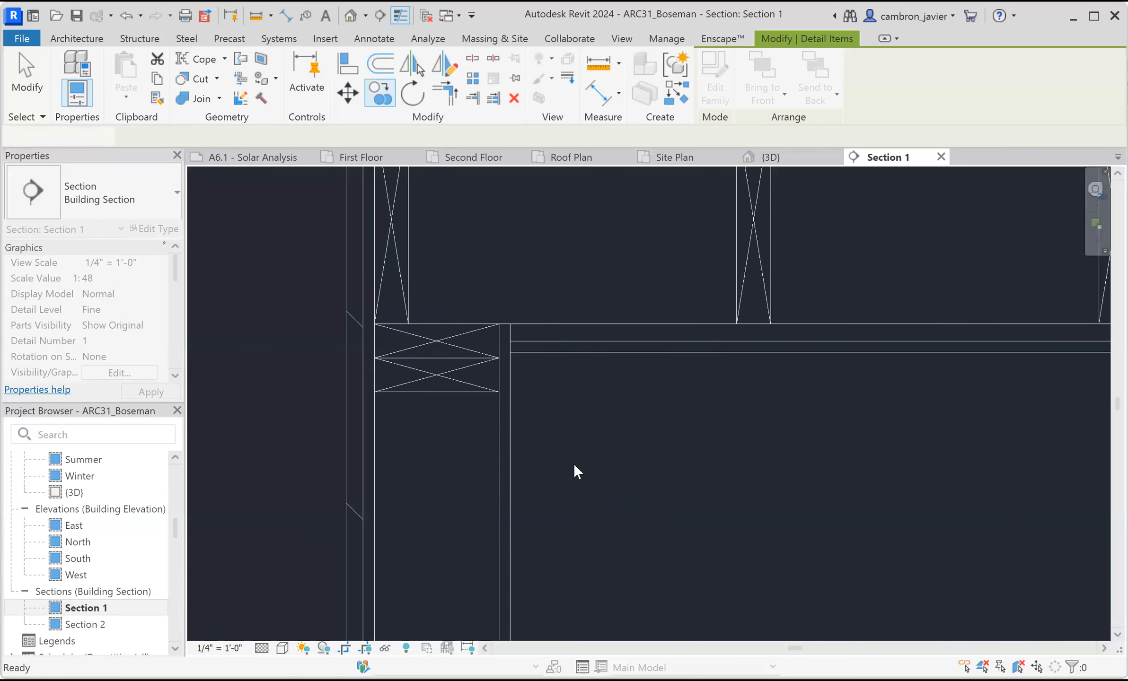
# Draw 5 1/2" wide batt insulation centered in the upper exterior wall, from the bottom plate up to the window sill.
pyautogui.scroll(-4, 561, 460)
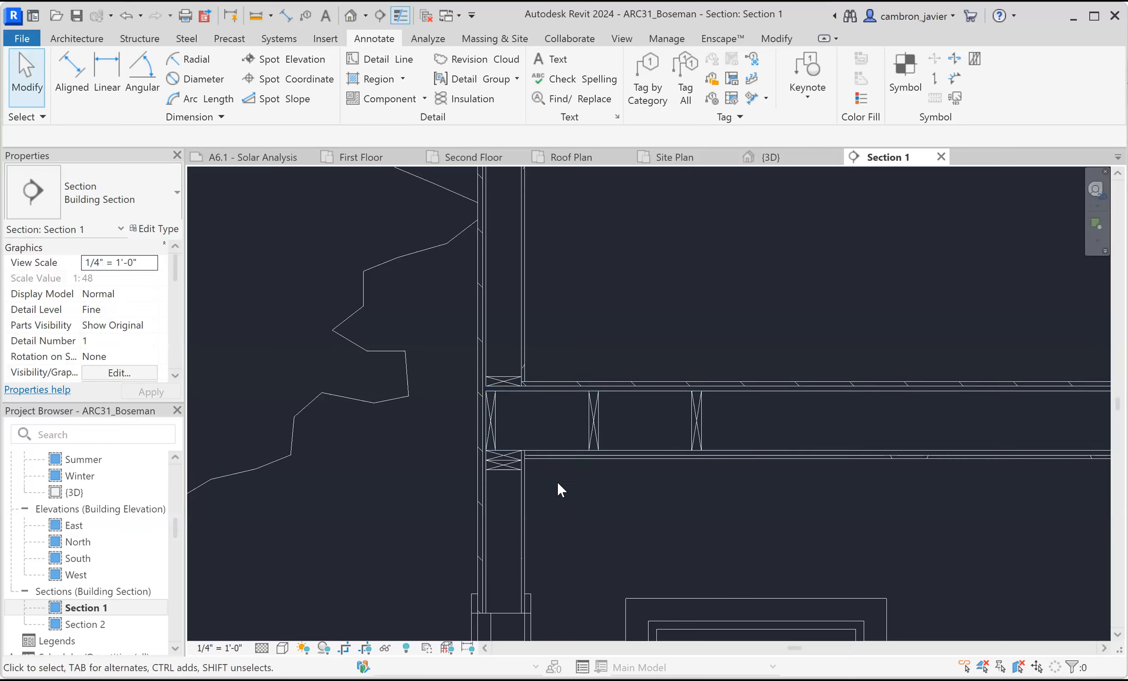
pyautogui.scroll(4, 615, 487)
pyautogui.moveTo(543, 253); pyautogui.dragTo(560, 395, button='middle')
pyautogui.scroll(-1, 545, 344)
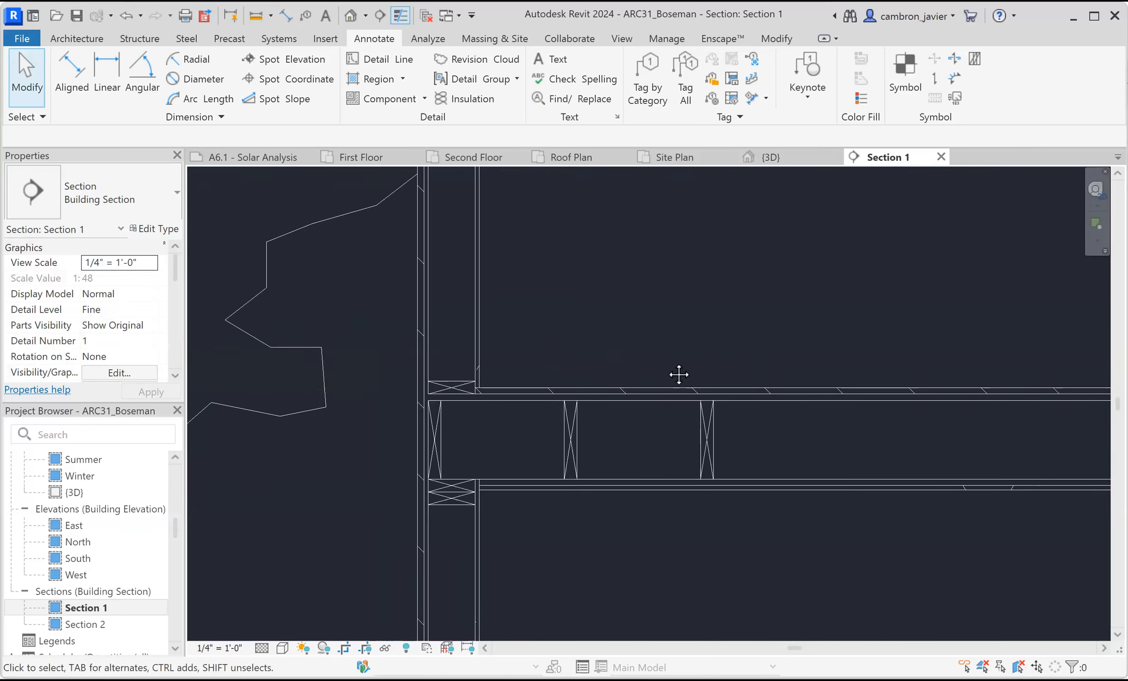
pyautogui.moveTo(677, 375); pyautogui.dragTo(601, 380, button='middle')
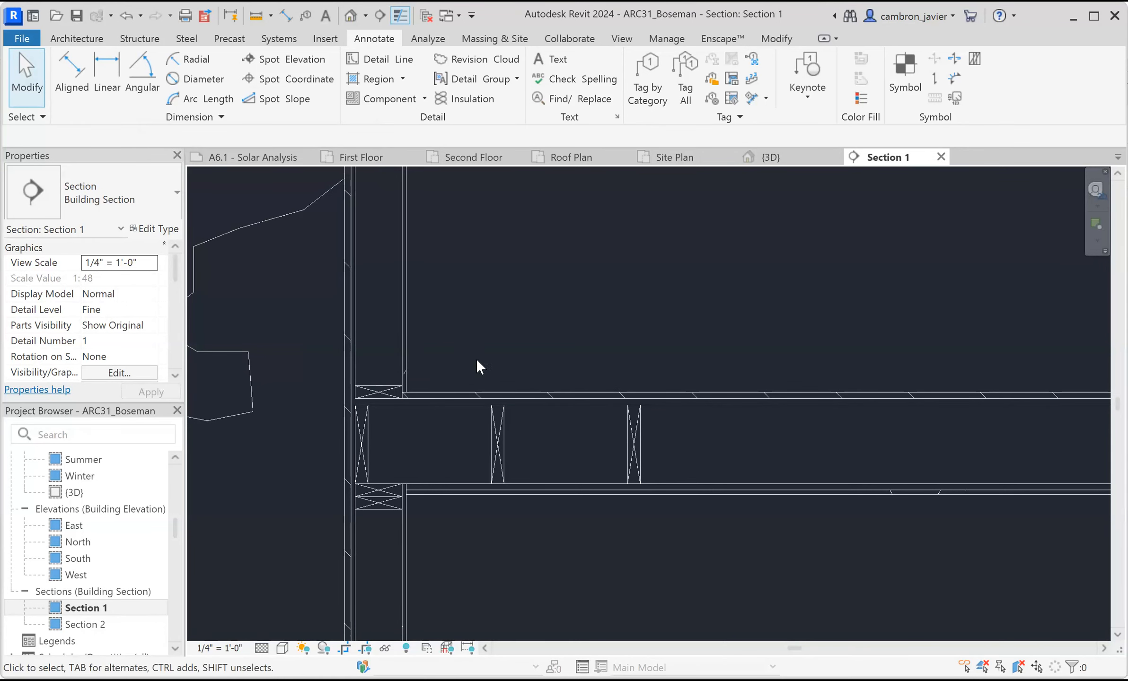
pyautogui.moveTo(489, 297); pyautogui.dragTo(496, 344, button='middle')
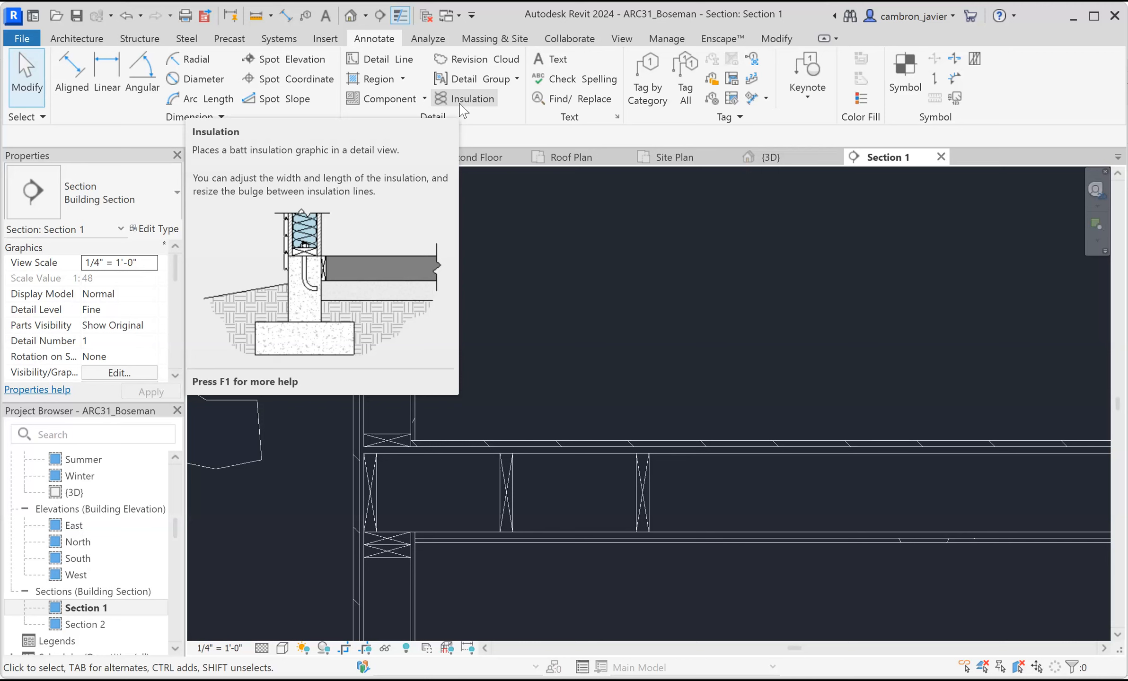
pyautogui.click(471, 99)
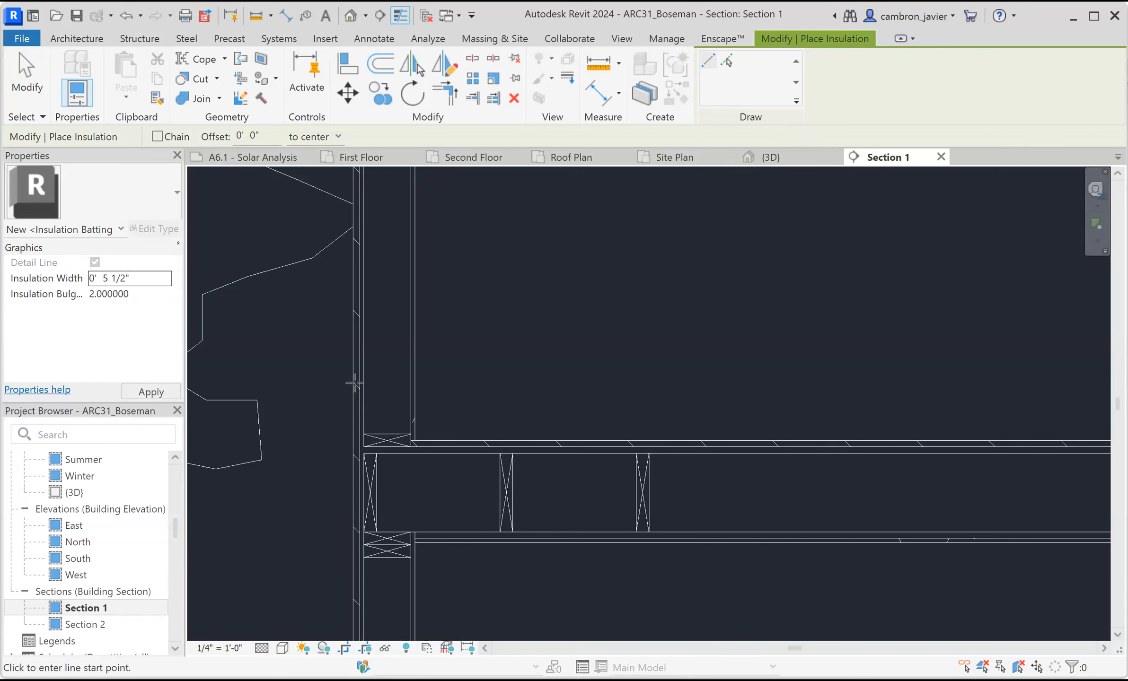
pyautogui.click(143, 394)
pyautogui.scroll(1, 393, 433)
pyautogui.click(386, 433)
pyautogui.scroll(-1, 395, 309)
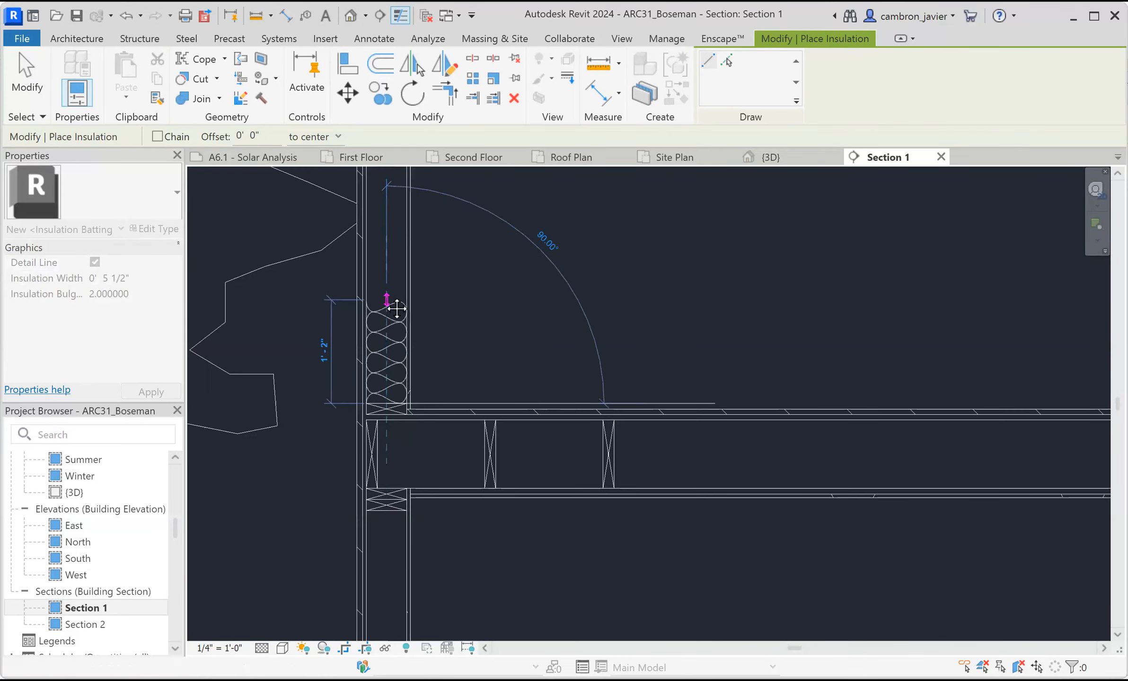
pyautogui.moveTo(396, 308); pyautogui.dragTo(391, 428, button='middle')
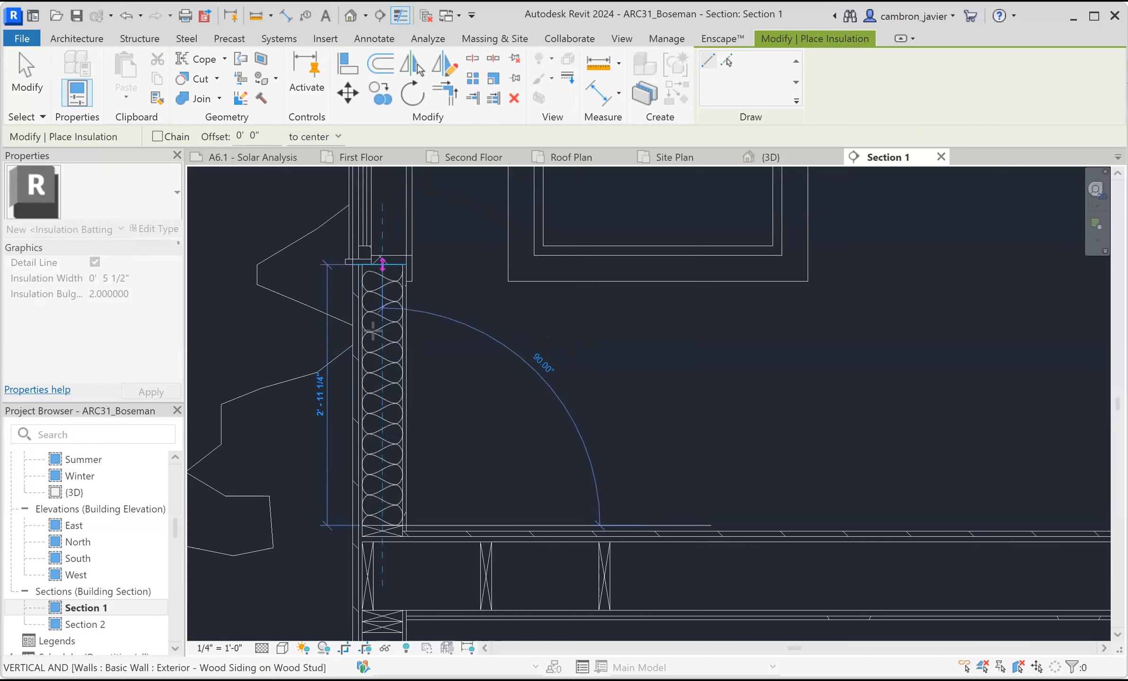
pyautogui.click(383, 262)
pyautogui.scroll(-2, 543, 408)
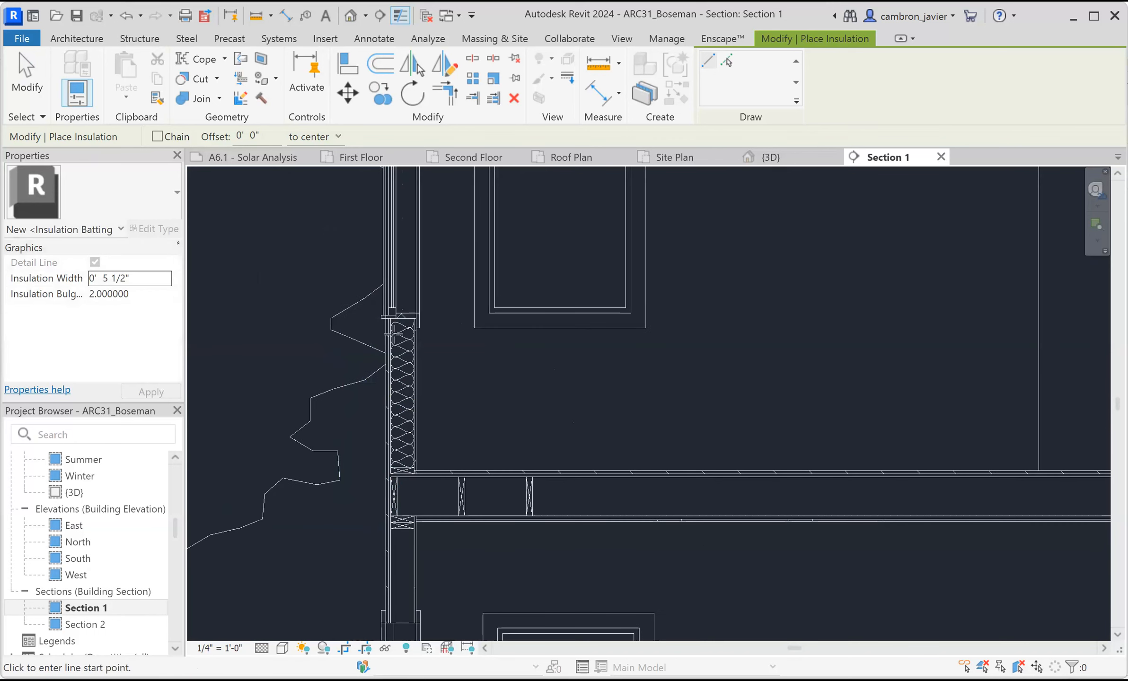
# Set the insulation width to 9 1/4" and draw horizontal batts between the 2x10s in the first two joist bays.
pyautogui.click(108, 278)
pyautogui.scroll(2, 468, 495)
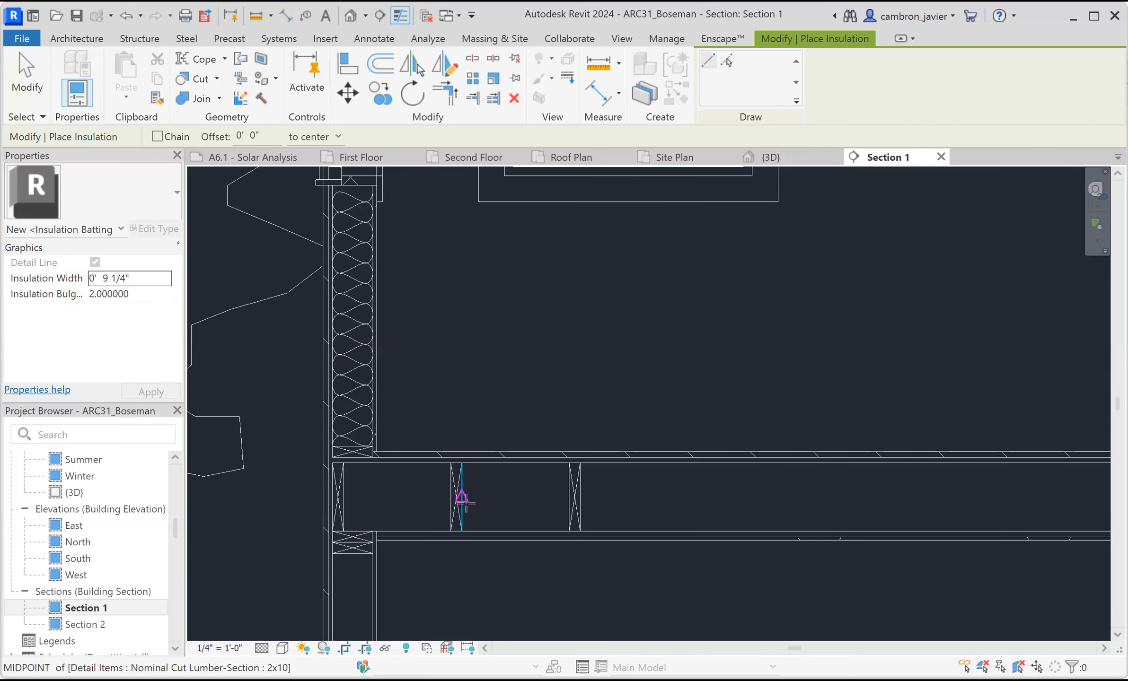
pyautogui.click(461, 496)
pyautogui.click(569, 497)
pyautogui.click(343, 497)
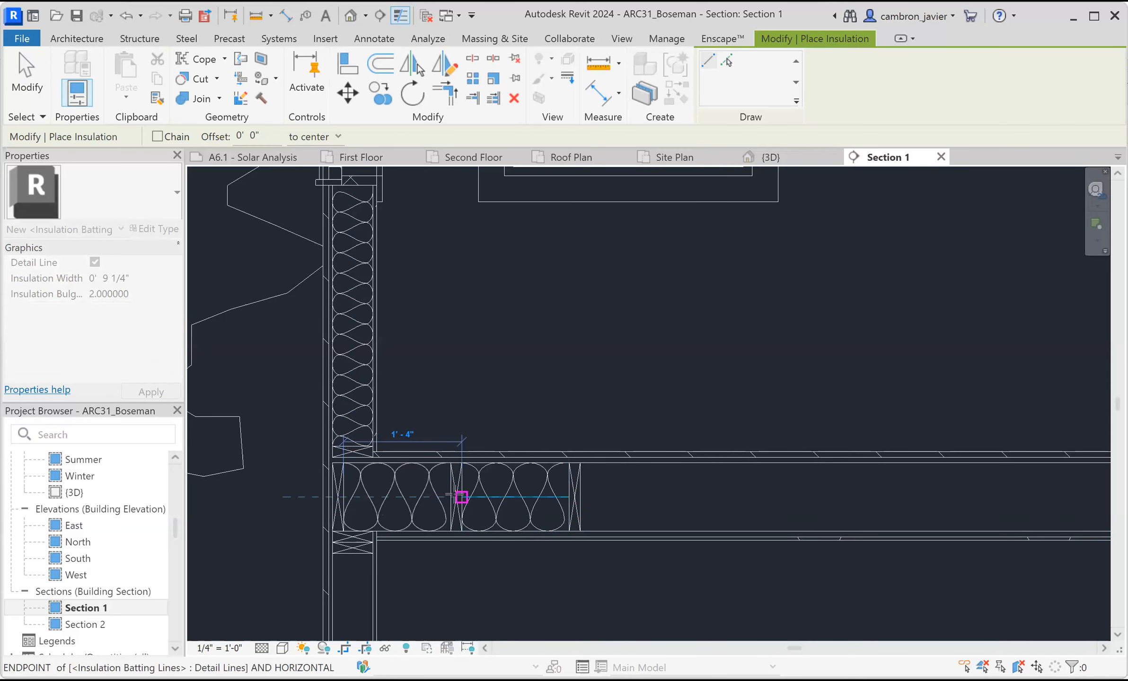
pyautogui.click(451, 497)
pyautogui.press('Escape')
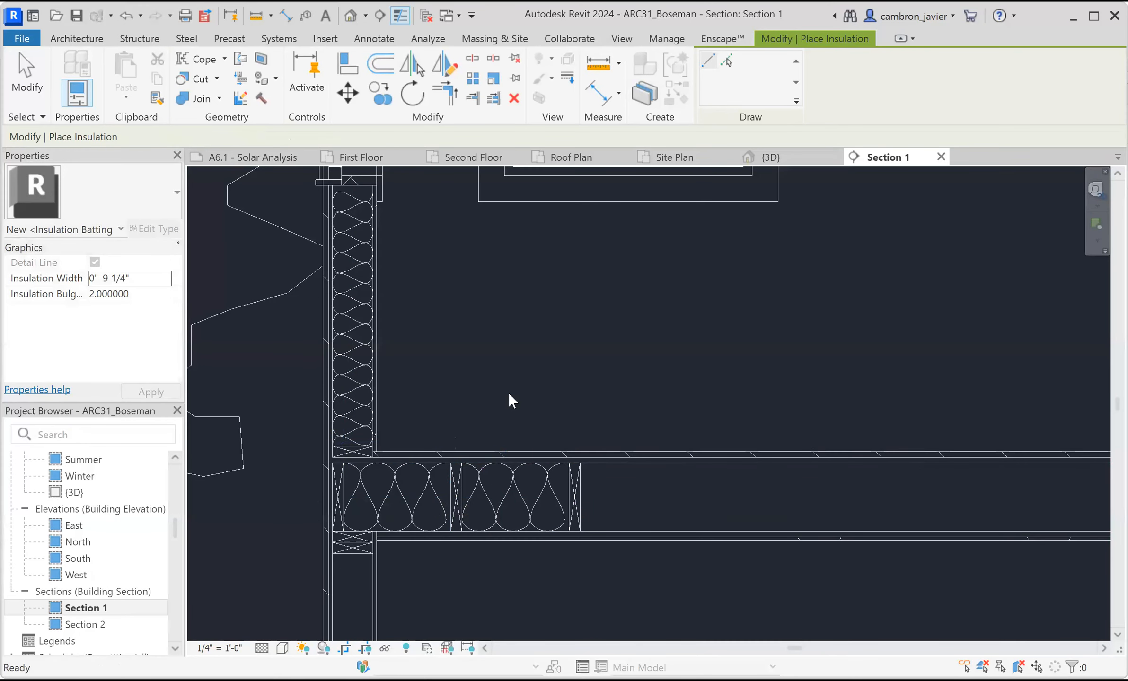
pyautogui.press('Escape')
pyautogui.scroll(-3, 506, 396)
pyautogui.scroll(2, 507, 488)
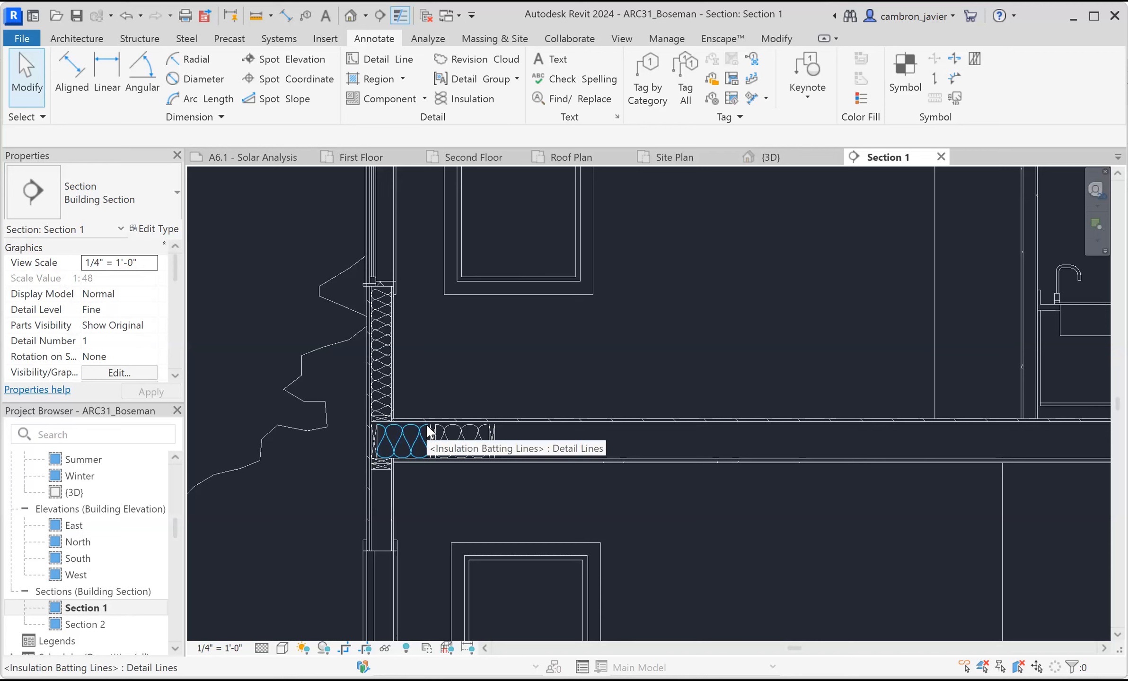
pyautogui.scroll(1, 377, 526)
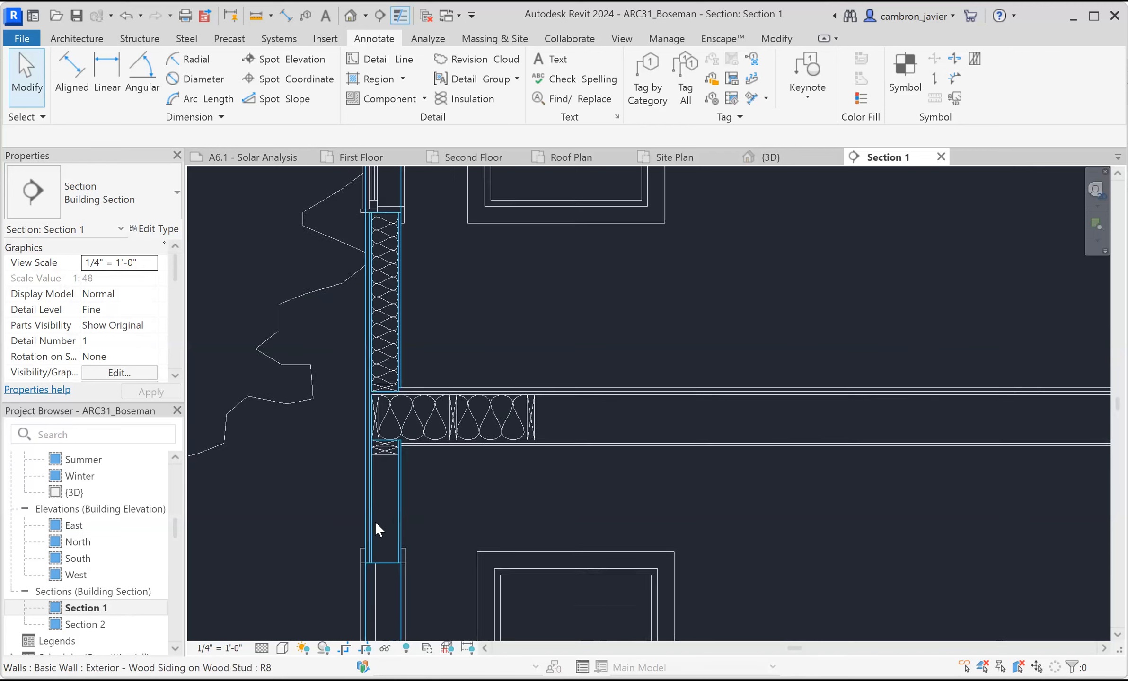
pyautogui.scroll(1, 375, 522)
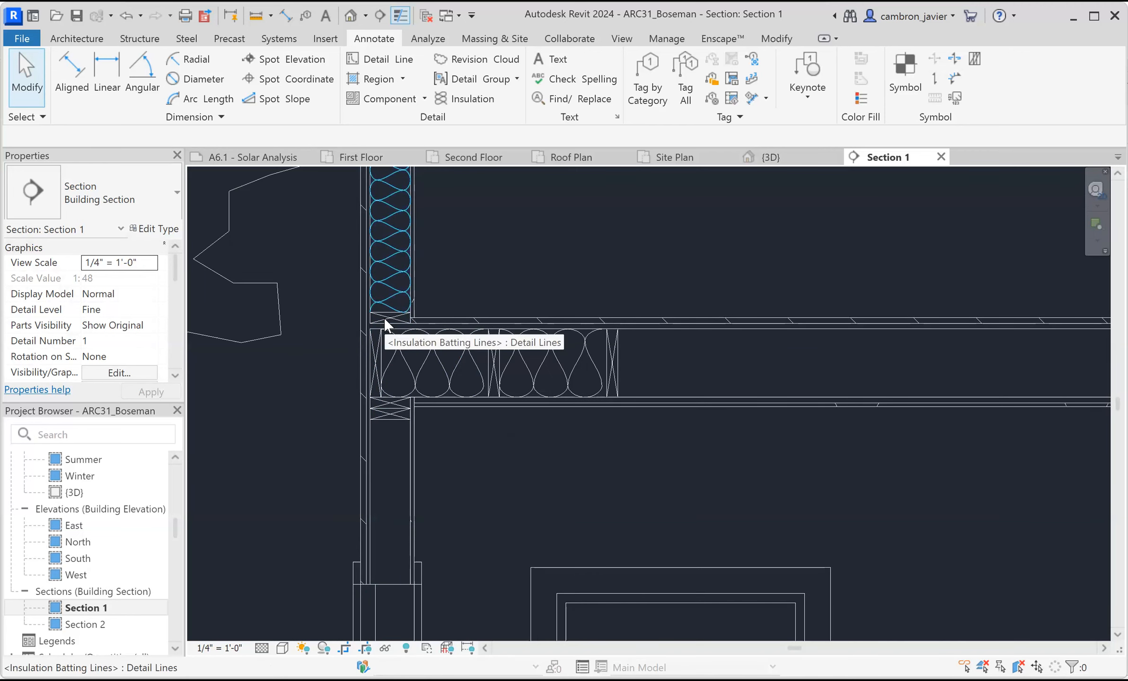
pyautogui.scroll(1, 381, 318)
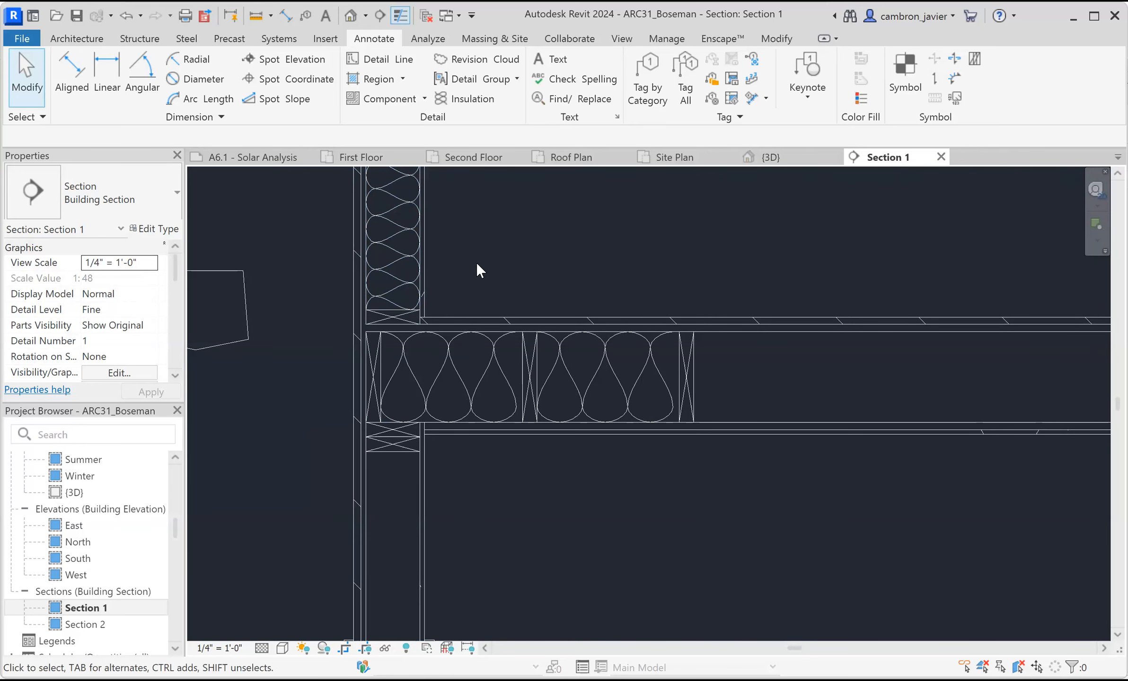
pyautogui.scroll(-1, 492, 282)
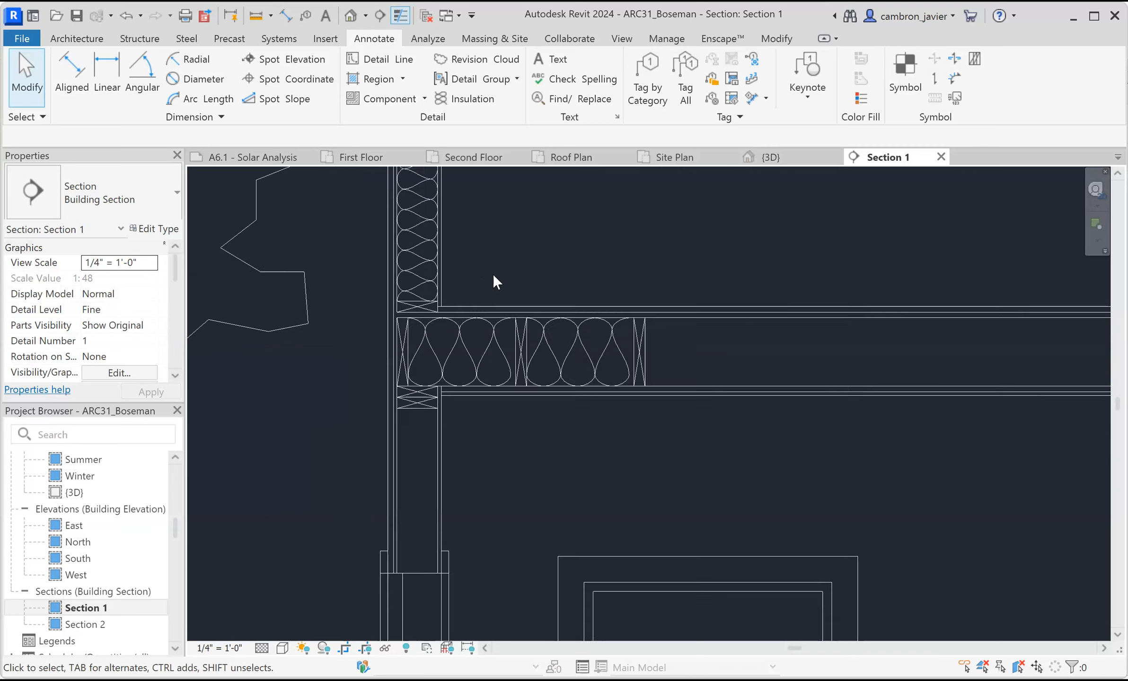
pyautogui.scroll(-1, 573, 262)
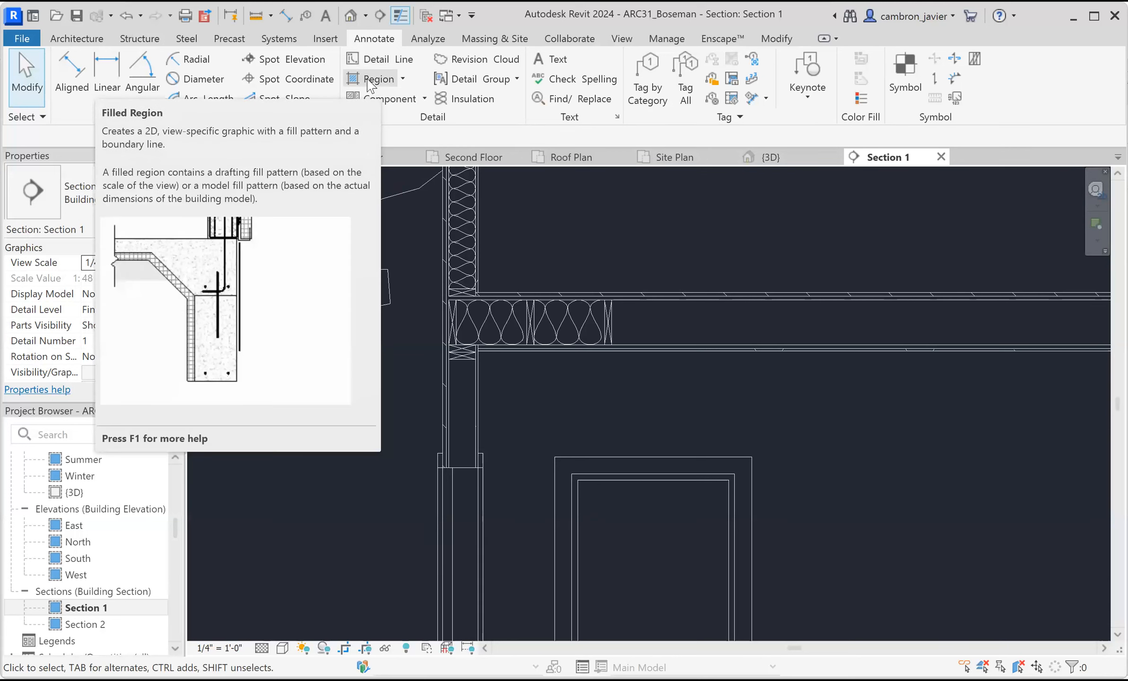
pyautogui.click(405, 80)
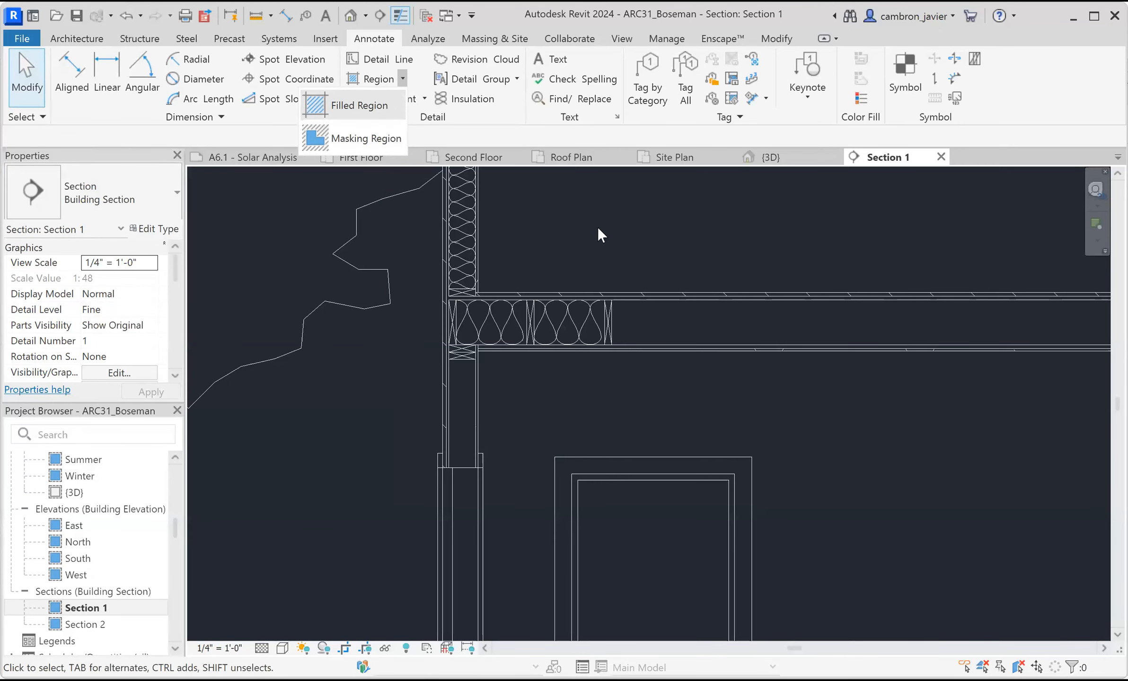
pyautogui.scroll(-5, 544, 209)
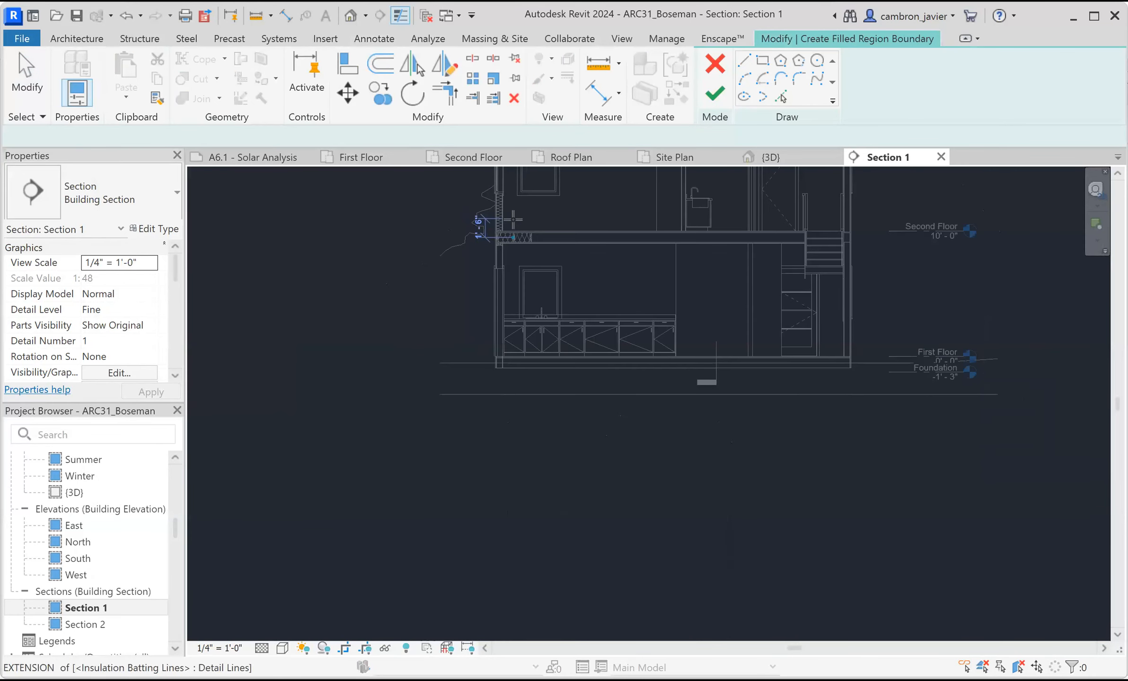
pyautogui.scroll(2, 428, 372)
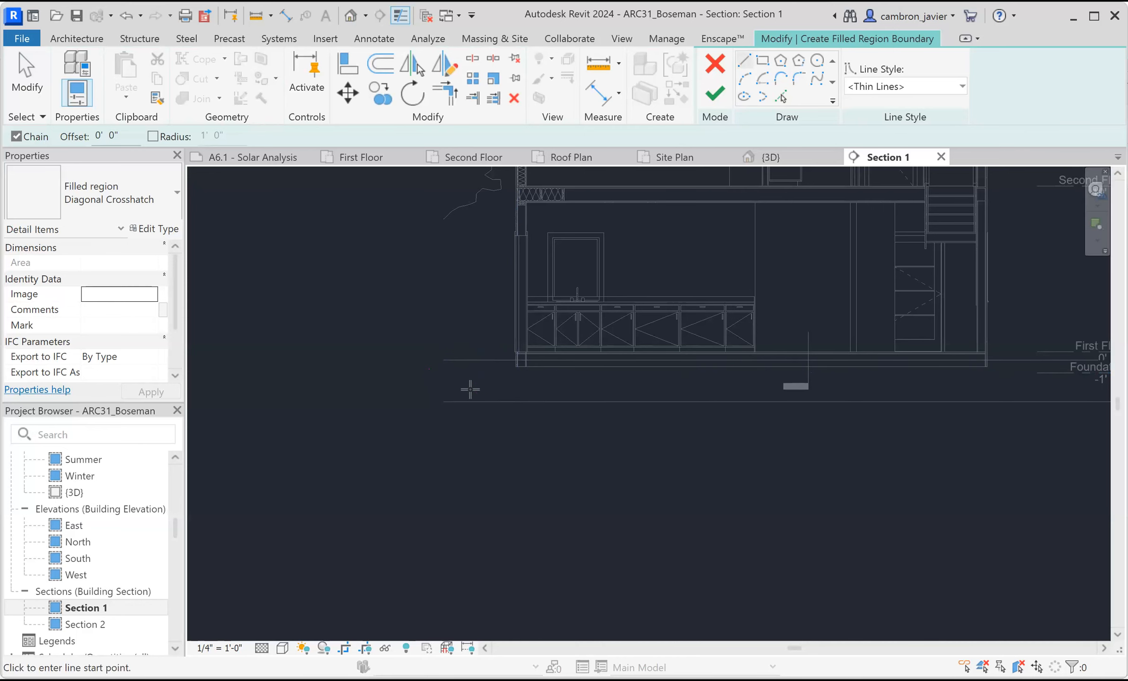
pyautogui.scroll(-2, 470, 389)
pyautogui.click(715, 68)
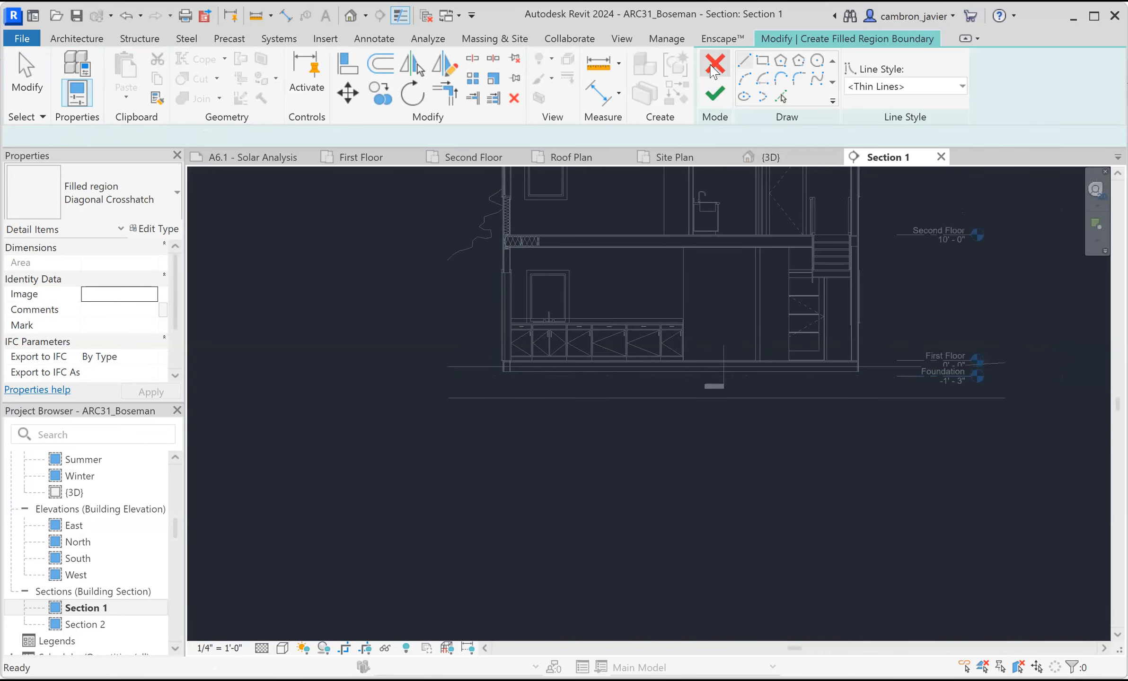
# Try to cut the foundation floor slab with the toposolid at the base of the building.
pyautogui.scroll(4, 510, 352)
pyautogui.scroll(-6, 473, 320)
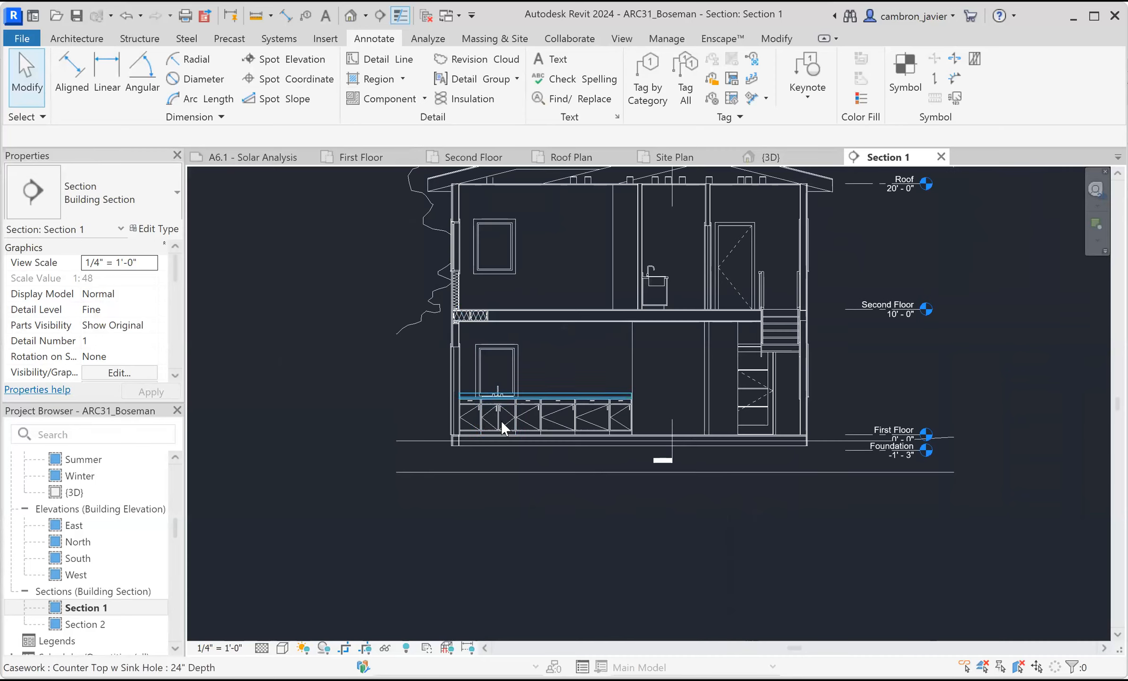
pyautogui.scroll(3, 699, 458)
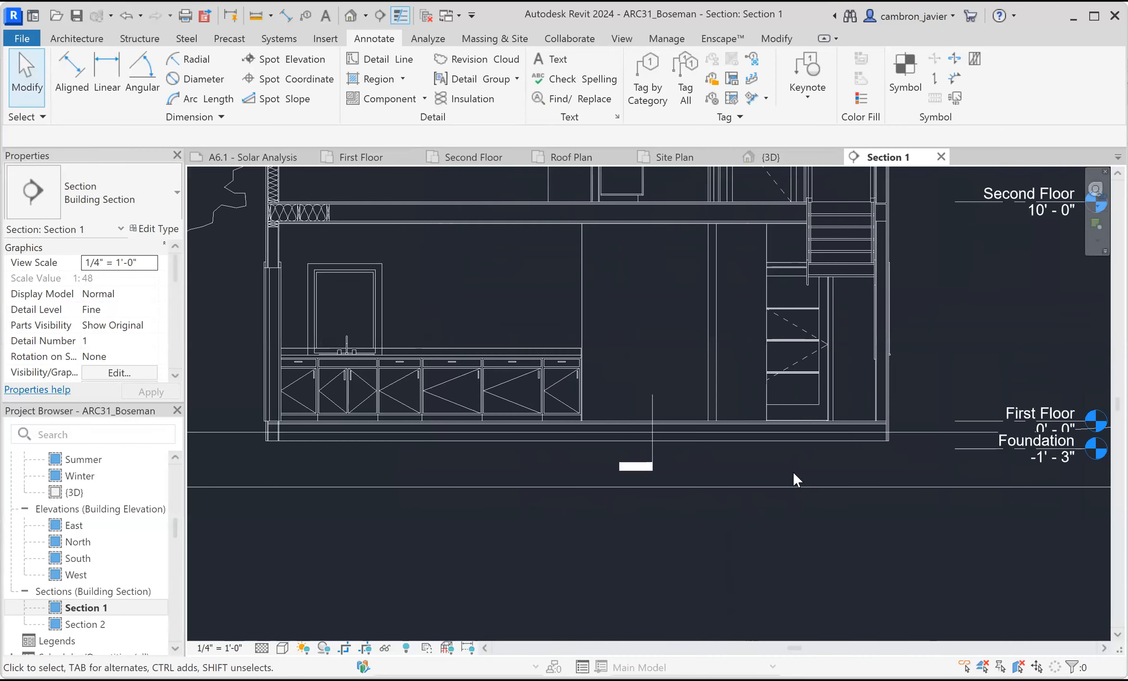
pyautogui.click(922, 433)
pyautogui.scroll(-2, 944, 348)
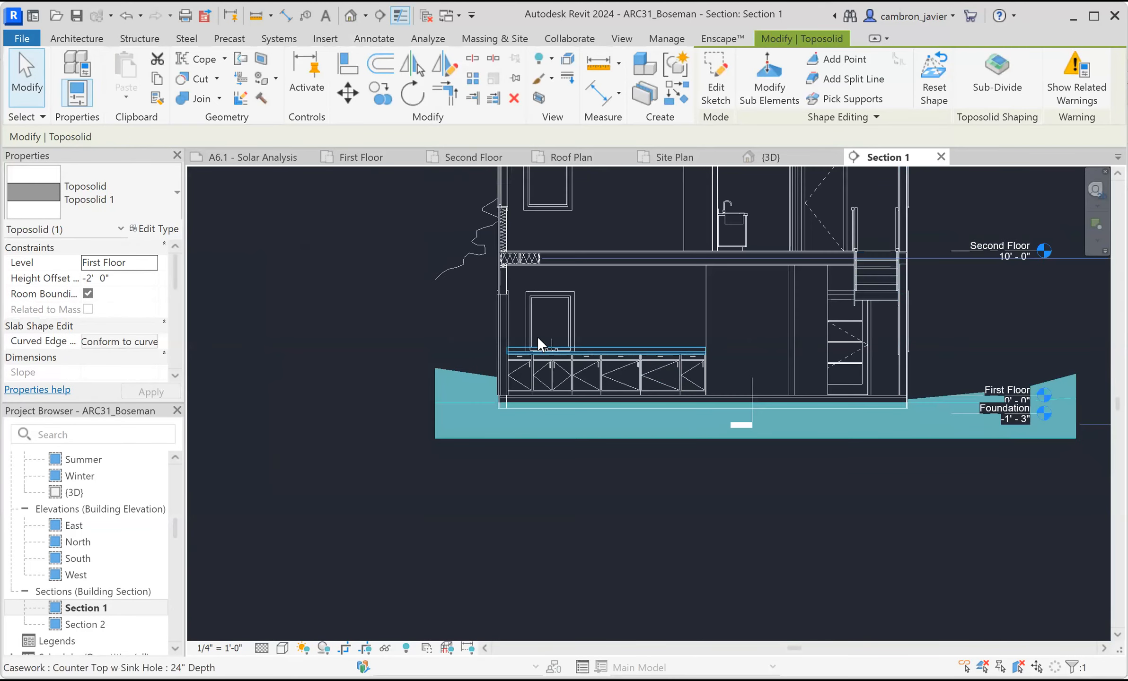
pyautogui.scroll(2, 537, 336)
pyautogui.click(195, 79)
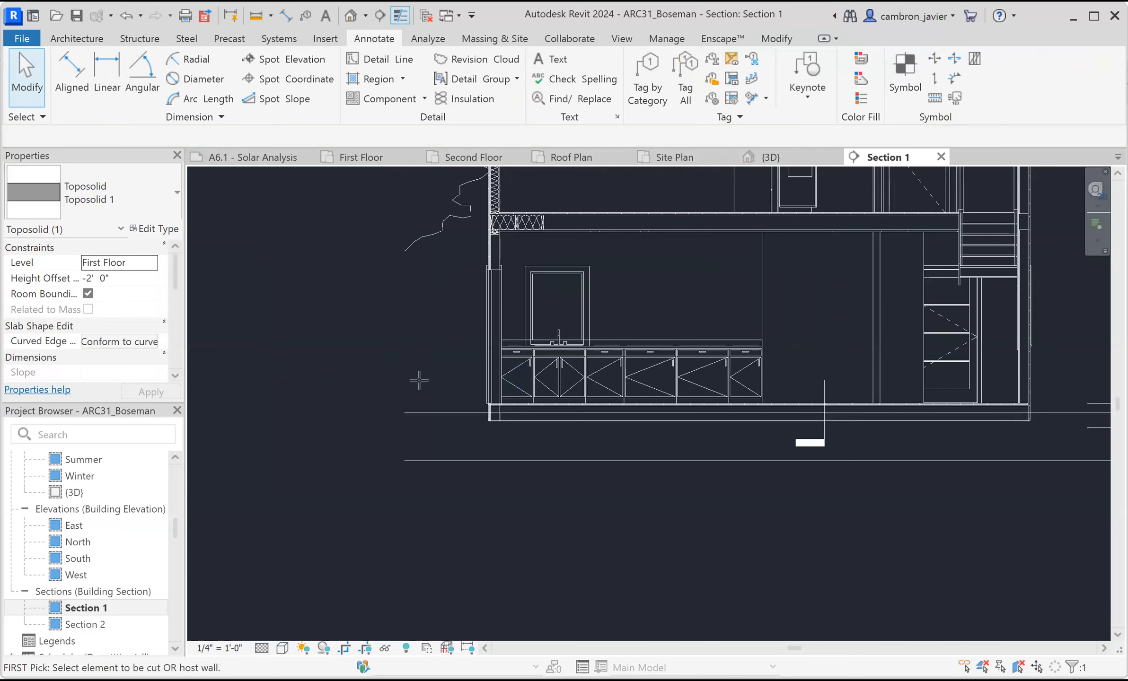
pyautogui.click(504, 418)
pyautogui.click(432, 471)
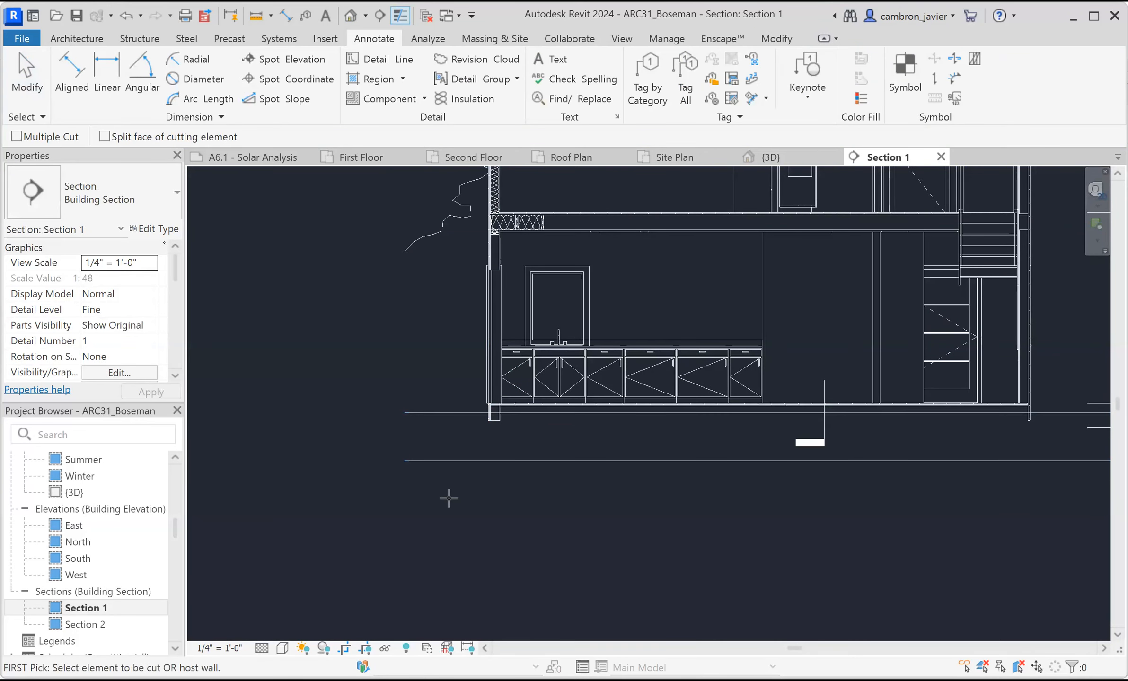
pyautogui.press('Escape')
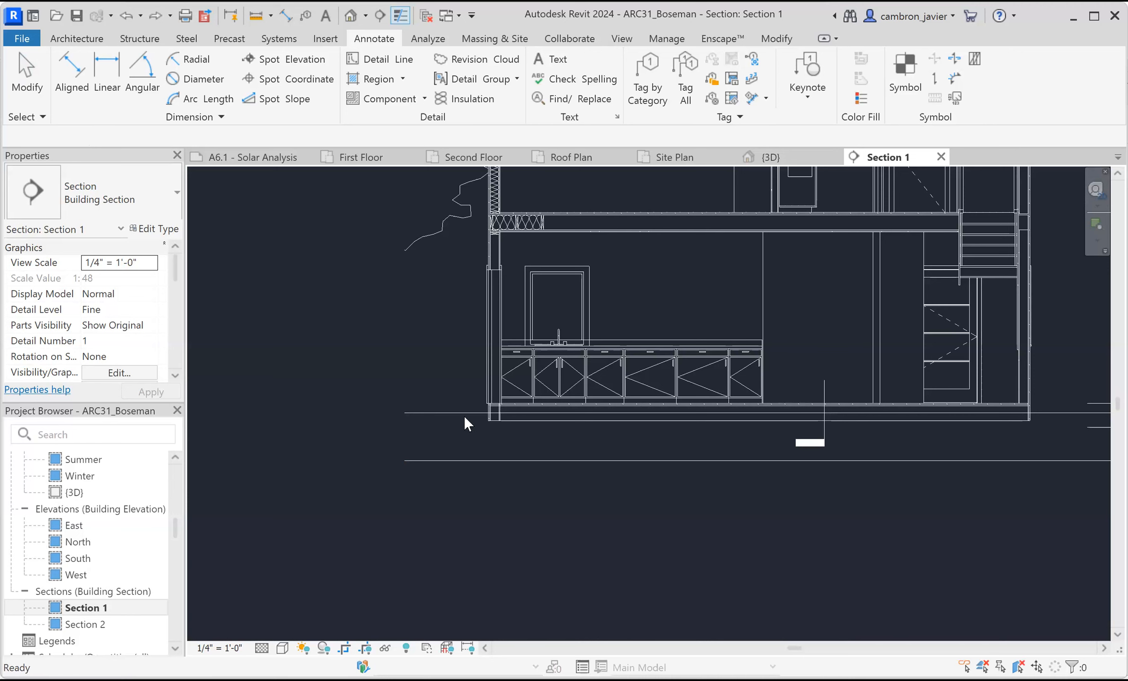
# Cut the toposolid with the foundation floor slab so the ground does not overlap the slab.
pyautogui.click(463, 414)
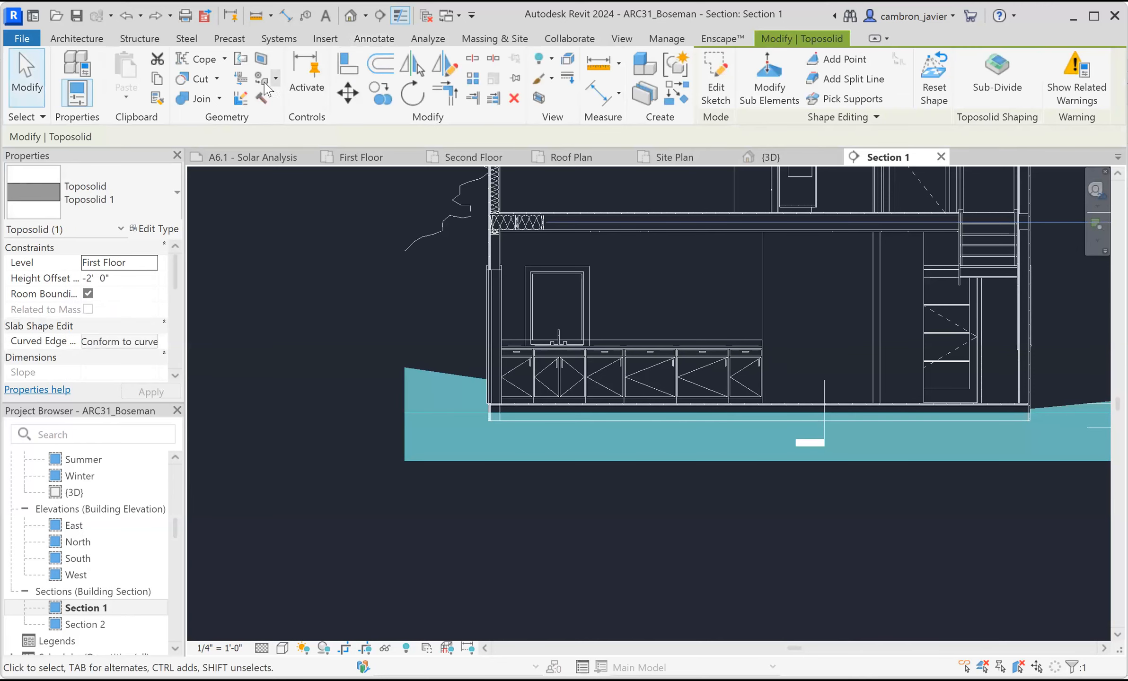
pyautogui.click(205, 79)
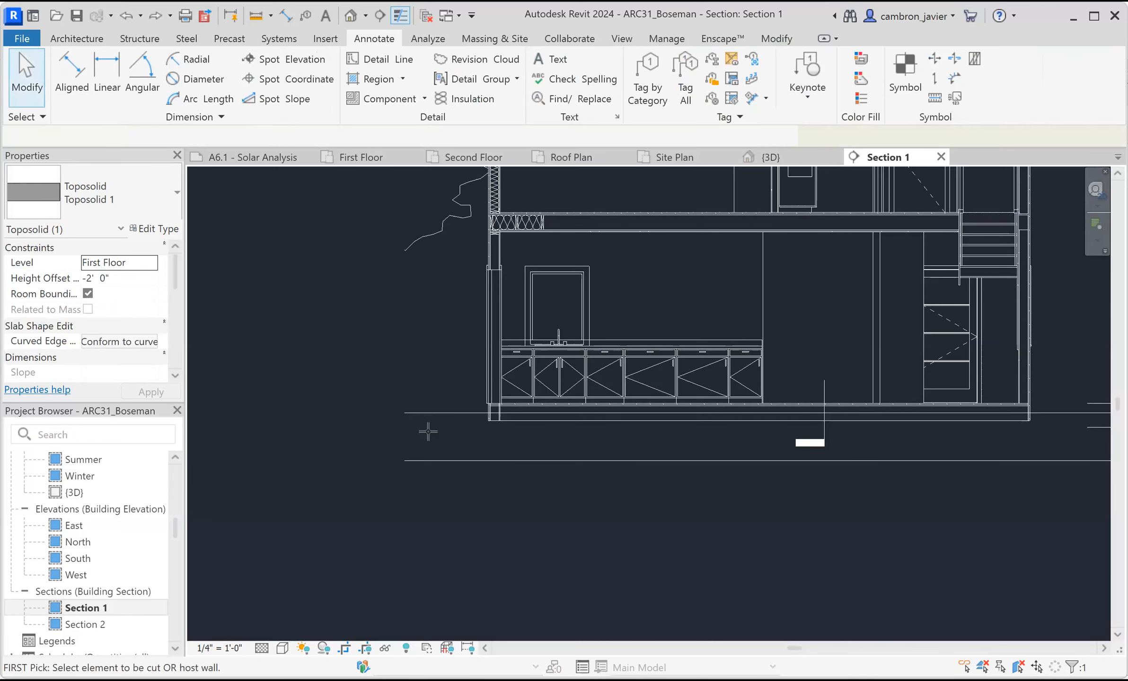
pyautogui.click(459, 414)
pyautogui.click(524, 411)
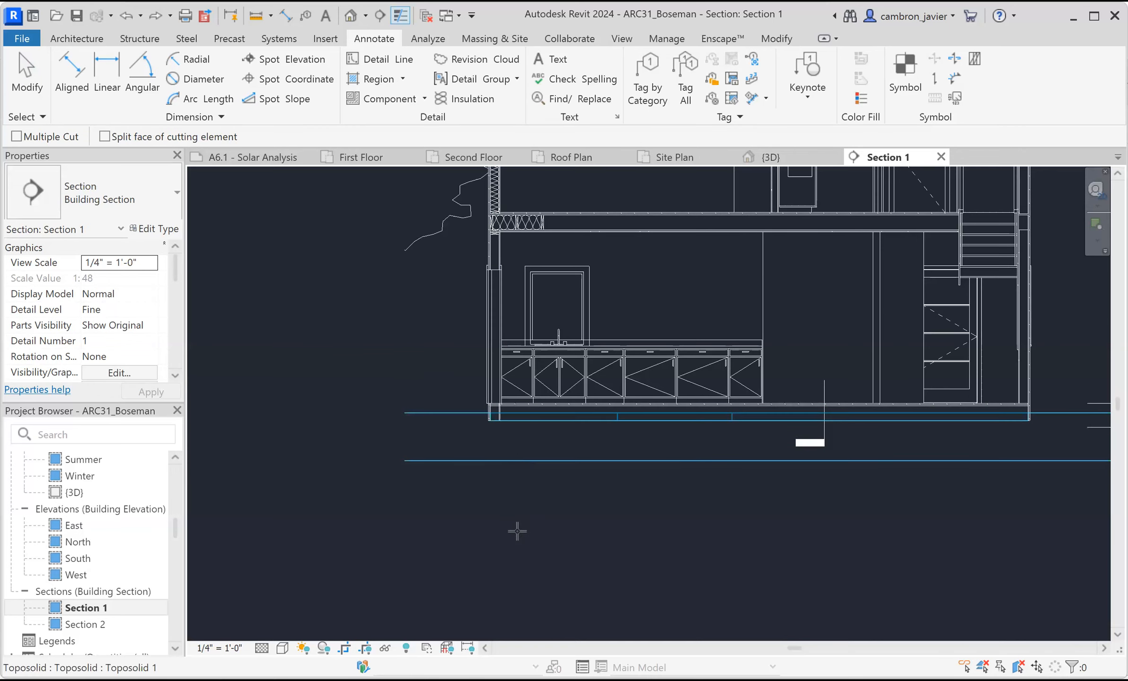
pyautogui.scroll(2, 712, 528)
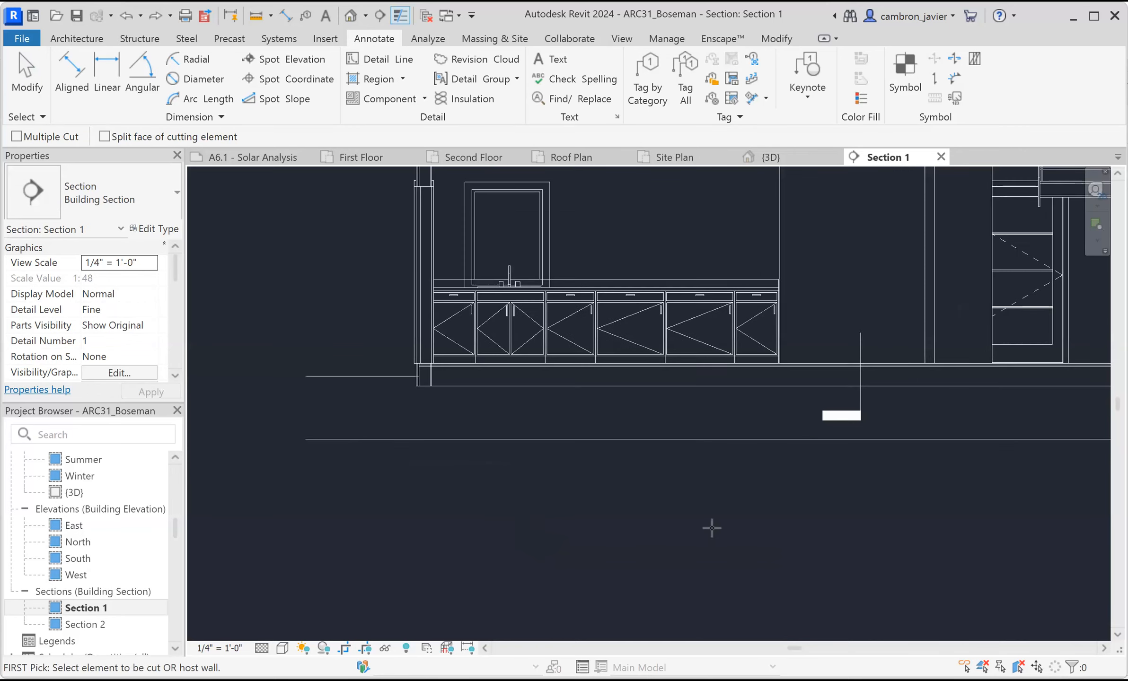
# Exit the cut command and examine the First Floor plan around the section marker and the exterior side of the kitchen.
pyautogui.press('Escape')
pyautogui.moveTo(584, 369); pyautogui.dragTo(553, 328, button='middle')
pyautogui.moveTo(619, 373); pyautogui.dragTo(729, 456, button='middle')
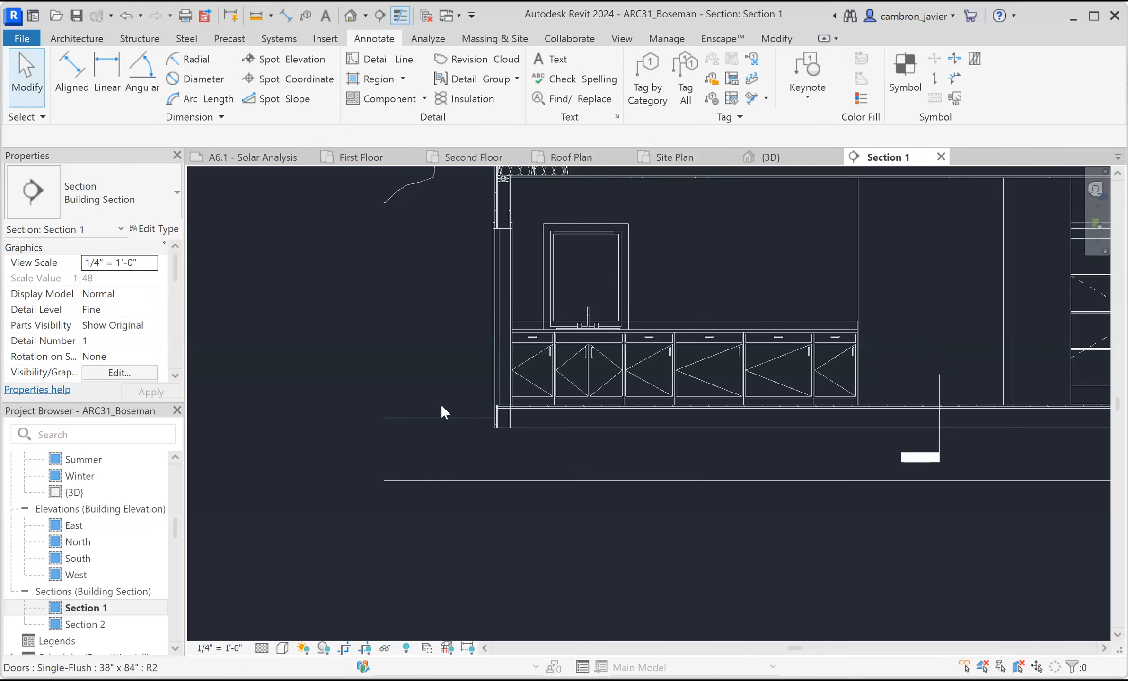
pyautogui.click(365, 157)
pyautogui.scroll(-2, 668, 328)
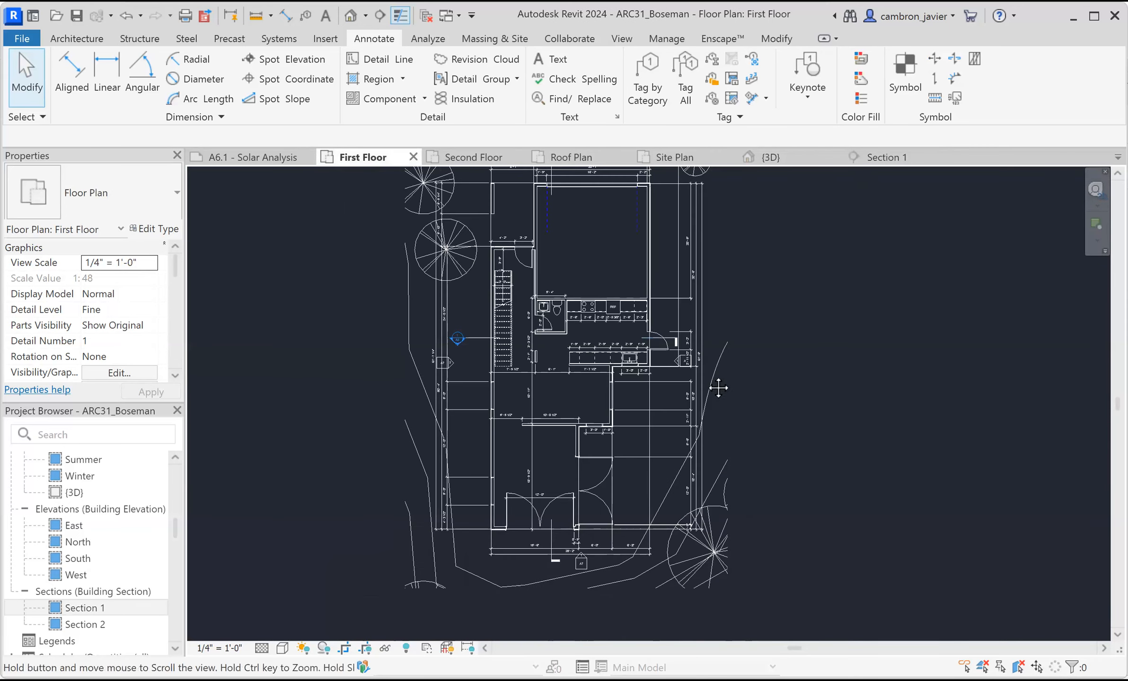
pyautogui.moveTo(682, 310); pyautogui.dragTo(610, 386, button='middle')
pyautogui.scroll(2, 618, 221)
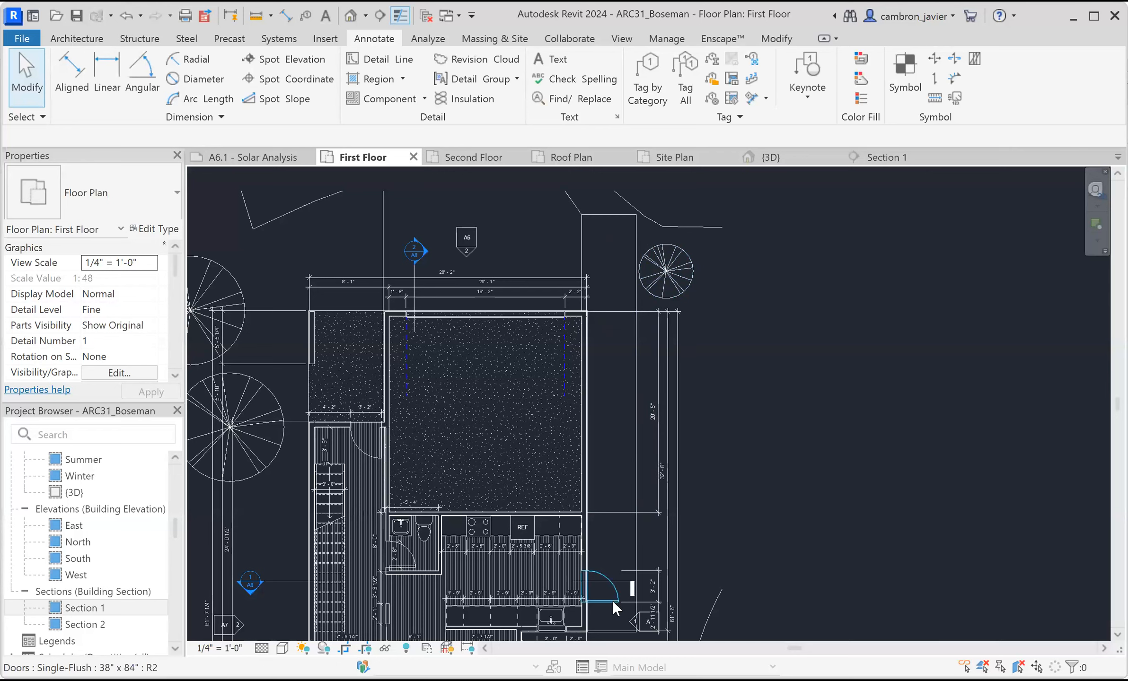
pyautogui.scroll(-2, 622, 246)
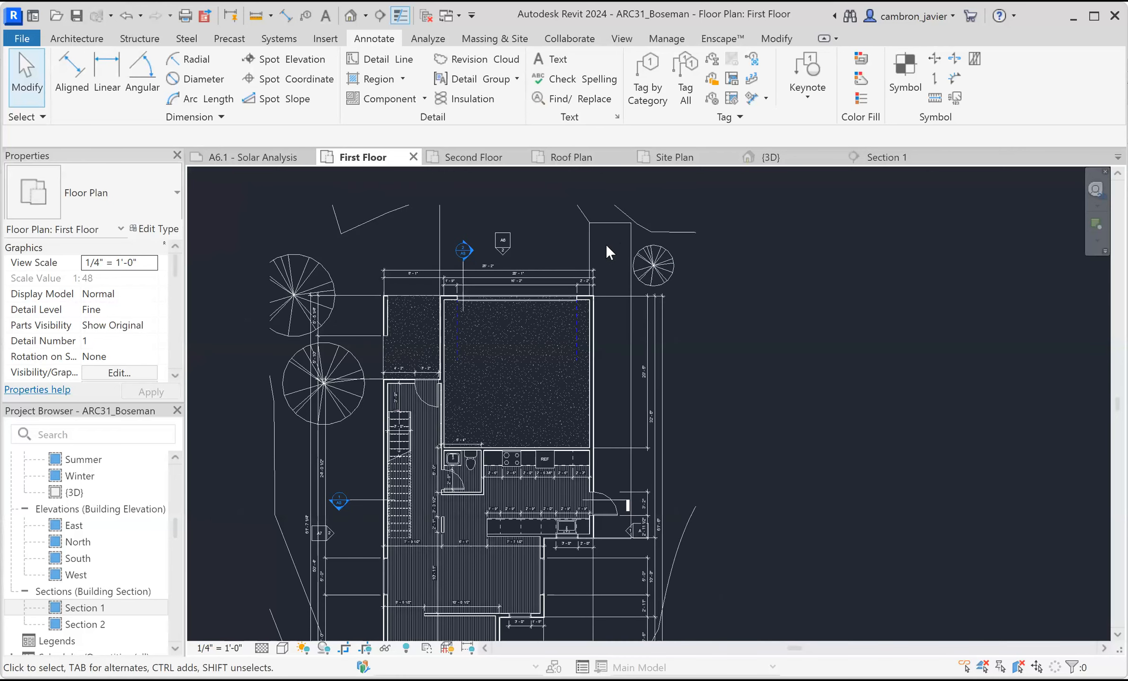
pyautogui.scroll(-1, 606, 244)
pyautogui.scroll(1, 636, 276)
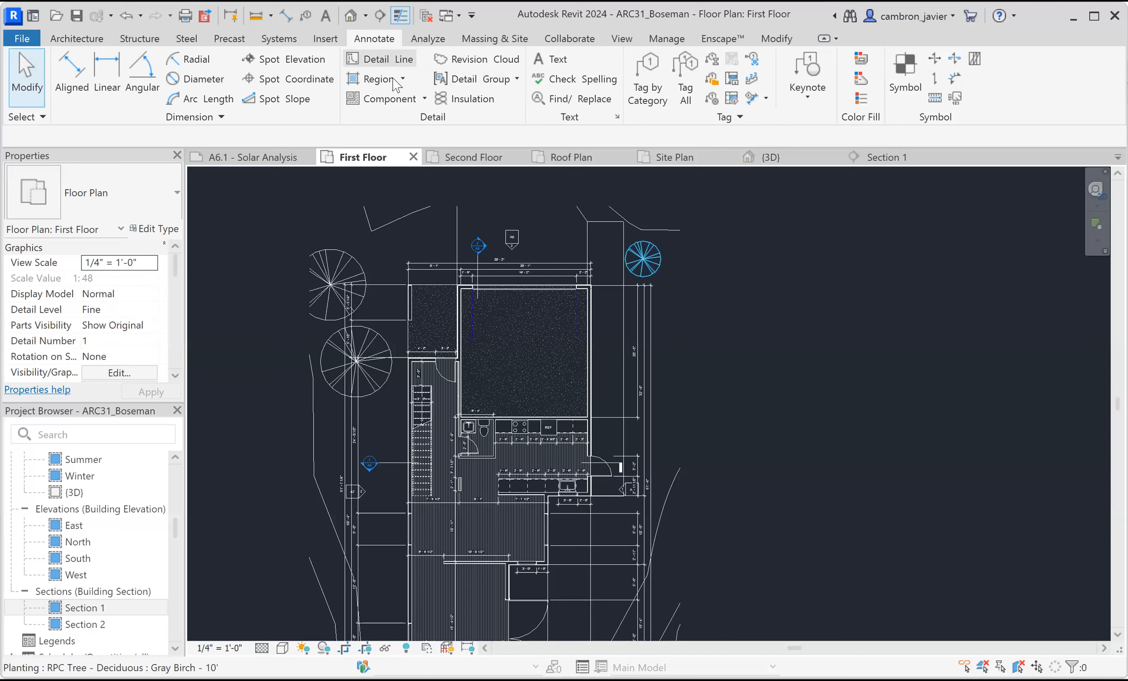
# Return to Section 1 and start a filled region with the Diagonal Crosshatch type.
pyautogui.click(886, 157)
pyautogui.scroll(1, 463, 372)
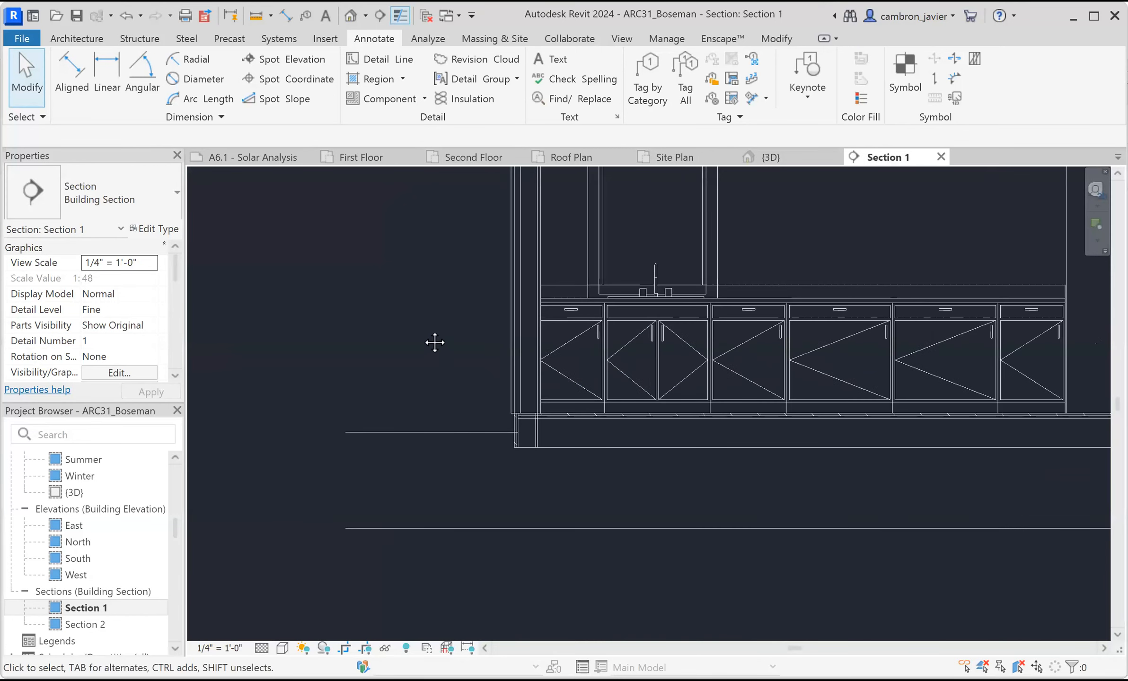
pyautogui.moveTo(434, 343); pyautogui.dragTo(411, 346, button='middle')
pyautogui.click(374, 82)
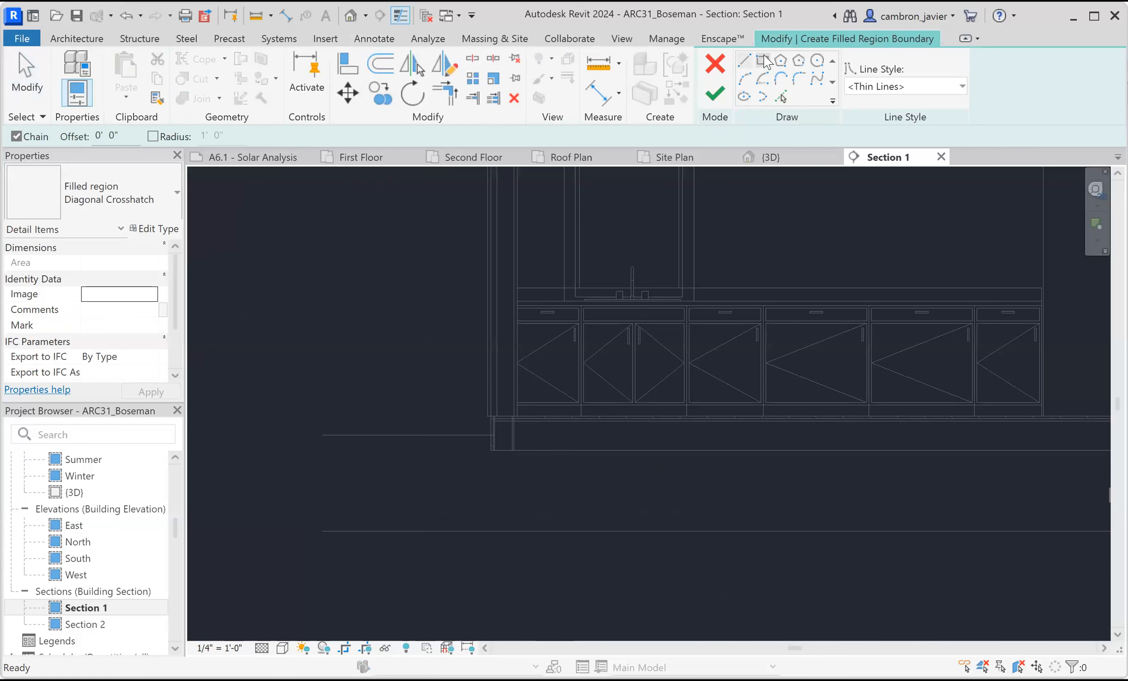
pyautogui.click(165, 208)
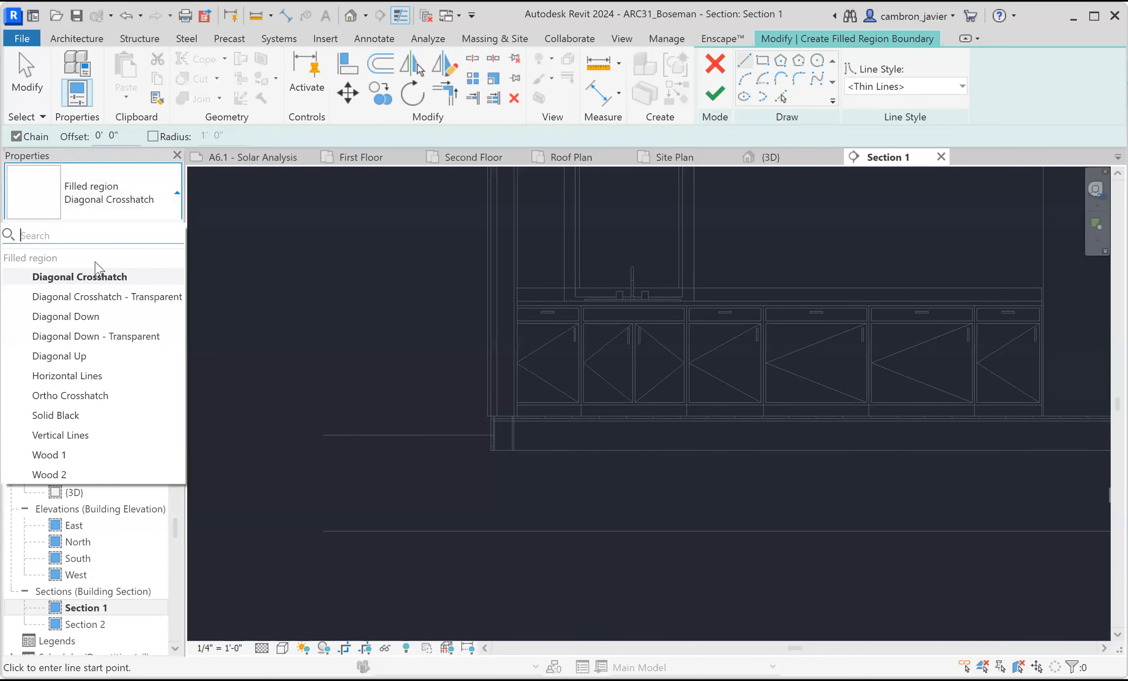
pyautogui.click(97, 284)
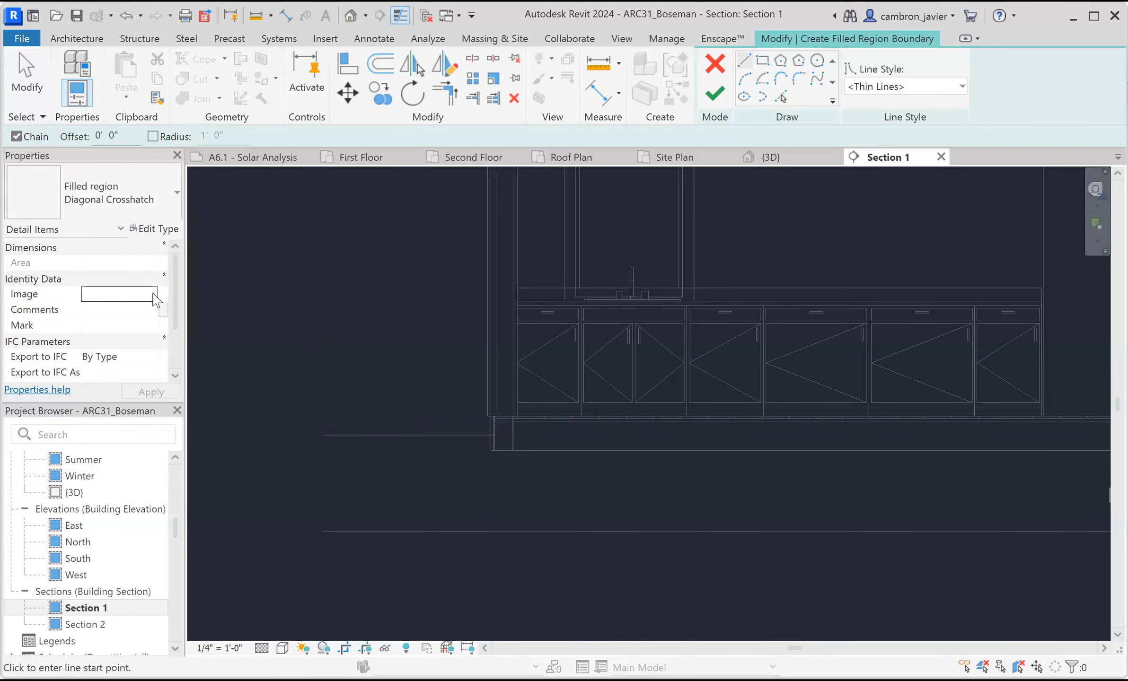
# Duplicate the Diagonal Crosshatch filled region type as a new type named Concrete.
pyautogui.click(158, 229)
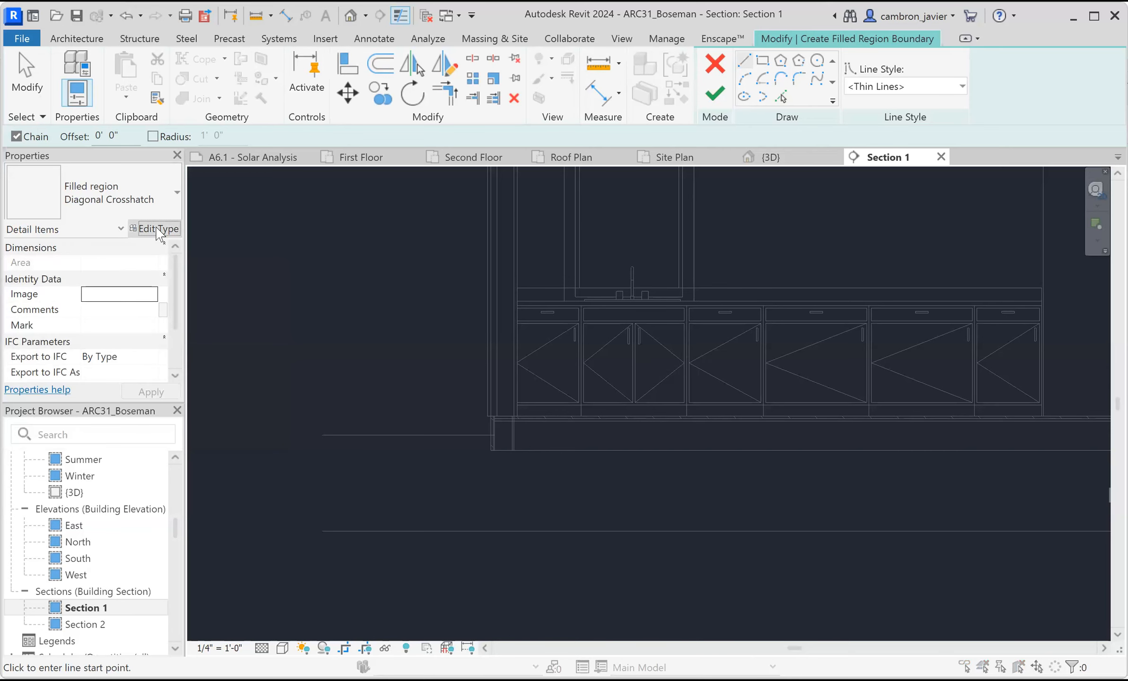
pyautogui.moveTo(238, 107); pyautogui.dragTo(495, 112)
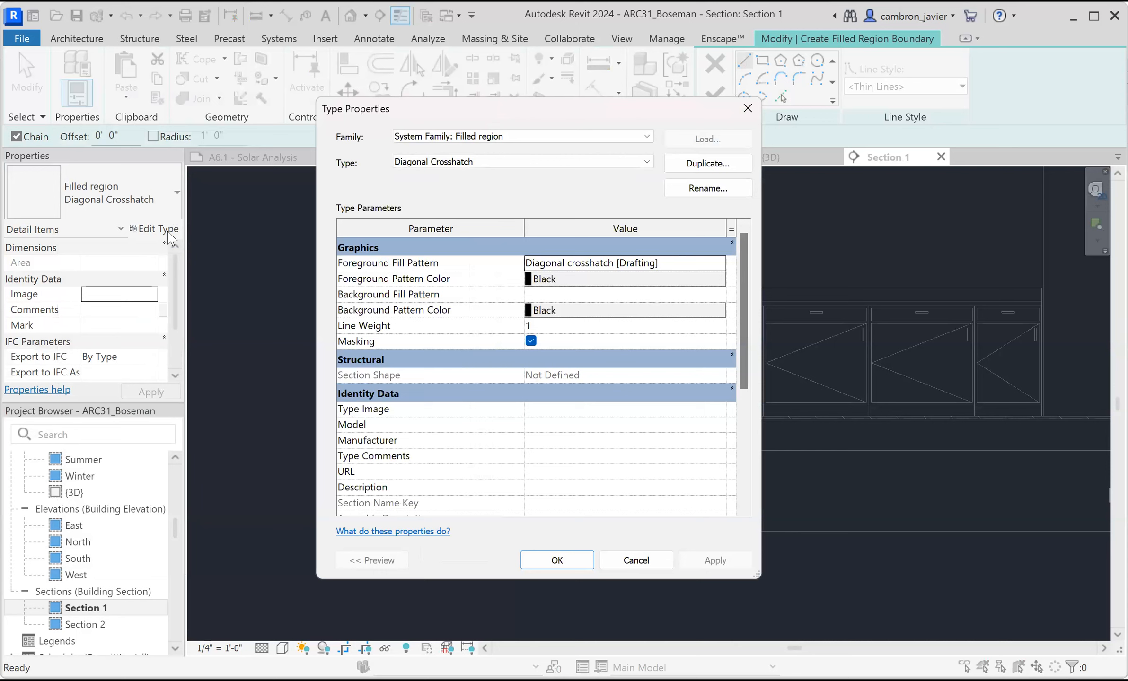
pyautogui.click(726, 167)
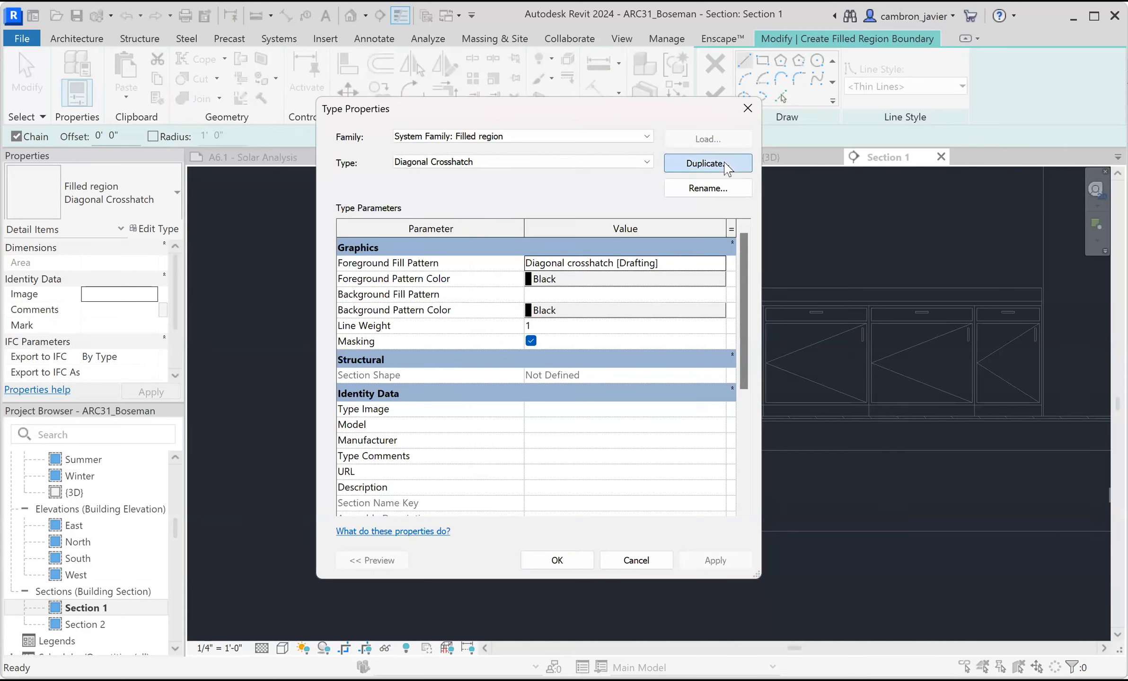
pyautogui.write('Concrete')
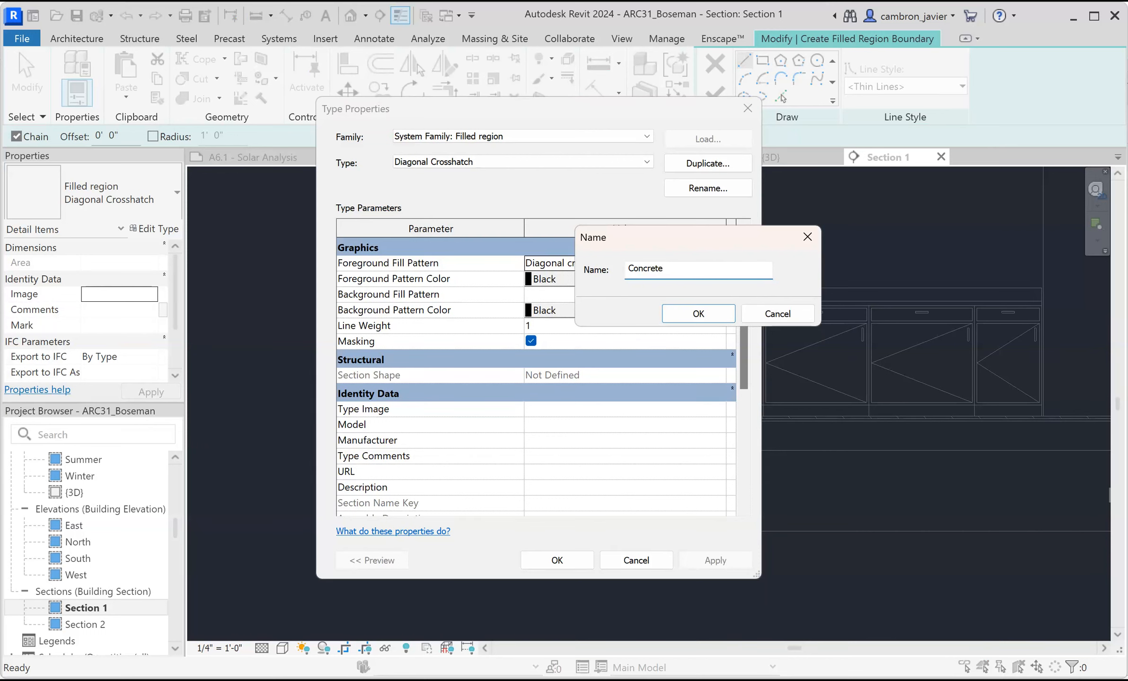
pyautogui.click(710, 320)
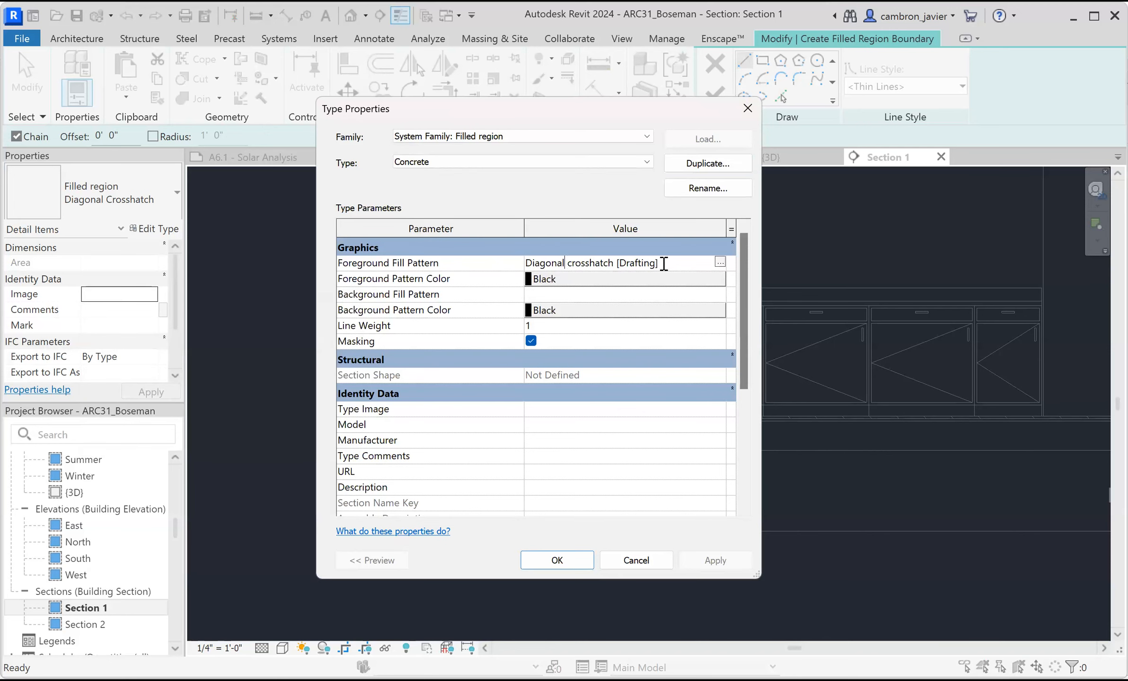
# Set the Concrete type's foreground fill pattern to the Concrete drafting pattern and apply the type changes.
pyautogui.click(719, 263)
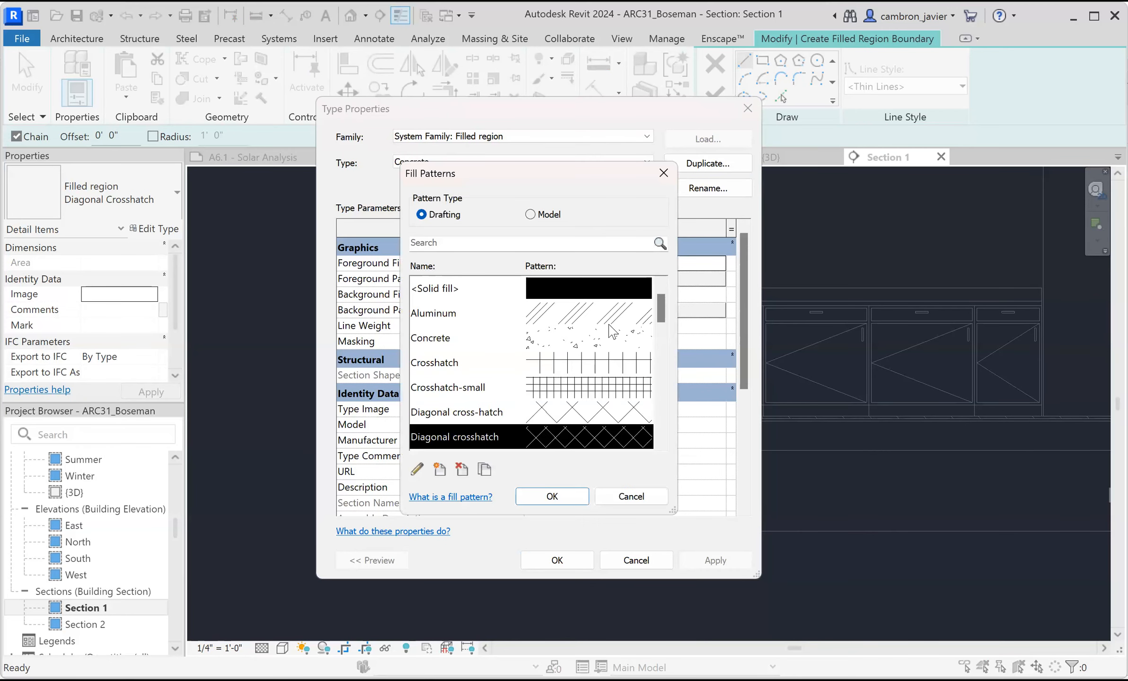
pyautogui.click(538, 337)
pyautogui.scroll(-4, 615, 350)
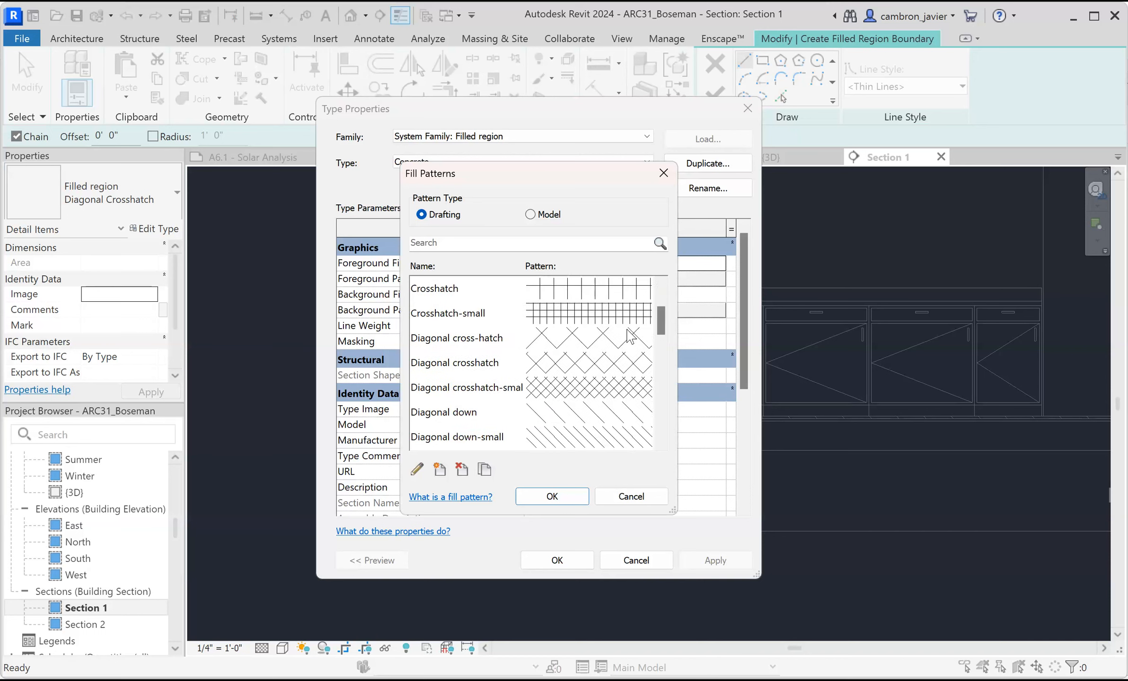
pyautogui.scroll(4, 626, 378)
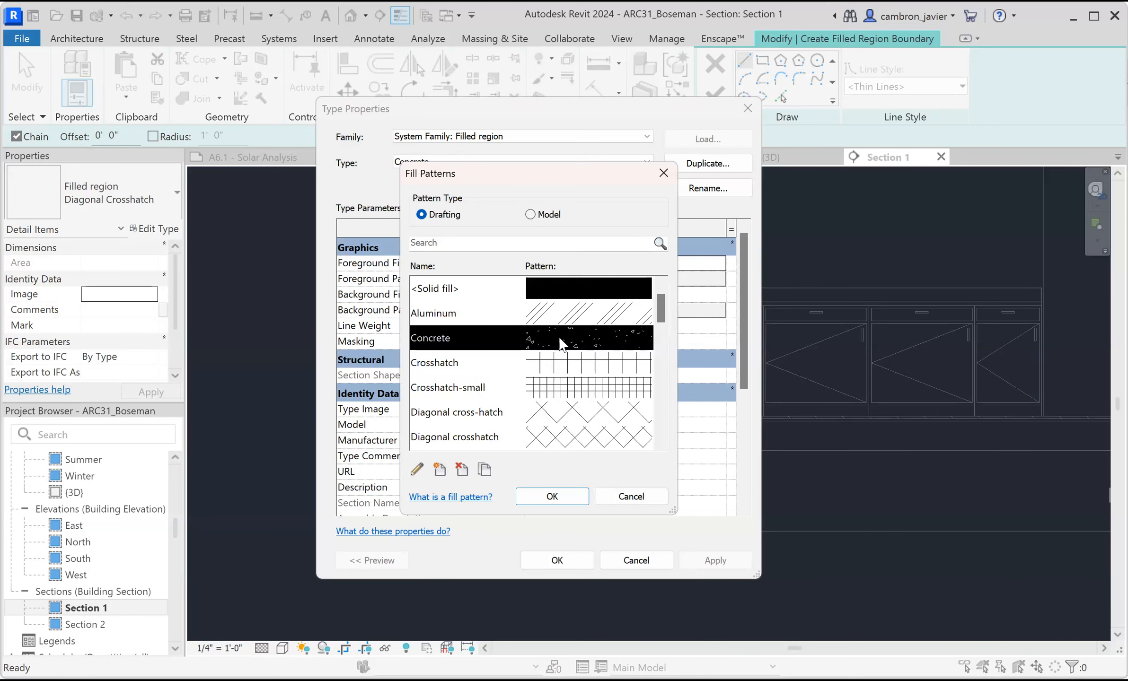
pyautogui.click(544, 496)
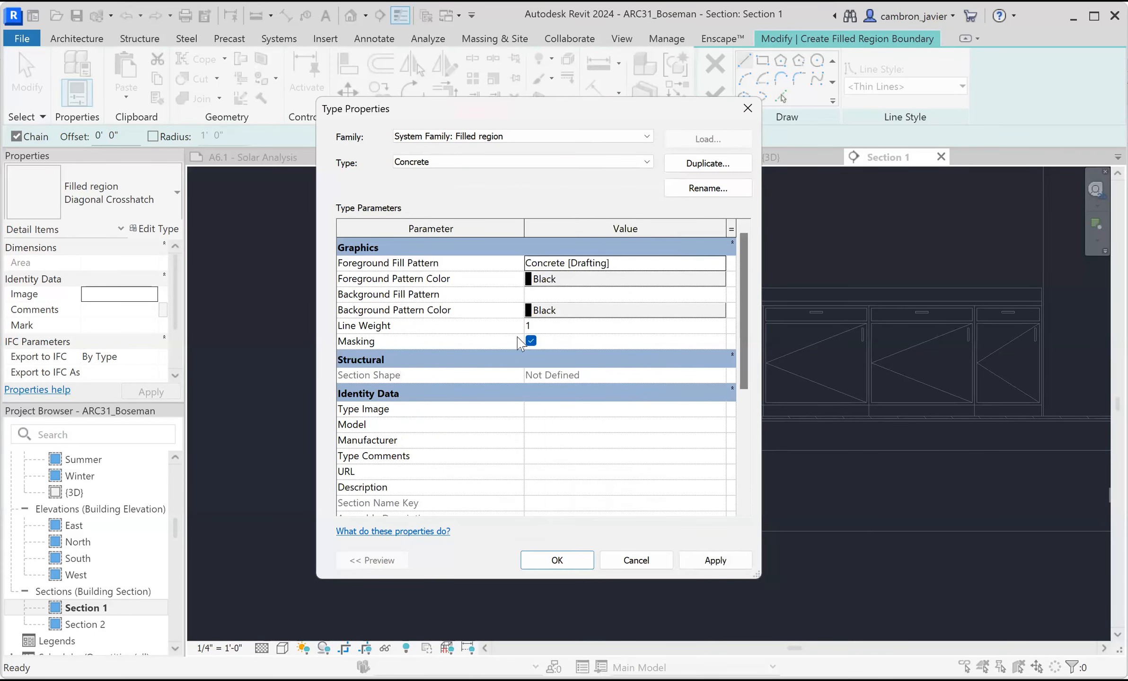
pyautogui.click(715, 563)
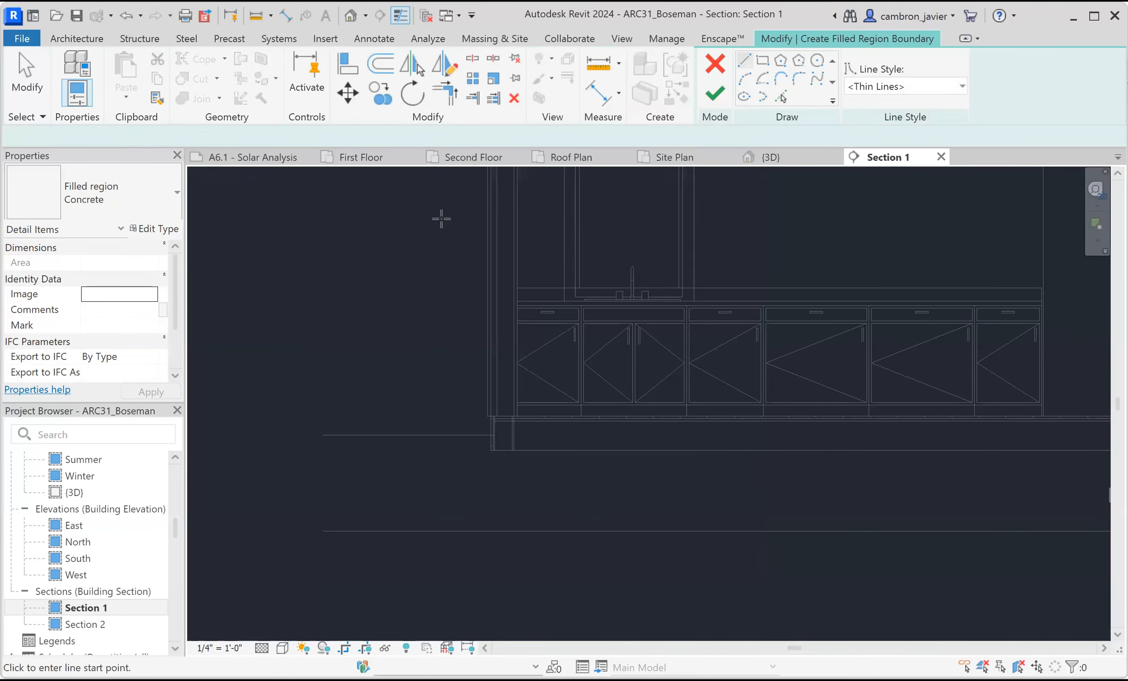
# Sketch a rectangular region boundary in Medium Lines, from the base of the exterior wall outward and down to the ground line.
pyautogui.click(766, 62)
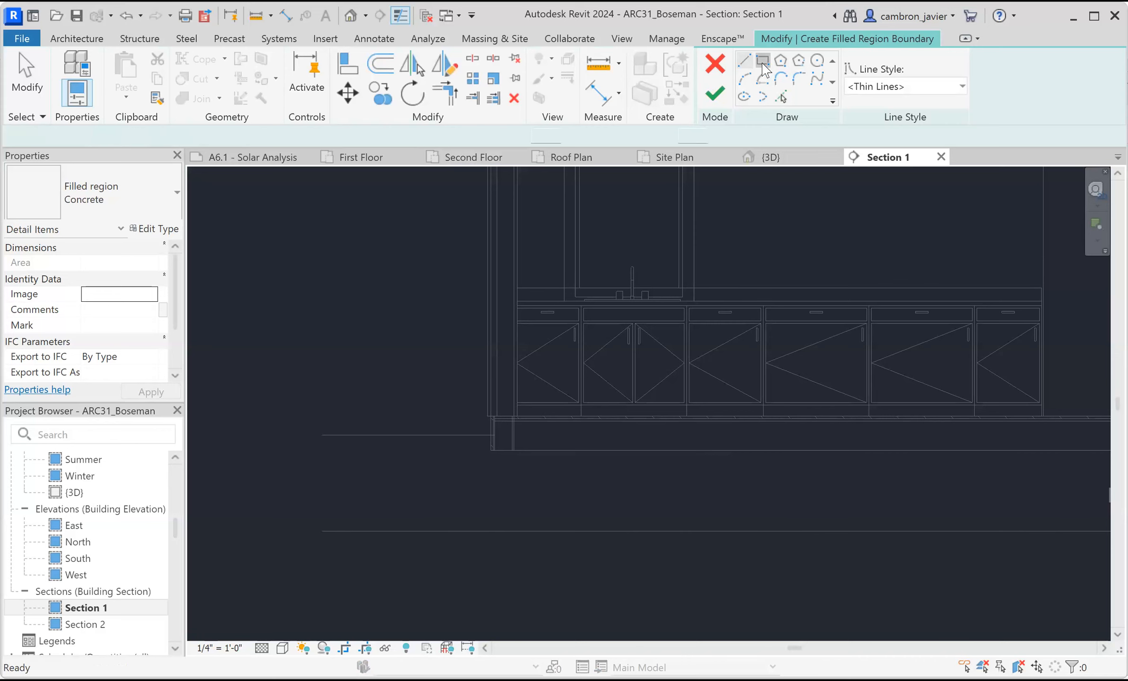
pyautogui.scroll(2, 490, 433)
pyautogui.scroll(1, 490, 433)
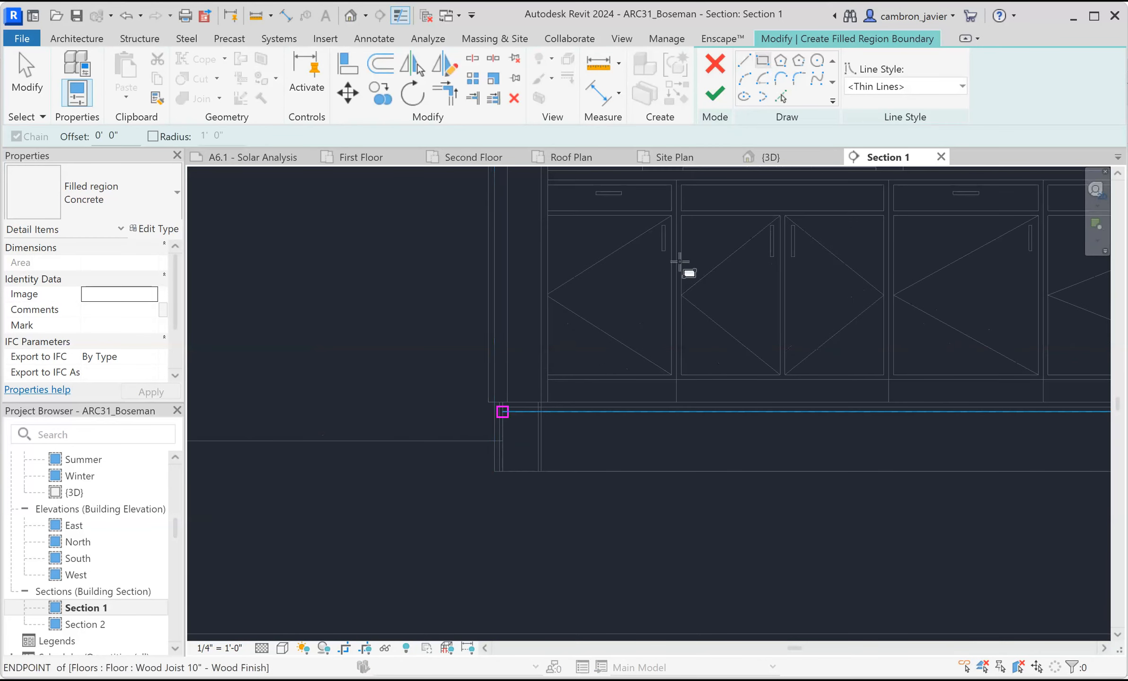
pyautogui.click(912, 90)
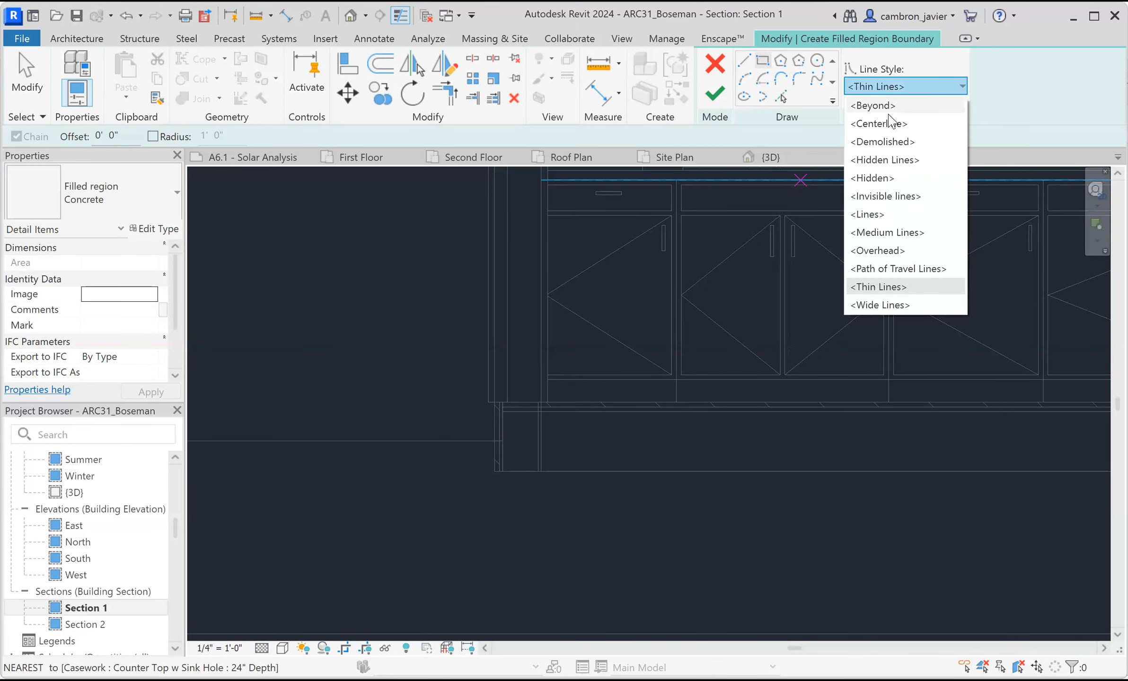
pyautogui.click(887, 233)
pyautogui.click(494, 402)
pyautogui.scroll(-1, 381, 438)
pyautogui.moveTo(345, 406); pyautogui.dragTo(591, 411, button='middle')
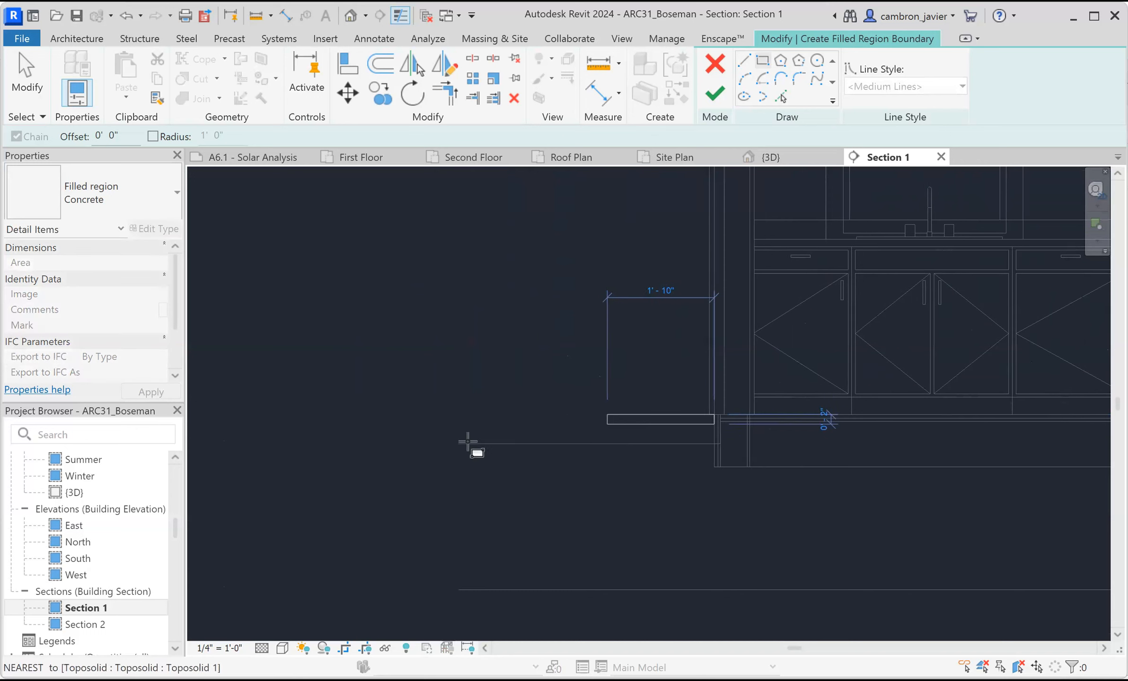
pyautogui.click(399, 444)
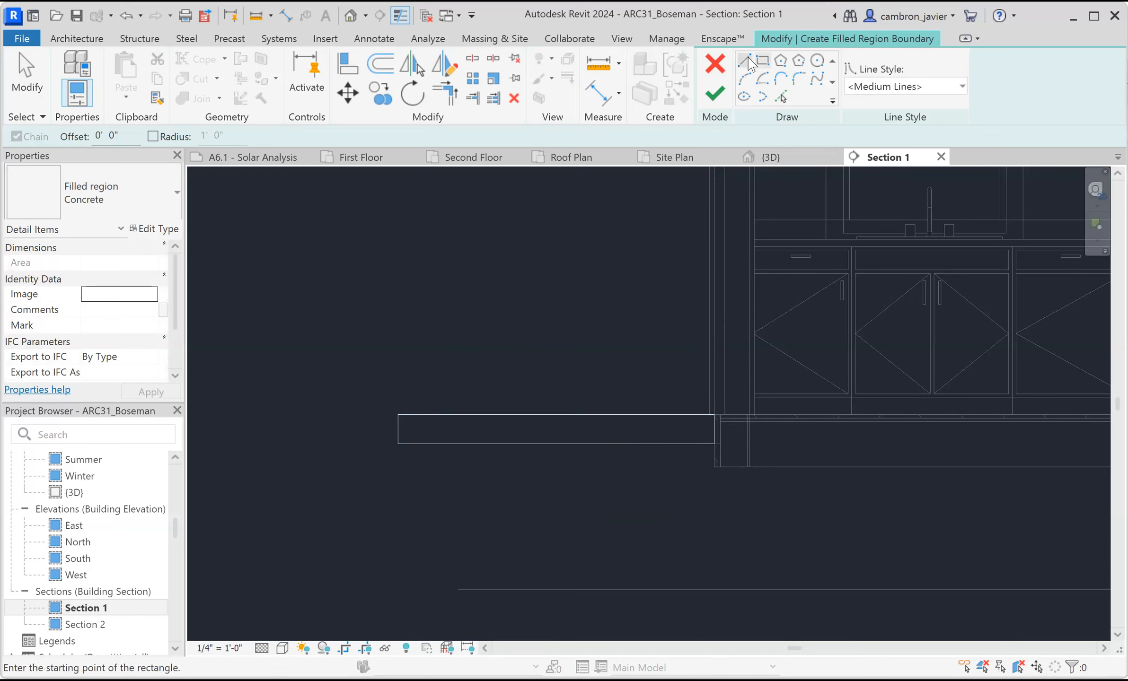
# Sketch a closed, irregular seven-sided boundary with straight lines outside the exterior wall, above the rectangle.
pyautogui.scroll(-2, 629, 376)
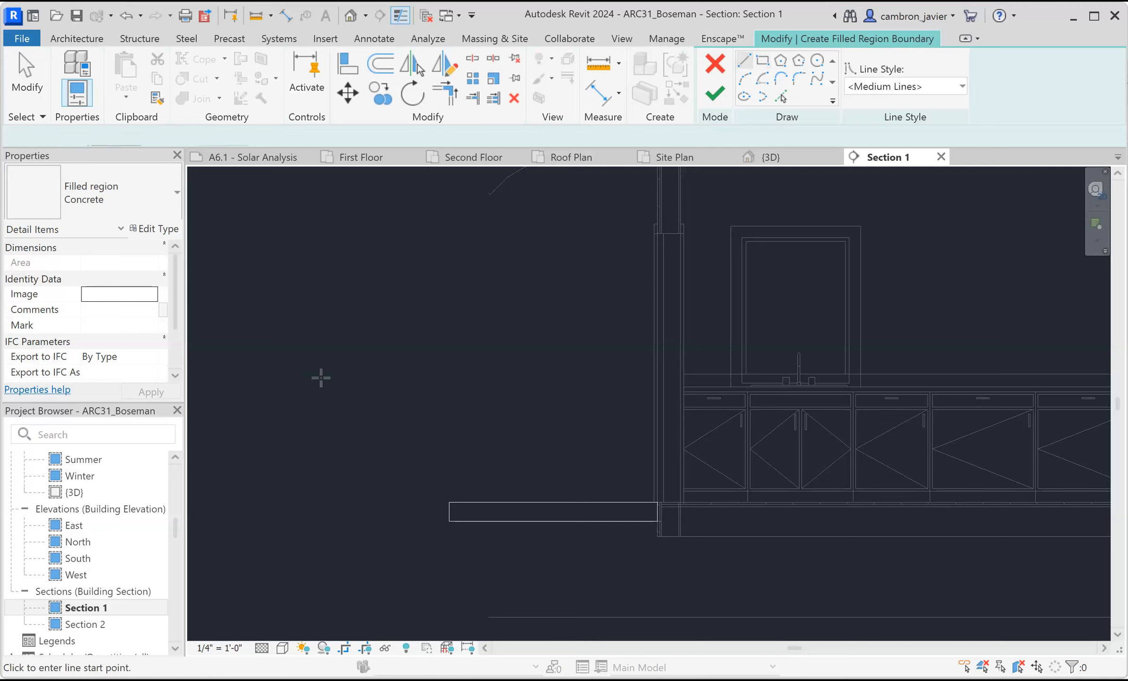
pyautogui.click(398, 386)
pyautogui.click(382, 297)
pyautogui.click(470, 254)
pyautogui.click(565, 271)
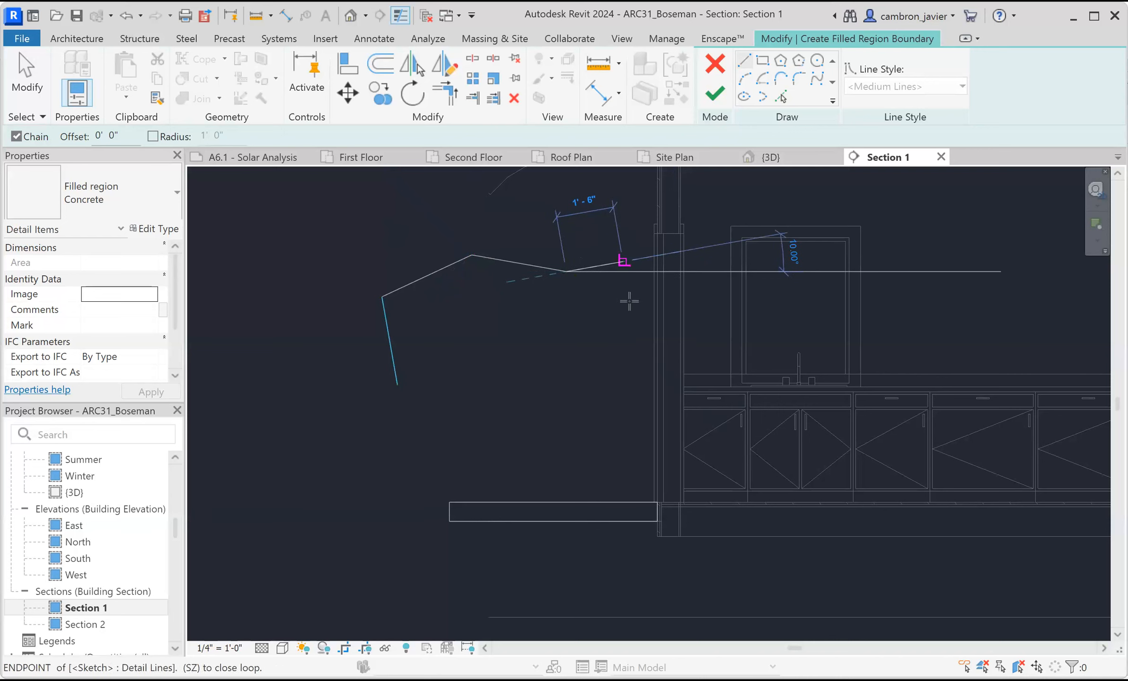
pyautogui.click(624, 261)
pyautogui.click(639, 350)
pyautogui.click(610, 429)
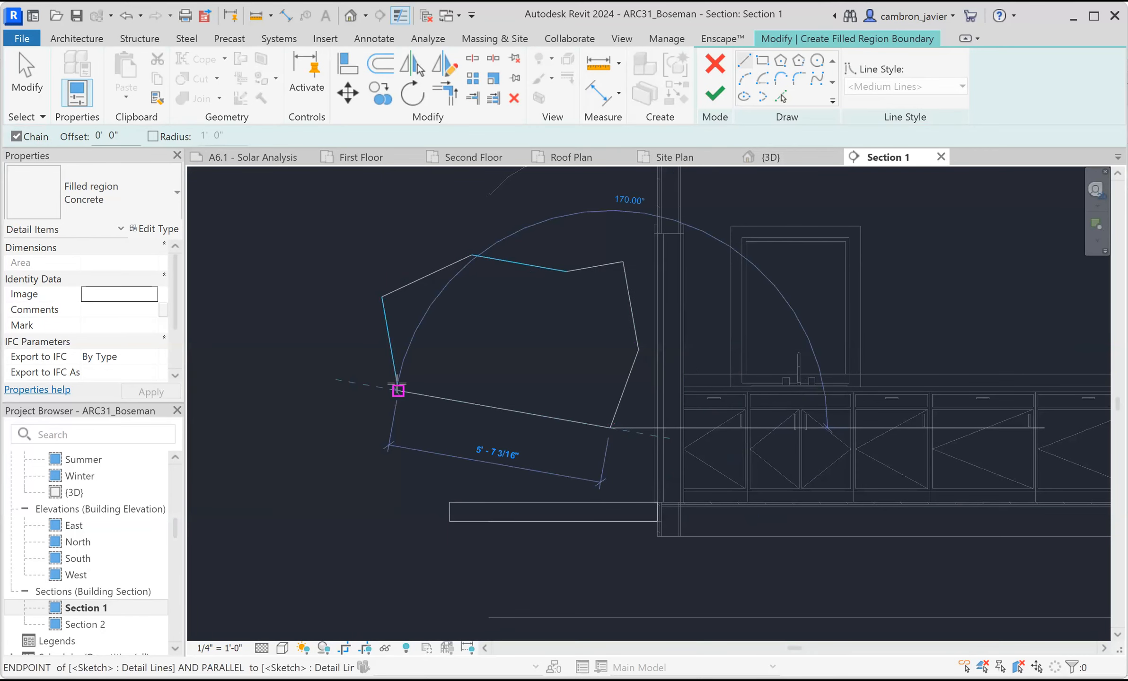
pyautogui.click(397, 389)
pyautogui.scroll(-1, 653, 327)
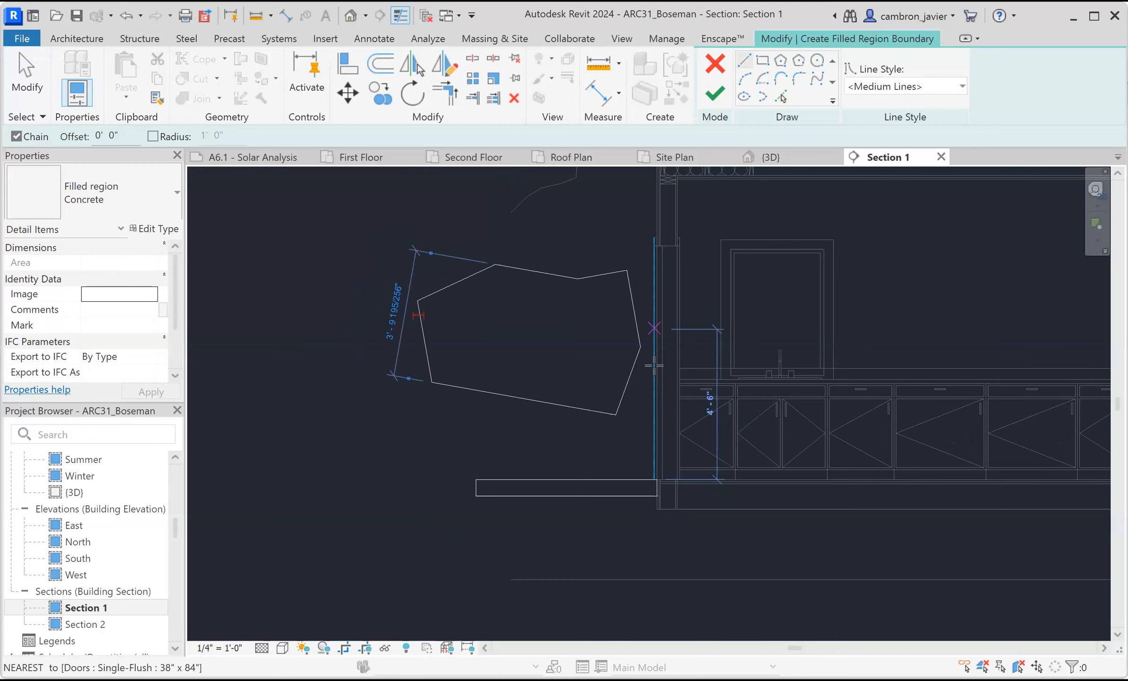
# Finish the filled region sketch containing both boundaries and deselect the region.
pyautogui.press('Escape')
pyautogui.scroll(-1, 530, 402)
pyautogui.scroll(1, 605, 398)
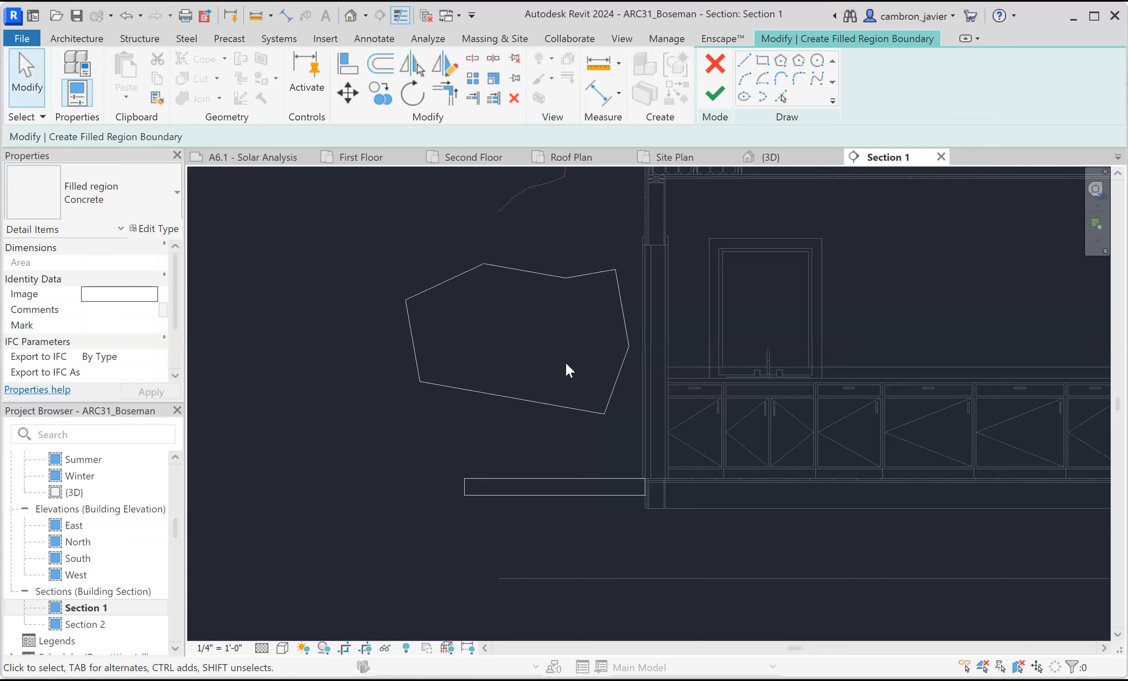
pyautogui.click(713, 95)
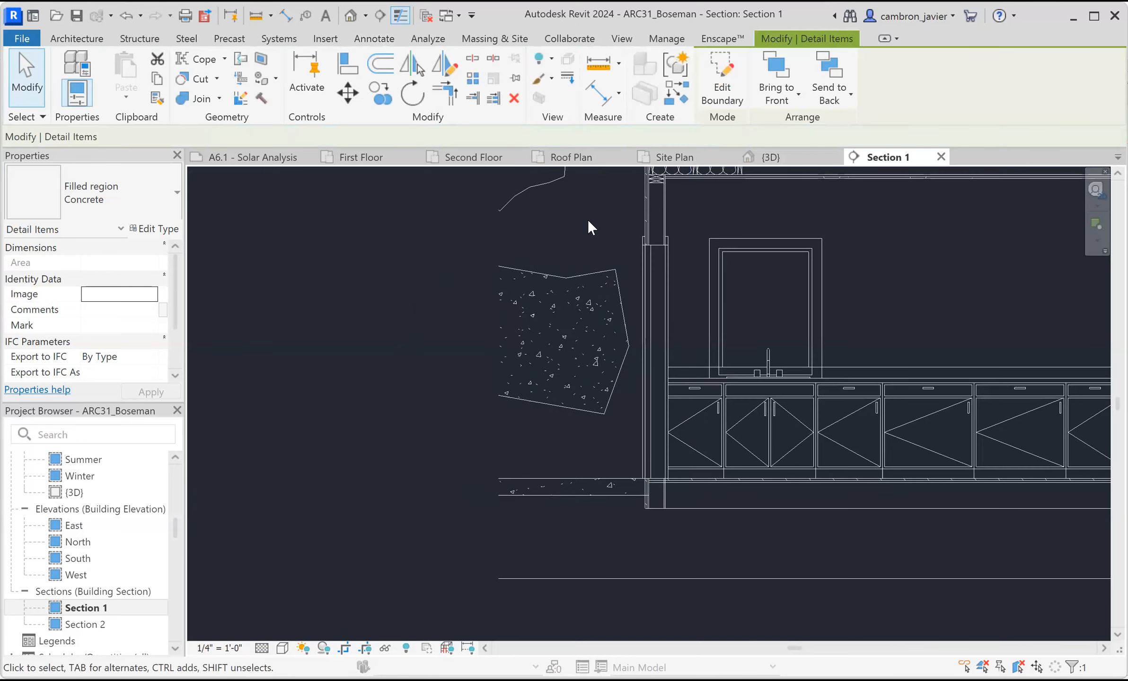
pyautogui.click(547, 445)
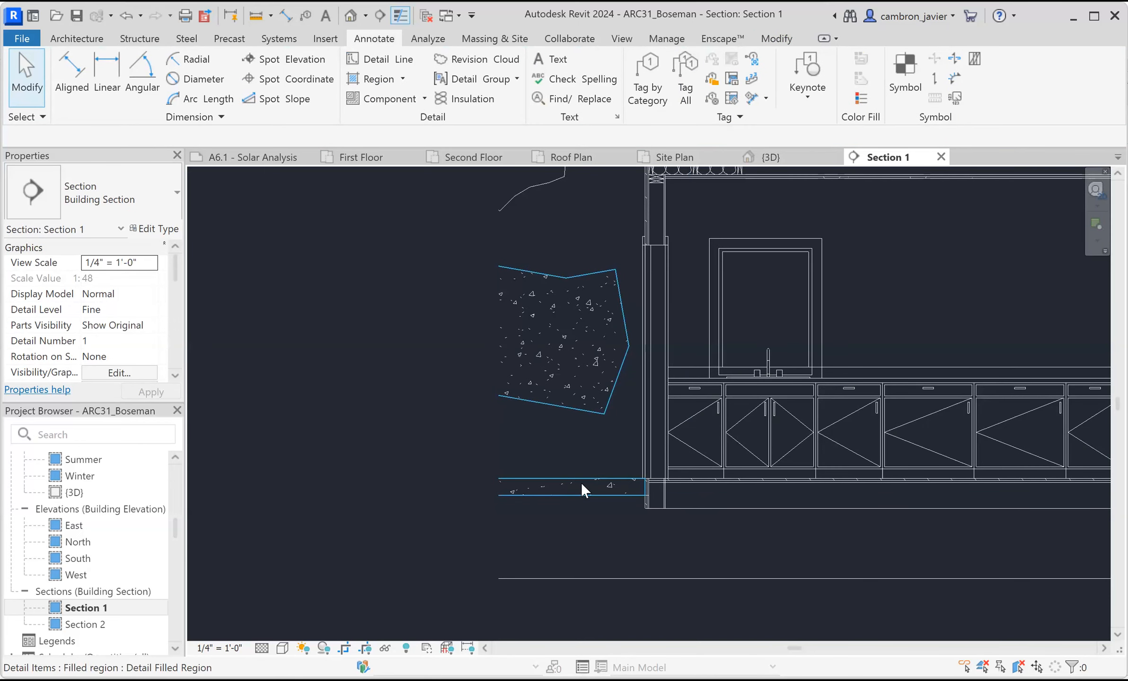
# Widen the Section 1 crop region on the exterior side so it encloses both concrete-filled shapes.
pyautogui.scroll(-2, 485, 252)
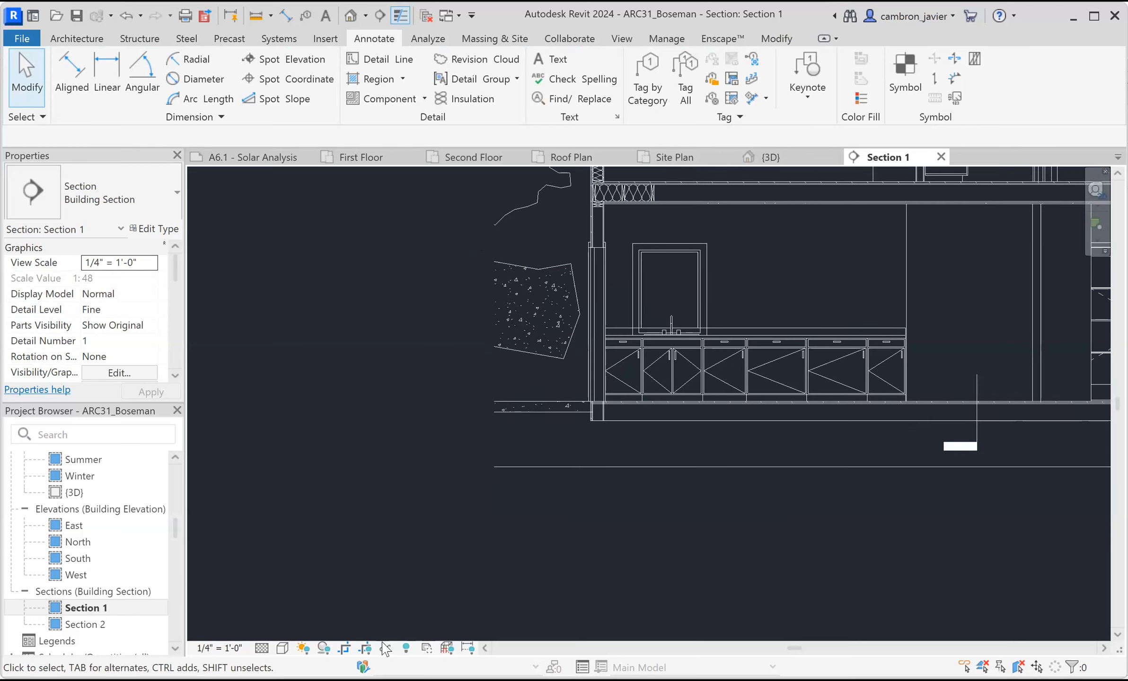
pyautogui.click(496, 446)
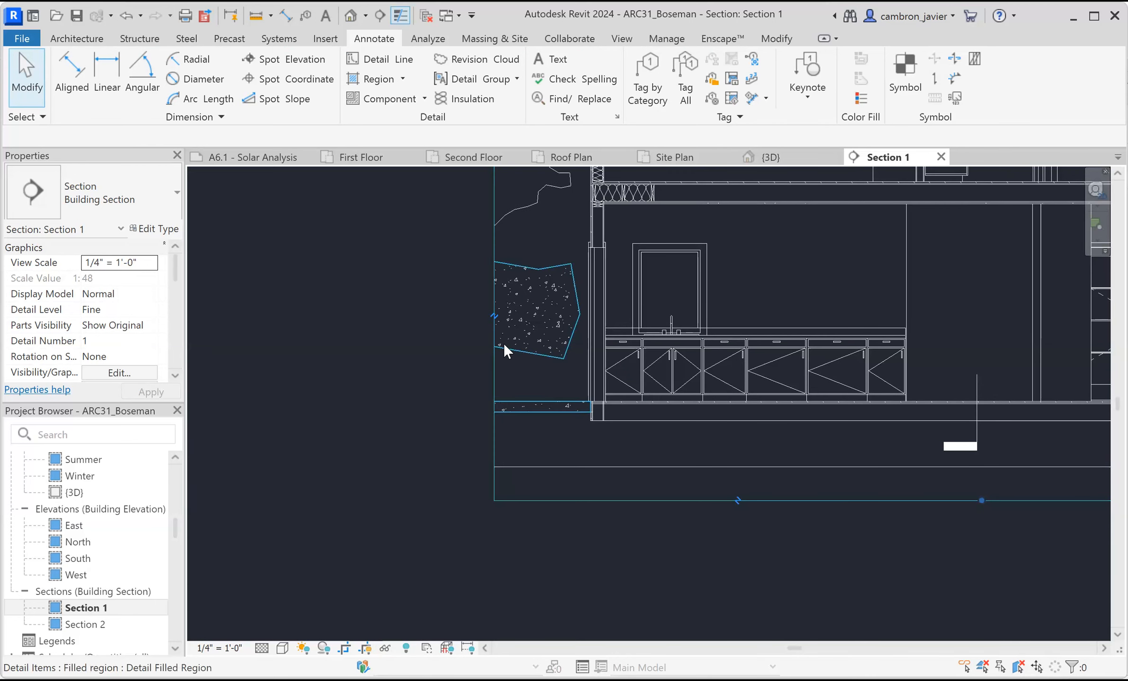
pyautogui.scroll(-4, 489, 344)
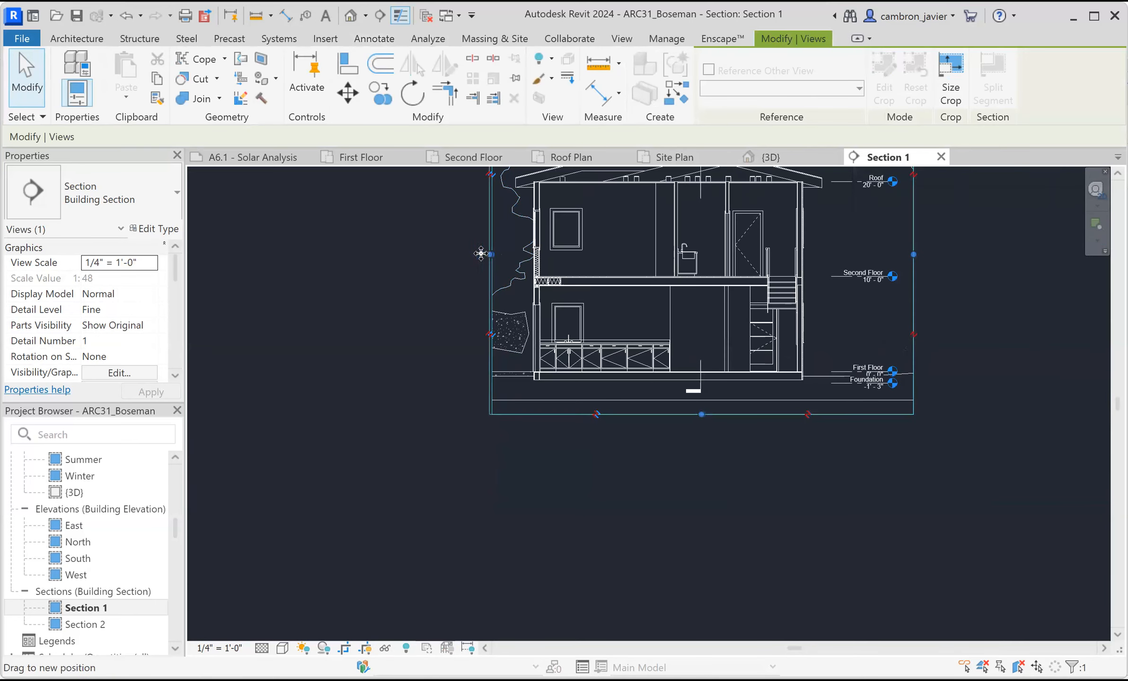
pyautogui.moveTo(492, 253); pyautogui.dragTo(450, 254)
pyautogui.scroll(3, 513, 381)
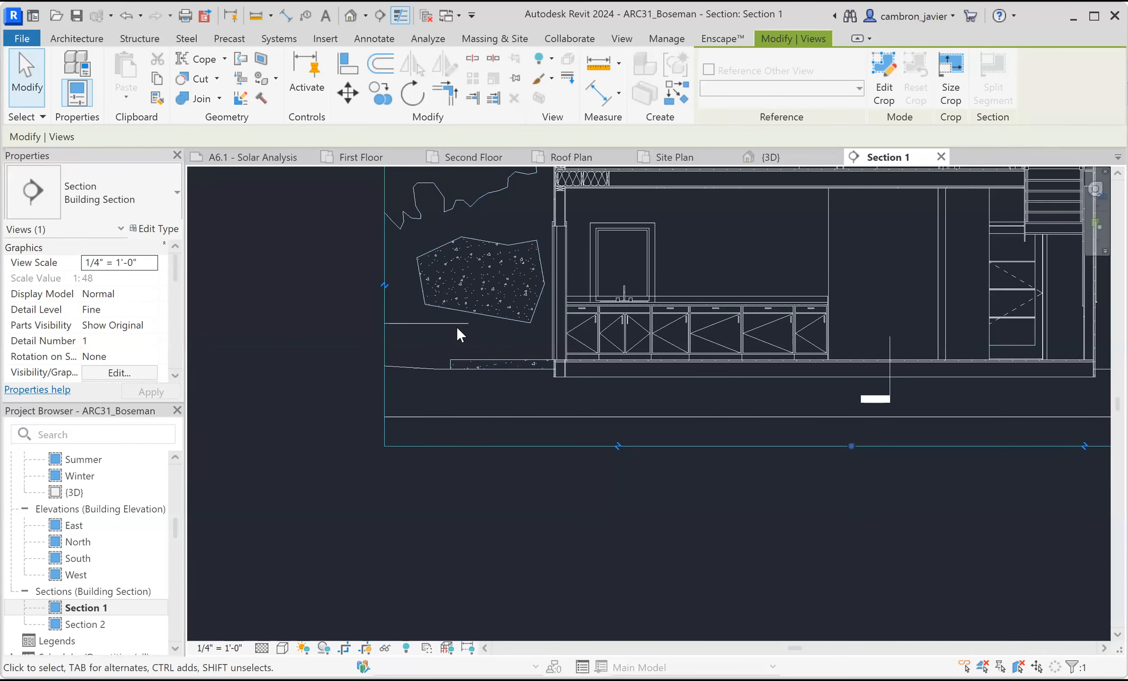
# Move the Section 1 crop region's exterior edge inward so it cuts into the irregular concrete shape, and deselect the crop.
pyautogui.scroll(-2, 456, 326)
pyautogui.scroll(-1, 489, 418)
pyautogui.moveTo(426, 245); pyautogui.dragTo(456, 239)
pyautogui.click(309, 358)
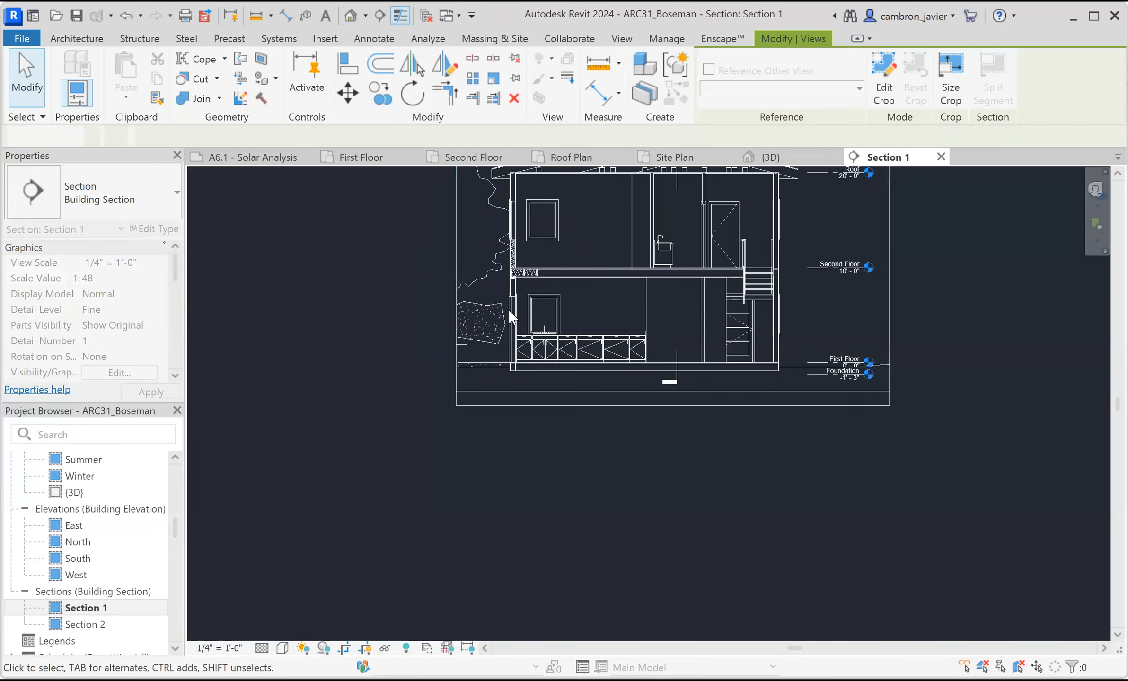
# Select the concrete filled region to check that the irregular shape and the rectangle belong to one element, and deselect it.
pyautogui.scroll(2, 508, 310)
pyautogui.click(500, 296)
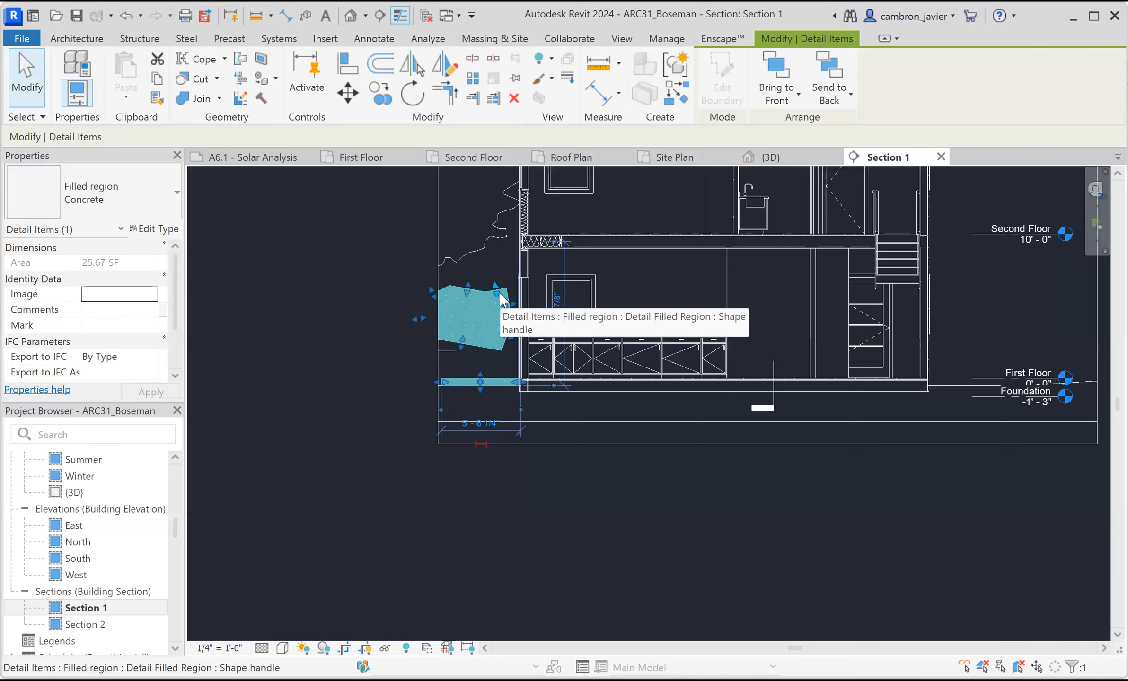
pyautogui.scroll(2, 483, 347)
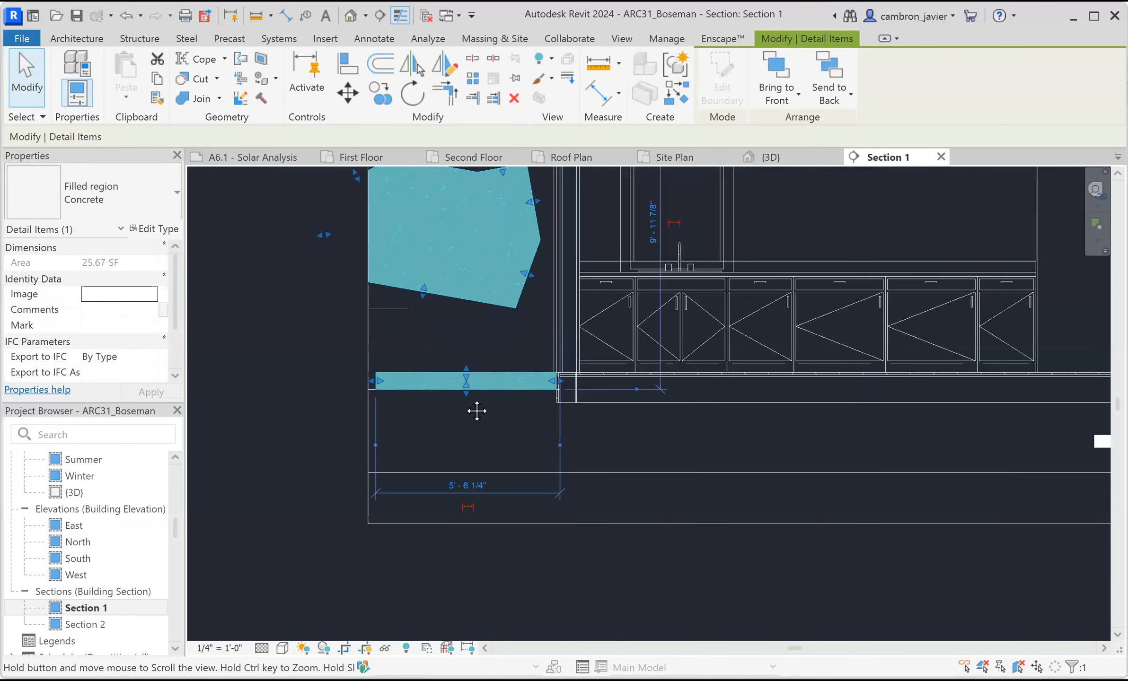
pyautogui.moveTo(476, 270); pyautogui.dragTo(475, 344, button='middle')
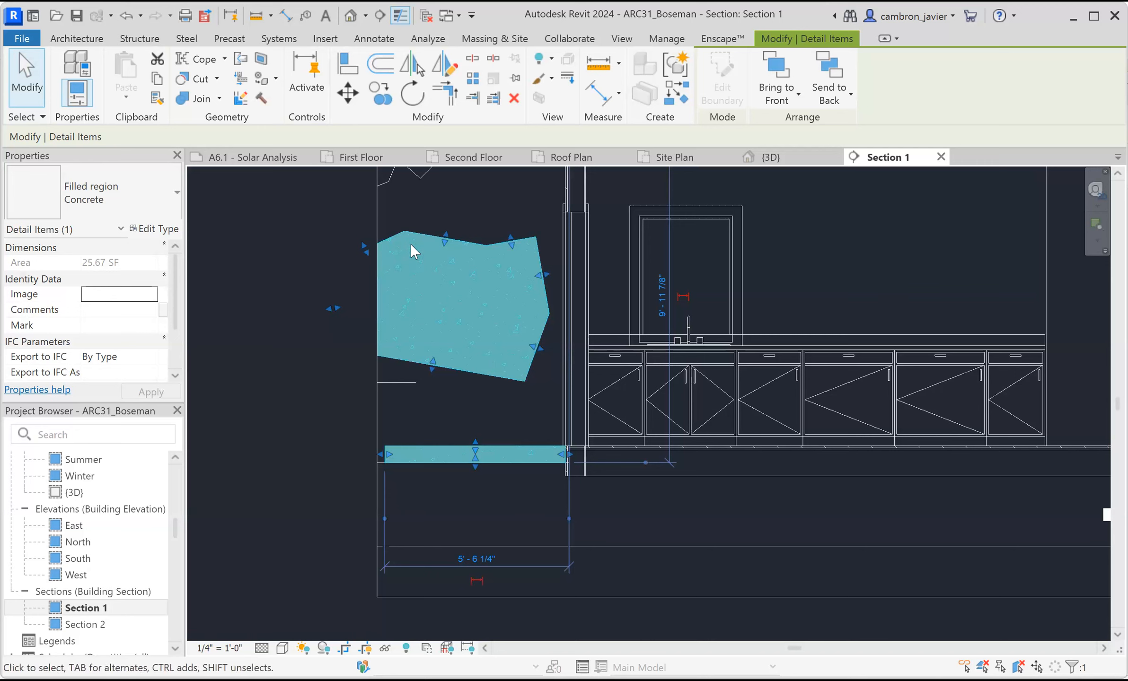
pyautogui.click(447, 205)
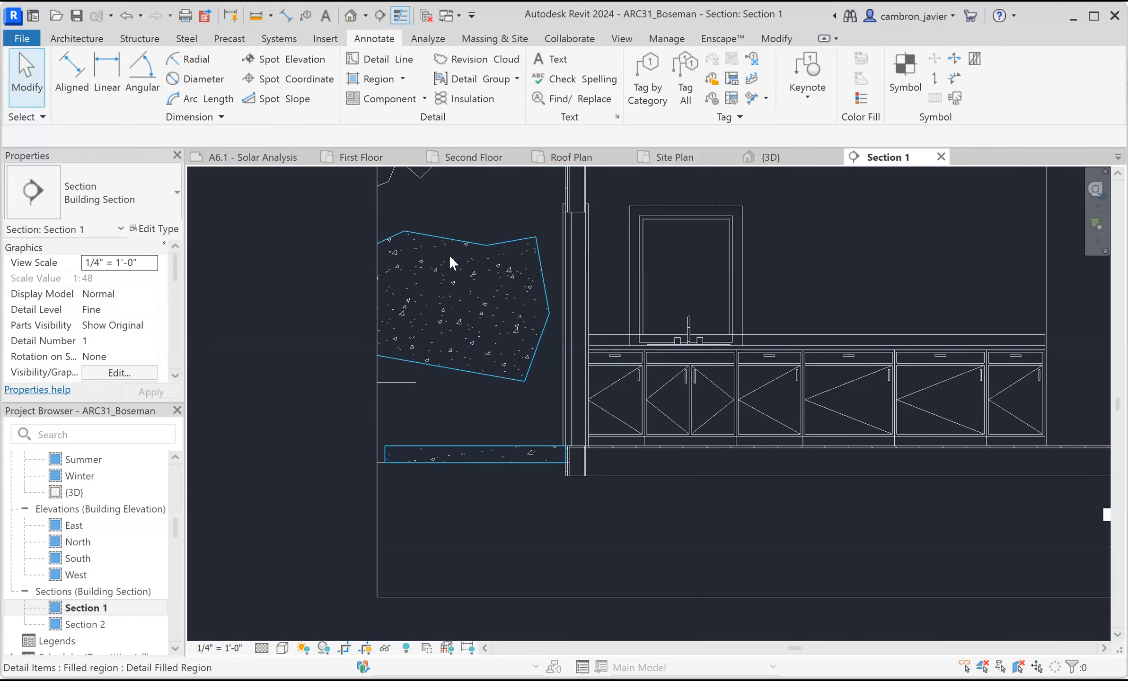
pyautogui.click(450, 256)
pyautogui.click(494, 477)
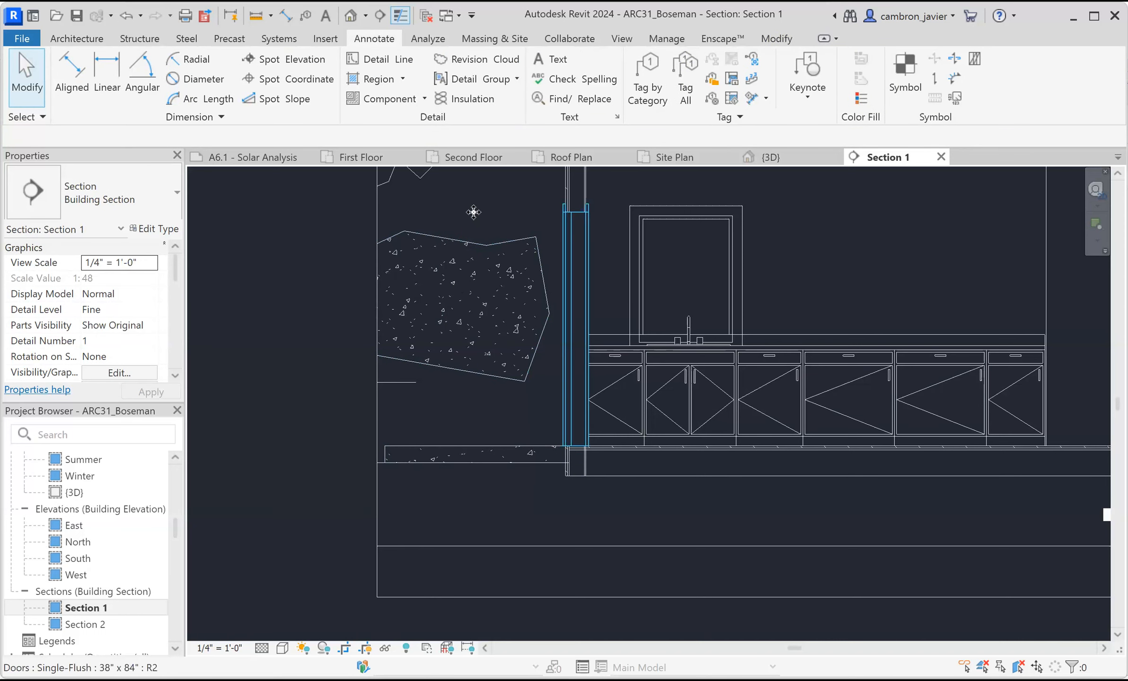
pyautogui.click(575, 284)
pyautogui.press('Escape')
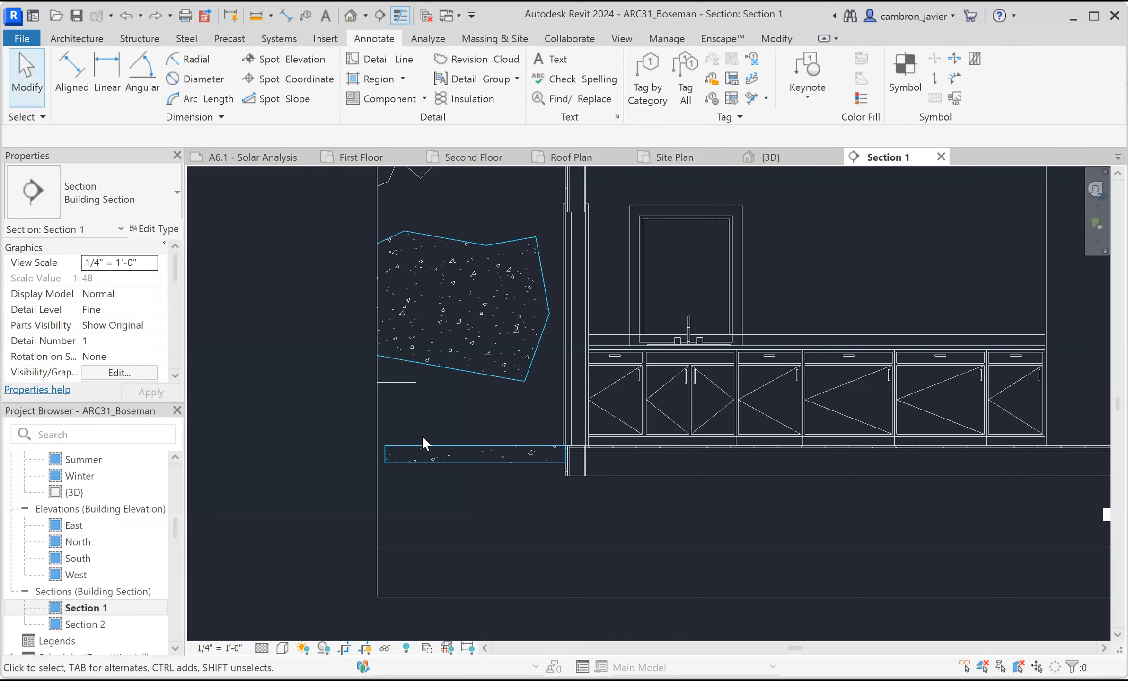
# Delete the entire concrete filled region beside the exterior wall, and undo the deletion.
pyautogui.click(456, 445)
pyautogui.press('Escape')
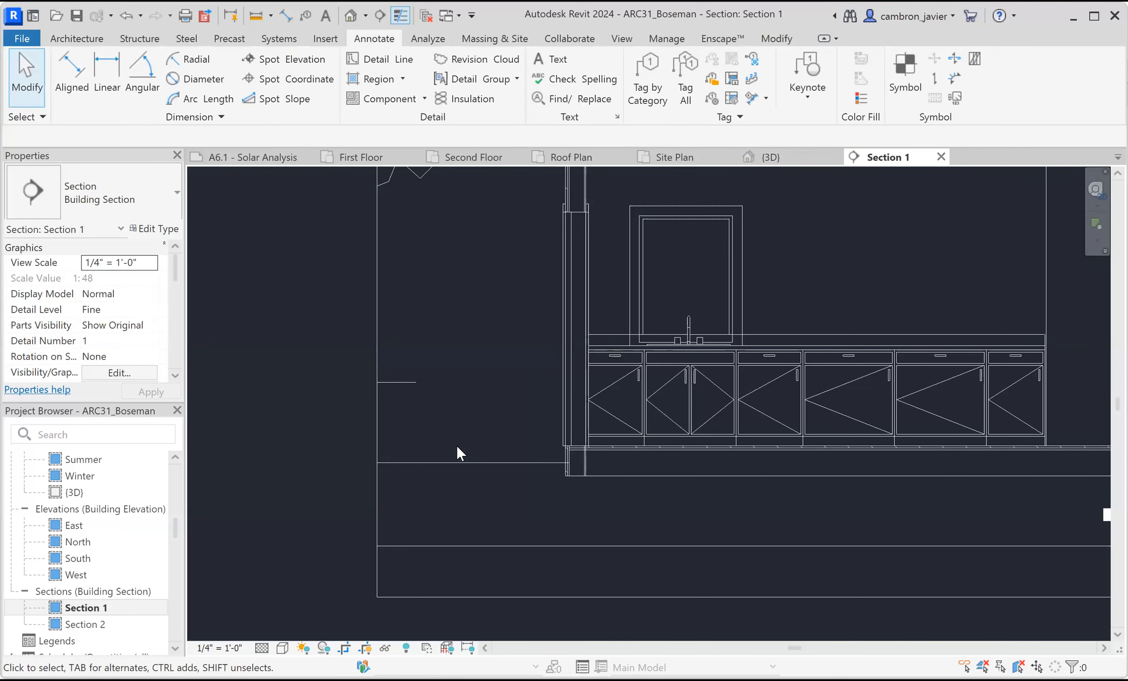
pyautogui.scroll(-2, 453, 412)
pyautogui.scroll(2, 457, 411)
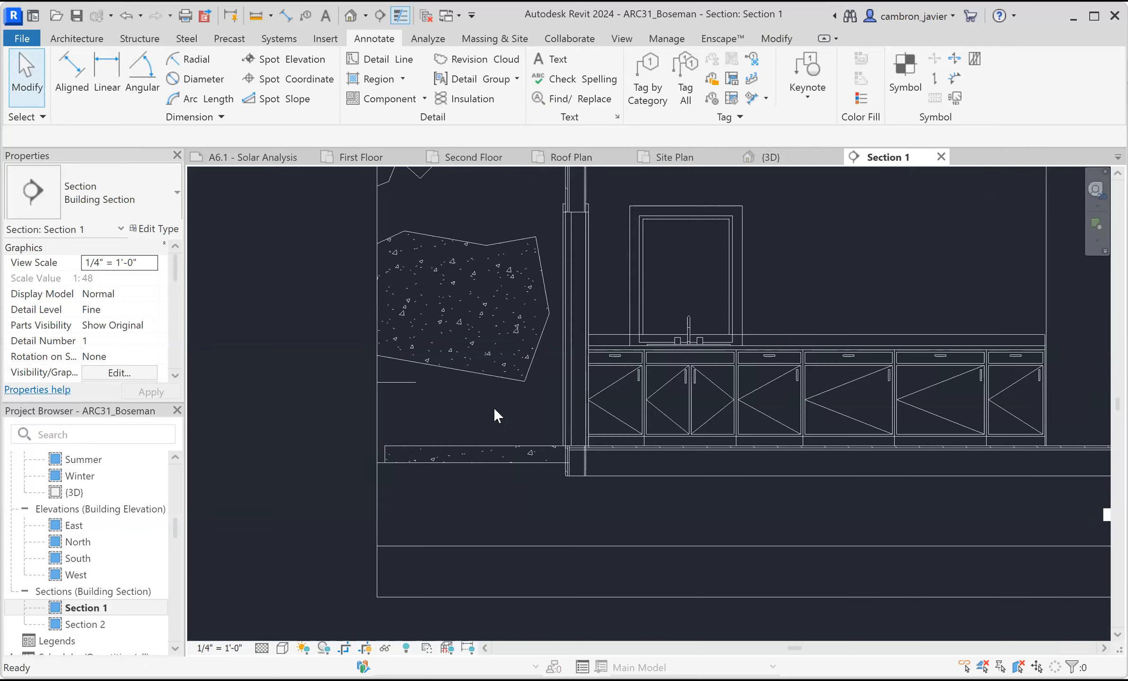
# Undo the recent Section 1 crop region changes on the exterior side.
pyautogui.scroll(-3, 494, 415)
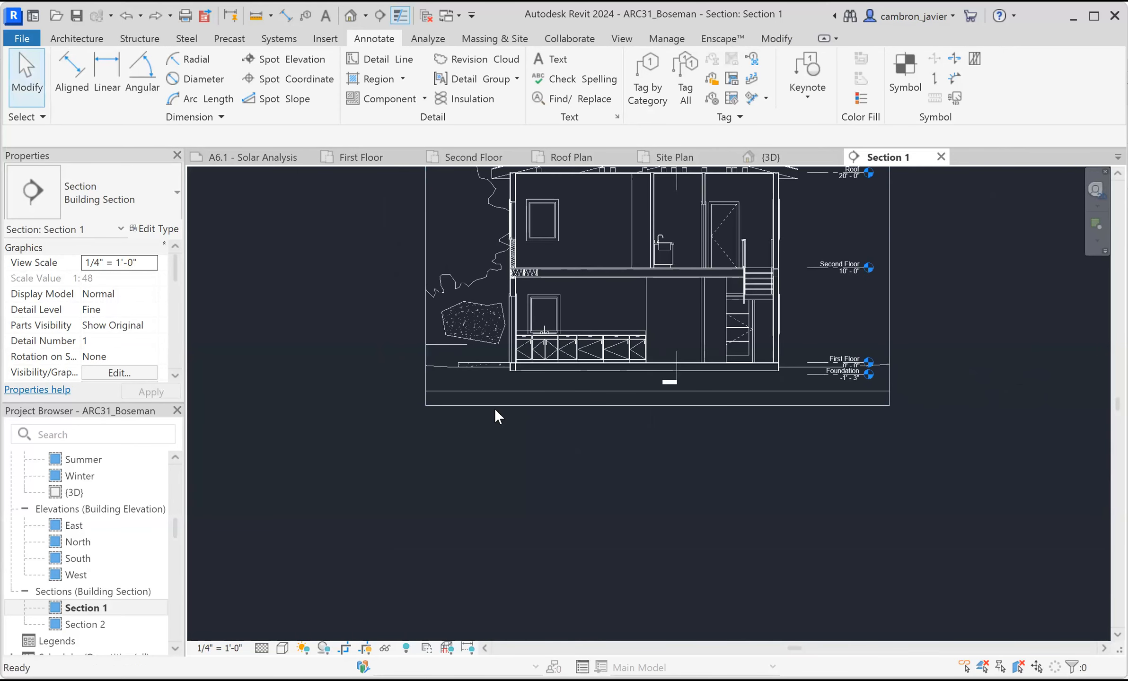
pyautogui.moveTo(495, 416); pyautogui.dragTo(495, 361, button='middle')
pyautogui.scroll(3, 499, 357)
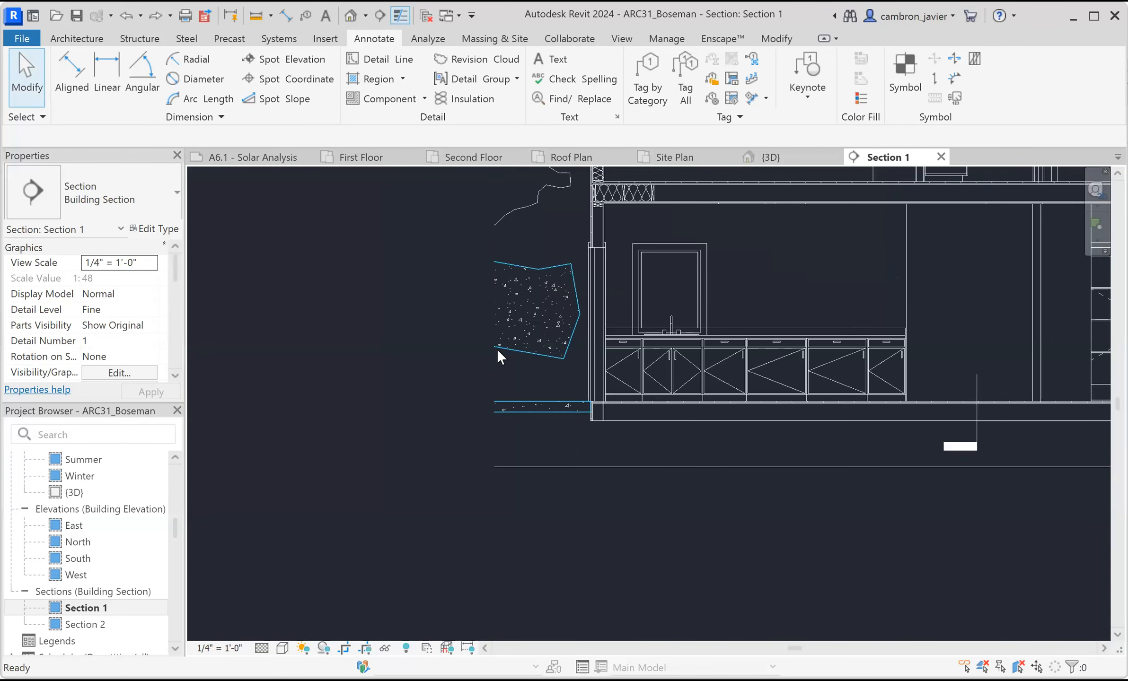
# Edit the concrete filled region's boundary, delete the irregular seven-sided loop so only the rectangle remains, and finish the sketch.
pyautogui.doubleClick(499, 357)
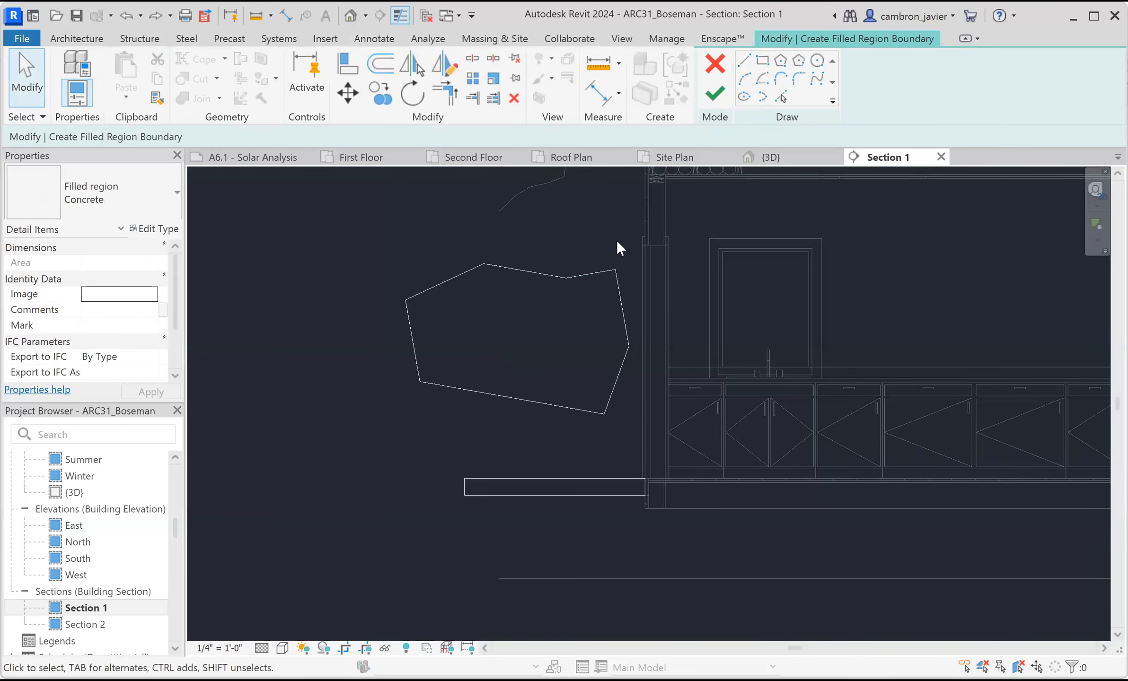
pyautogui.moveTo(634, 240); pyautogui.dragTo(352, 414)
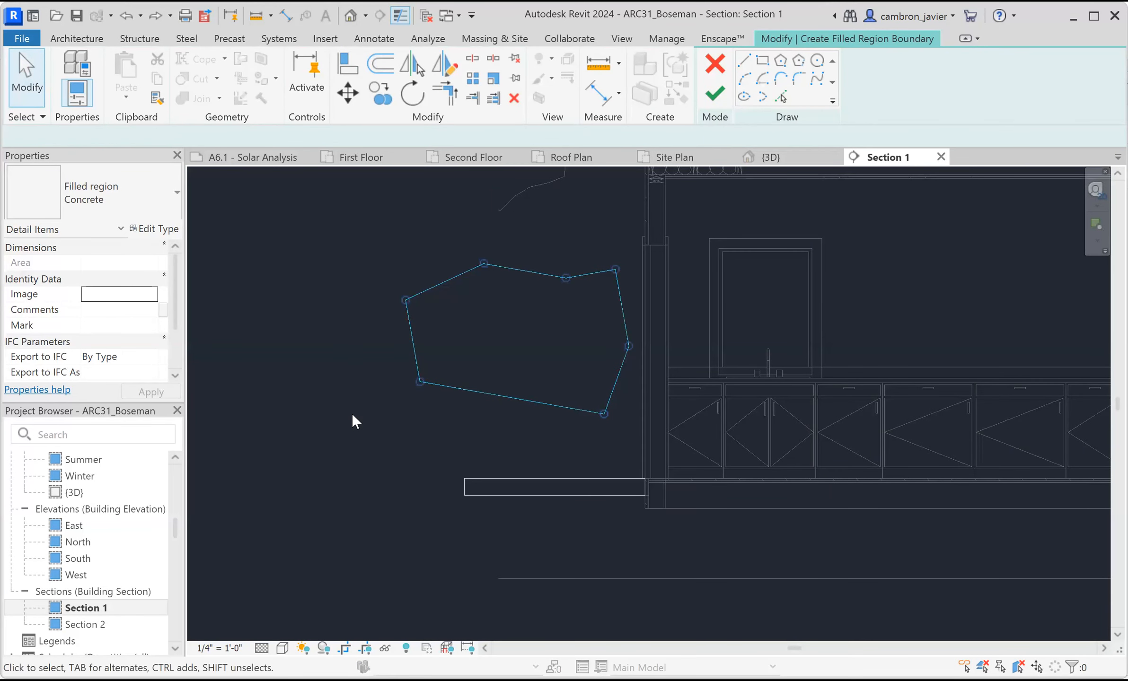
pyautogui.click(543, 255)
pyautogui.click(714, 93)
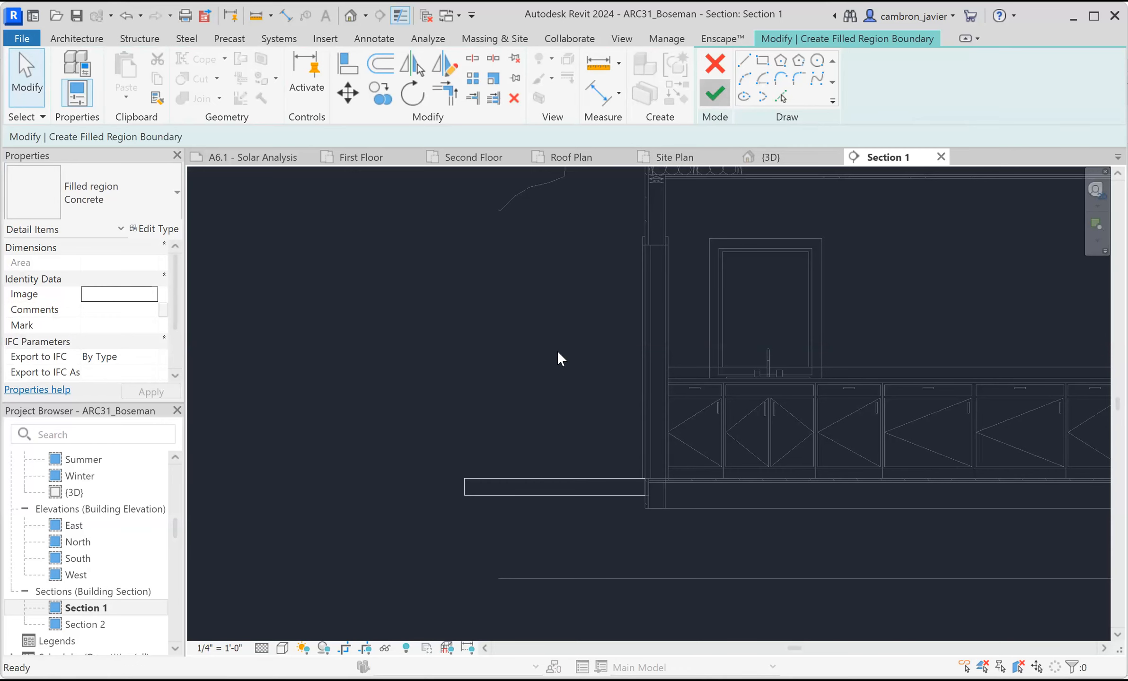
pyautogui.click(508, 412)
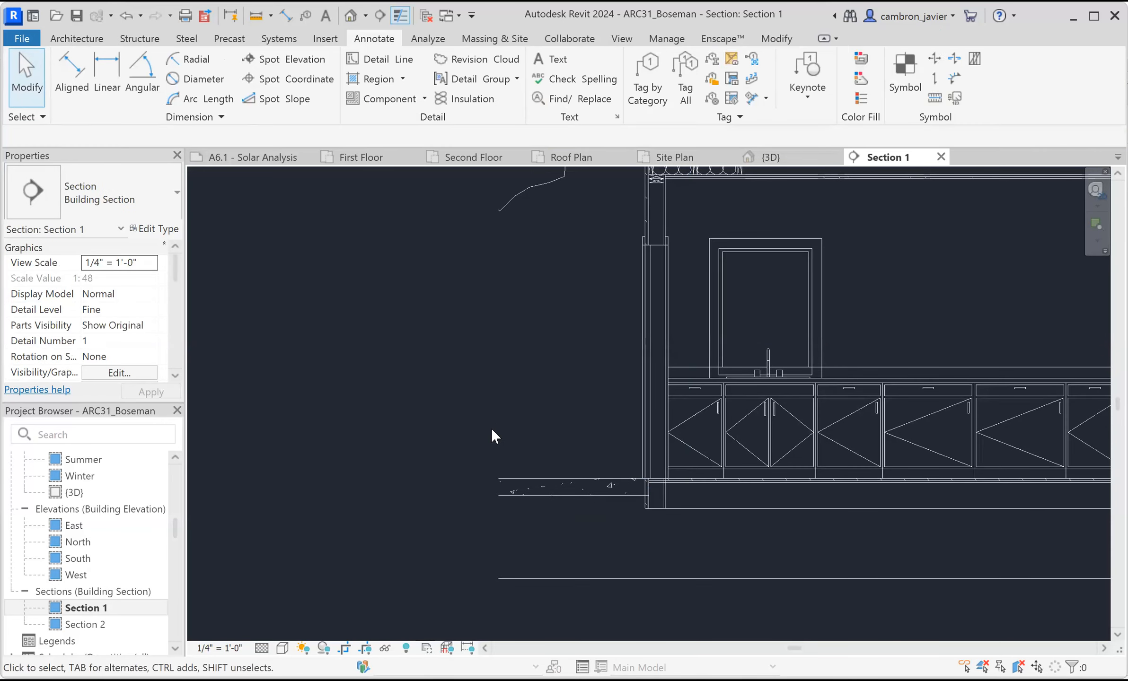
# Start a new filled region in Section 1 and set its type to Wood 1.
pyautogui.scroll(-2, 490, 429)
pyautogui.moveTo(866, 365); pyautogui.dragTo(724, 526, button='middle')
pyautogui.scroll(1, 599, 347)
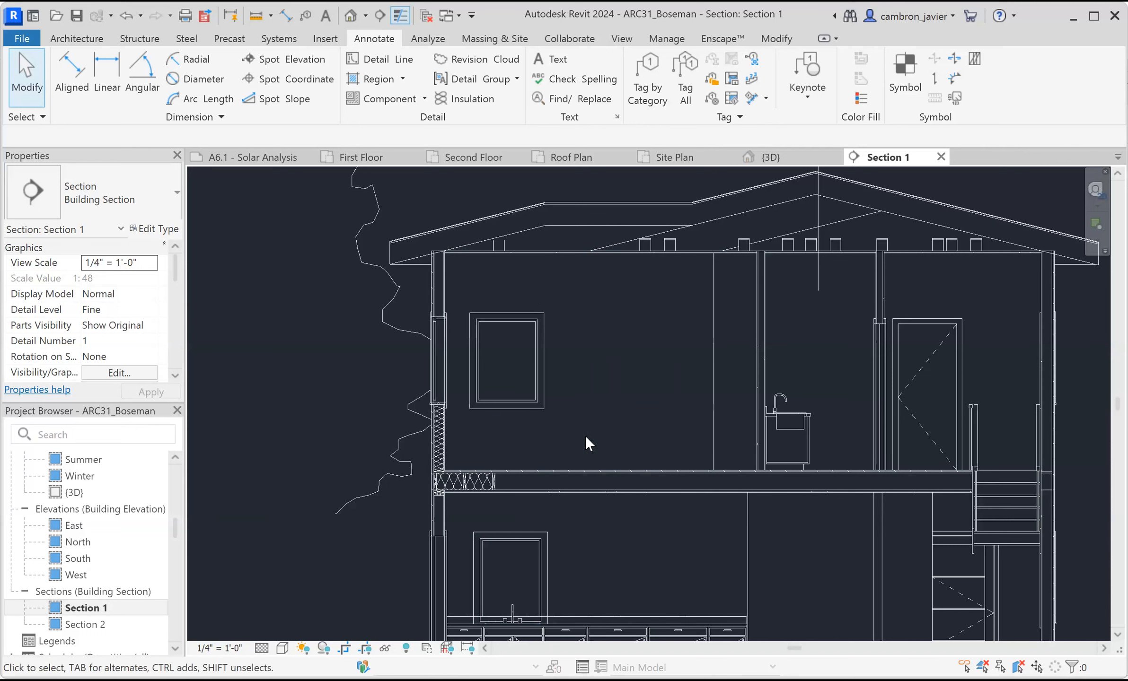
pyautogui.scroll(1, 533, 439)
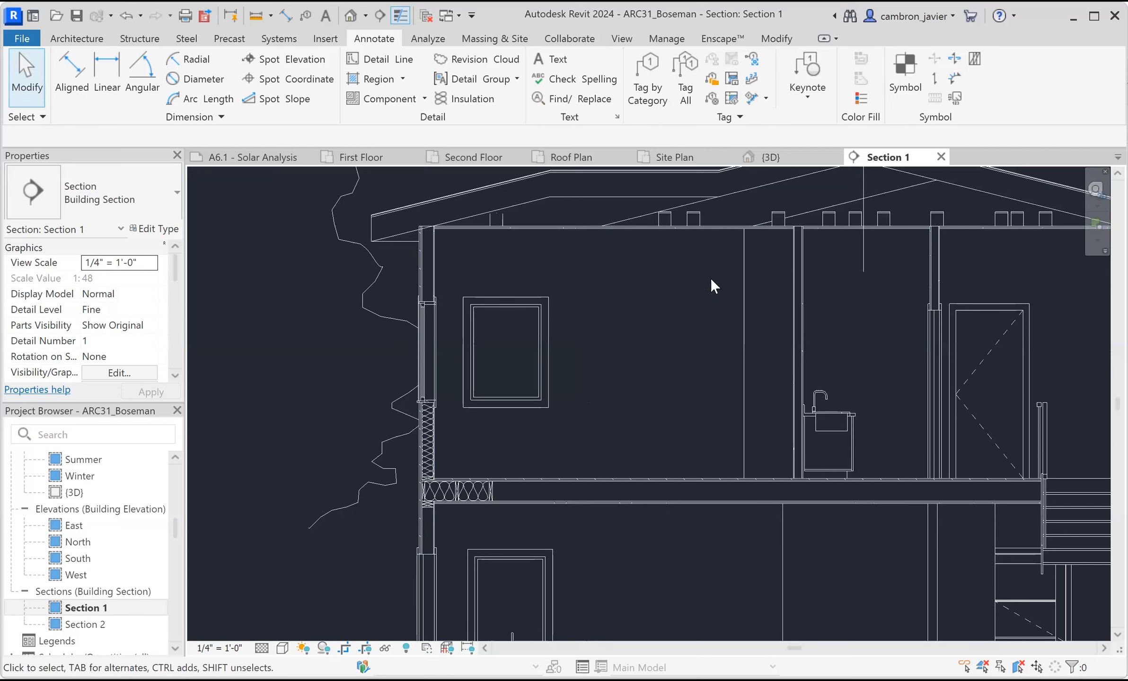
pyautogui.moveTo(657, 317); pyautogui.dragTo(616, 326, button='middle')
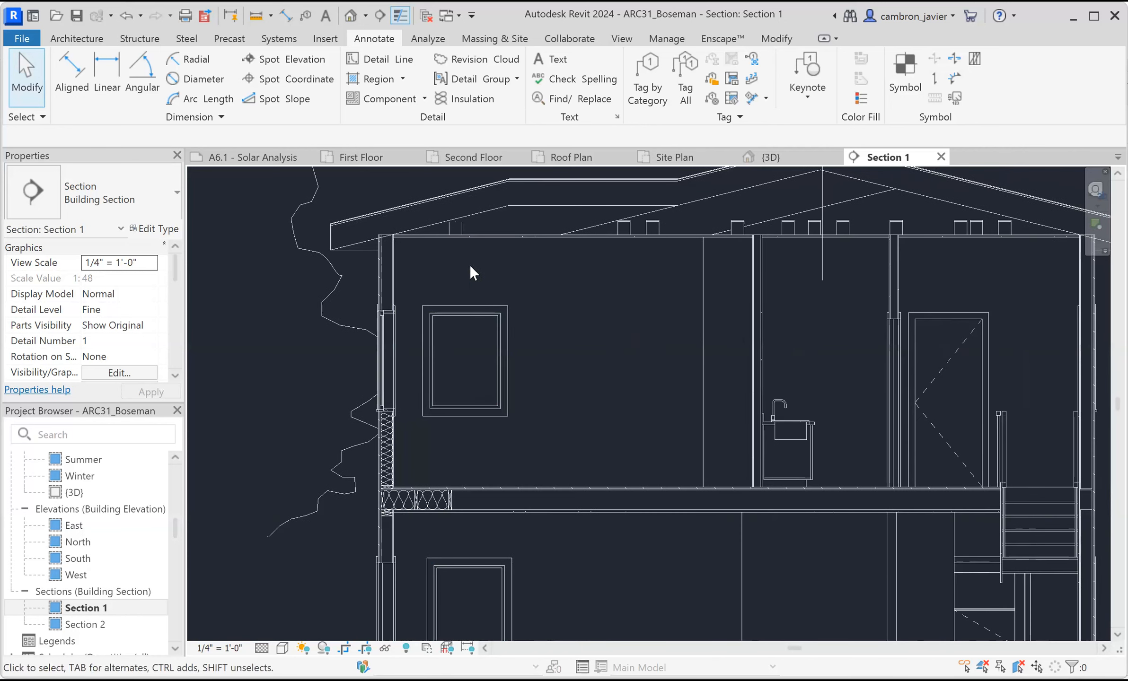
pyautogui.click(383, 82)
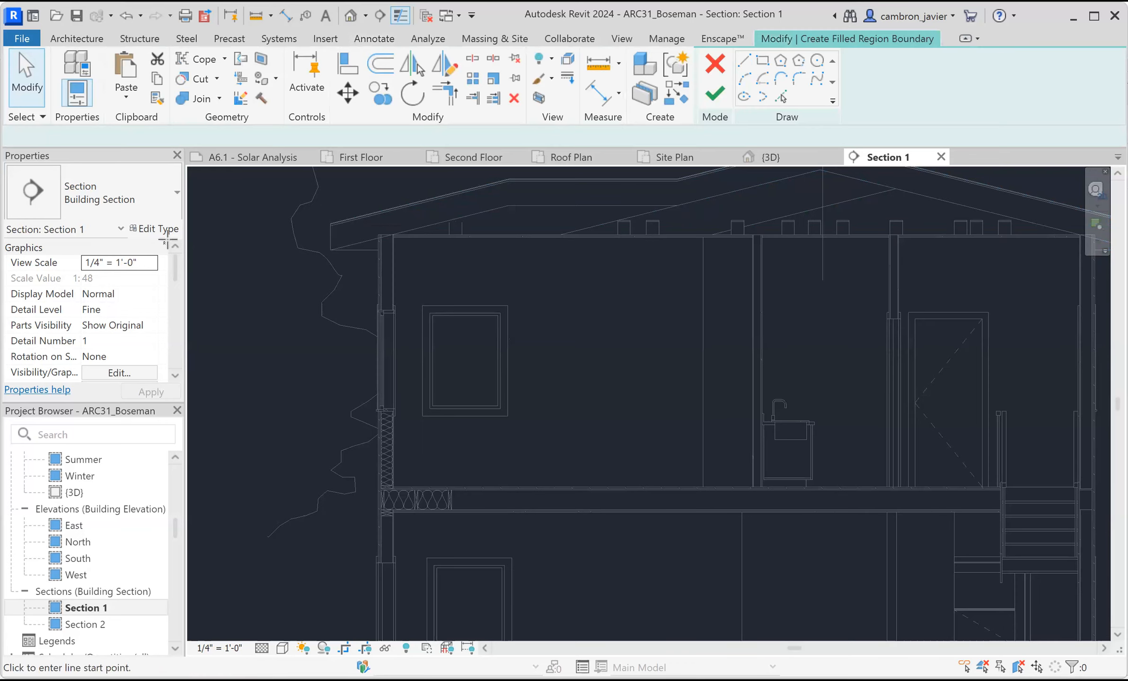
pyautogui.click(158, 199)
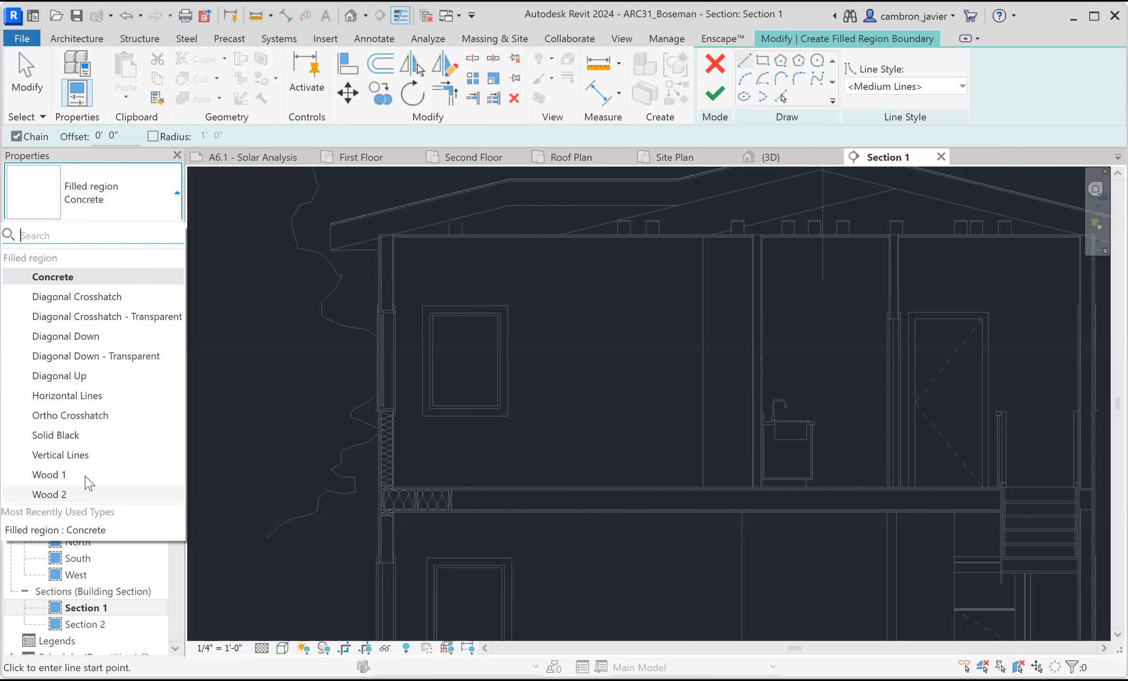
pyautogui.click(52, 475)
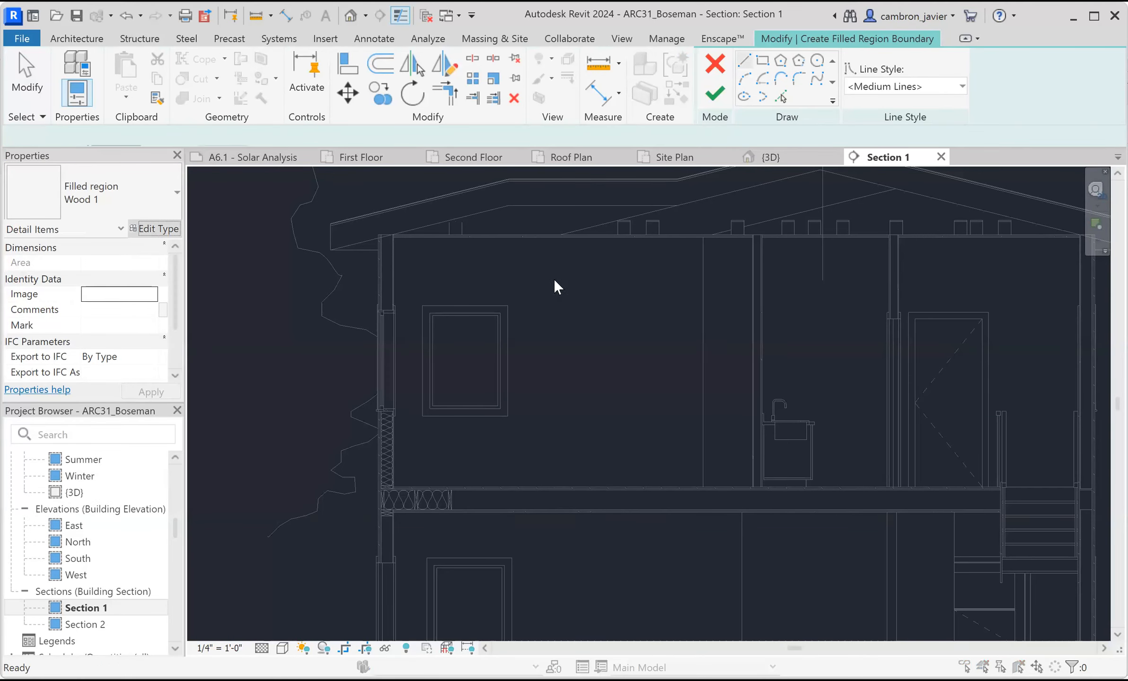
# Examine the foreground drafting fill pattern assigned to the Wood 1 type, and cancel out of the type properties.
pyautogui.click(570, 263)
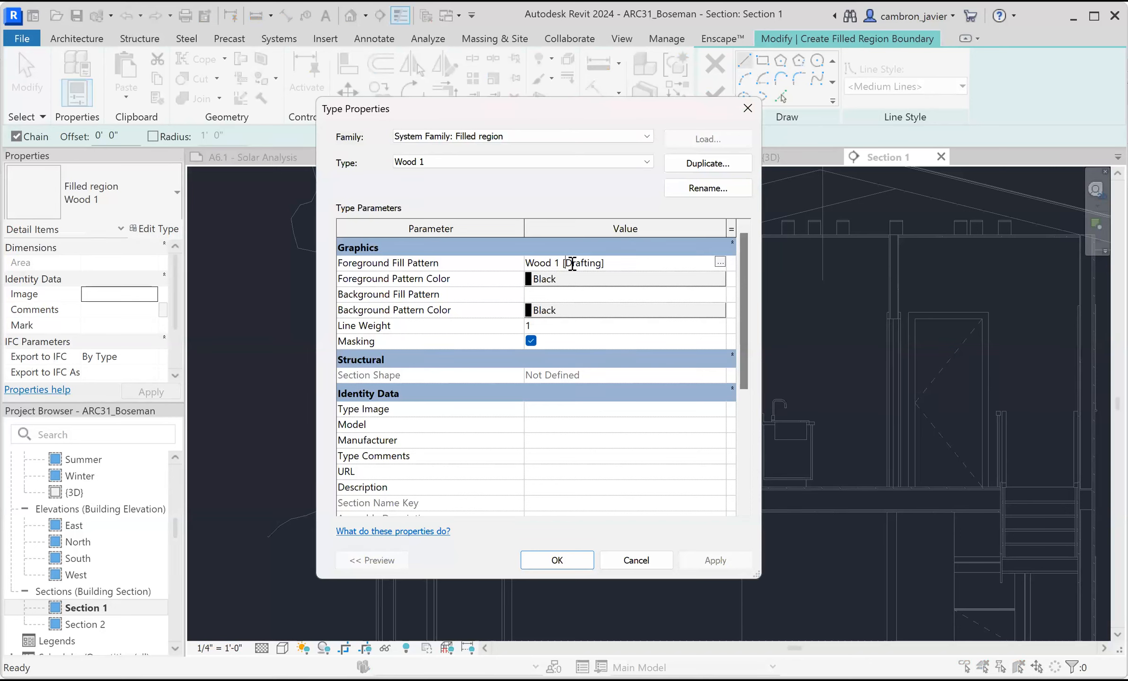
pyautogui.click(720, 263)
pyautogui.moveTo(662, 402); pyautogui.dragTo(666, 417)
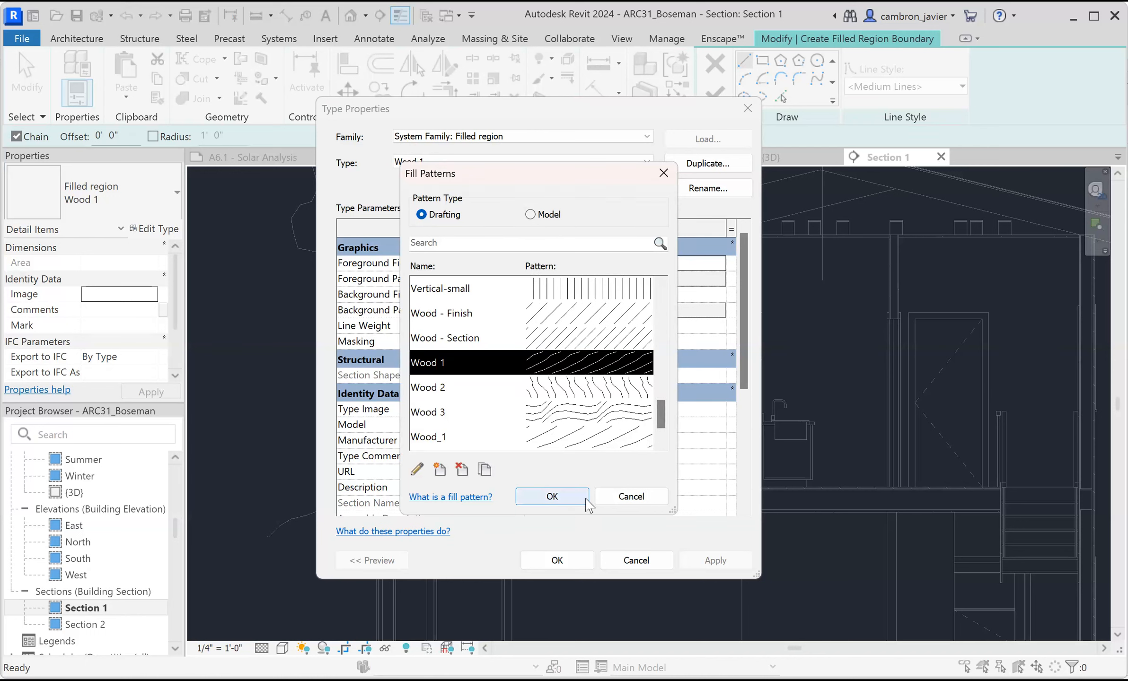
pyautogui.click(615, 499)
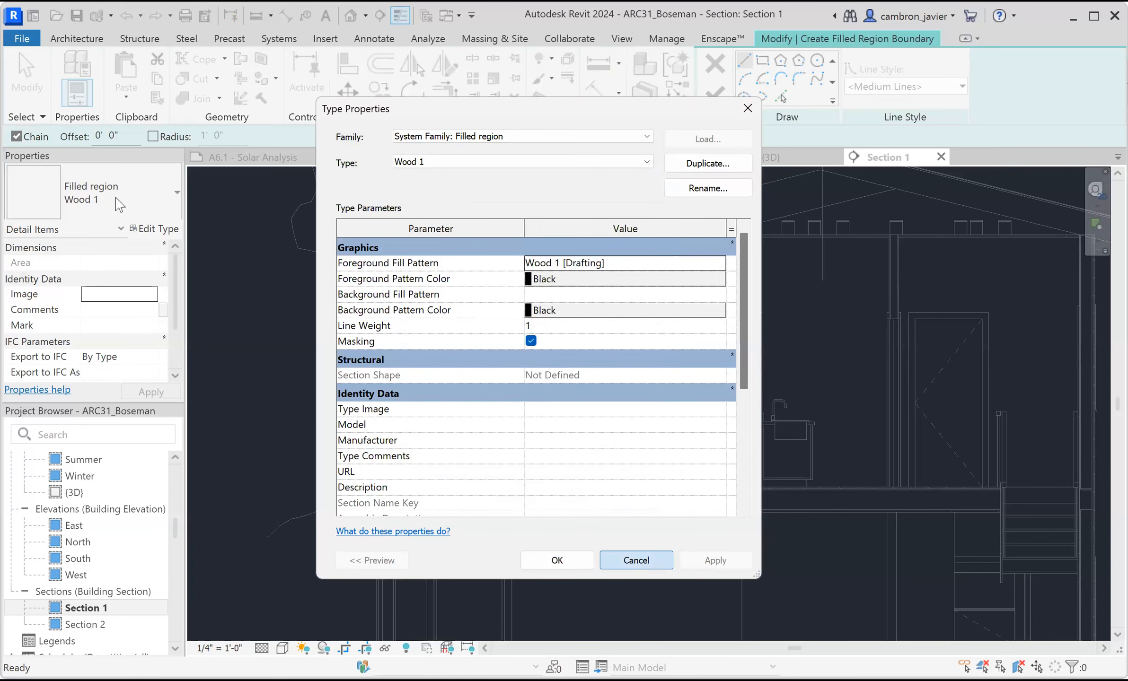
pyautogui.press('Escape')
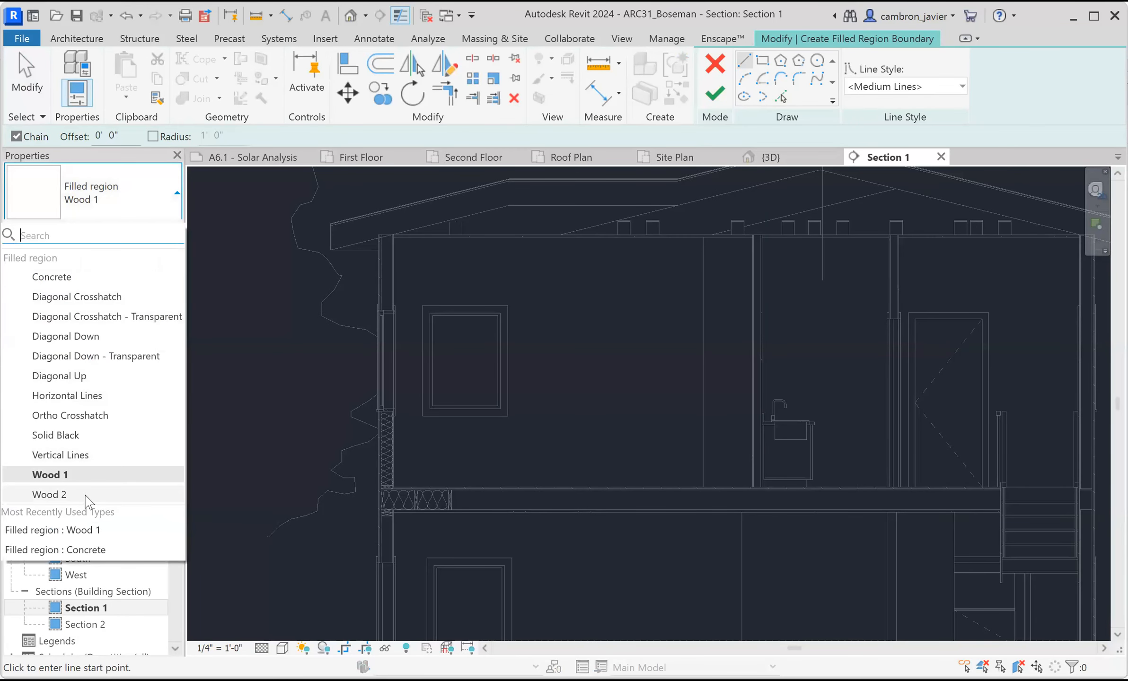
# Set the new filled region's type to Wood 2.
pyautogui.click(86, 496)
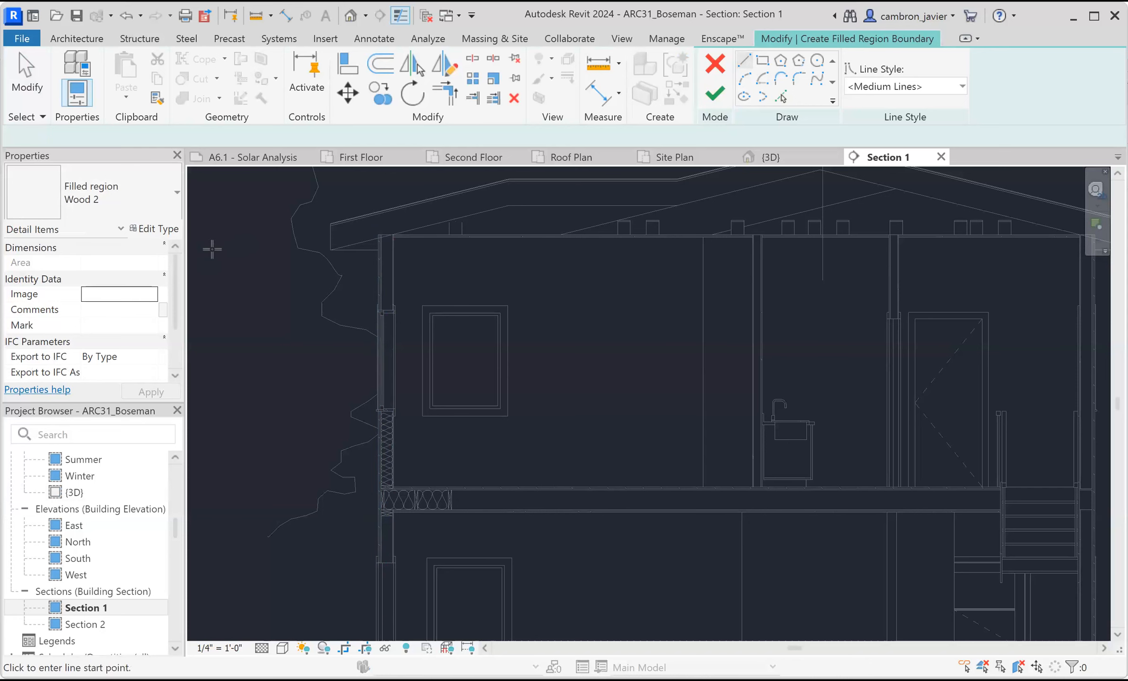
pyautogui.scroll(-2, 416, 246)
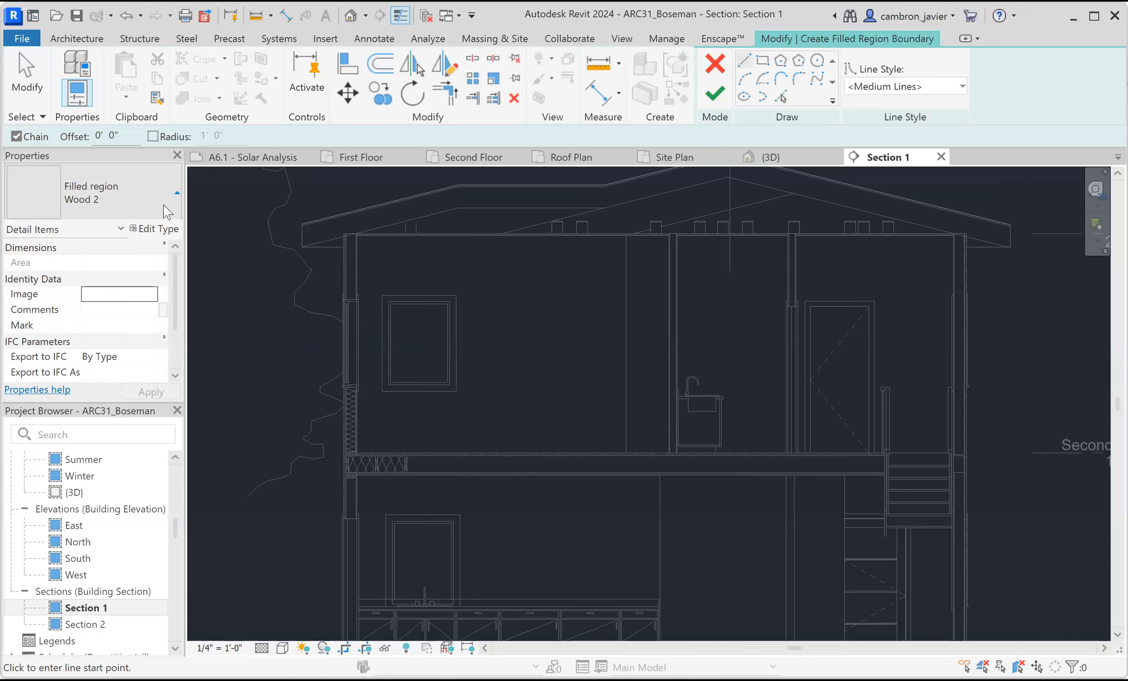
pyautogui.click(221, 336)
# Browse the drafting fill patterns available for the Wood 2 type's foreground, and cancel both dialogs.
pyautogui.click(154, 229)
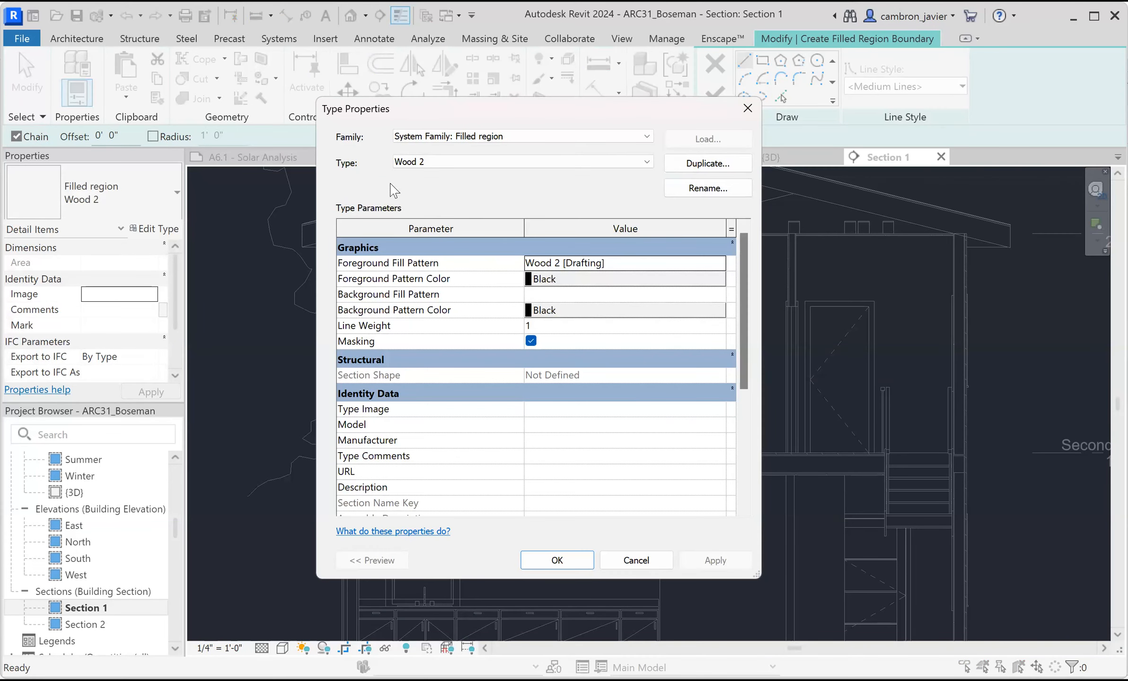
pyautogui.click(637, 270)
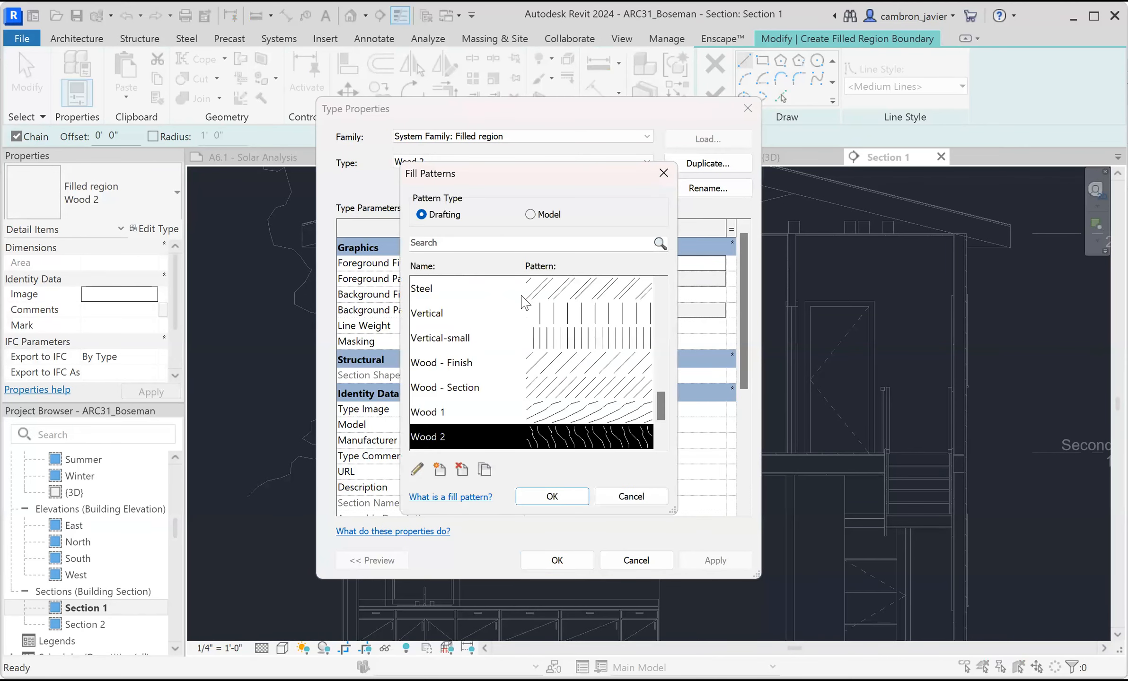
pyautogui.scroll(7, 523, 307)
pyautogui.scroll(-7, 526, 369)
pyautogui.scroll(-2, 525, 369)
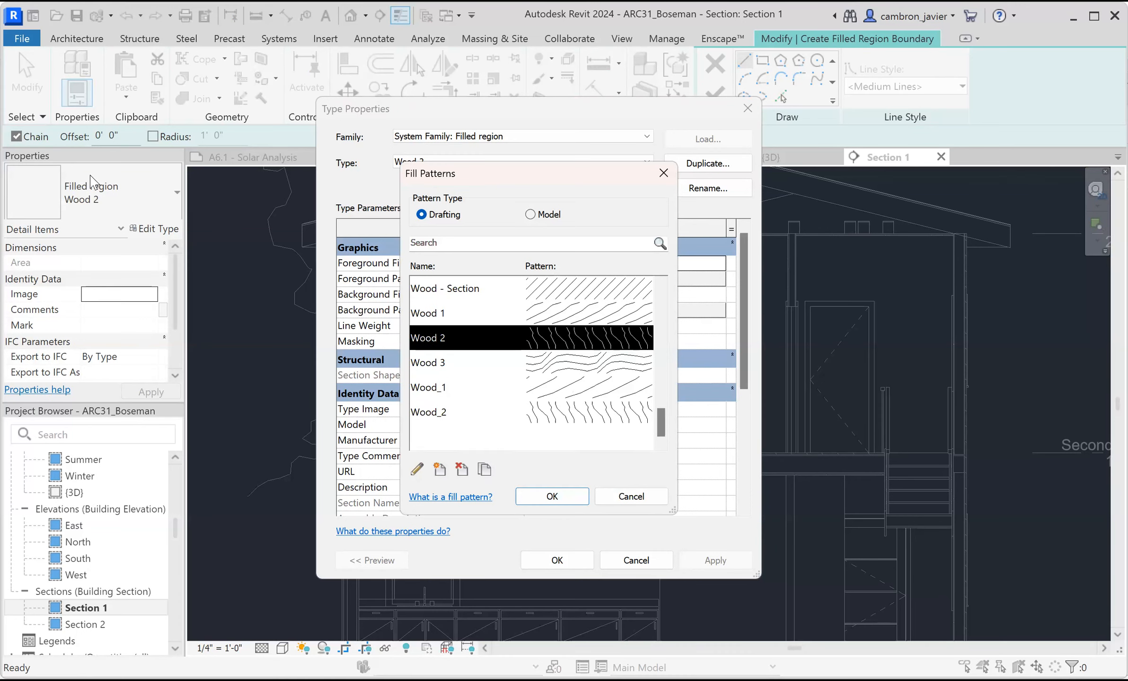
pyautogui.scroll(2, 533, 354)
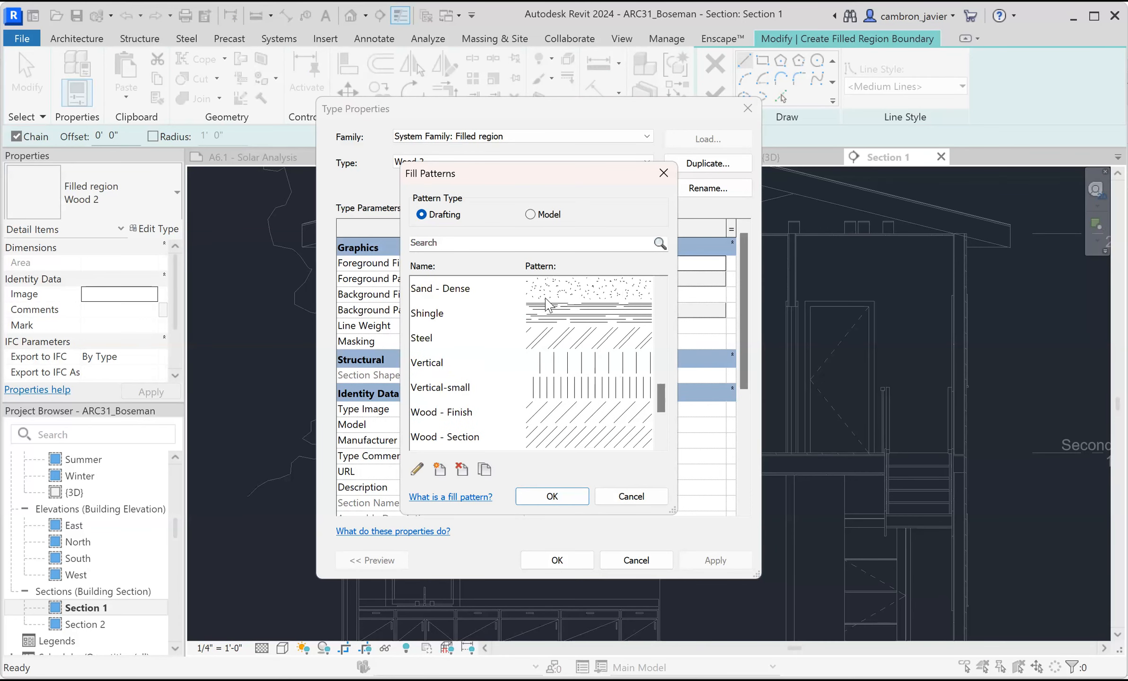
pyautogui.scroll(1, 528, 293)
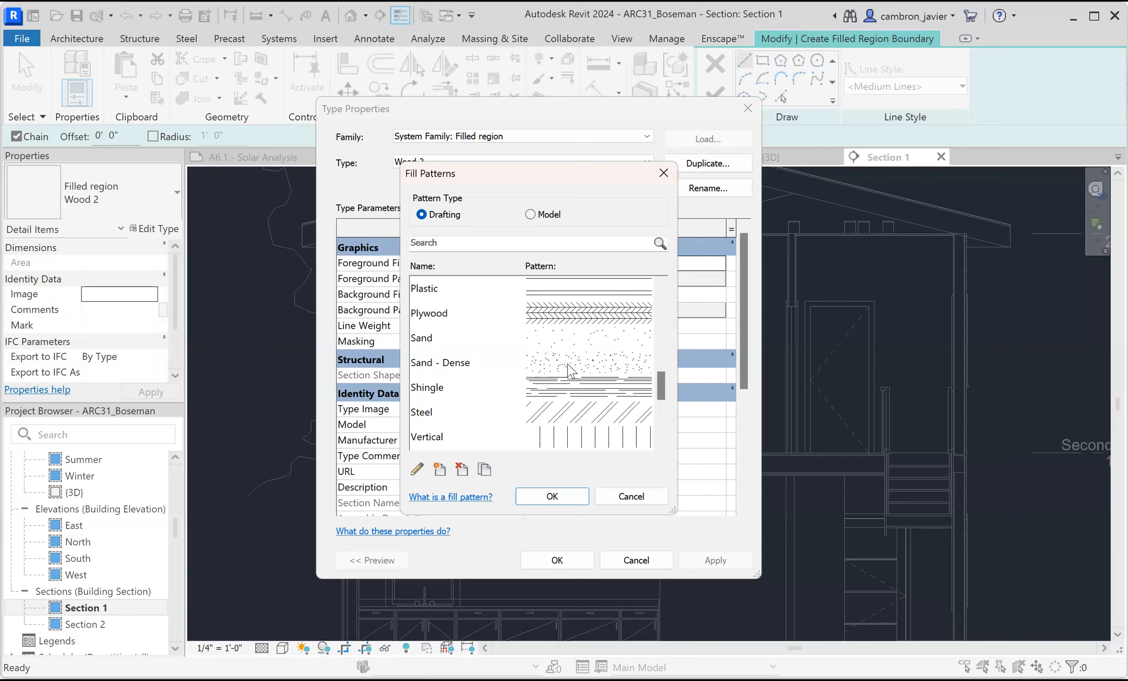
pyautogui.scroll(3, 569, 371)
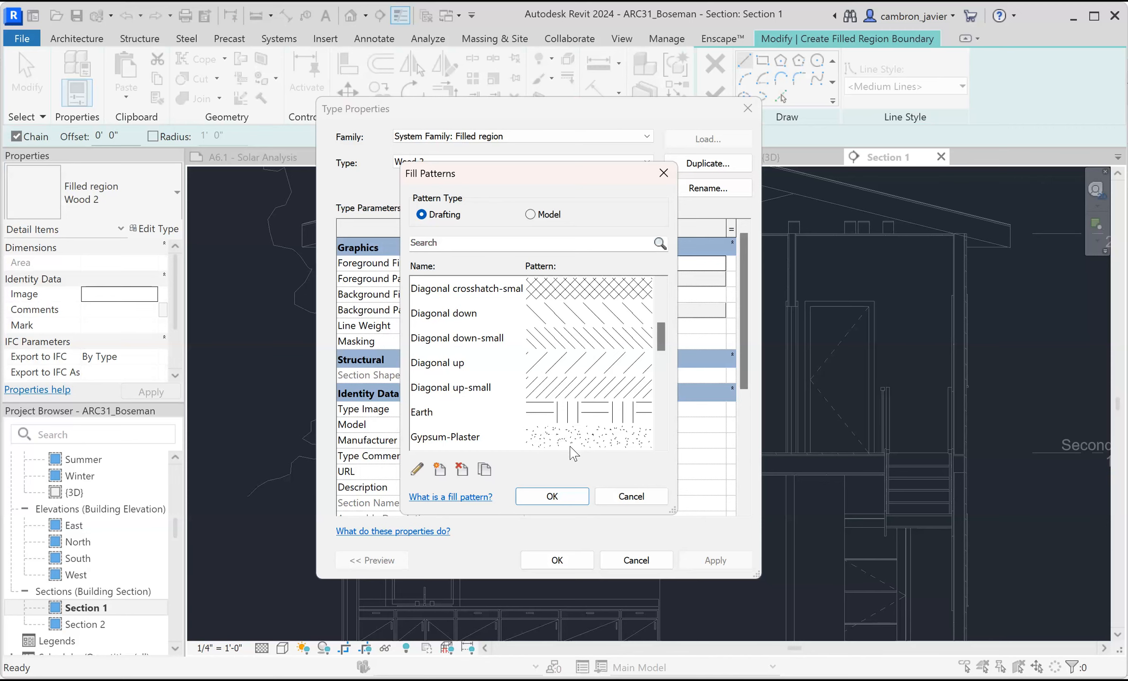
pyautogui.click(630, 497)
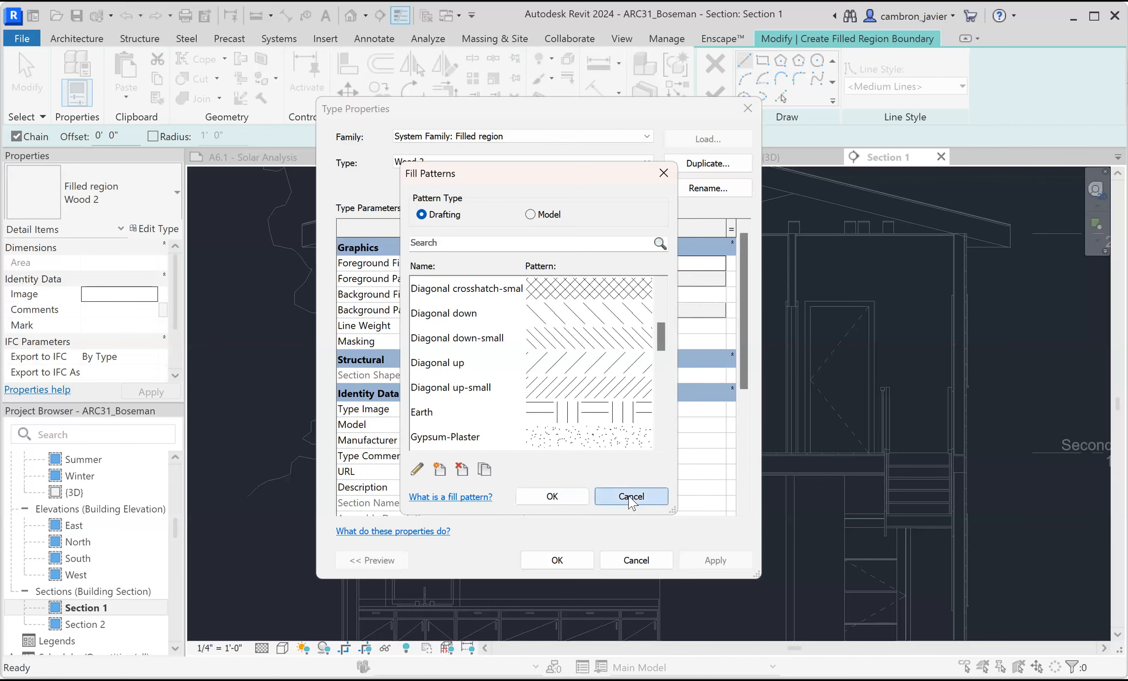
pyautogui.click(637, 561)
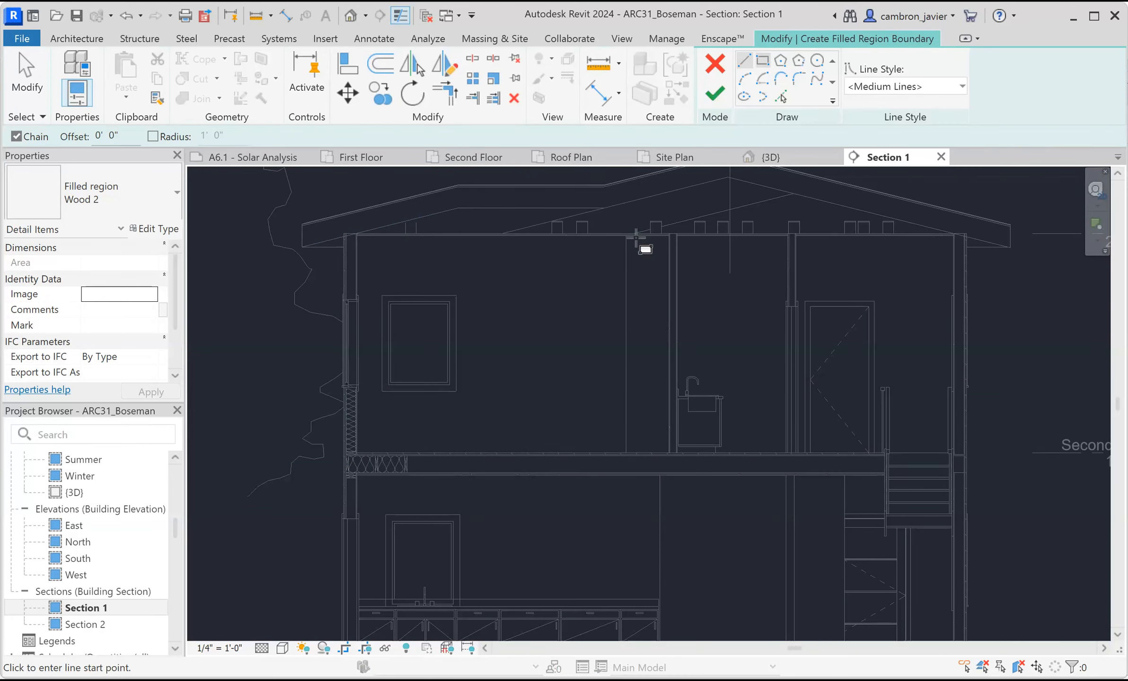
# Sketch a rectangular Wood 2 boundary filling the upper-floor room with the window, from its ceiling corner to the opposite floor corner.
pyautogui.scroll(5, 637, 237)
pyautogui.click(625, 221)
pyautogui.click(541, 321)
pyautogui.scroll(2, 423, 370)
pyautogui.moveTo(422, 370)
pyautogui.mouseDown(button='middle')
pyautogui.moveTo(501, 328)
pyautogui.moveTo(600, 300)
pyautogui.moveTo(596, 350)
pyautogui.mouseUp(button='middle')
pyautogui.scroll(5, 420, 443)
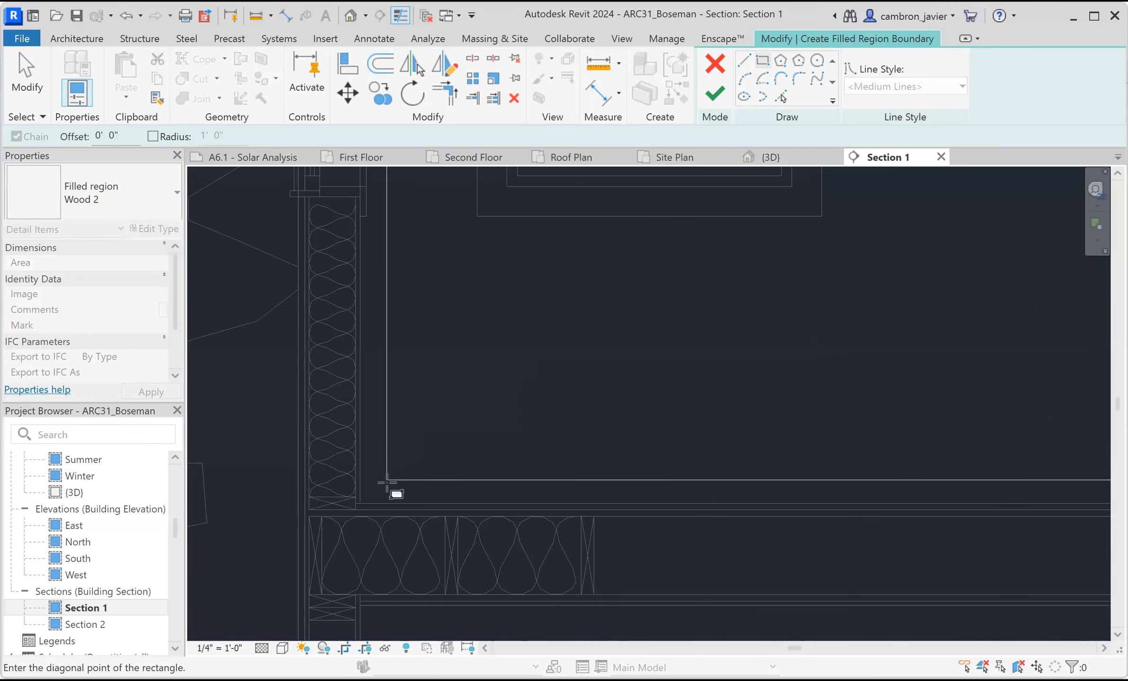
pyautogui.click(360, 503)
# Sketch an inner rectangle around the room window's outer trim, 3' - 4 1/2" by 4' - 4 1/2", to cut it out of the region.
pyautogui.scroll(-4, 398, 305)
pyautogui.moveTo(423, 257); pyautogui.dragTo(494, 455, button='middle')
pyautogui.moveTo(479, 350); pyautogui.dragTo(437, 451, button='middle')
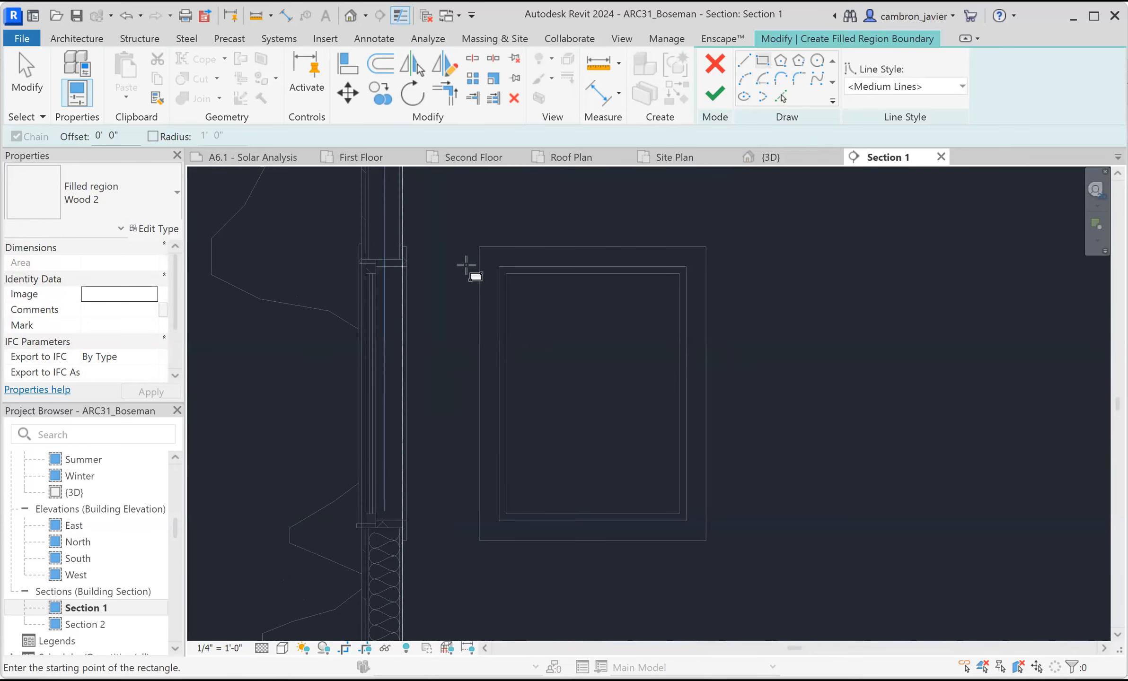
pyautogui.click(479, 246)
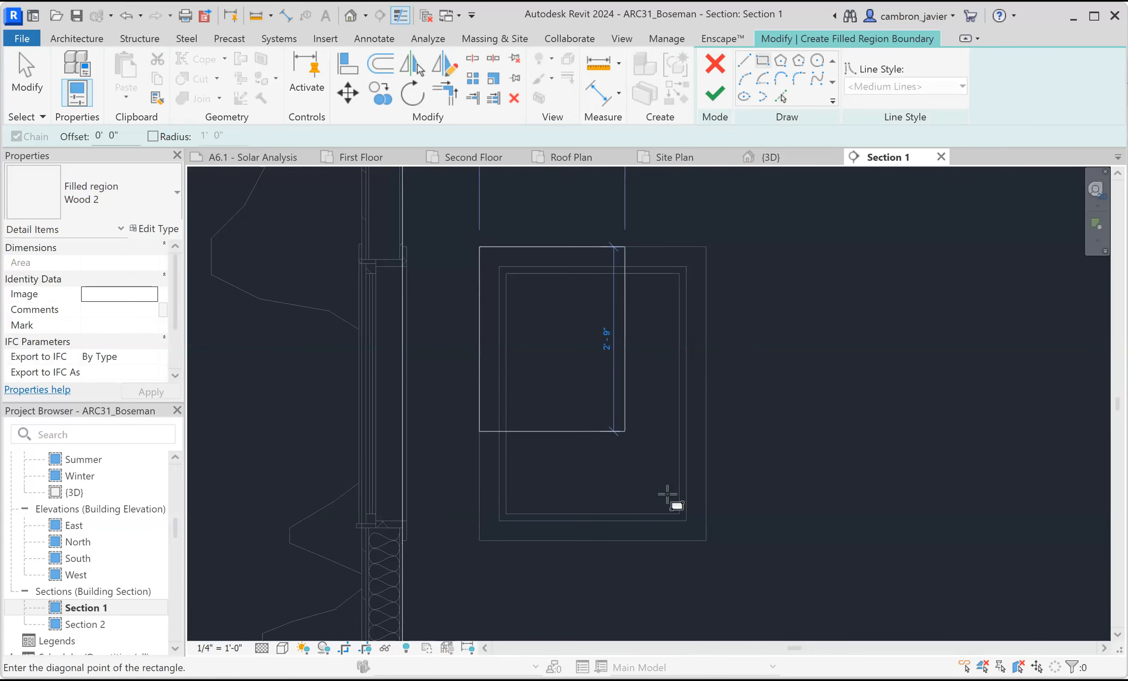
pyautogui.click(706, 540)
pyautogui.scroll(-5, 568, 360)
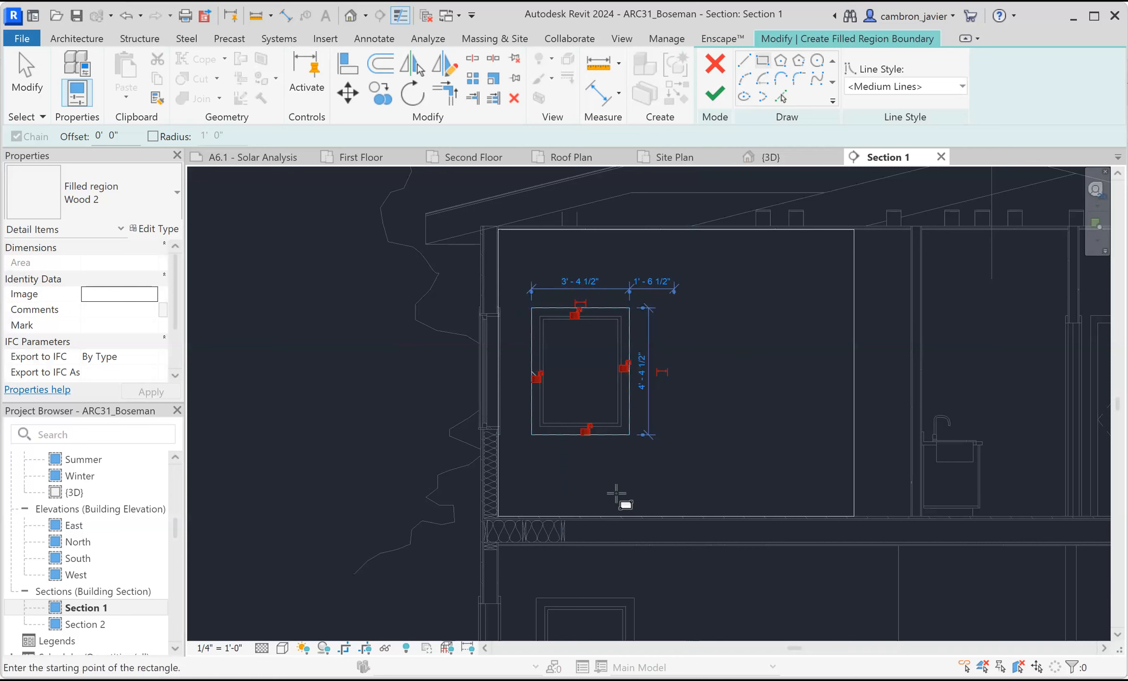
# Sketch a three-sided line outline around the trim of the window cut in the exterior wall, ending on the region's vertical boundary.
pyautogui.scroll(1, 520, 301)
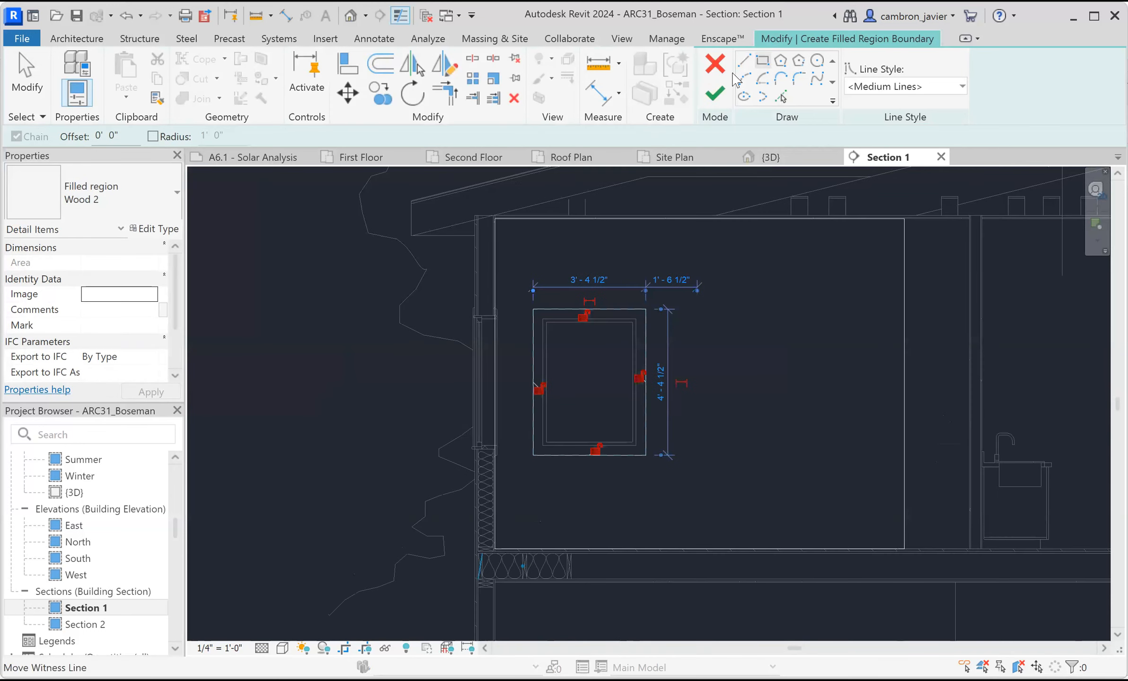
pyautogui.click(744, 61)
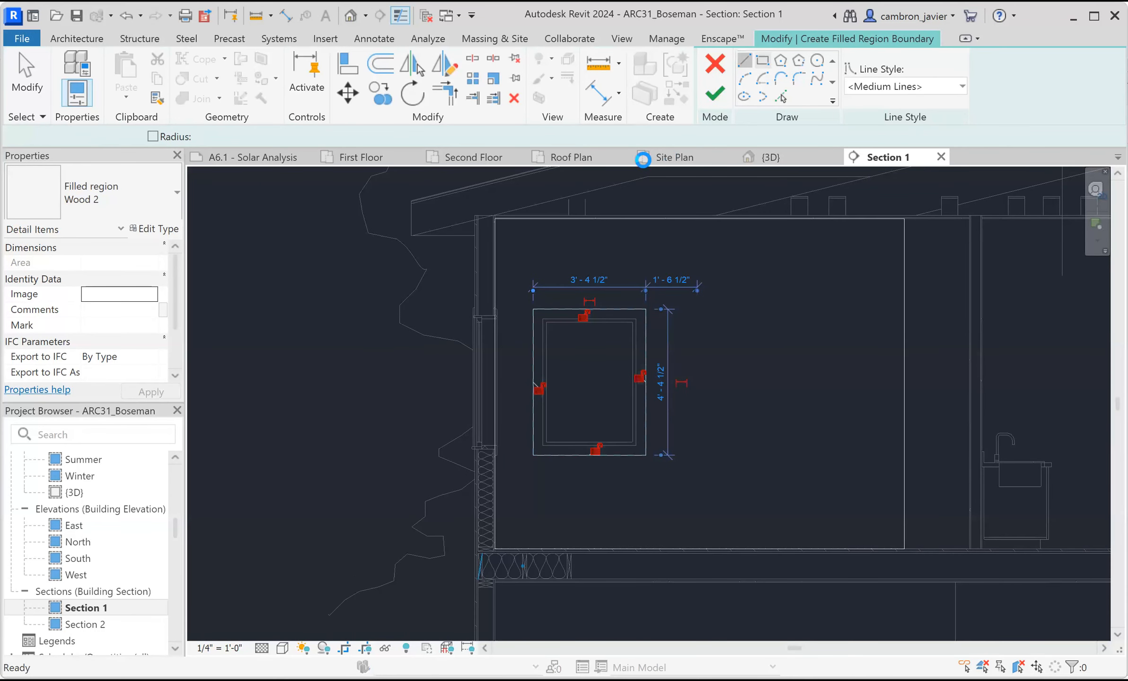
pyautogui.scroll(8, 507, 330)
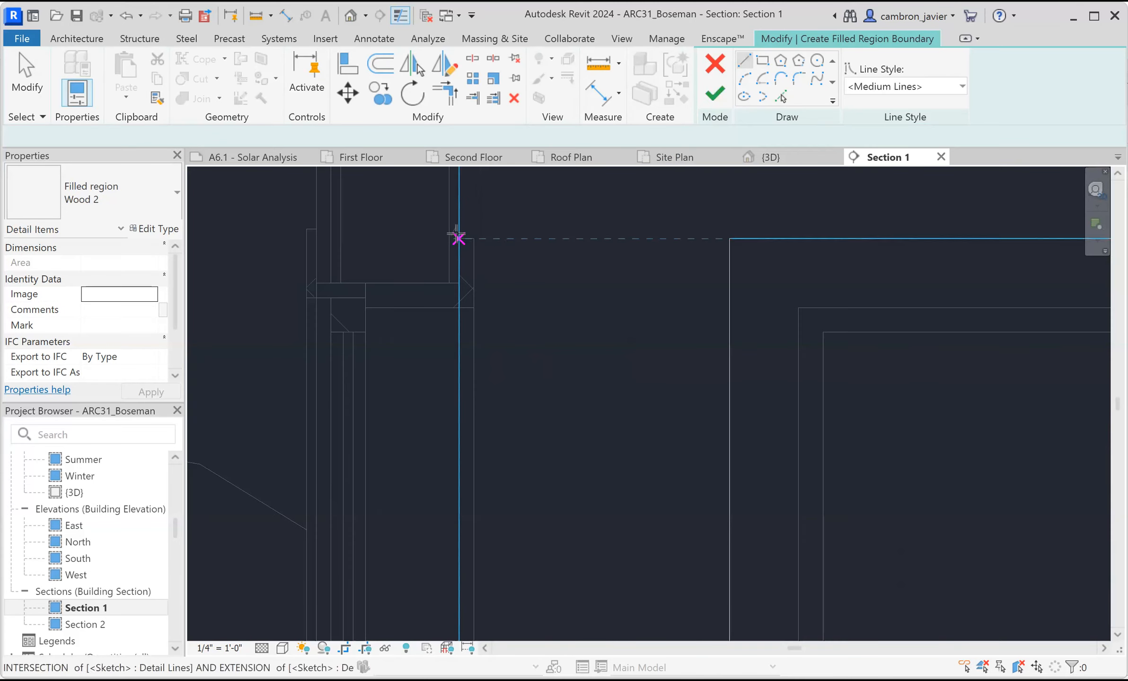
pyautogui.click(471, 239)
pyautogui.scroll(-4, 539, 248)
pyautogui.moveTo(551, 292); pyautogui.dragTo(539, 178, button='middle')
pyautogui.scroll(-1, 539, 178)
pyautogui.scroll(2, 509, 547)
pyautogui.click(504, 521)
pyautogui.click(491, 521)
pyautogui.scroll(-2, 589, 447)
pyautogui.press('Escape')
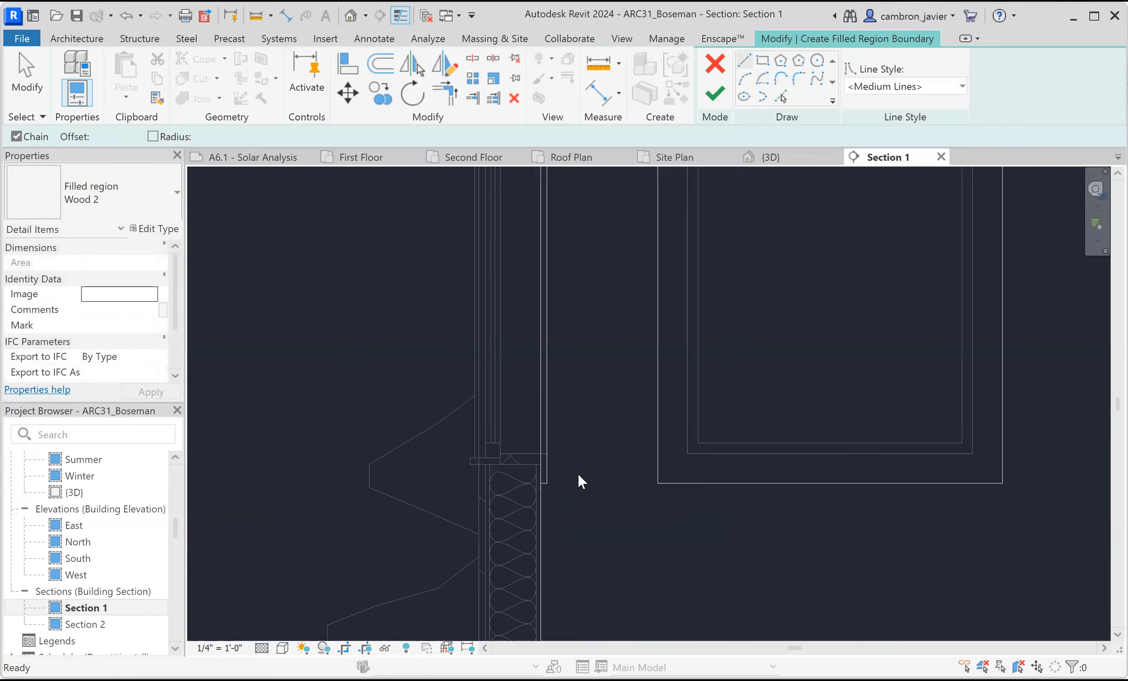
# Split the region's vertical boundary line along the exterior wall at a point between the ends of the trim outline.
pyautogui.scroll(1, 528, 473)
pyautogui.scroll(-2, 600, 347)
pyautogui.moveTo(600, 350); pyautogui.dragTo(459, 487, button='middle')
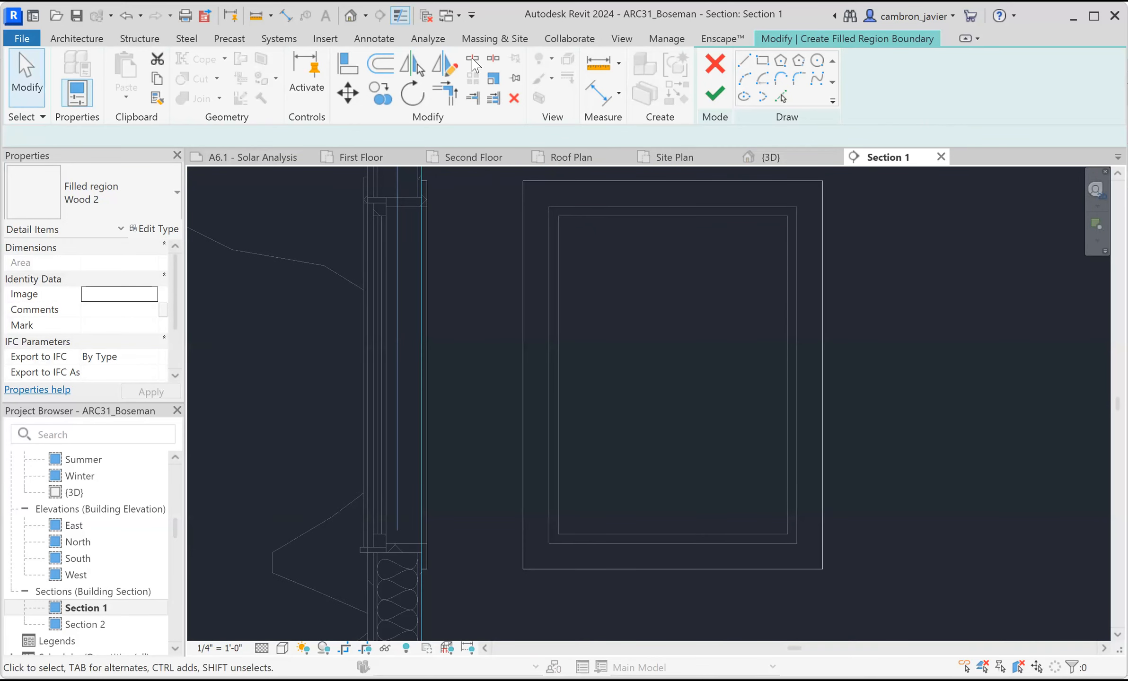
pyautogui.click(425, 204)
pyautogui.press('s')
pyautogui.press('l')
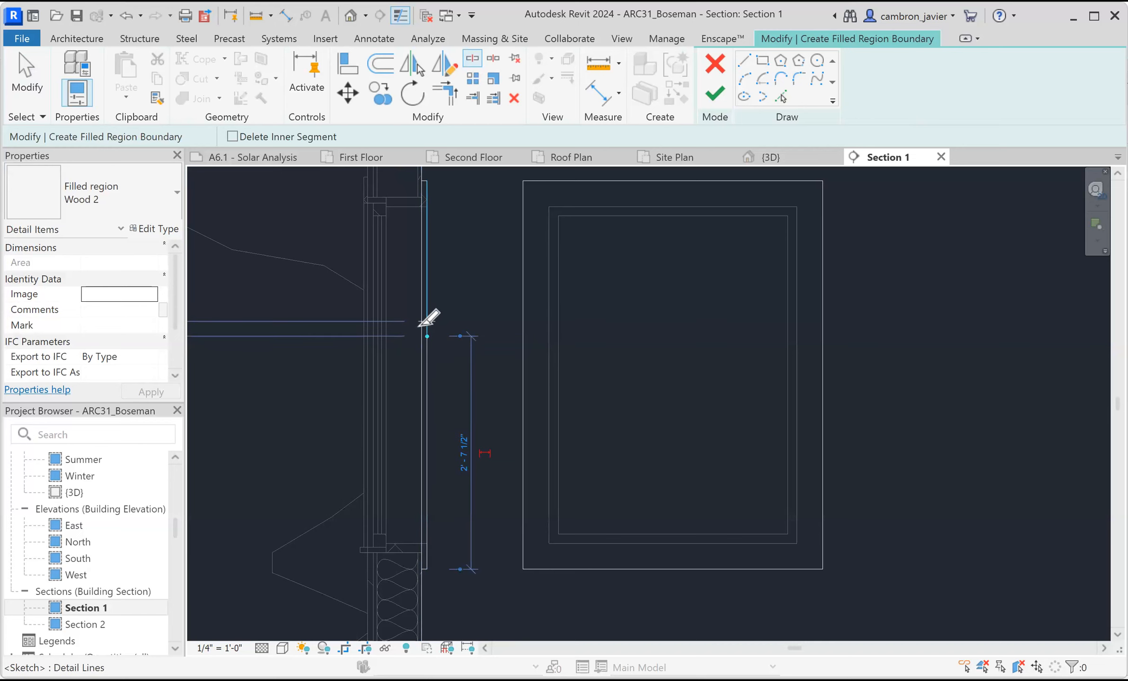
pyautogui.click(415, 325)
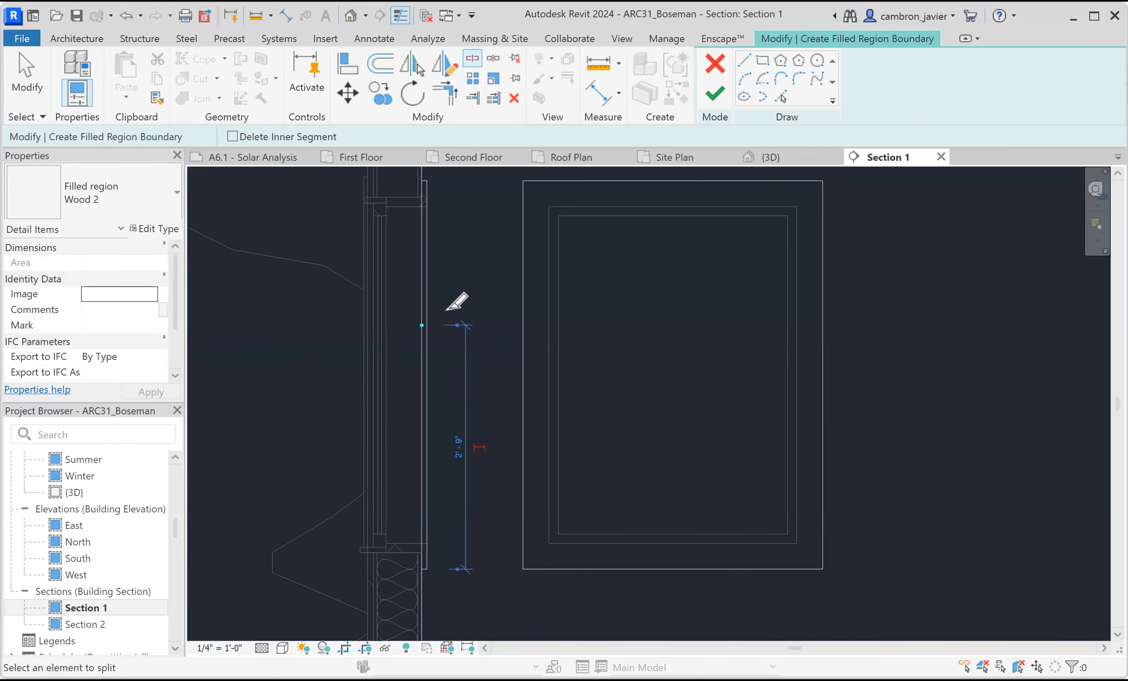
pyautogui.moveTo(472, 267); pyautogui.dragTo(500, 441, button='middle')
pyautogui.press('Escape')
# Trim the split boundary lines to the upper and lower ends of the window trim outline so the loop follows the trim.
pyautogui.scroll(2, 460, 345)
pyautogui.press('t')
pyautogui.press('r')
pyautogui.click(443, 348)
pyautogui.scroll(2, 444, 364)
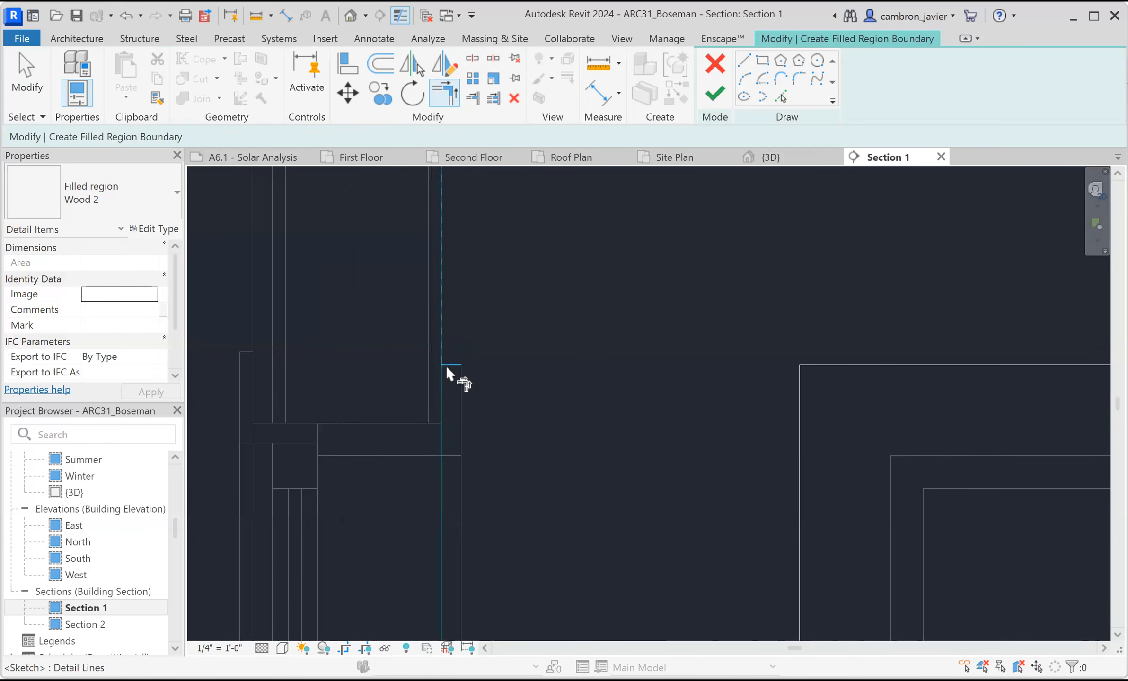
pyautogui.scroll(-5, 478, 355)
pyautogui.moveTo(512, 361); pyautogui.dragTo(513, 110, button='middle')
pyautogui.scroll(2, 473, 454)
pyautogui.click(477, 435)
pyautogui.scroll(2, 477, 416)
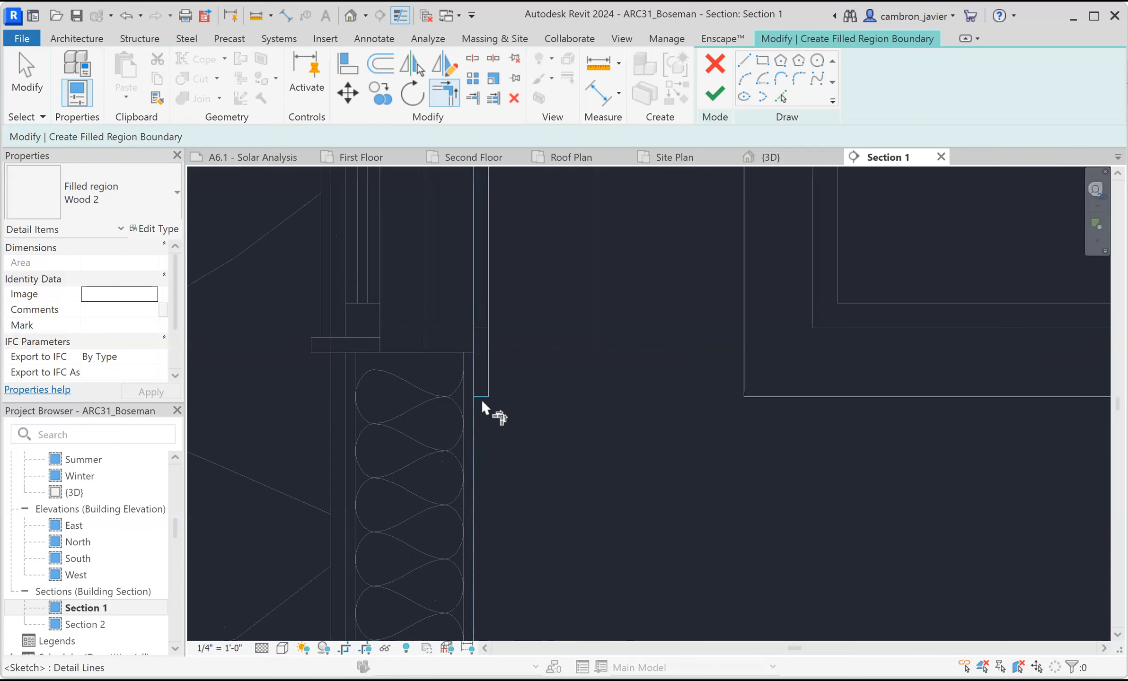
pyautogui.scroll(-6, 523, 461)
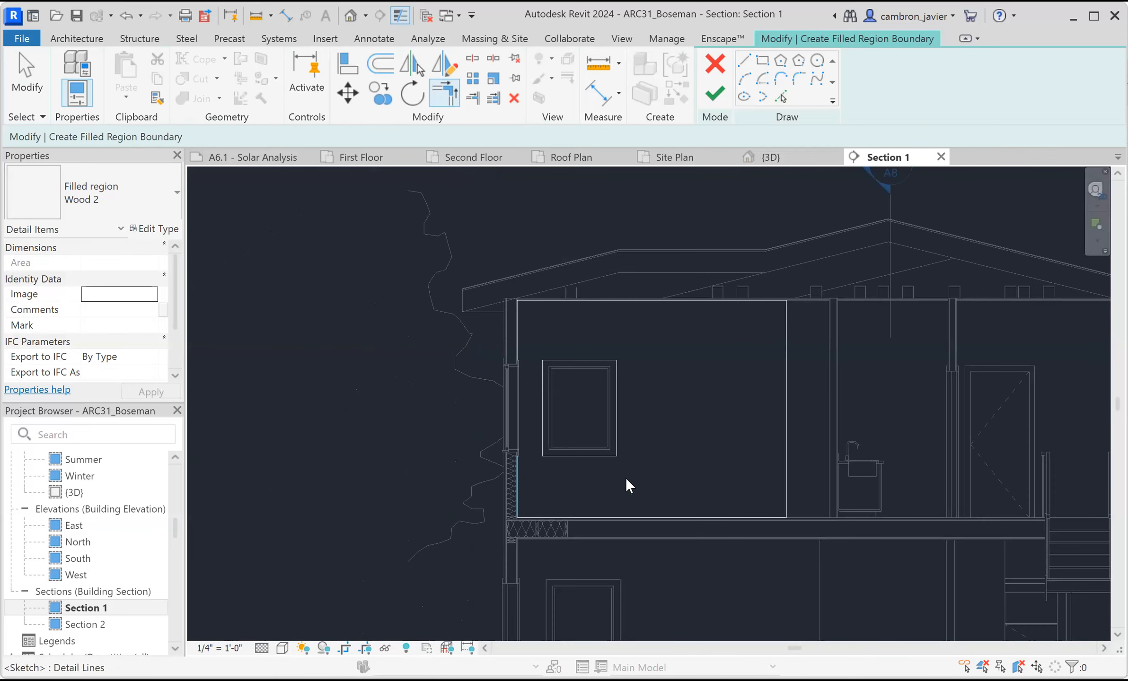
pyautogui.scroll(2, 549, 470)
pyautogui.press('Escape')
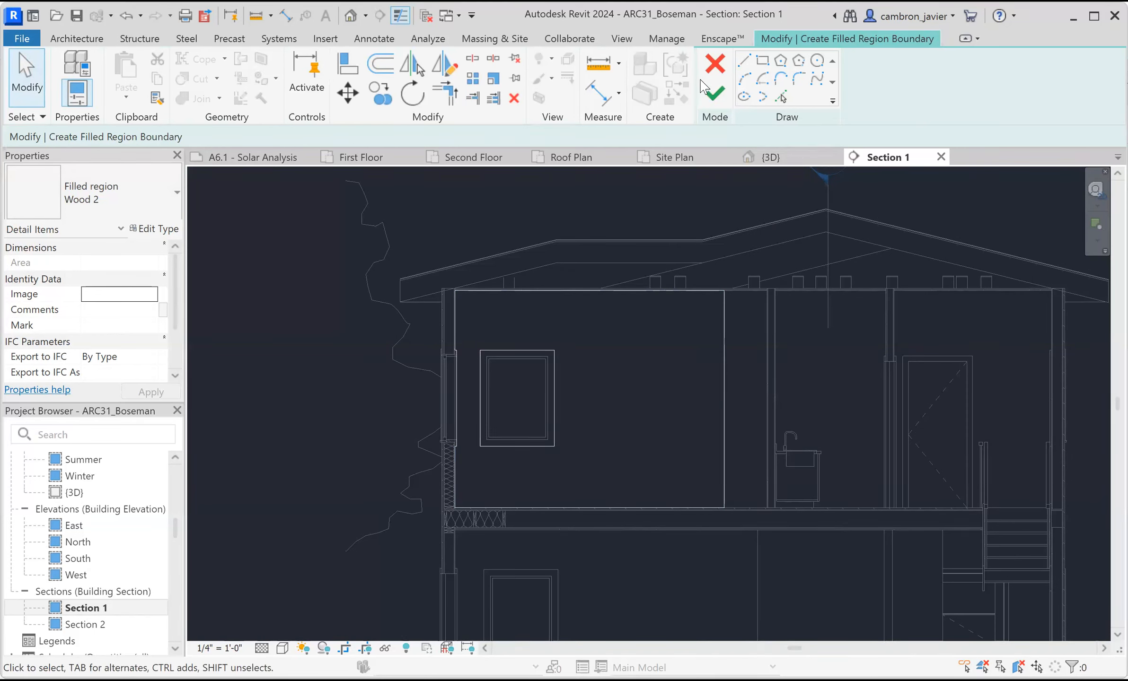
# Finish the Wood 2 filled region sketch and deselect the region.
pyautogui.click(716, 94)
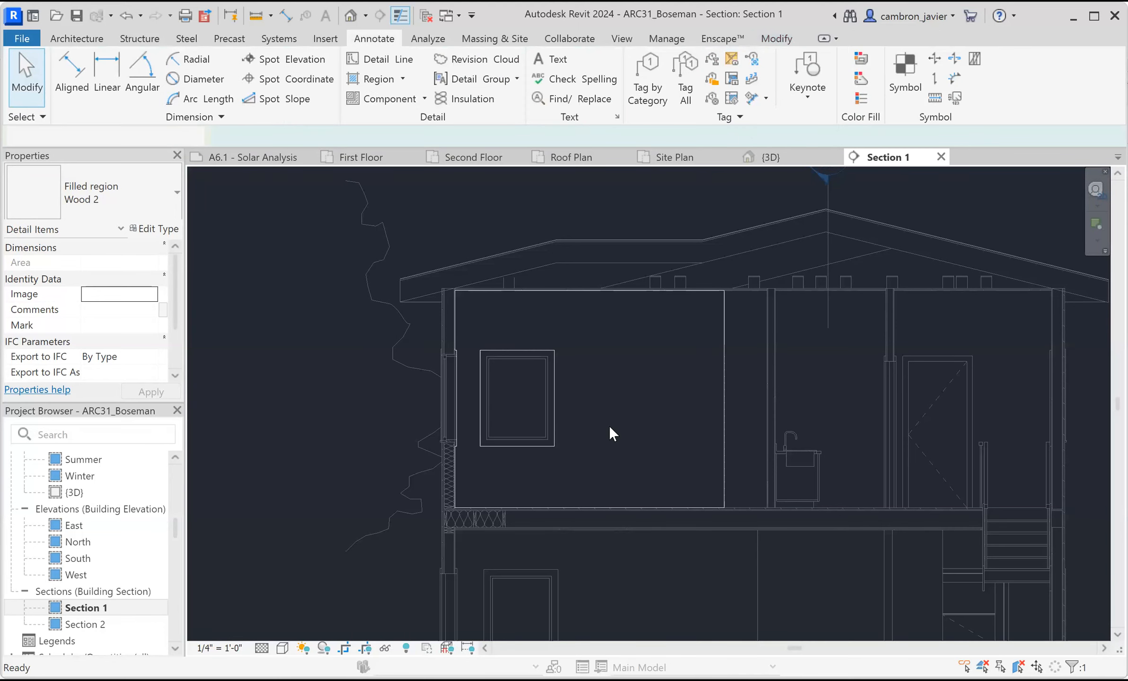
pyautogui.click(427, 218)
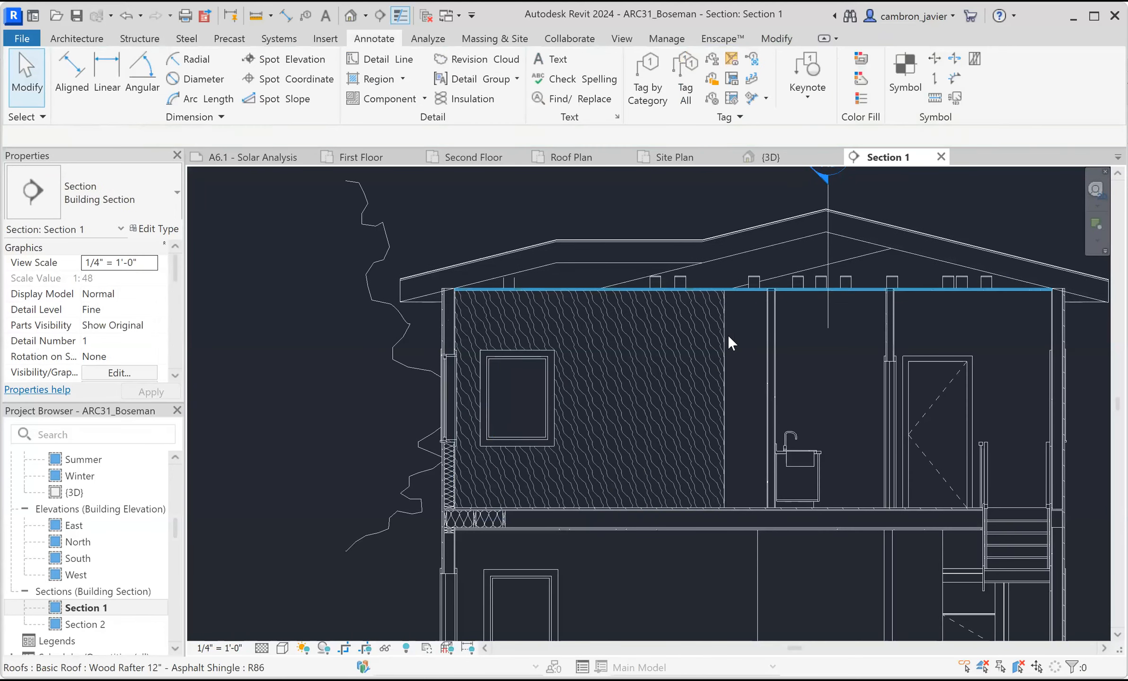
pyautogui.scroll(-1, 762, 383)
pyautogui.moveTo(771, 398)
pyautogui.mouseDown(button='middle')
pyautogui.moveTo(768, 410)
pyautogui.moveTo(689, 410)
pyautogui.mouseUp(button='middle')
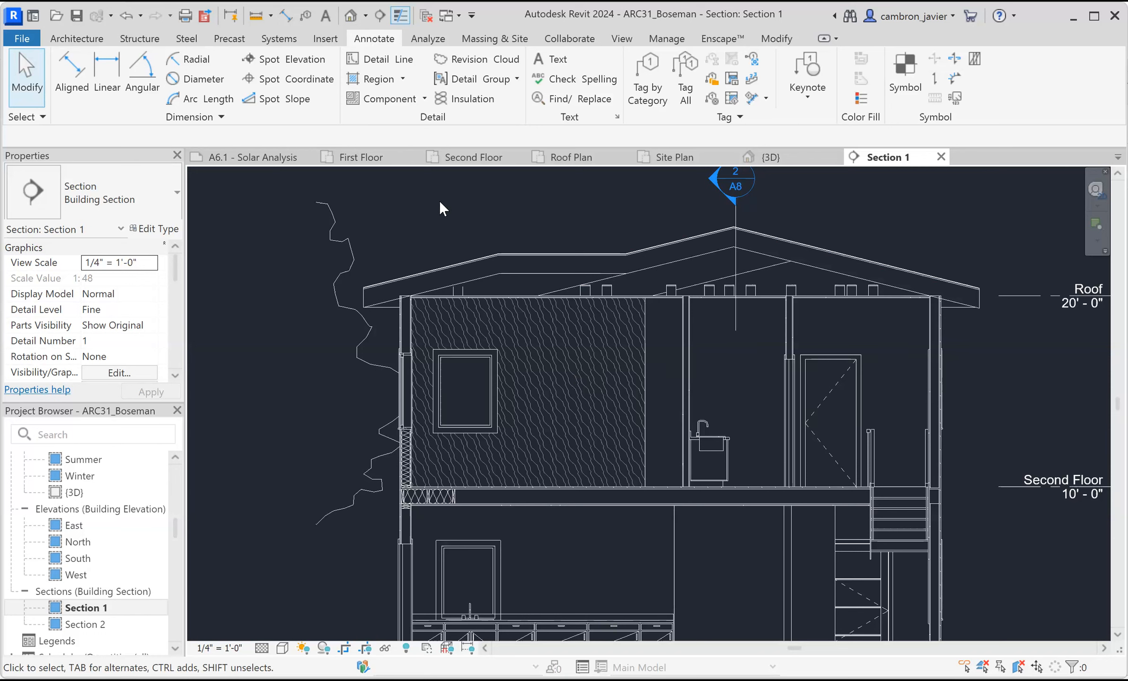
# Open the First Floor plan view at the wood-floored area beside the kitchen counter.
pyautogui.click(402, 78)
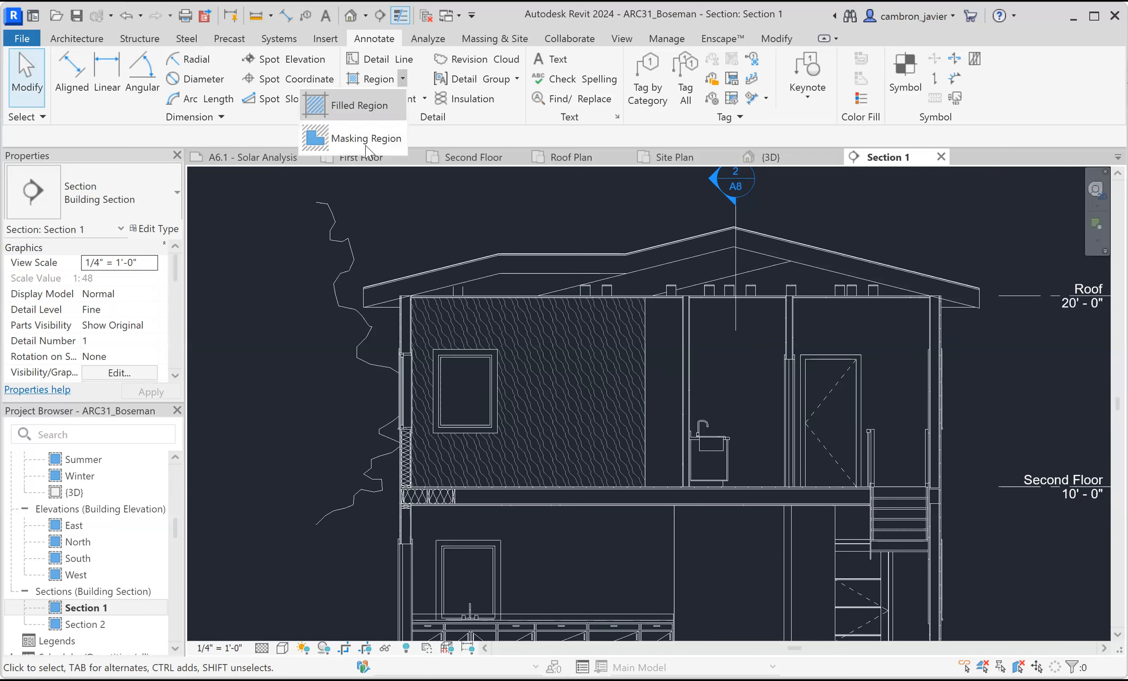
pyautogui.click(364, 157)
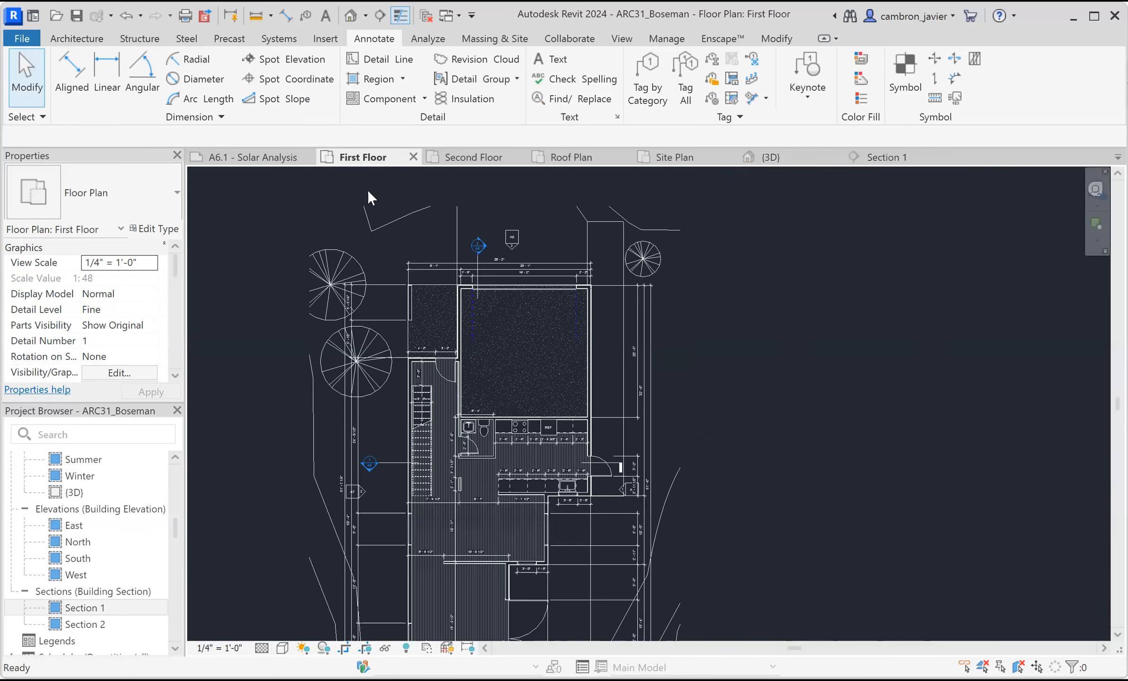
pyautogui.moveTo(731, 482); pyautogui.dragTo(713, 271, button='middle')
pyautogui.scroll(2, 426, 303)
pyautogui.scroll(2, 419, 294)
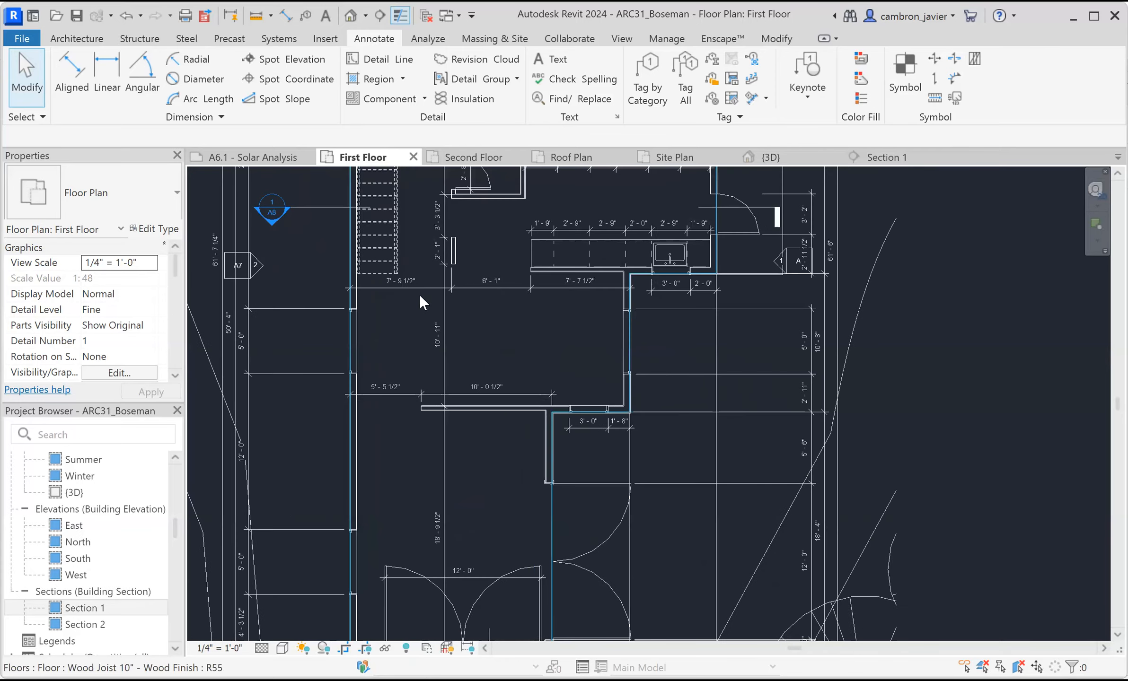
pyautogui.moveTo(553, 336); pyautogui.dragTo(513, 308, button='middle')
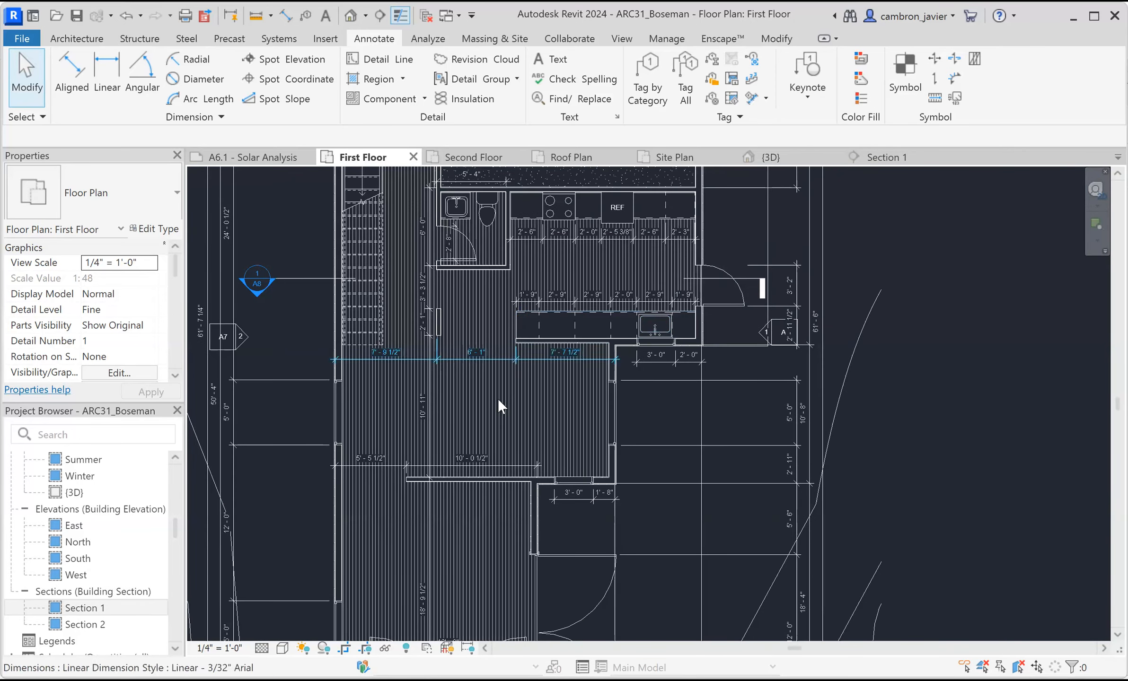
pyautogui.scroll(3, 473, 395)
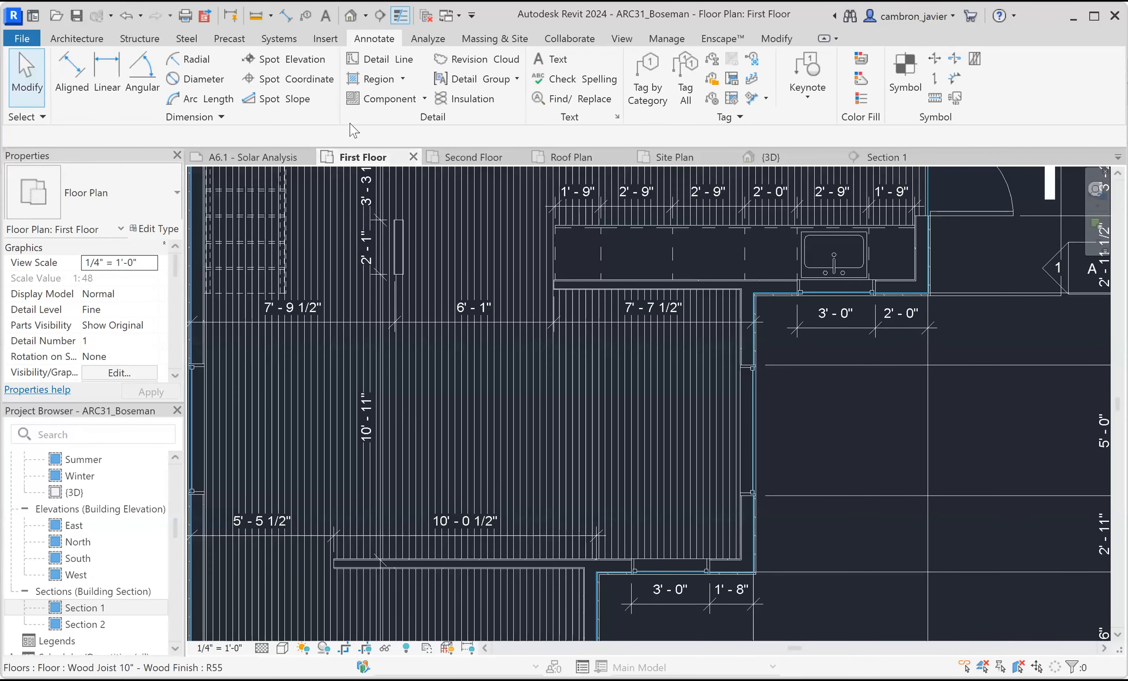
# Draw a closed rectangle of Thin Lines detail lines on the wood floor below the kitchen counter.
pyautogui.click(372, 60)
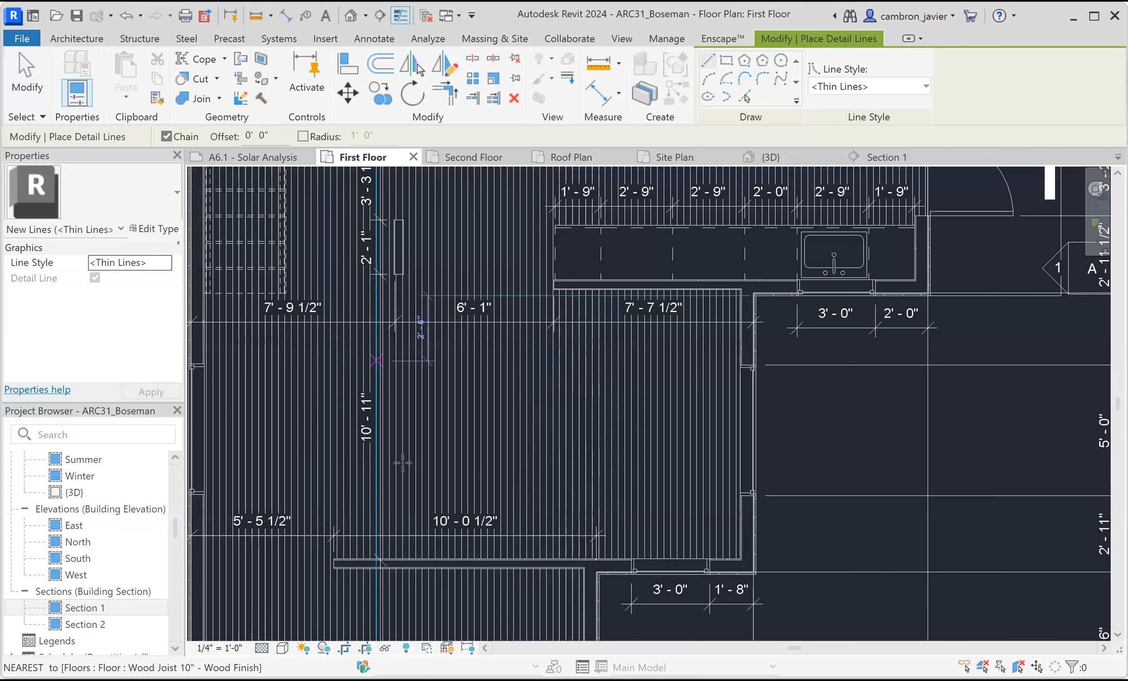
pyautogui.click(356, 374)
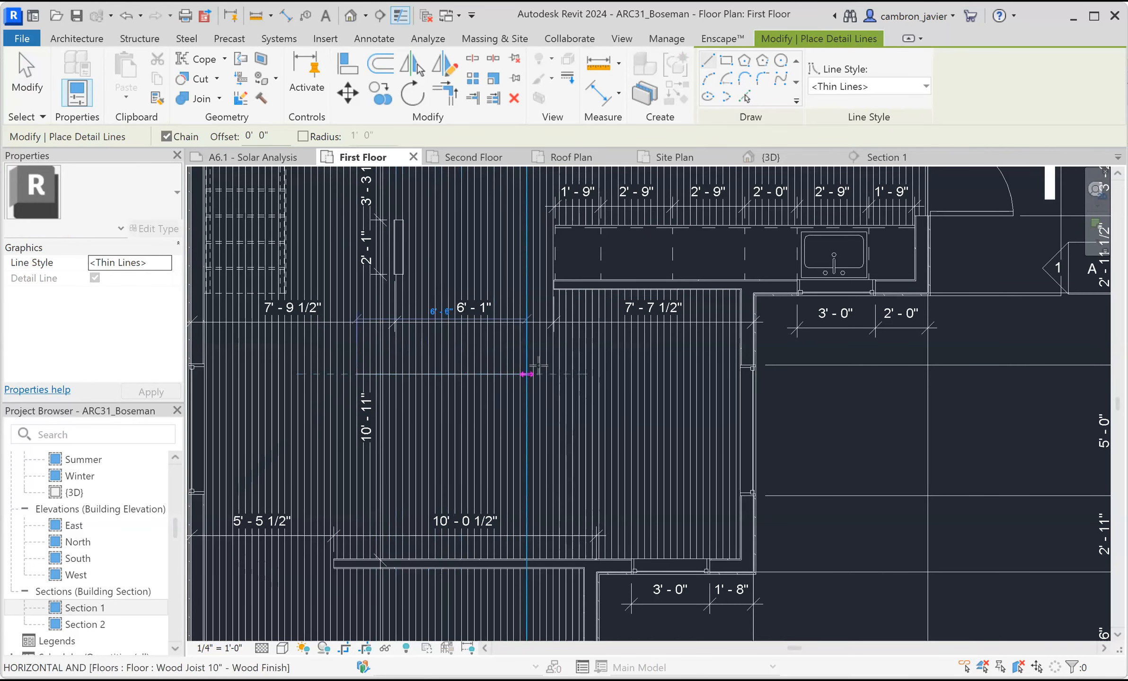
pyautogui.click(552, 374)
pyautogui.click(552, 466)
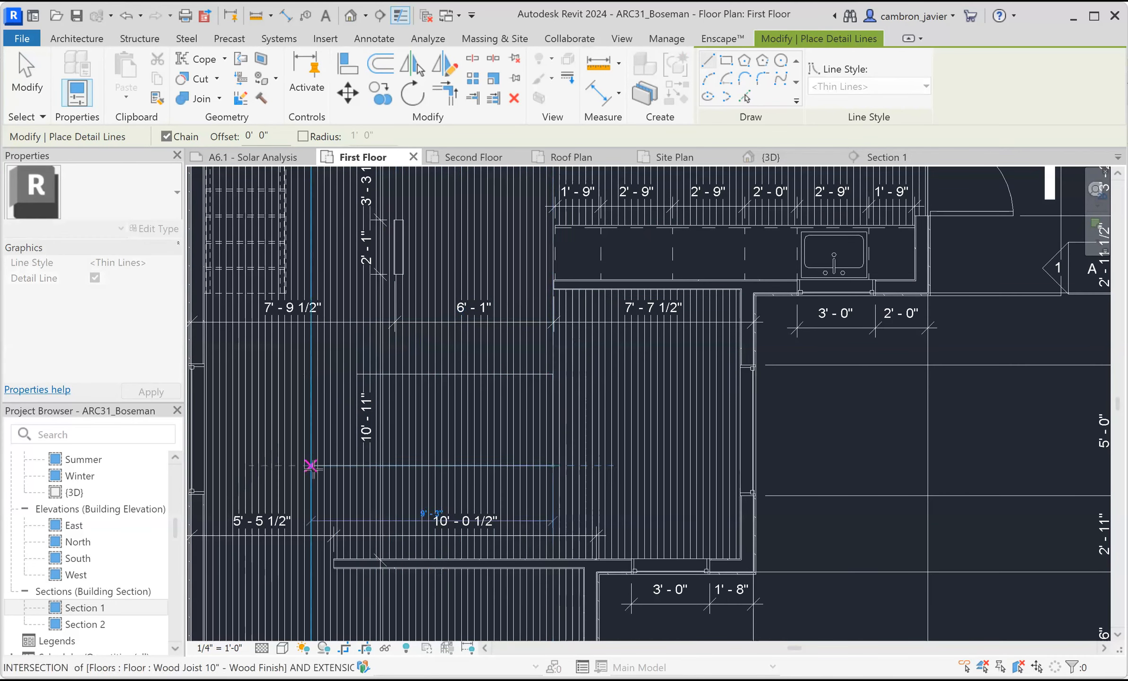
pyautogui.click(356, 466)
pyautogui.click(356, 374)
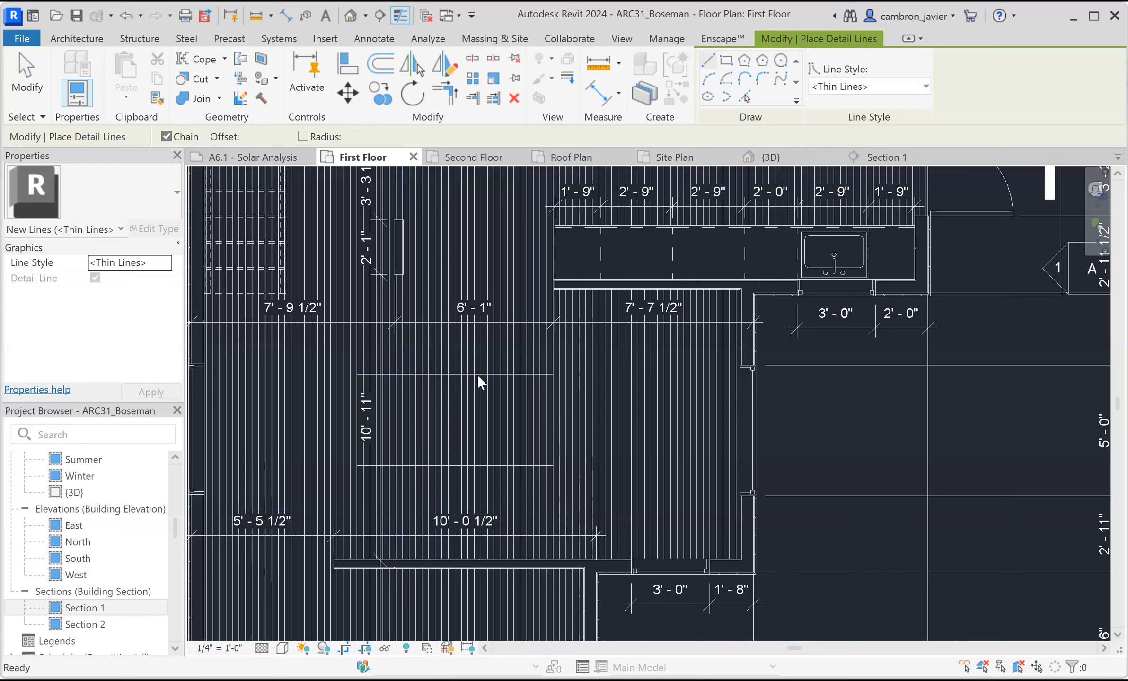
pyautogui.press('Escape')
pyautogui.press('Escape')
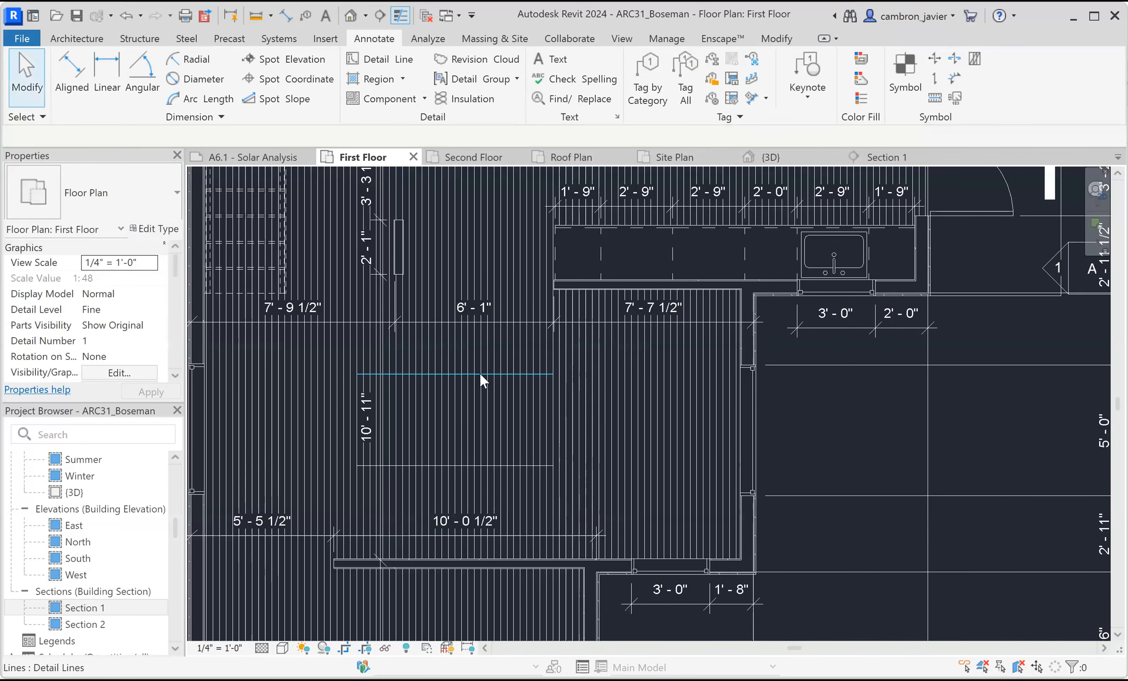
# Select the connected loop of four detail lines on the wood floor and delete it.
pyautogui.press('Tab')
pyautogui.click(479, 372)
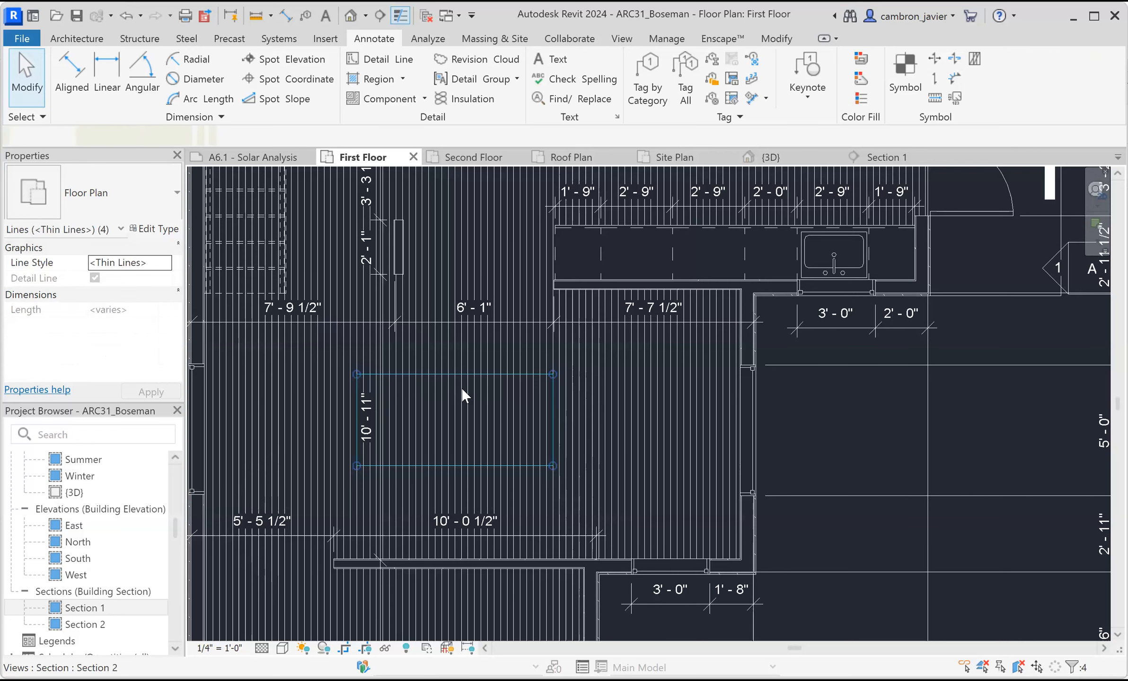
pyautogui.press('Escape')
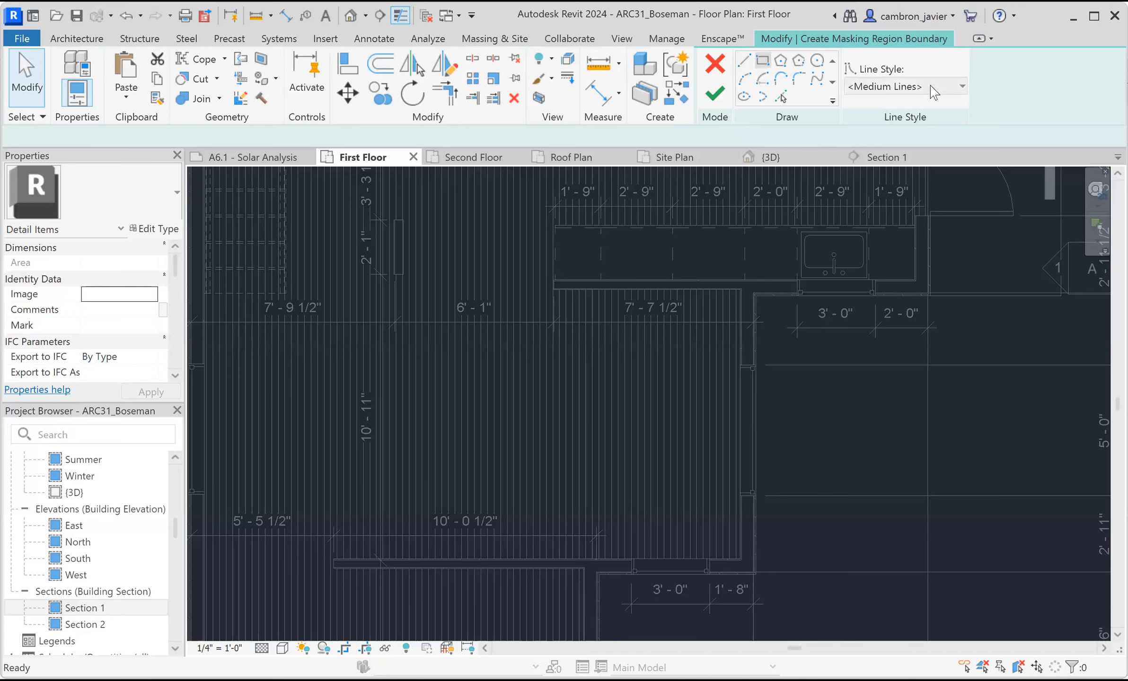
# Sketch a rectangular masking region boundary about 2' - 8" high in Medium Lines over the wood floor pattern.
pyautogui.click(950, 88)
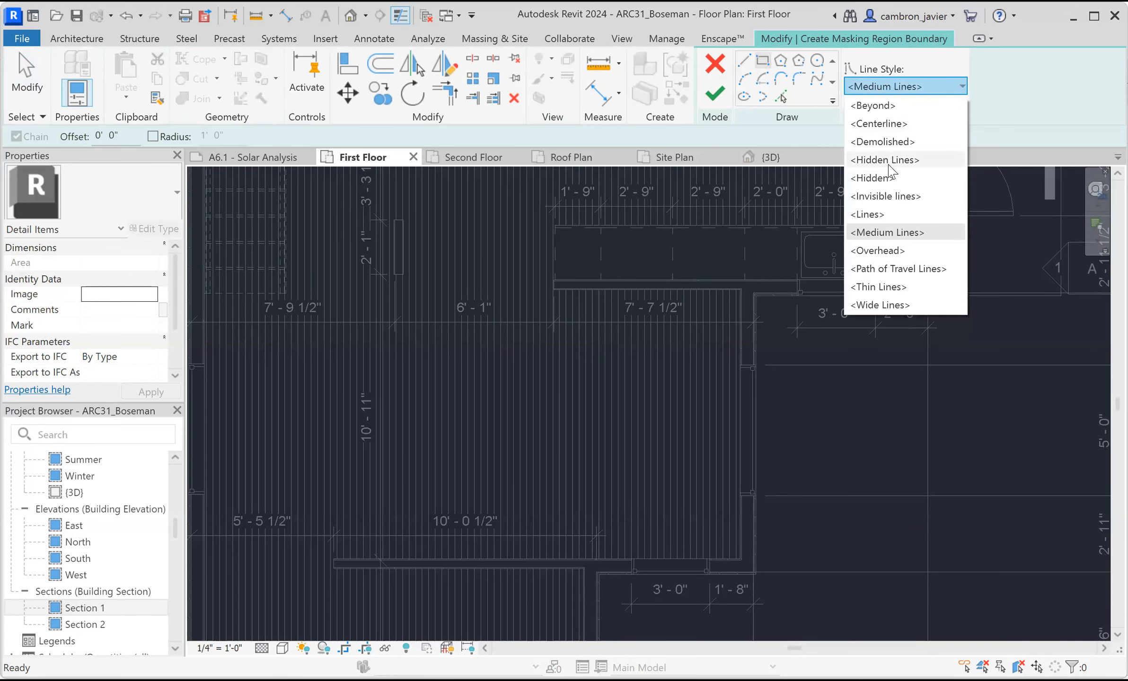
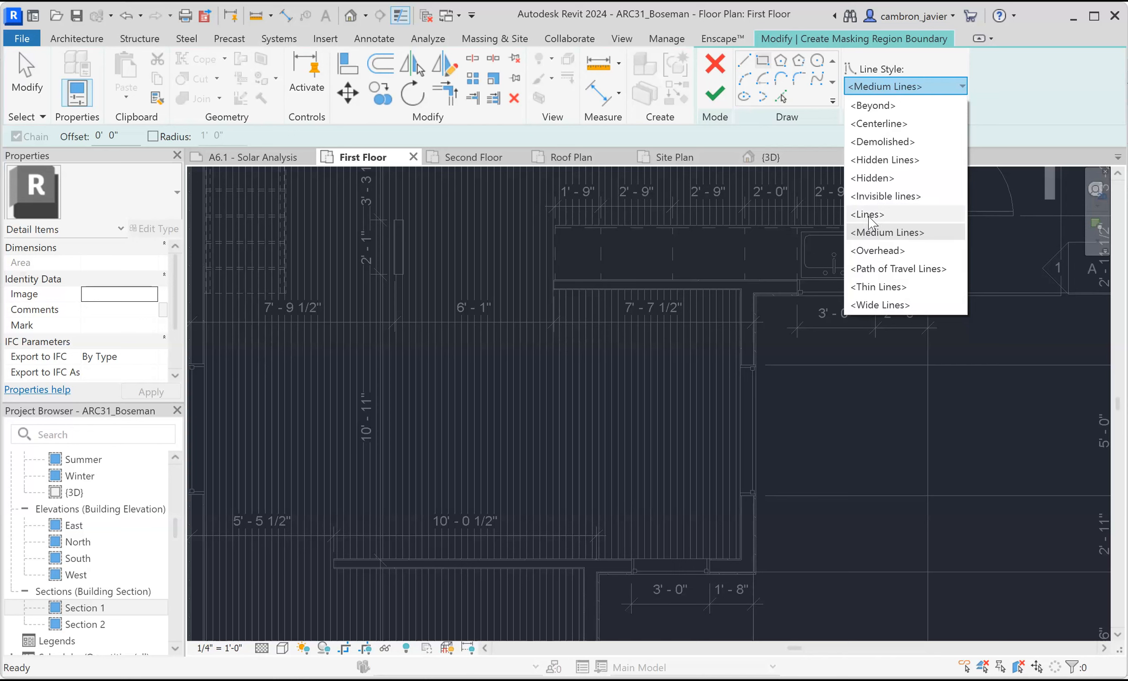
pyautogui.click(879, 234)
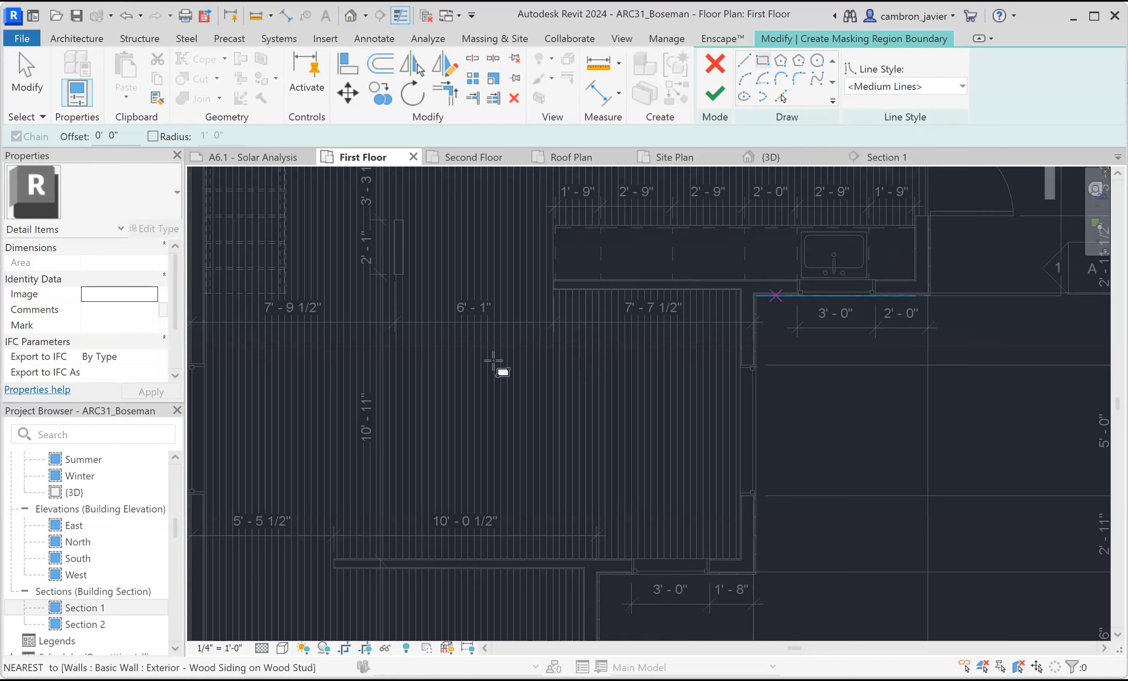
pyautogui.click(409, 362)
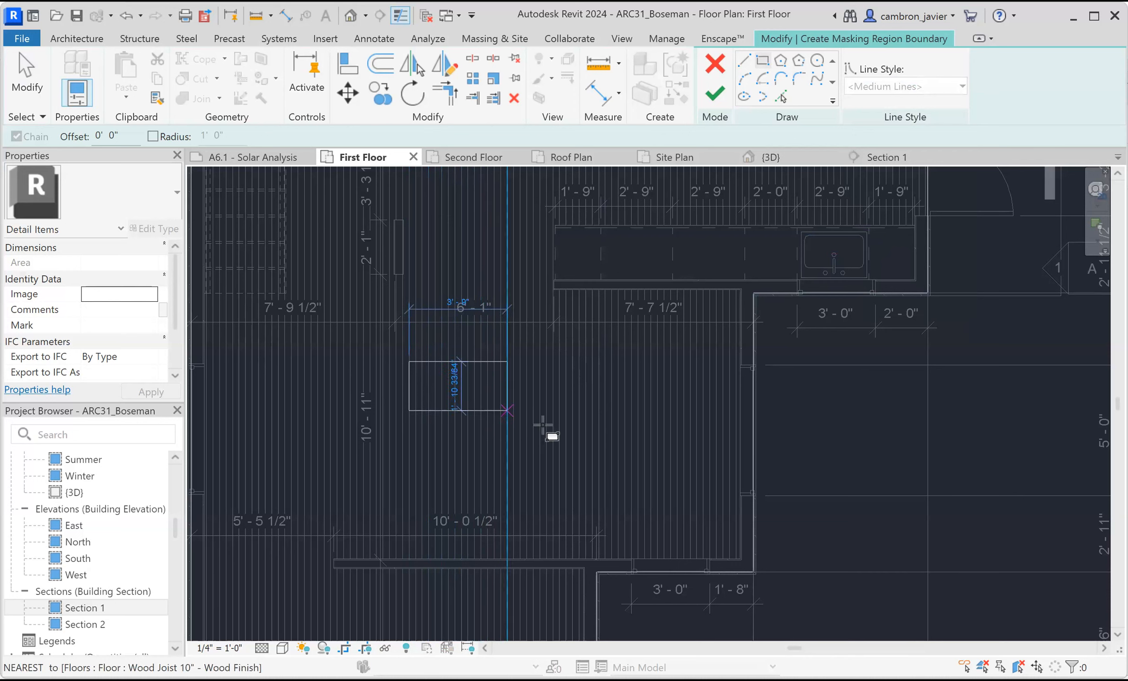
pyautogui.click(598, 432)
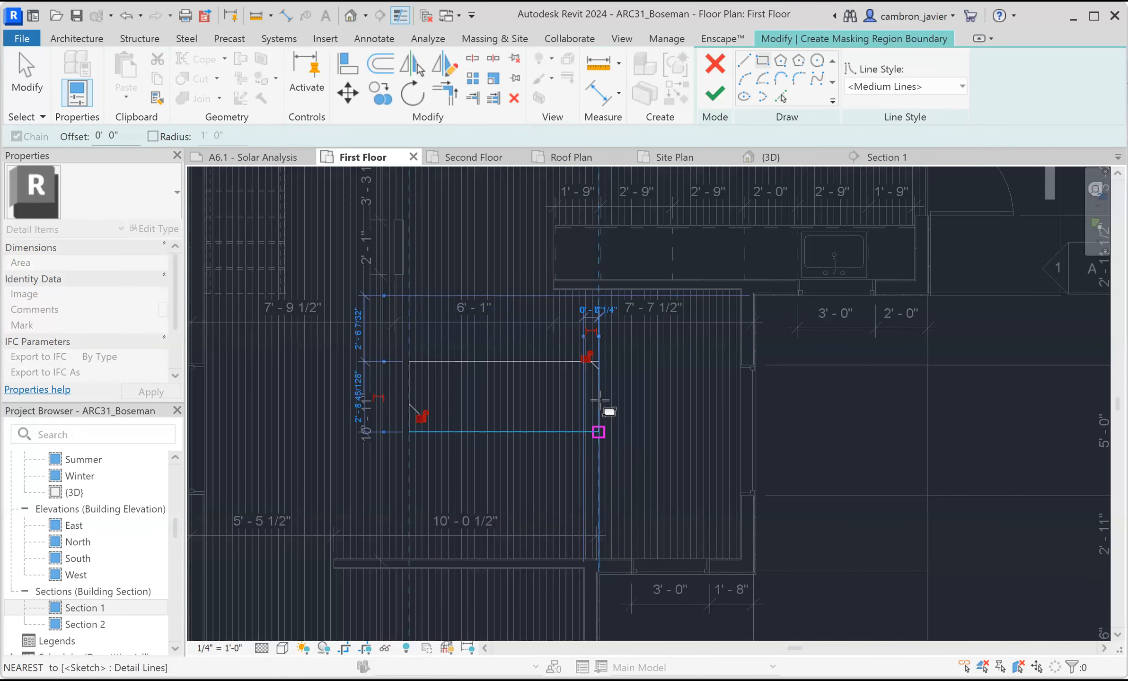
# Set the length of the masking region rectangle on the wood floor to 7'.
pyautogui.press('Escape')
pyautogui.click(598, 384)
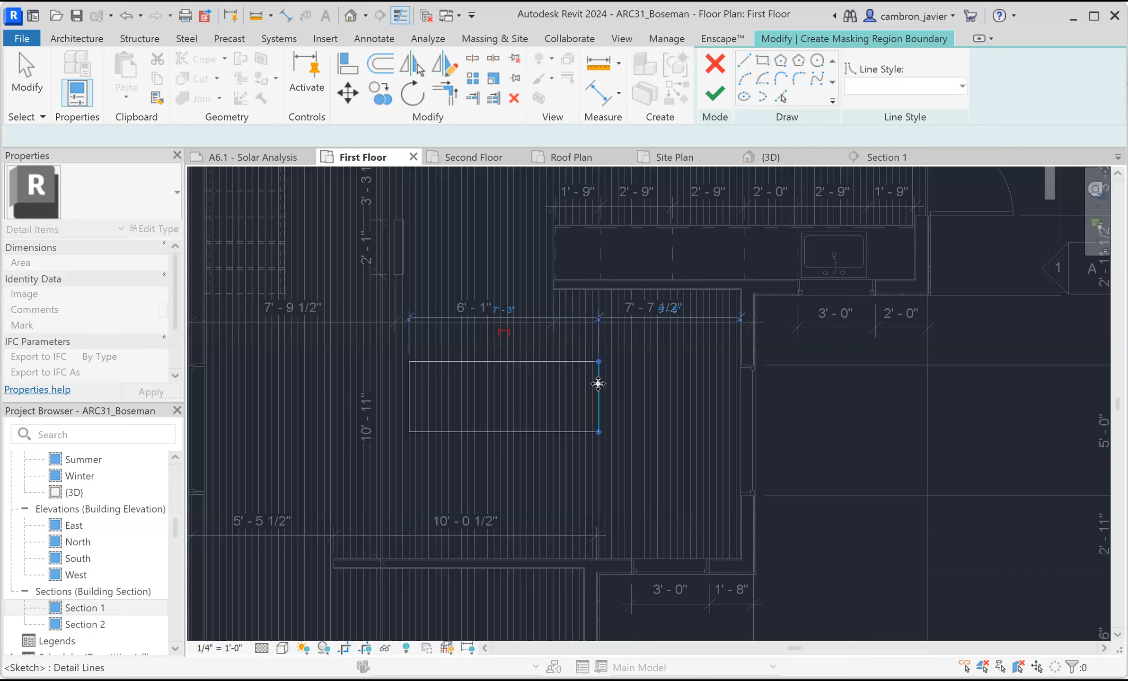
pyautogui.click(502, 310)
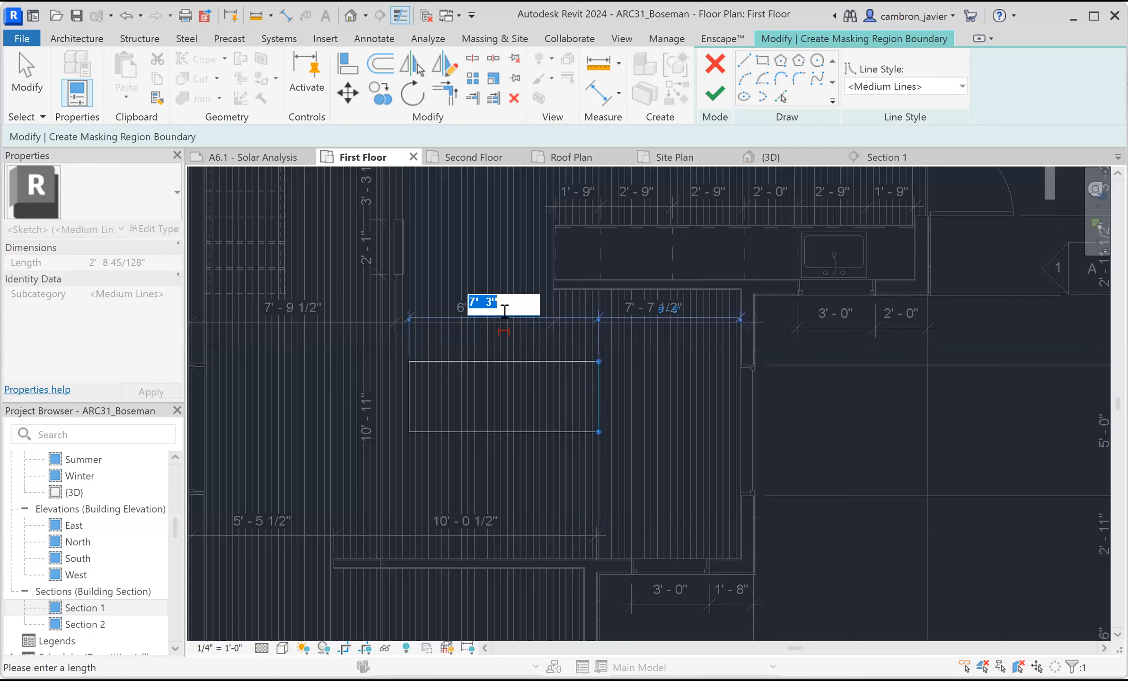
pyautogui.write('7')
pyautogui.press('Return')
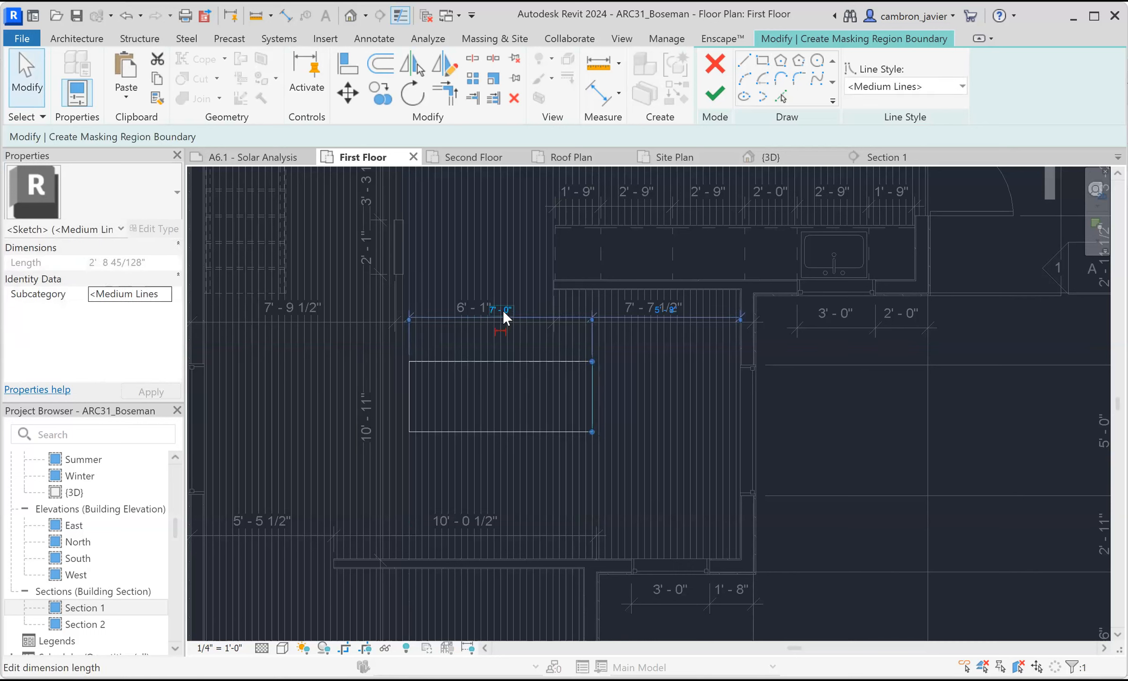
# Set the masking region rectangle's height to 30" and finish the boundary sketch.
pyautogui.click(549, 432)
pyautogui.click(631, 398)
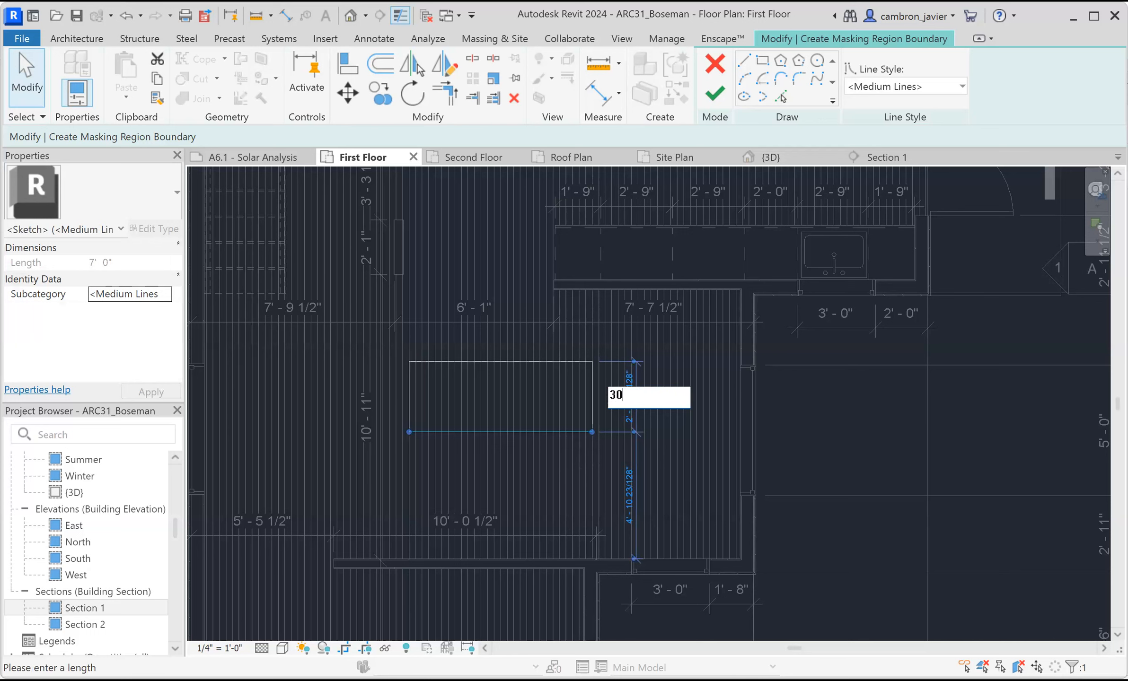
pyautogui.write('30"')
pyautogui.press('Return')
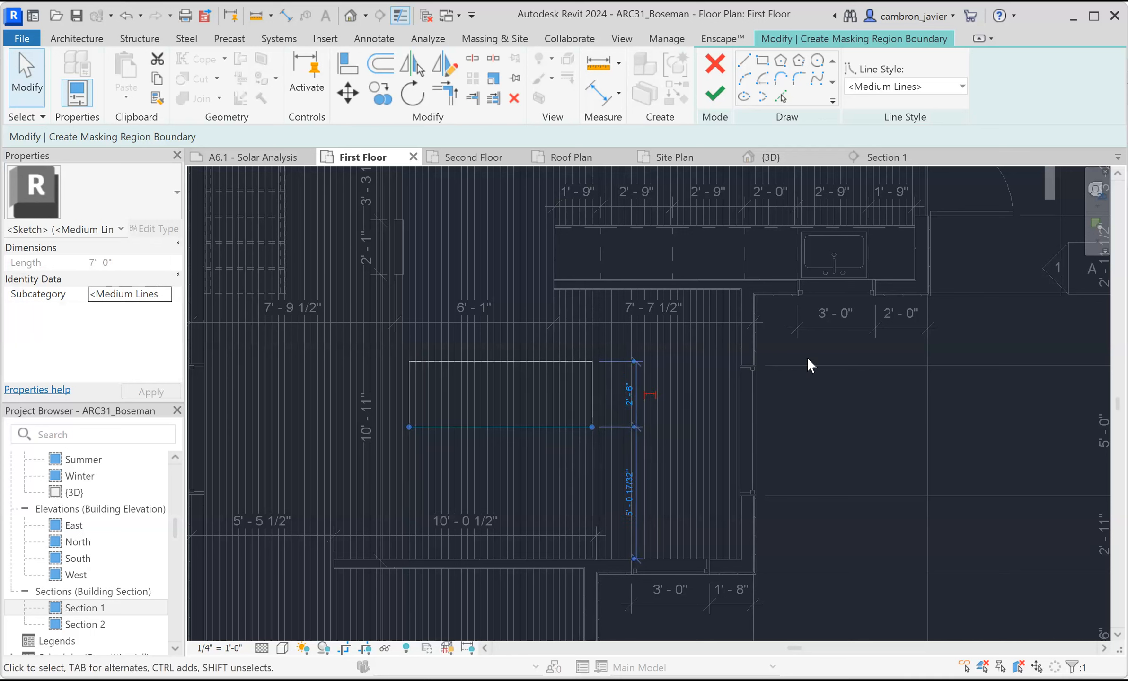
pyautogui.click(896, 430)
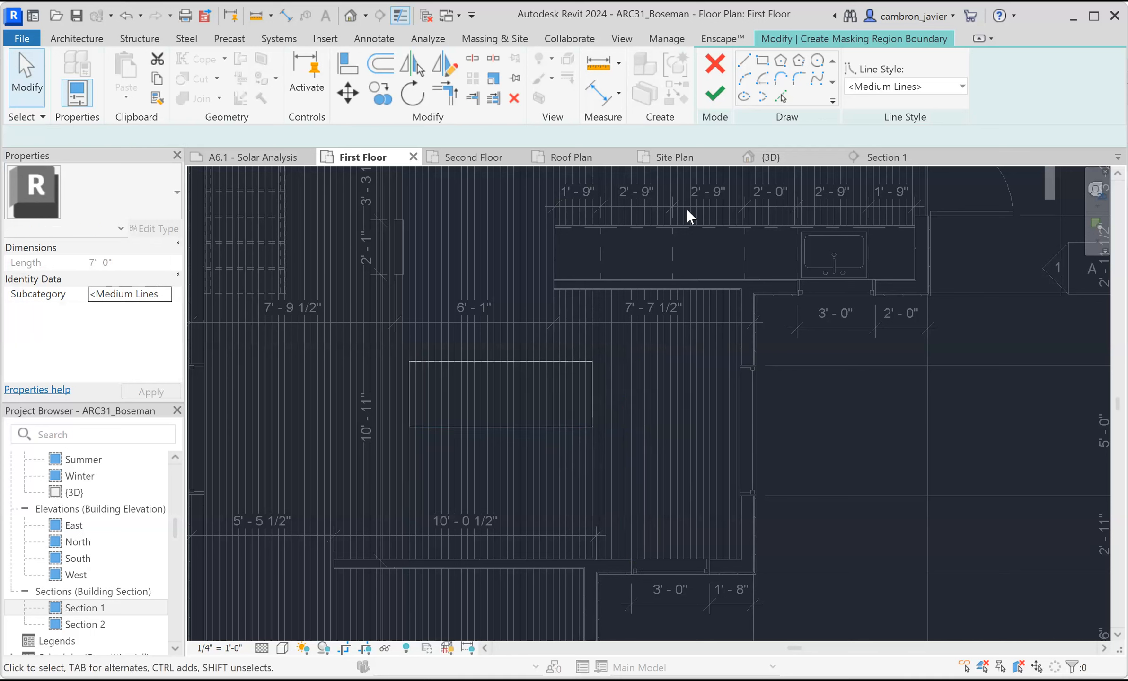
pyautogui.click(714, 97)
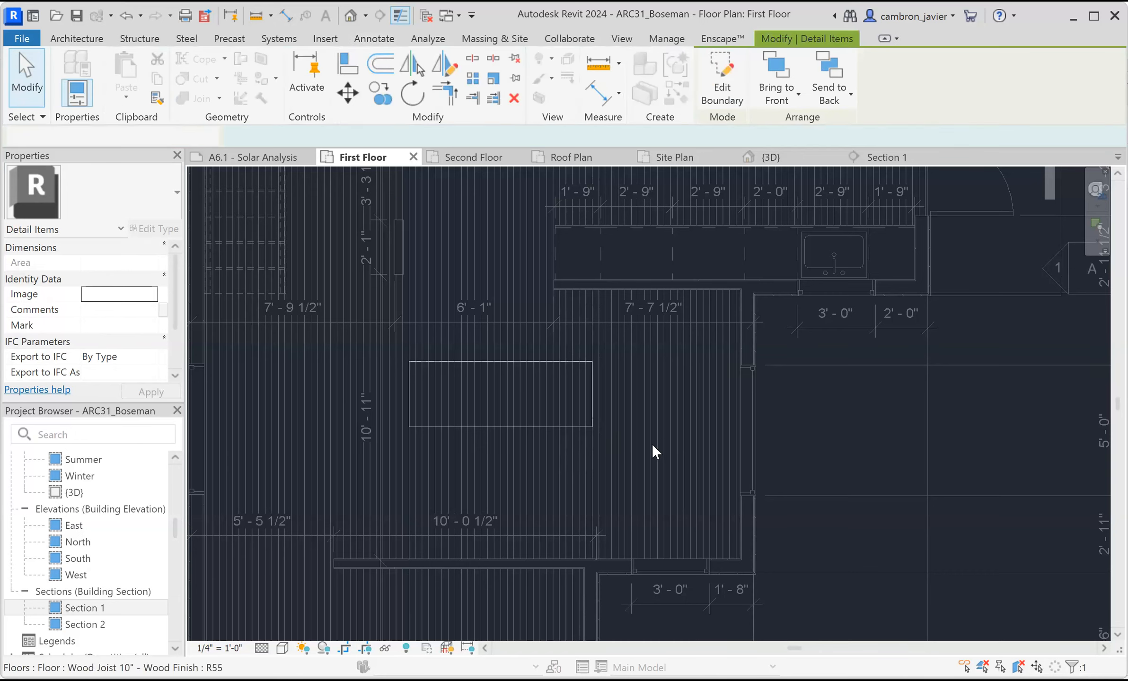
pyautogui.click(819, 406)
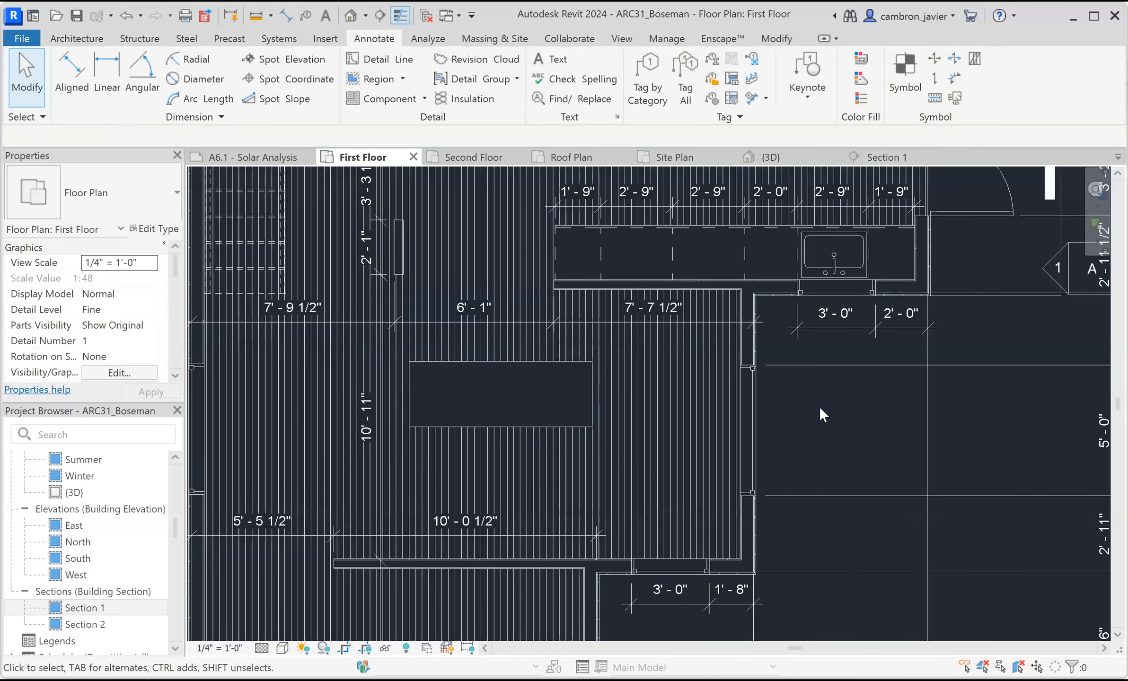
# Examine how the masking region hides the wood floor pattern and compare it with the kitchen counters and garage in the plan.
pyautogui.scroll(-3, 819, 407)
pyautogui.moveTo(831, 414)
pyautogui.mouseDown(button='middle')
pyautogui.moveTo(757, 453)
pyautogui.moveTo(558, 488)
pyautogui.moveTo(572, 499)
pyautogui.mouseUp(button='middle')
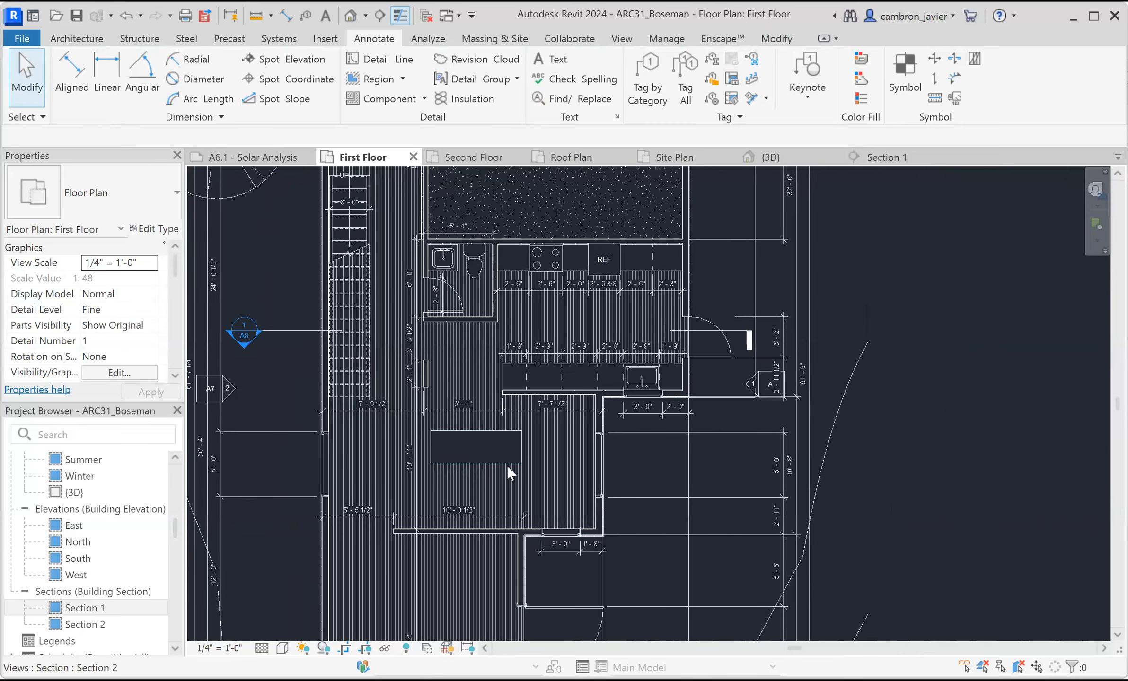
pyautogui.moveTo(662, 462); pyautogui.dragTo(677, 471, button='middle')
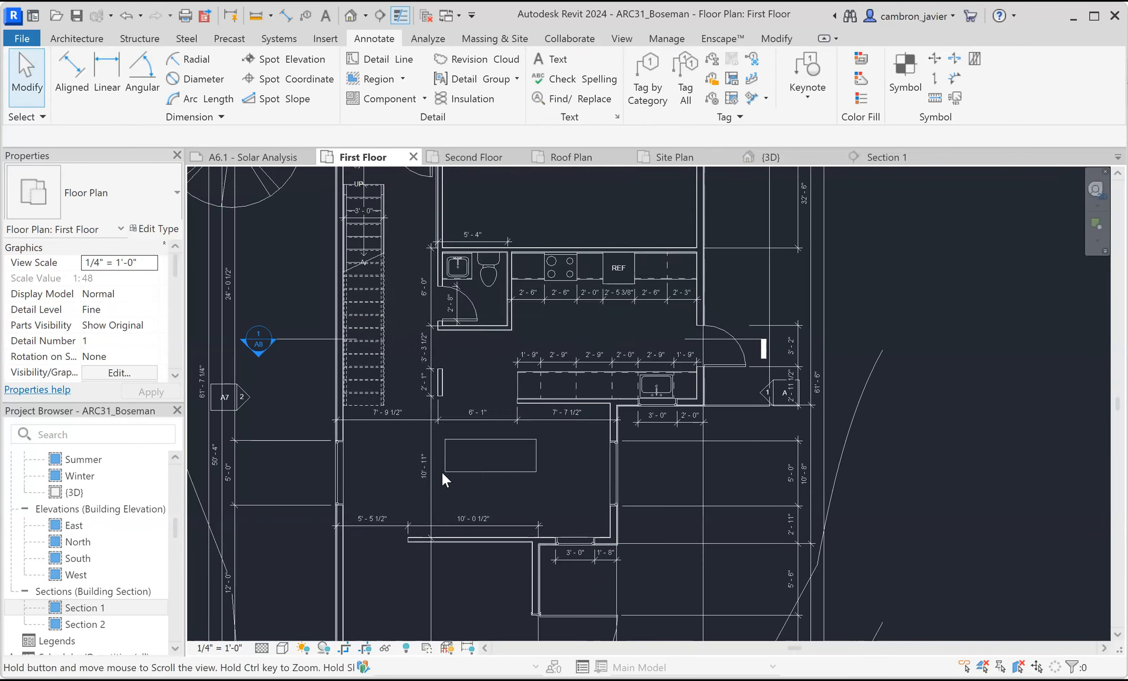
pyautogui.scroll(1, 447, 453)
pyautogui.scroll(7, 447, 445)
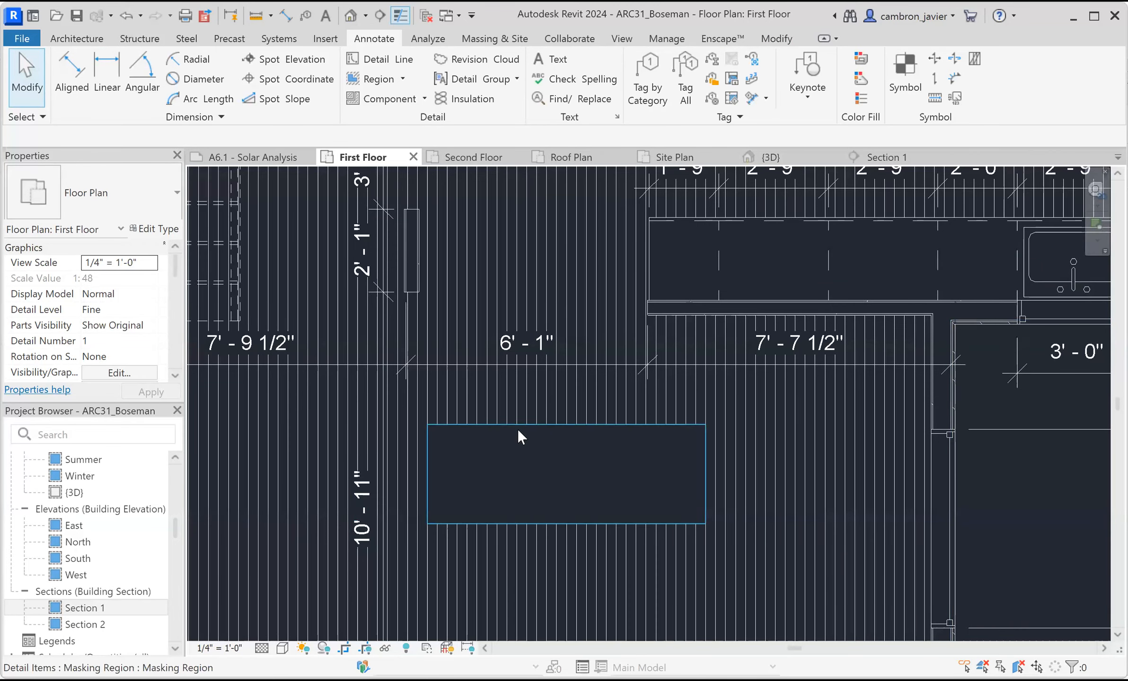
pyautogui.scroll(-4, 517, 428)
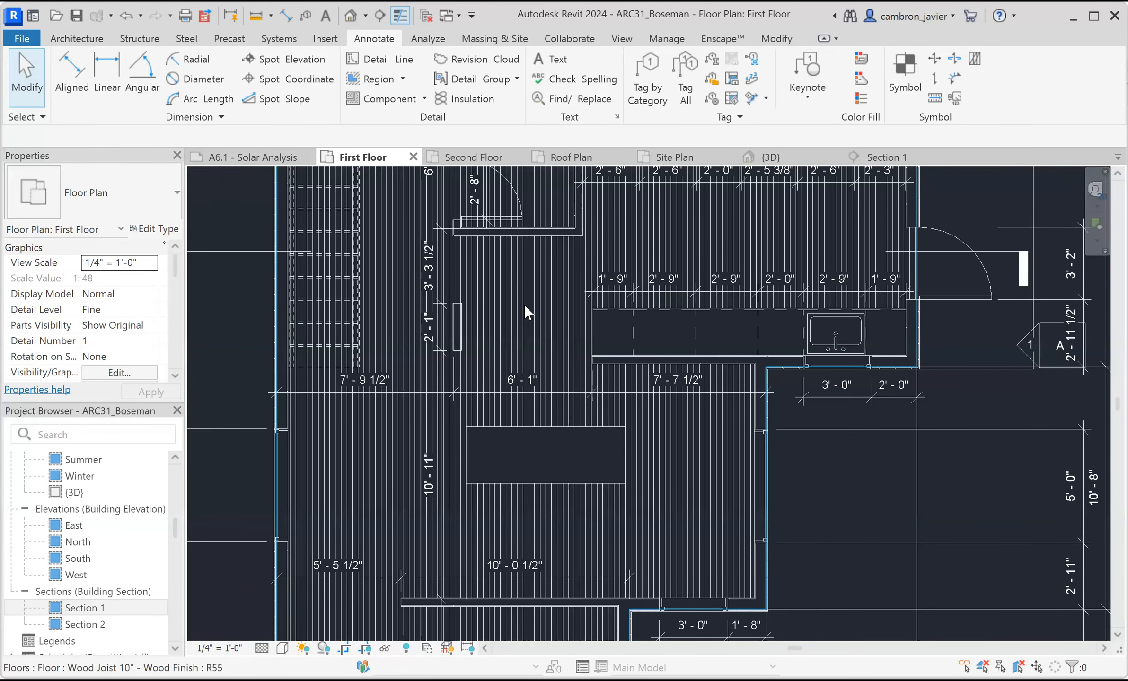
pyautogui.scroll(-4, 588, 369)
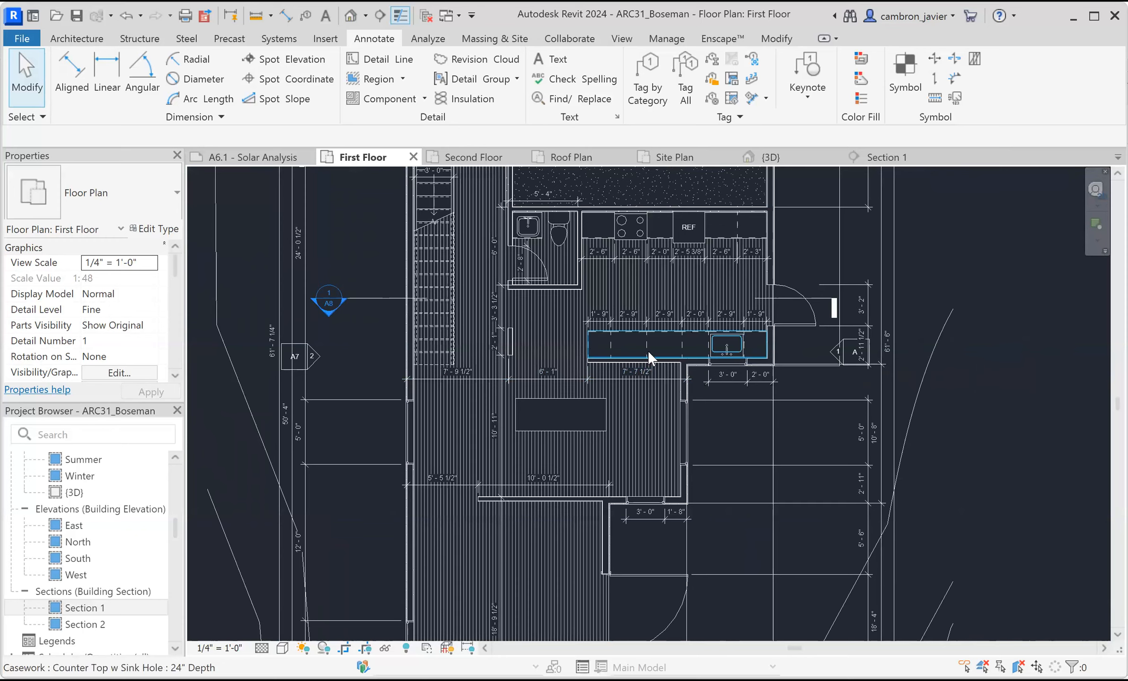
pyautogui.moveTo(661, 350); pyautogui.dragTo(677, 468, button='middle')
pyautogui.moveTo(617, 352); pyautogui.dragTo(570, 437, button='middle')
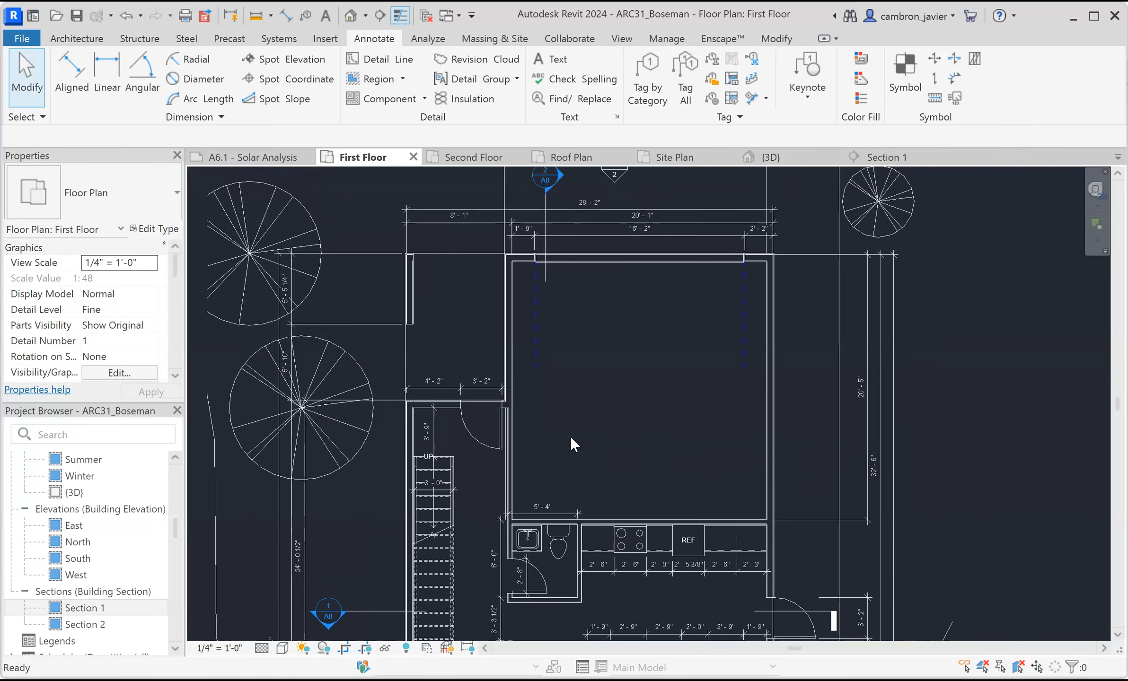
pyautogui.moveTo(674, 530); pyautogui.dragTo(630, 413, button='middle')
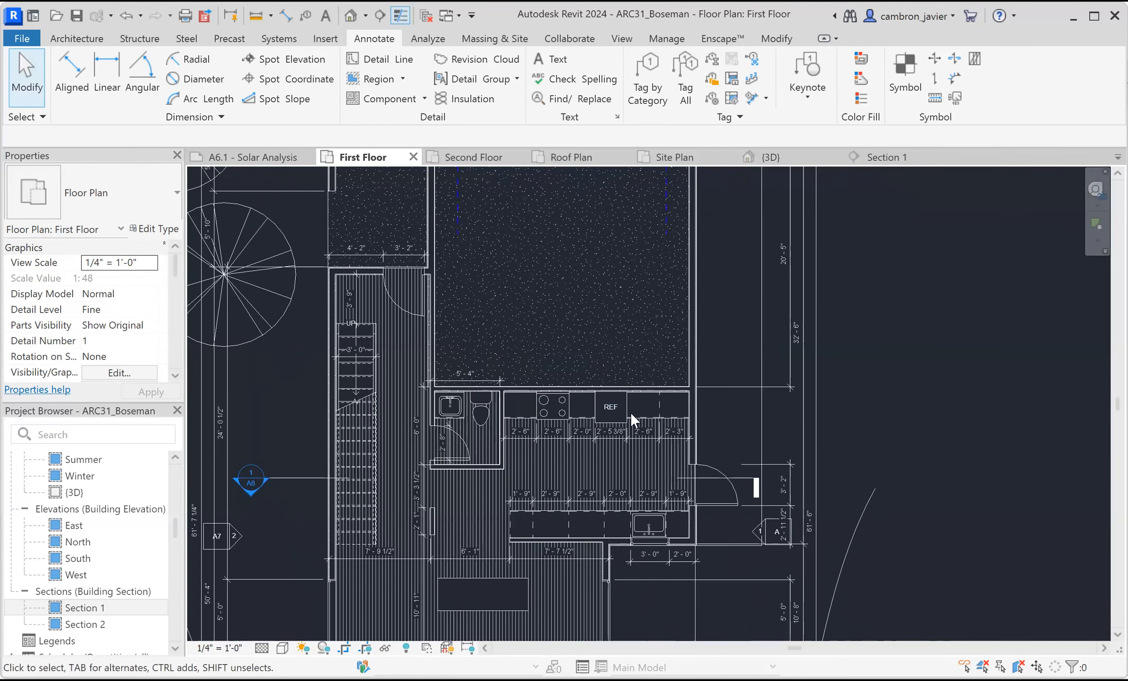
pyautogui.moveTo(537, 502); pyautogui.dragTo(533, 379, button='middle')
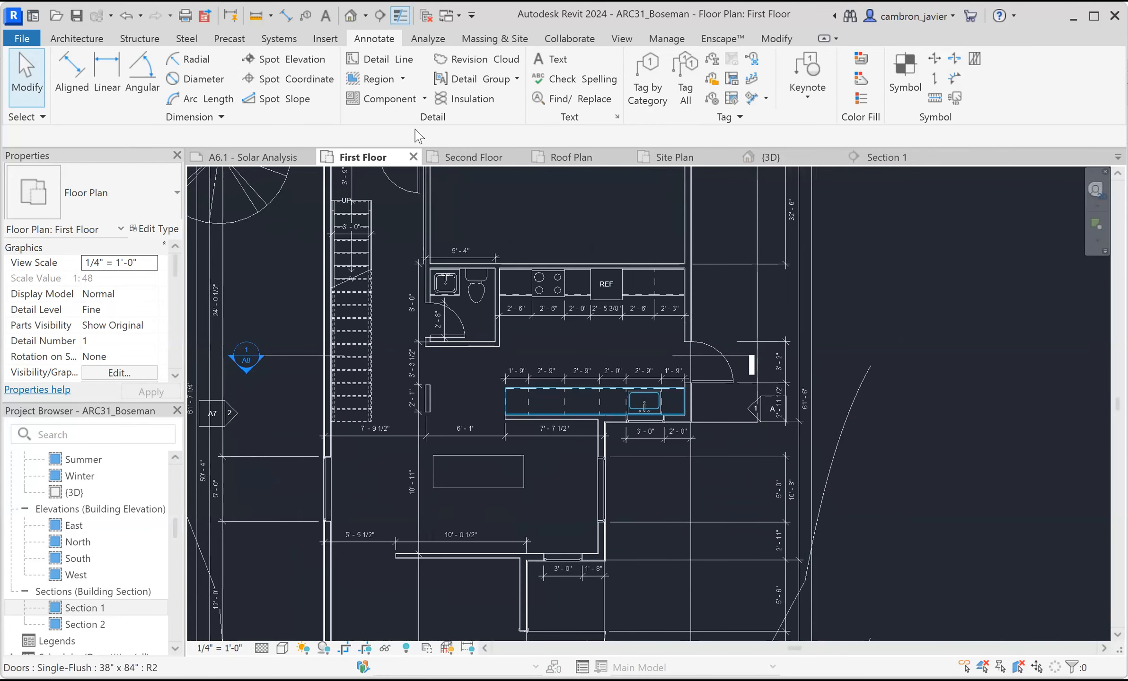
# Open the Second Floor plan view and look over the bathrooms and vanity area.
pyautogui.click(466, 157)
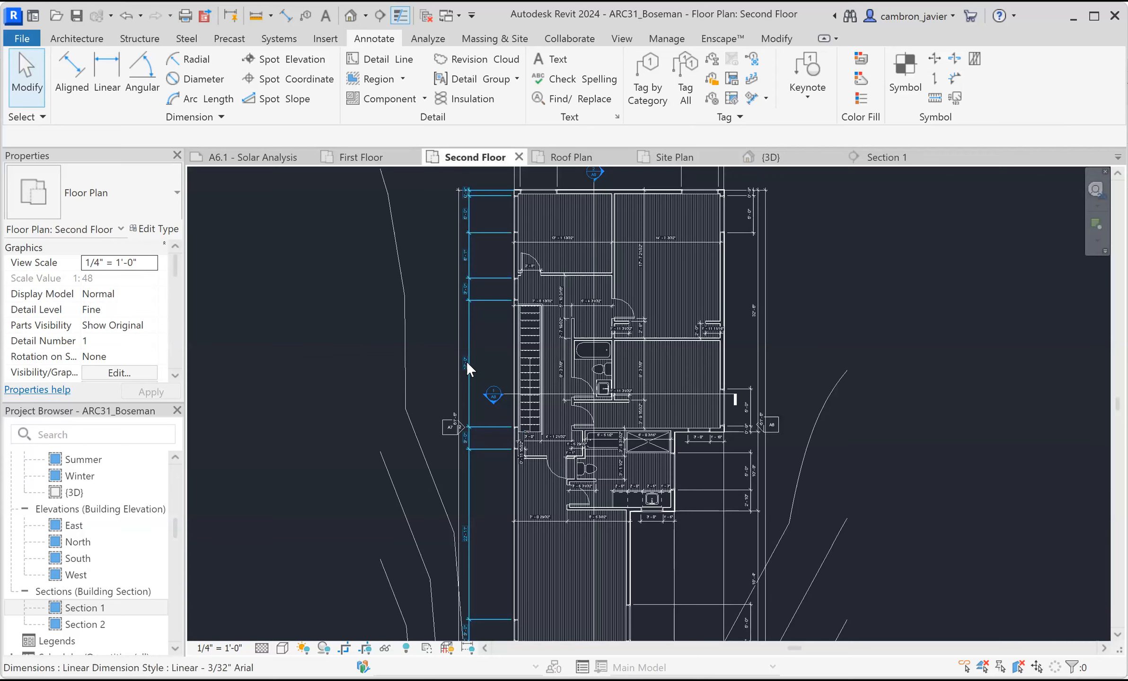
pyautogui.scroll(3, 615, 468)
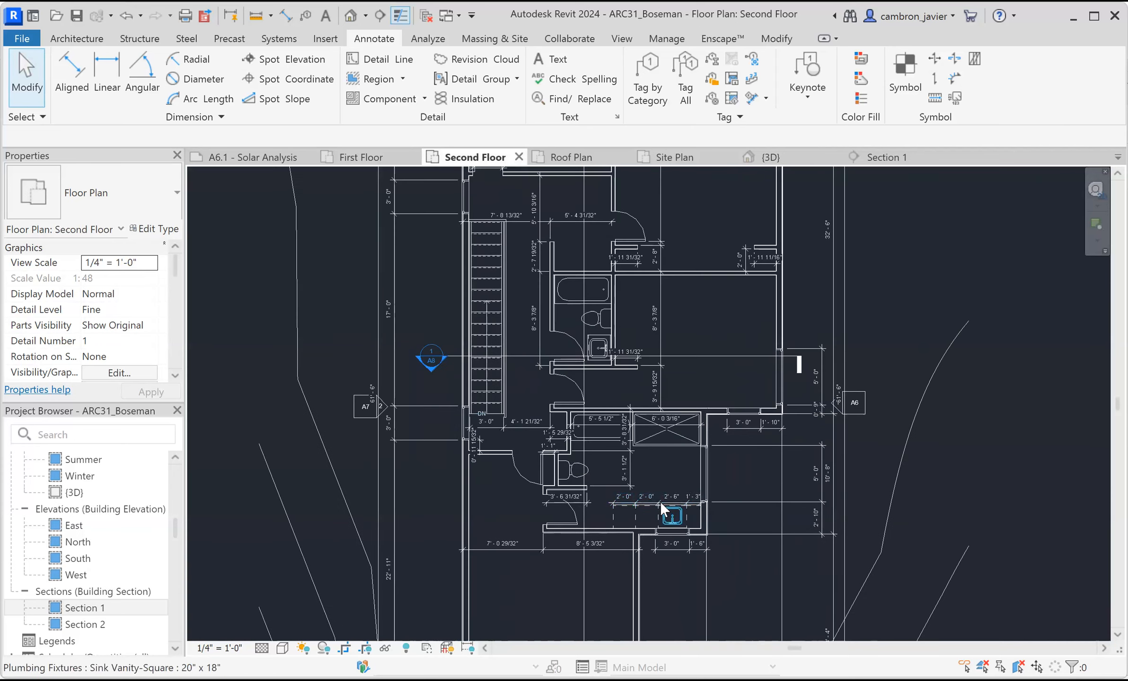
pyautogui.moveTo(689, 450); pyautogui.dragTo(674, 364, button='middle')
pyautogui.scroll(-2, 674, 363)
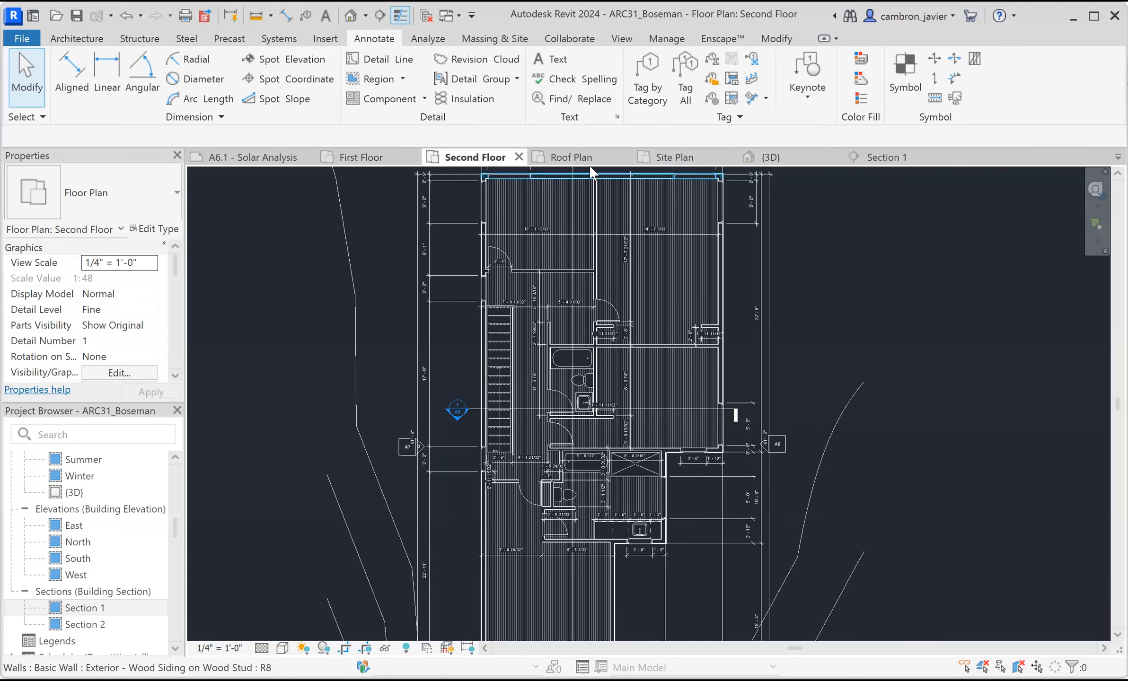
# Open the Section 1 view at the second-floor edge, where the stairs meet the exterior wall.
pyautogui.click(888, 161)
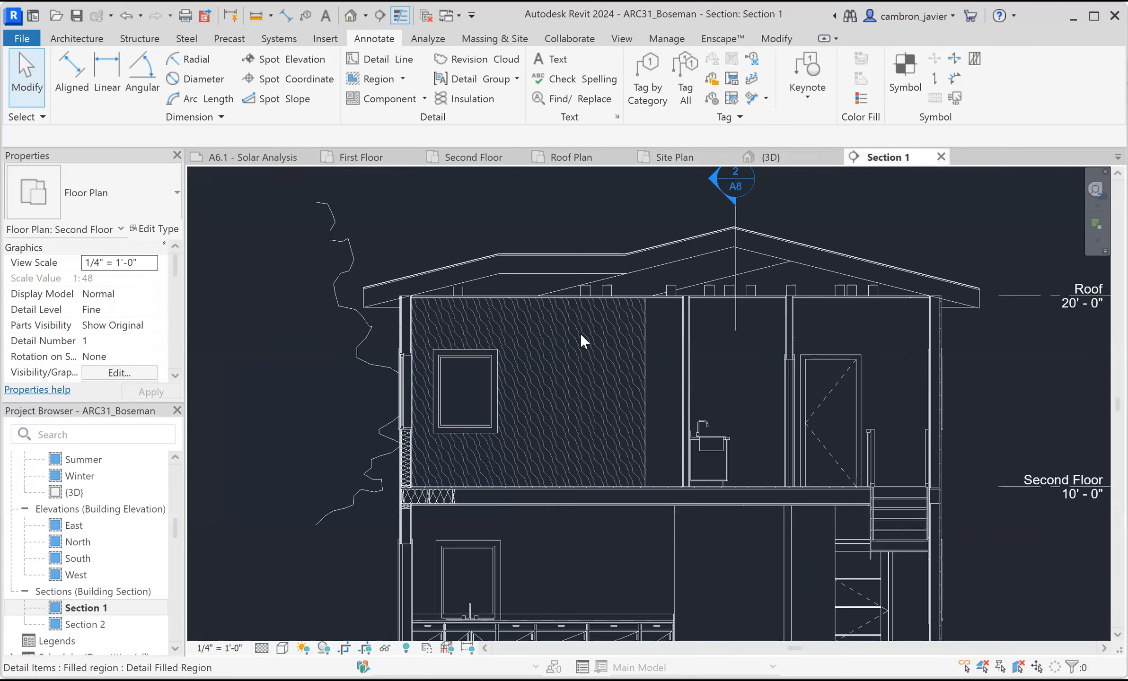
pyautogui.moveTo(638, 312)
pyautogui.mouseDown(button='middle')
pyautogui.moveTo(632, 372)
pyautogui.moveTo(542, 354)
pyautogui.mouseUp(button='middle')
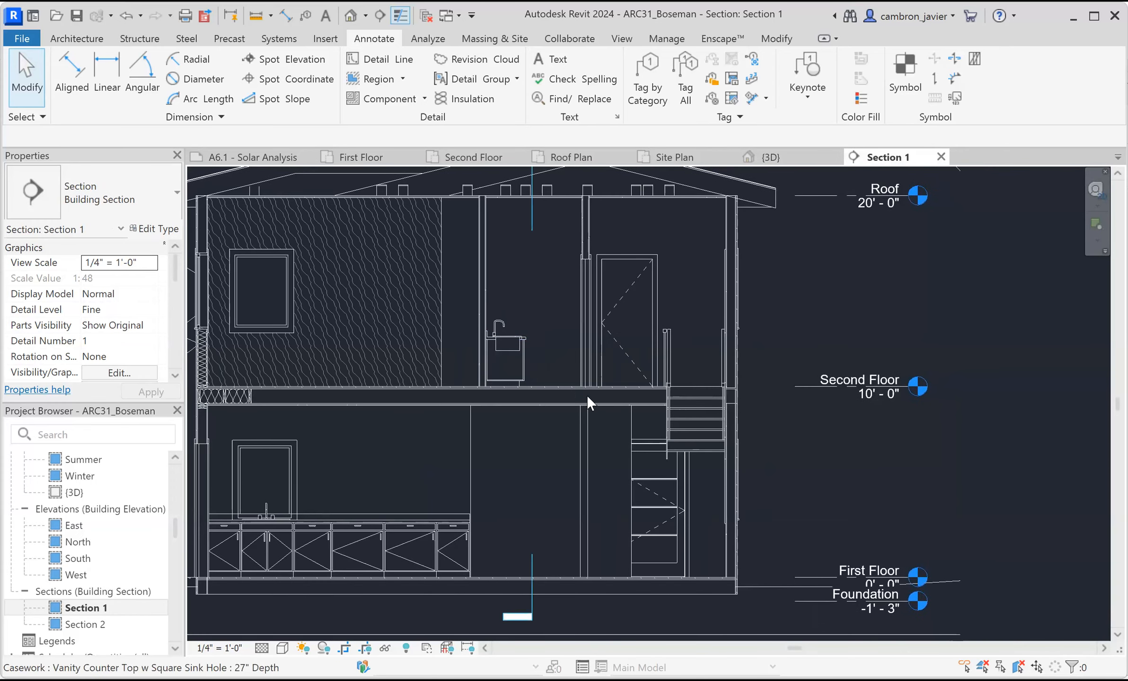
pyautogui.scroll(2, 639, 557)
pyautogui.moveTo(546, 445); pyautogui.dragTo(541, 494, button='middle')
pyautogui.moveTo(518, 497); pyautogui.dragTo(474, 486, button='middle')
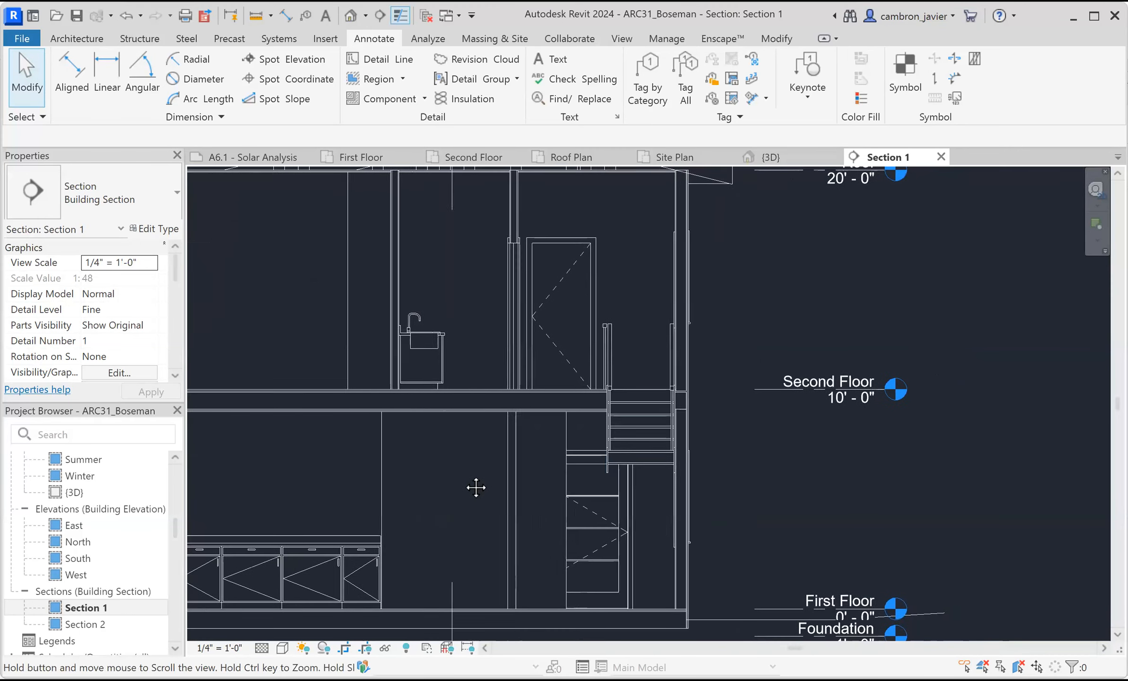
pyautogui.scroll(6, 712, 351)
pyautogui.moveTo(753, 381); pyautogui.dragTo(577, 434, button='middle')
pyautogui.scroll(-2, 511, 384)
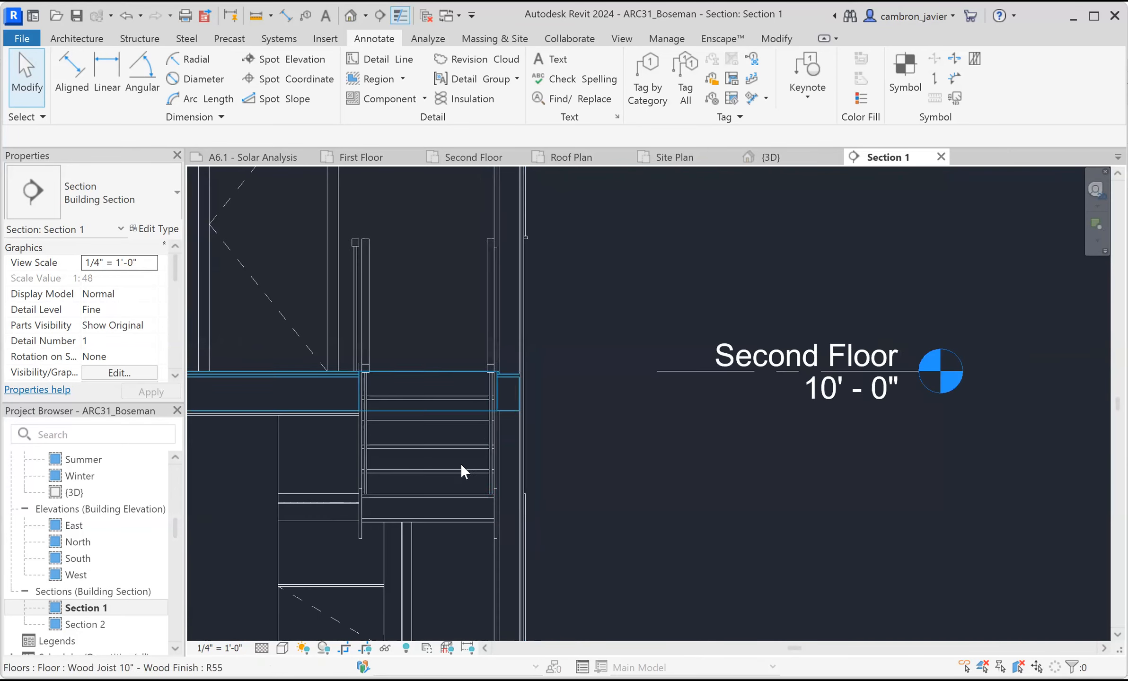
# Examine the junction of the Wood Joist 10" floor and the exterior wood siding wall beside the stairs at the Second Floor level.
pyautogui.scroll(-1, 408, 304)
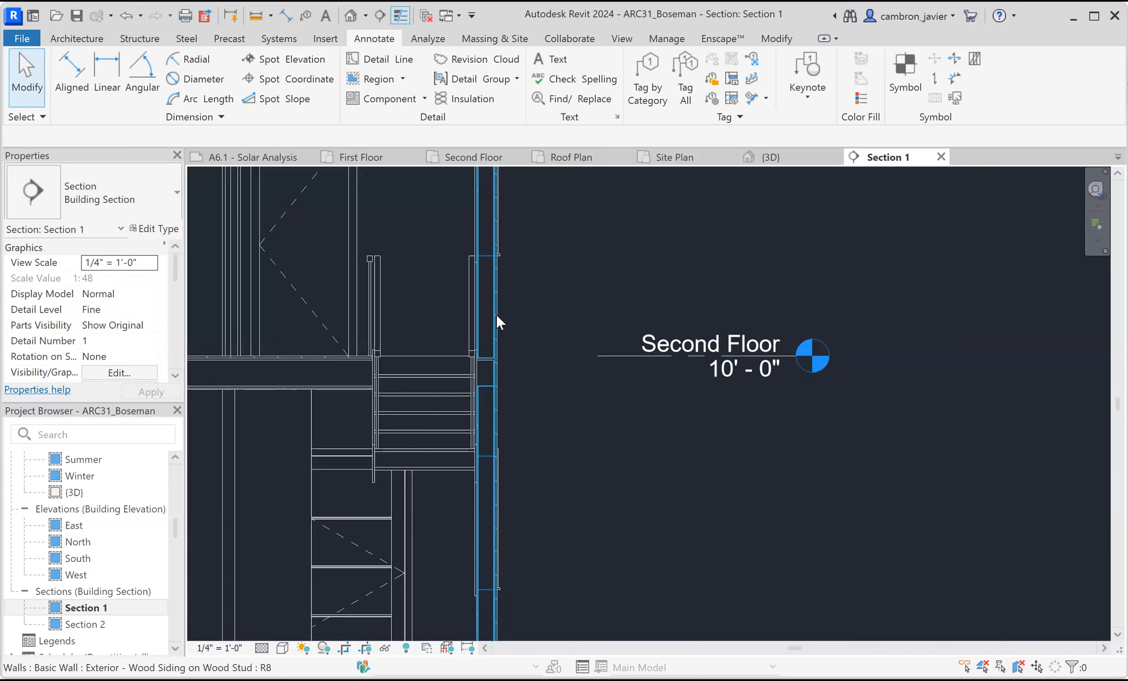
pyautogui.scroll(3, 497, 315)
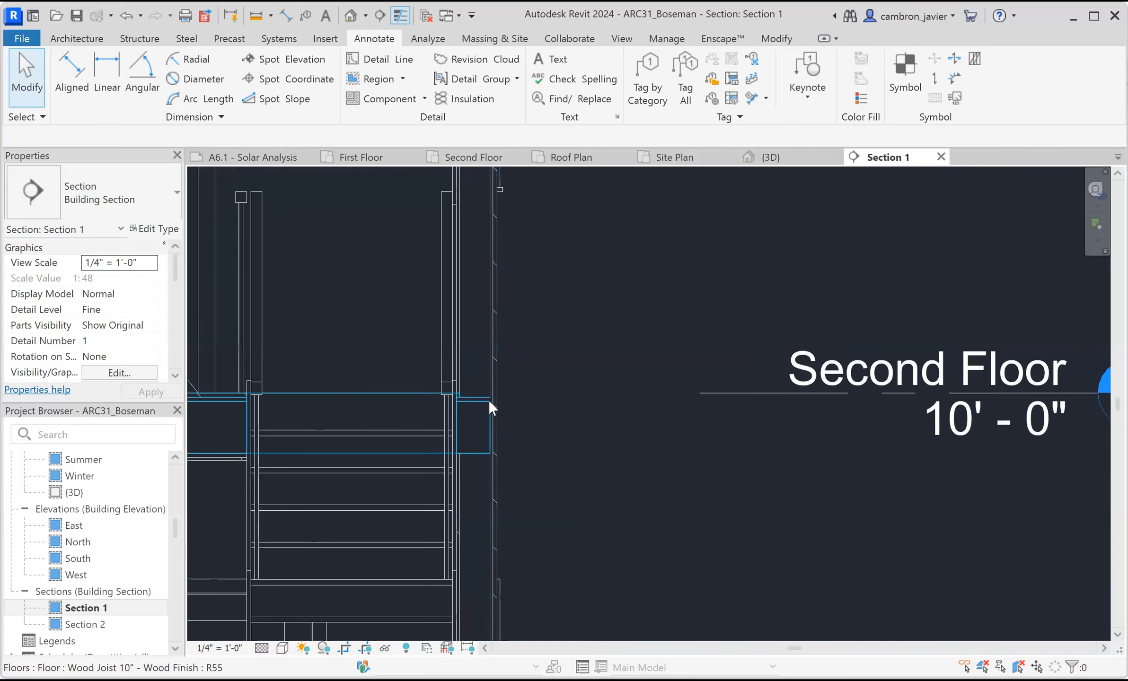
pyautogui.scroll(-3, 487, 313)
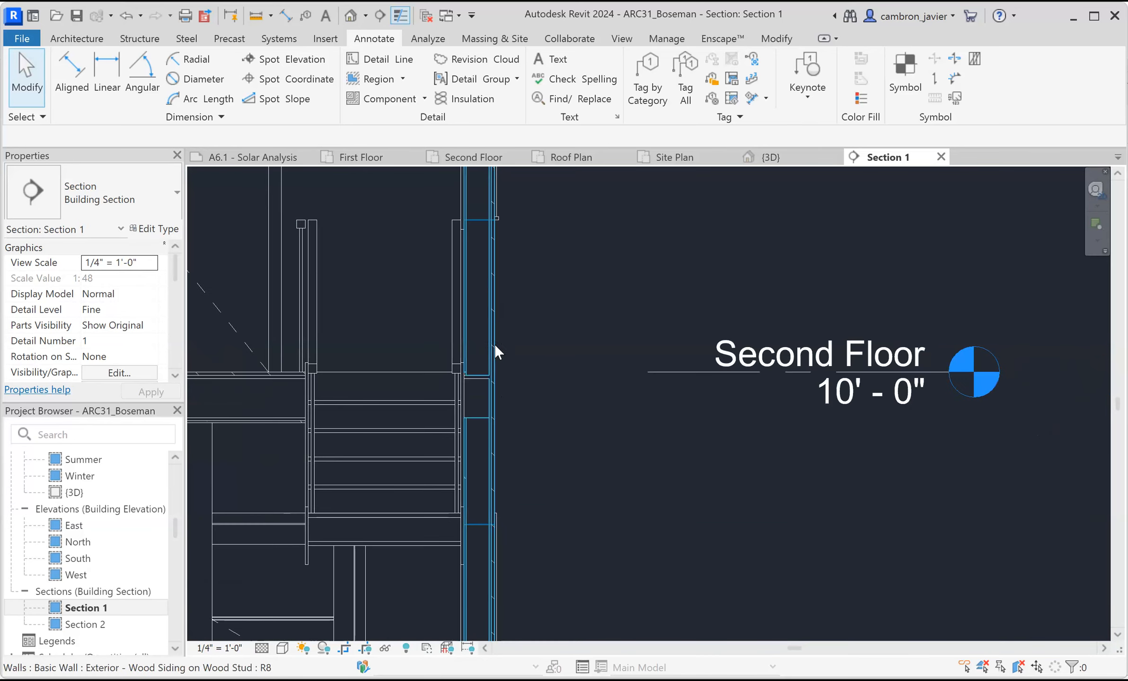
pyautogui.scroll(-1, 481, 373)
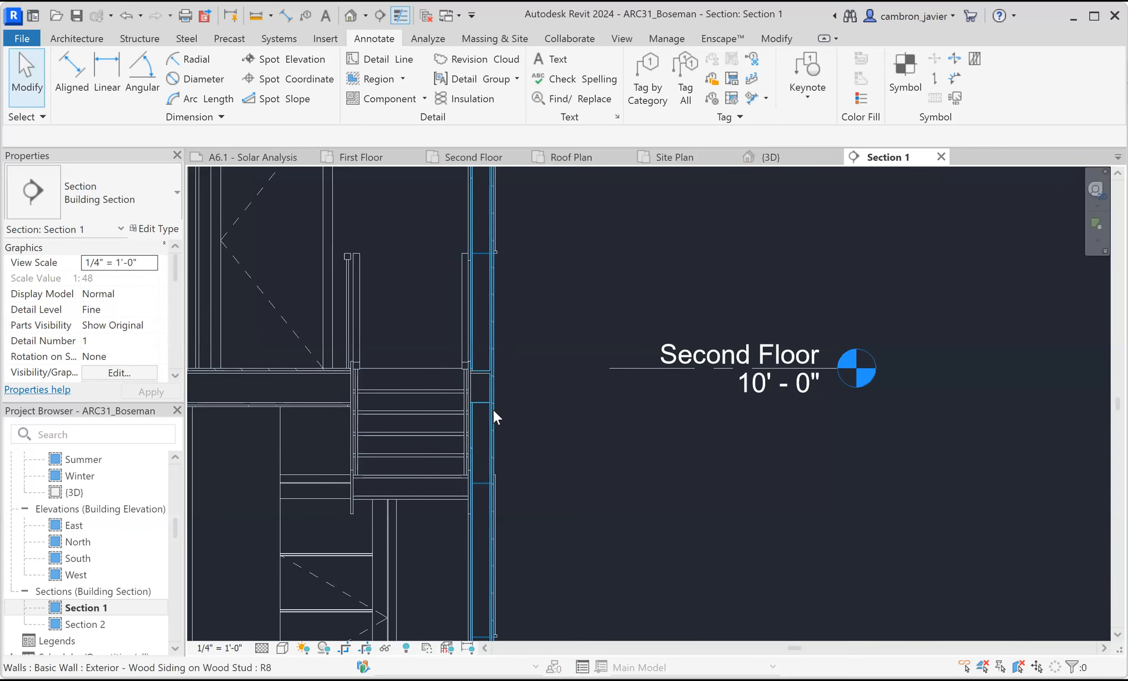
pyautogui.scroll(-3, 501, 393)
pyautogui.moveTo(497, 312); pyautogui.dragTo(414, 293, button='middle')
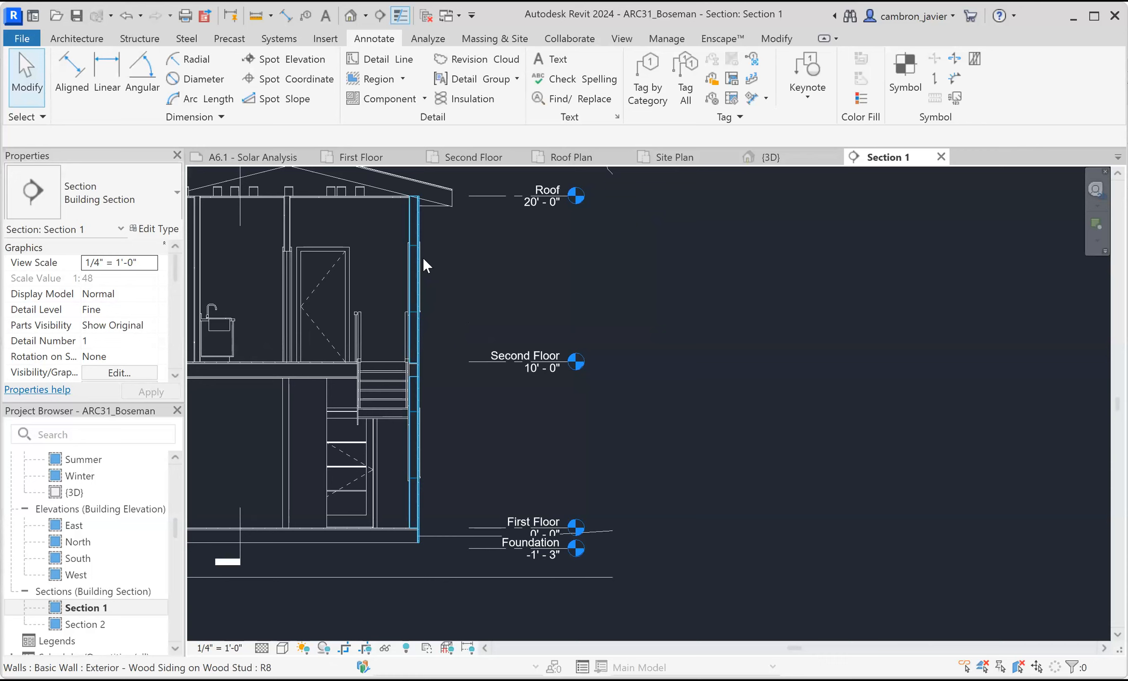
pyautogui.scroll(1, 421, 234)
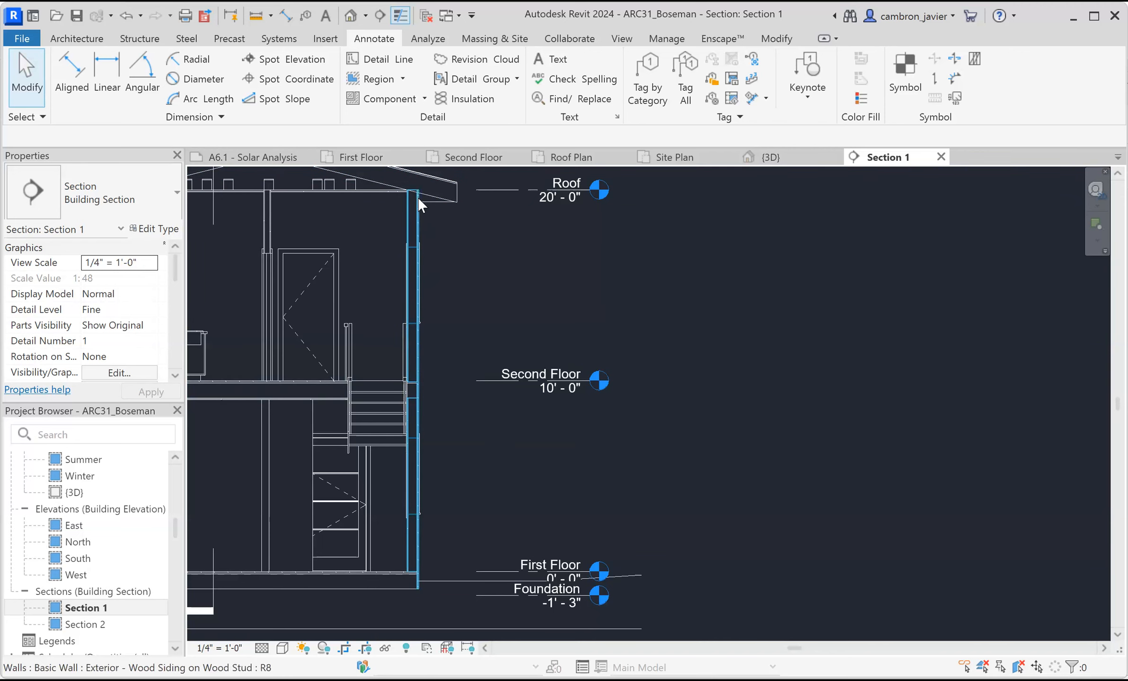
pyautogui.scroll(5, 410, 392)
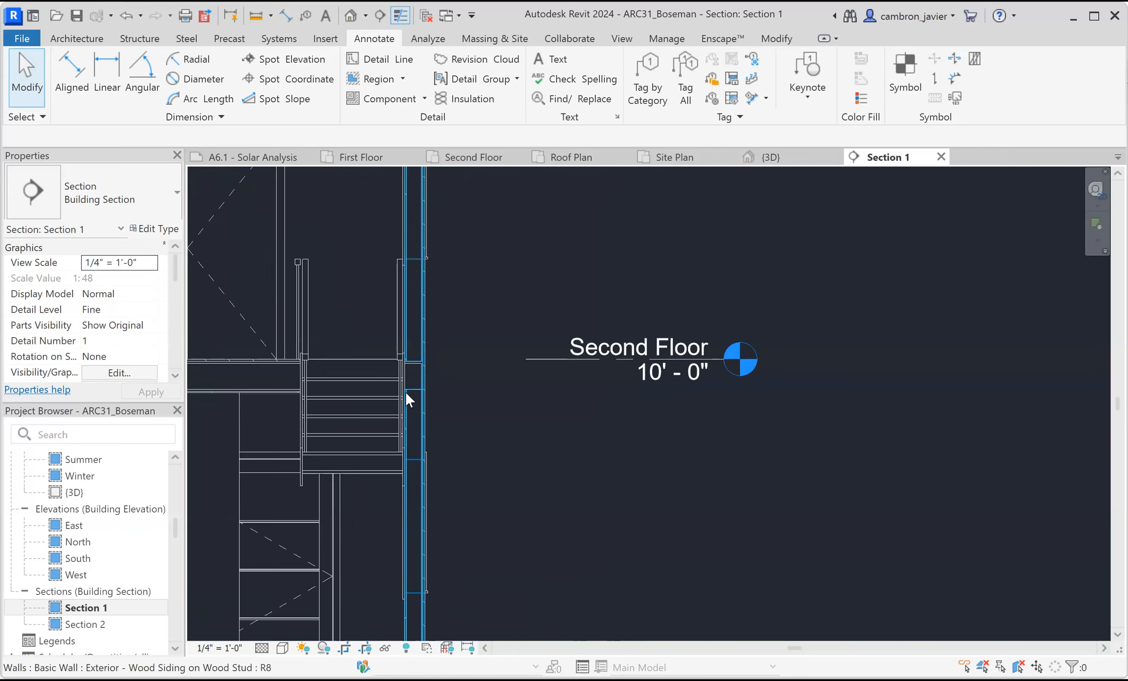
pyautogui.scroll(2, 415, 288)
pyautogui.scroll(-3, 415, 298)
pyautogui.moveTo(428, 310); pyautogui.dragTo(521, 309, button='middle')
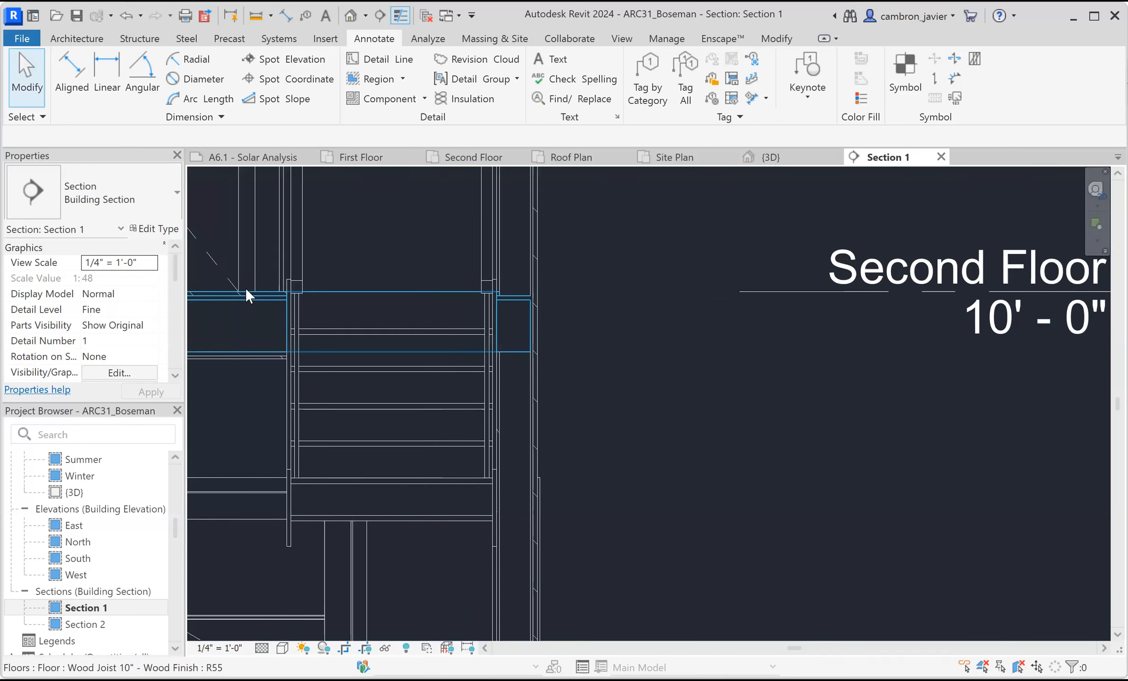
pyautogui.click(261, 294)
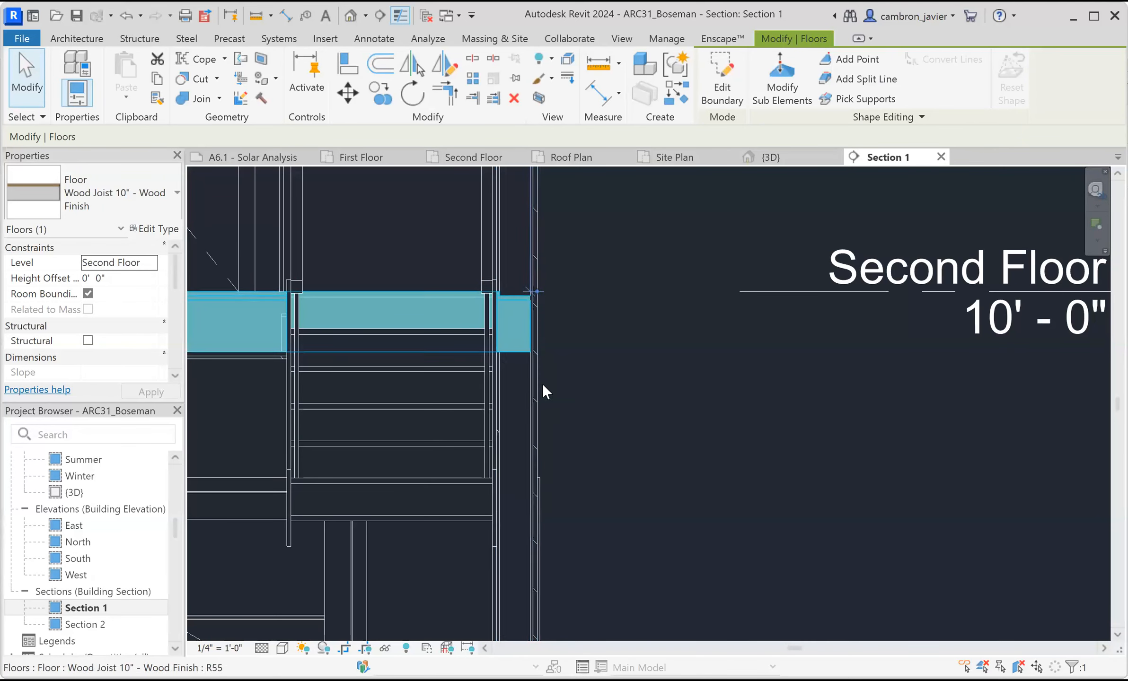
pyautogui.click(614, 252)
pyautogui.click(649, 249)
# Sketch a rectangular masking region boundary 0' 6" wide by 1' 0" high over the Second Floor junction inside the exterior wall beside the stairs.
pyautogui.scroll(3, 634, 264)
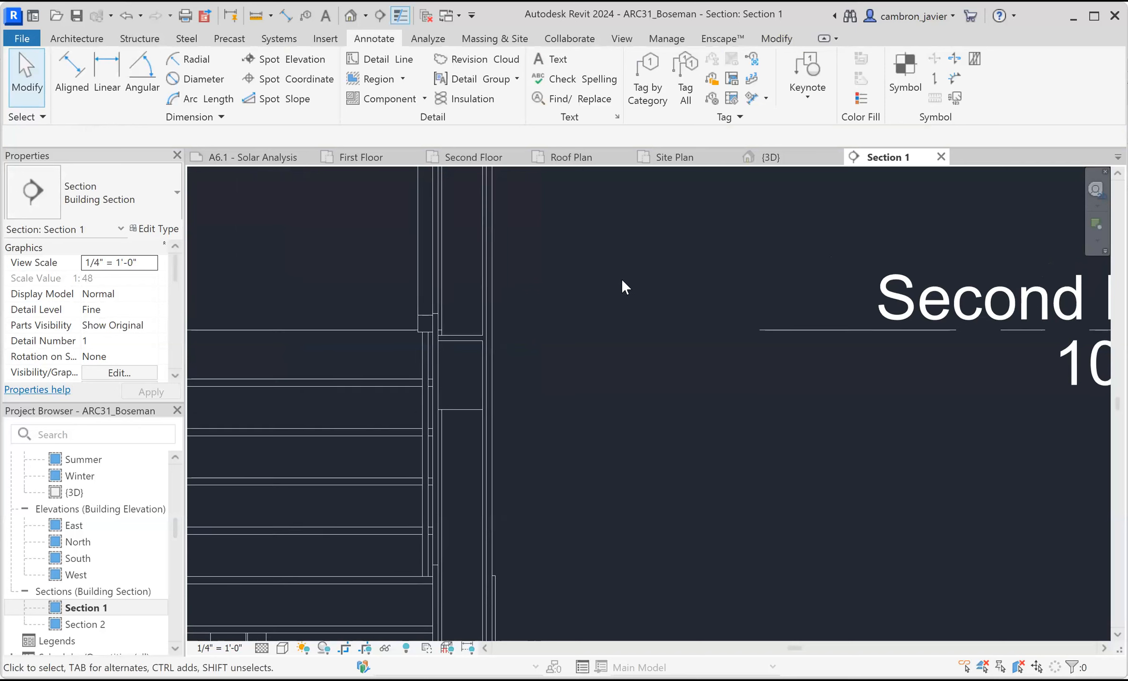
pyautogui.click(402, 79)
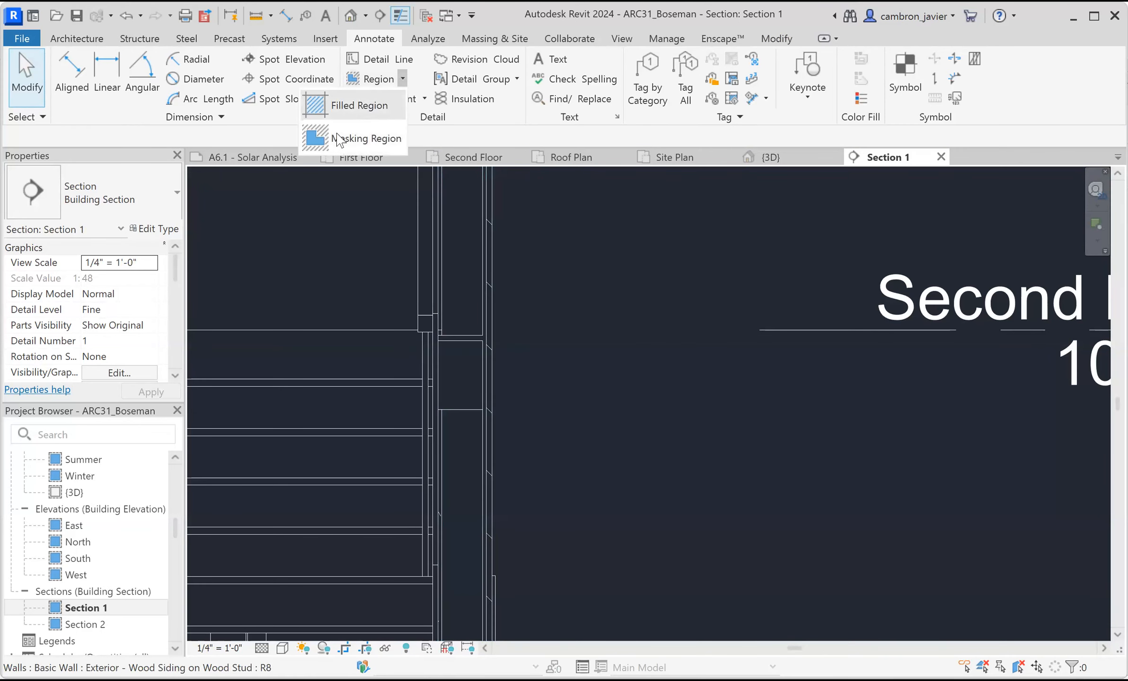
pyautogui.click(348, 139)
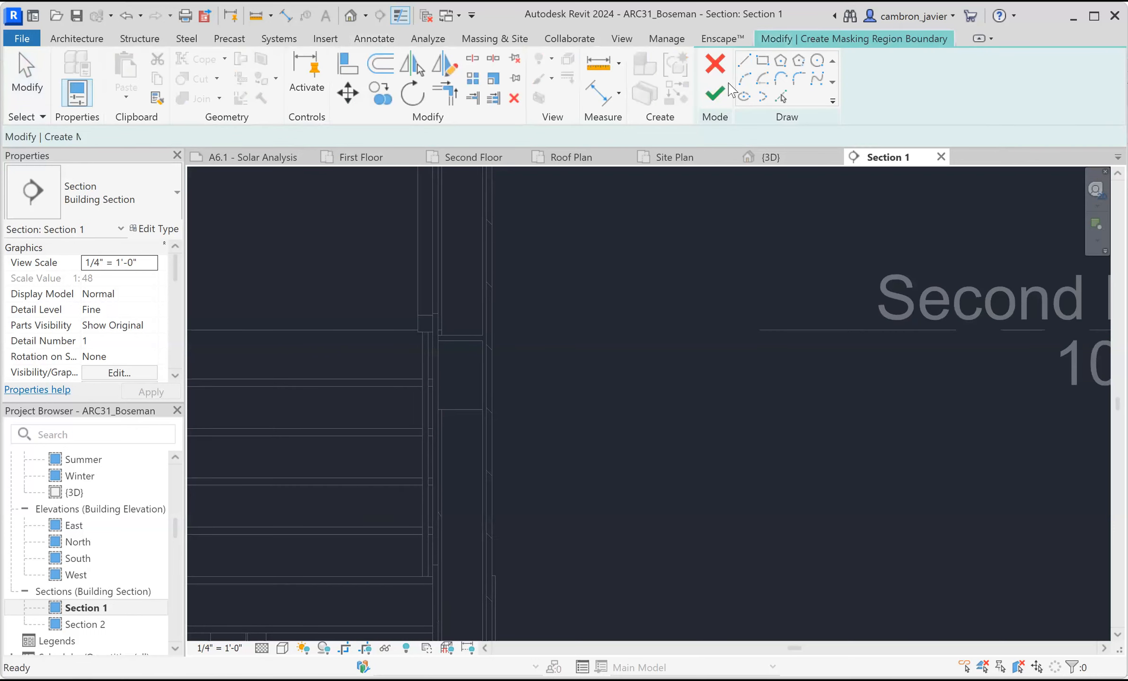
pyautogui.click(763, 62)
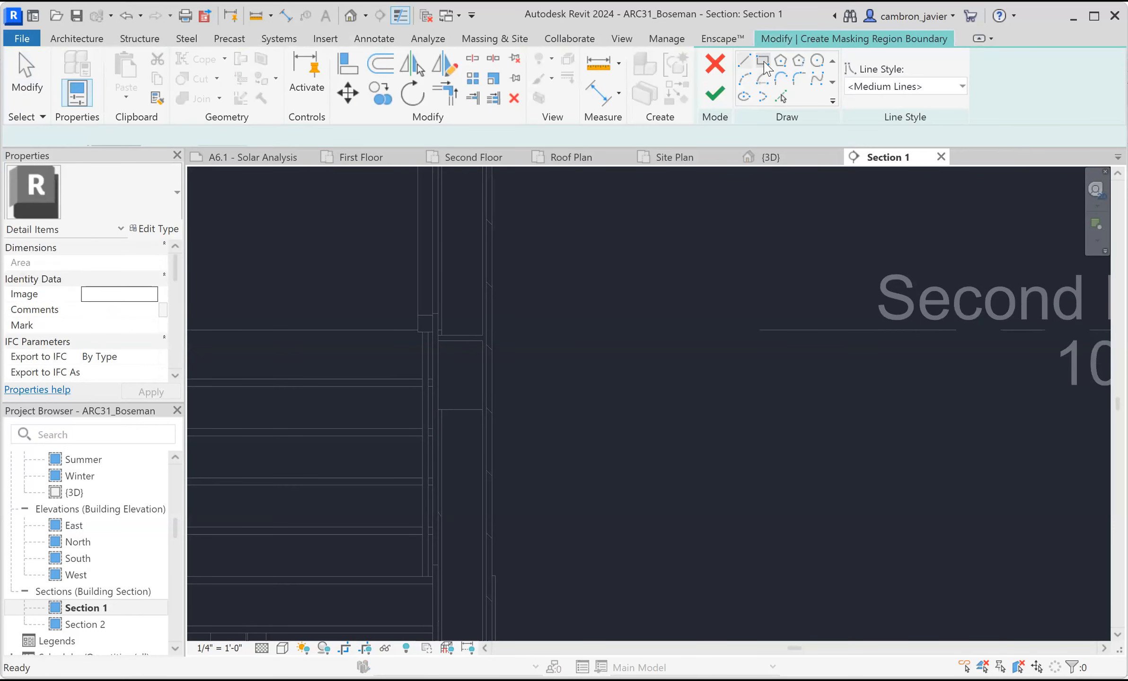
pyautogui.scroll(2, 473, 360)
pyautogui.scroll(2, 493, 295)
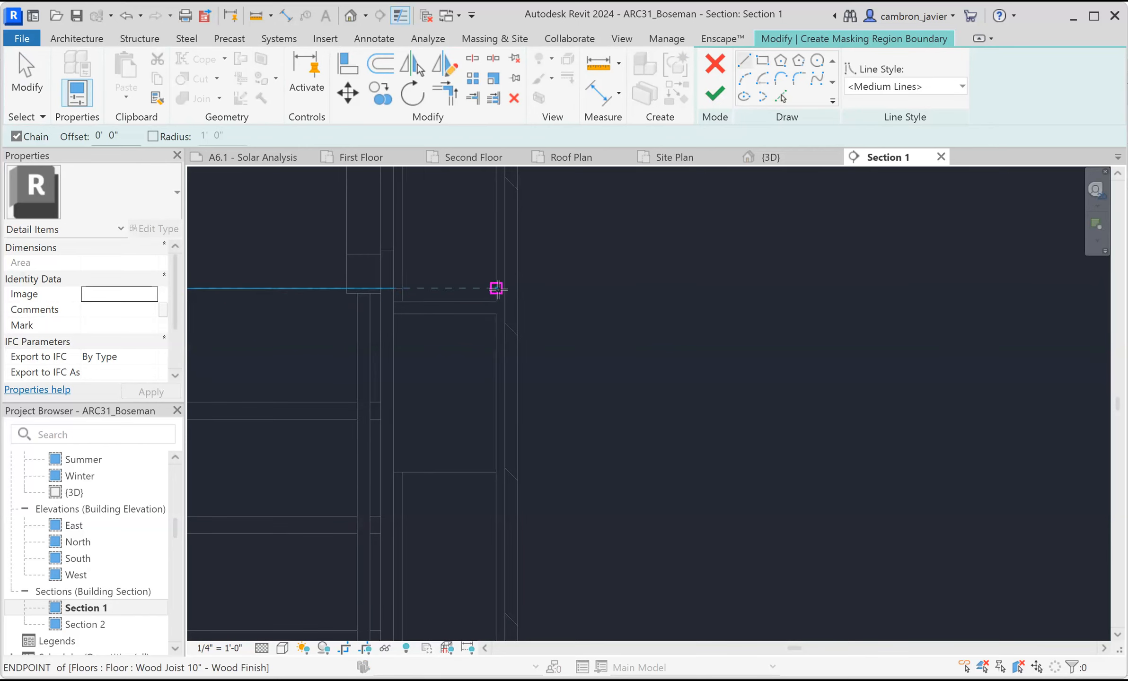
pyautogui.click(496, 288)
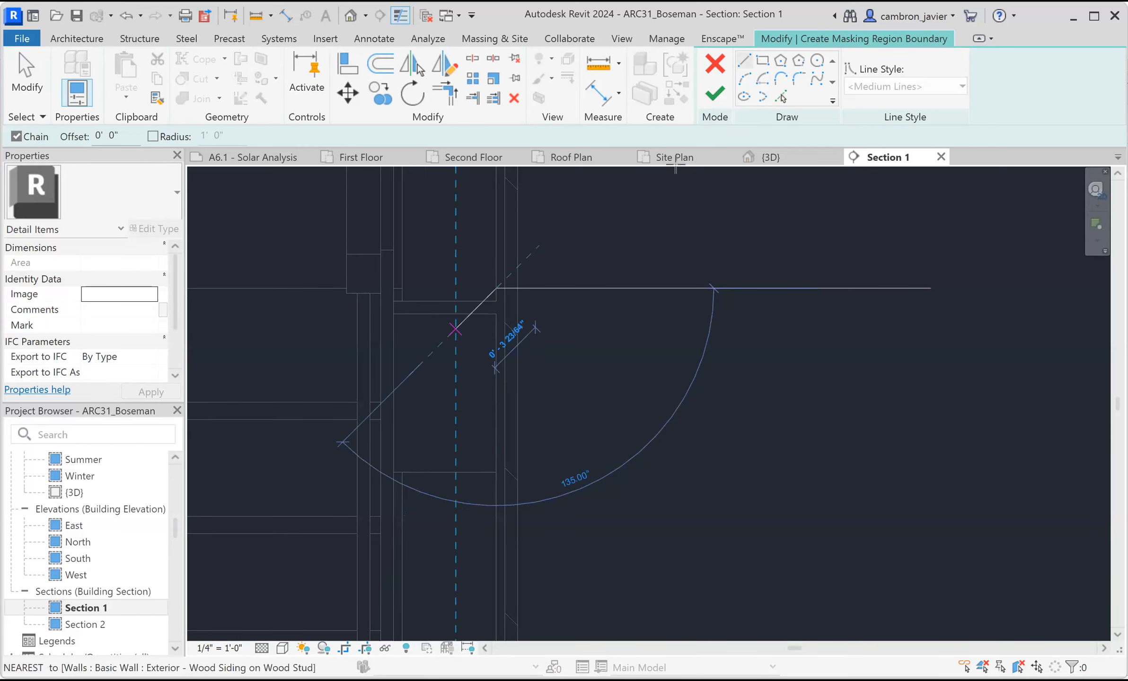
pyautogui.click(762, 68)
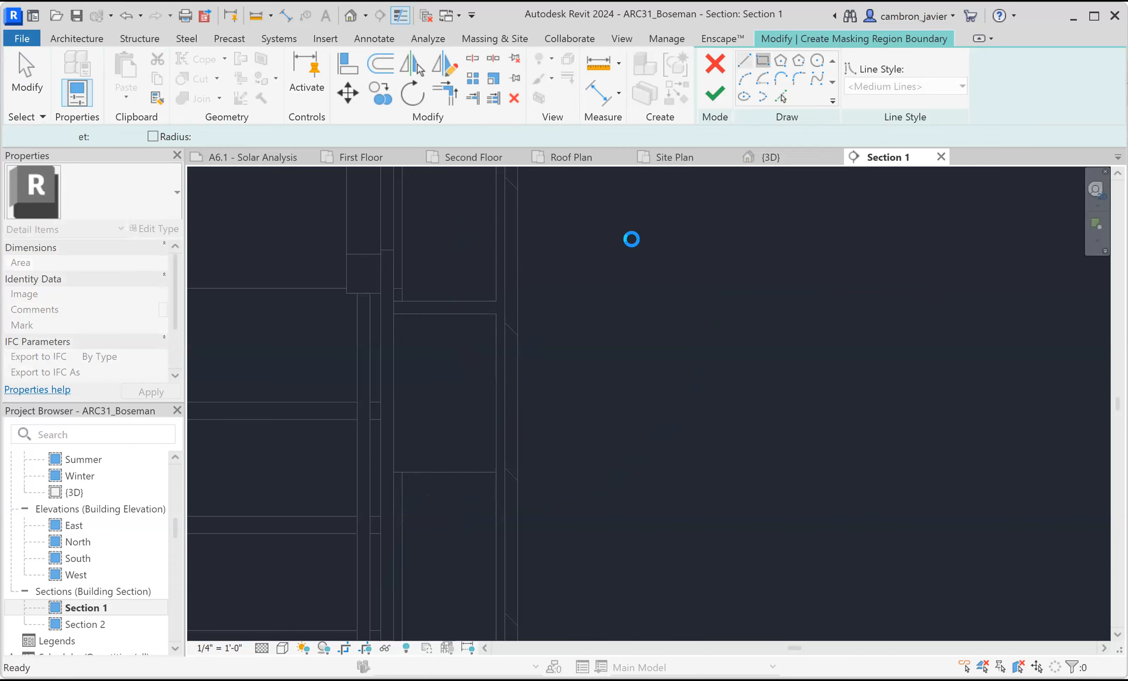
pyautogui.click(496, 288)
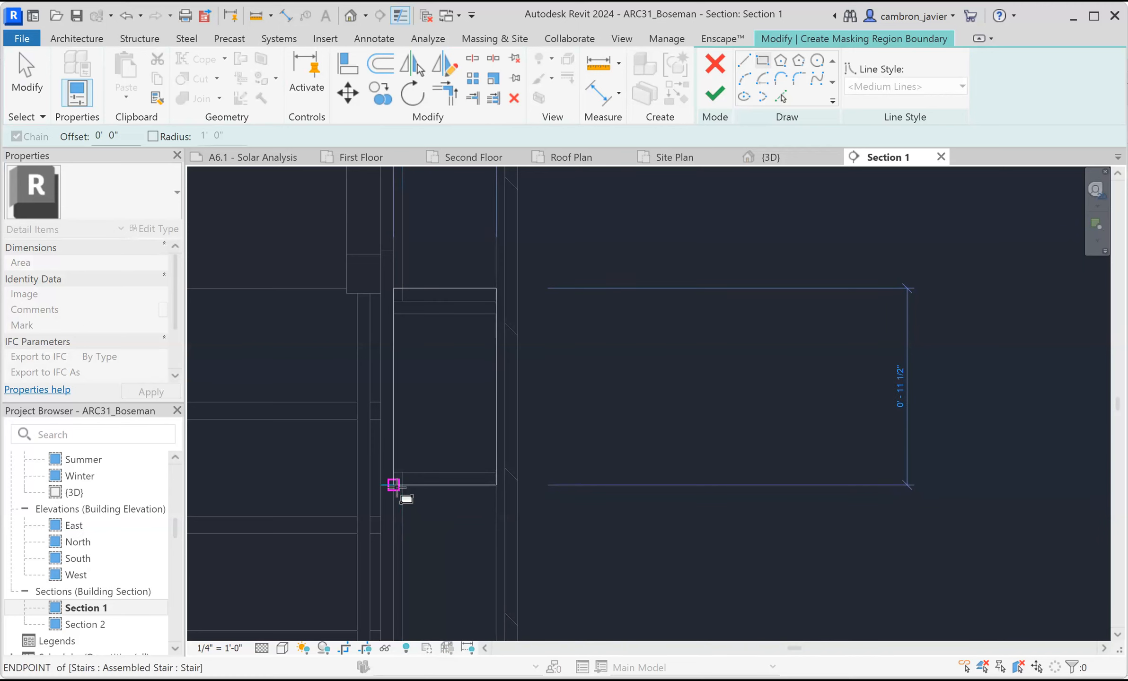
pyautogui.click(394, 493)
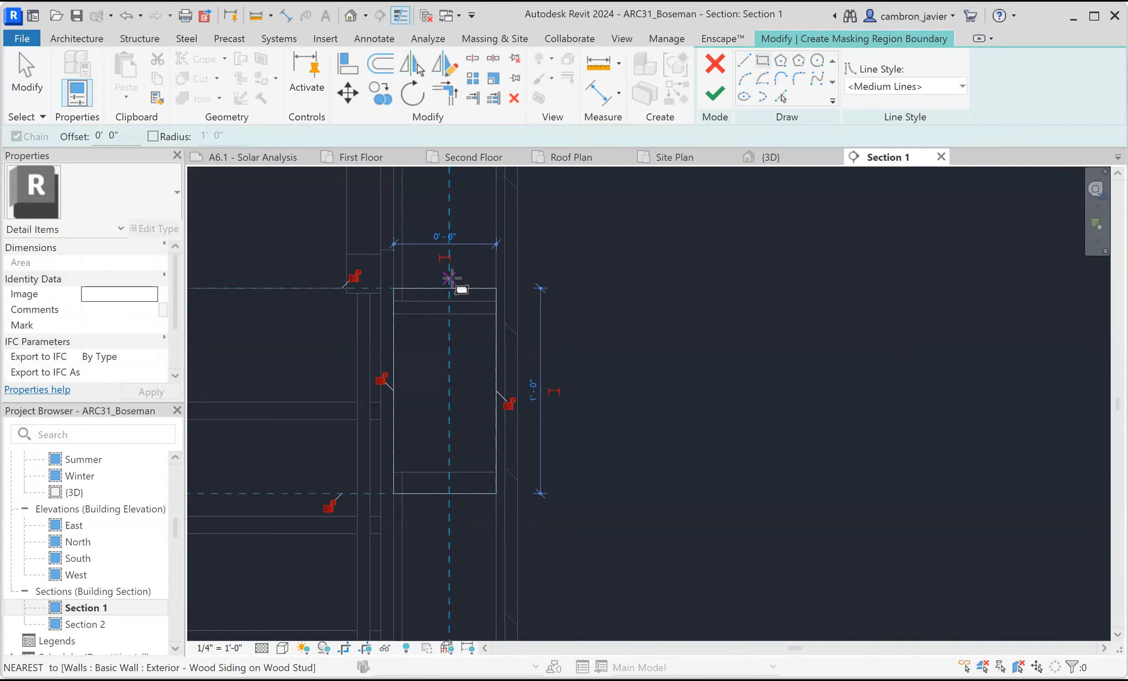
pyautogui.scroll(1, 414, 367)
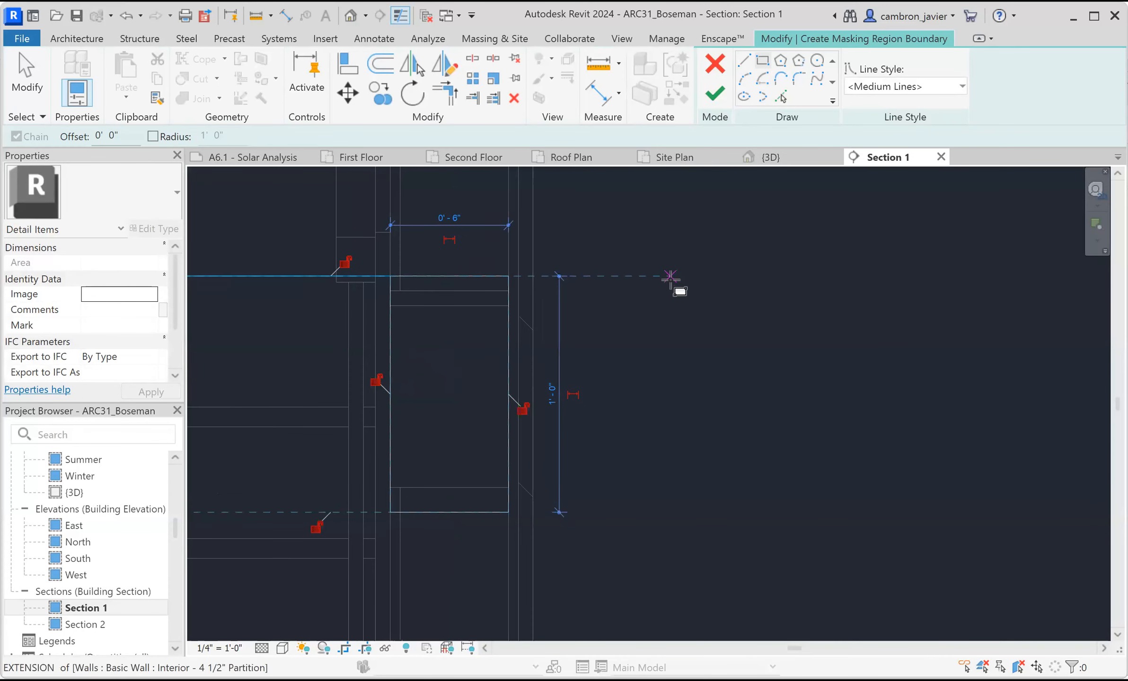
pyautogui.press('Escape')
pyautogui.press('Escape')
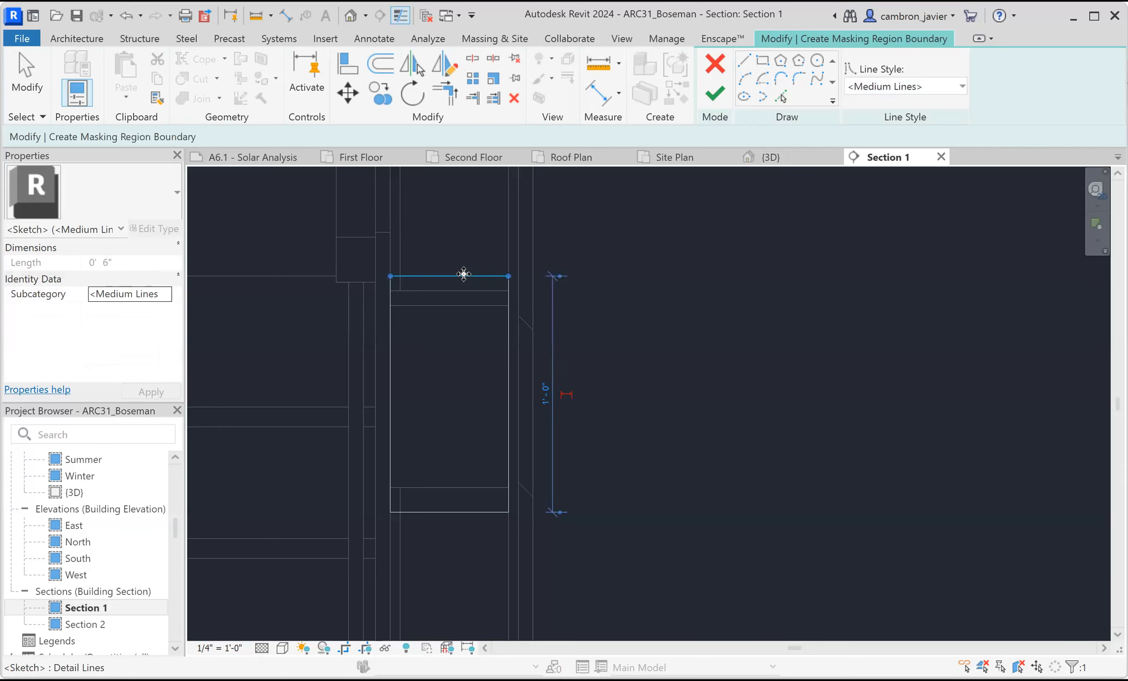
# Set all four boundary lines of the masking region to the <Invisible lines> style and finish the region.
pyautogui.press('Tab')
pyautogui.click(405, 276)
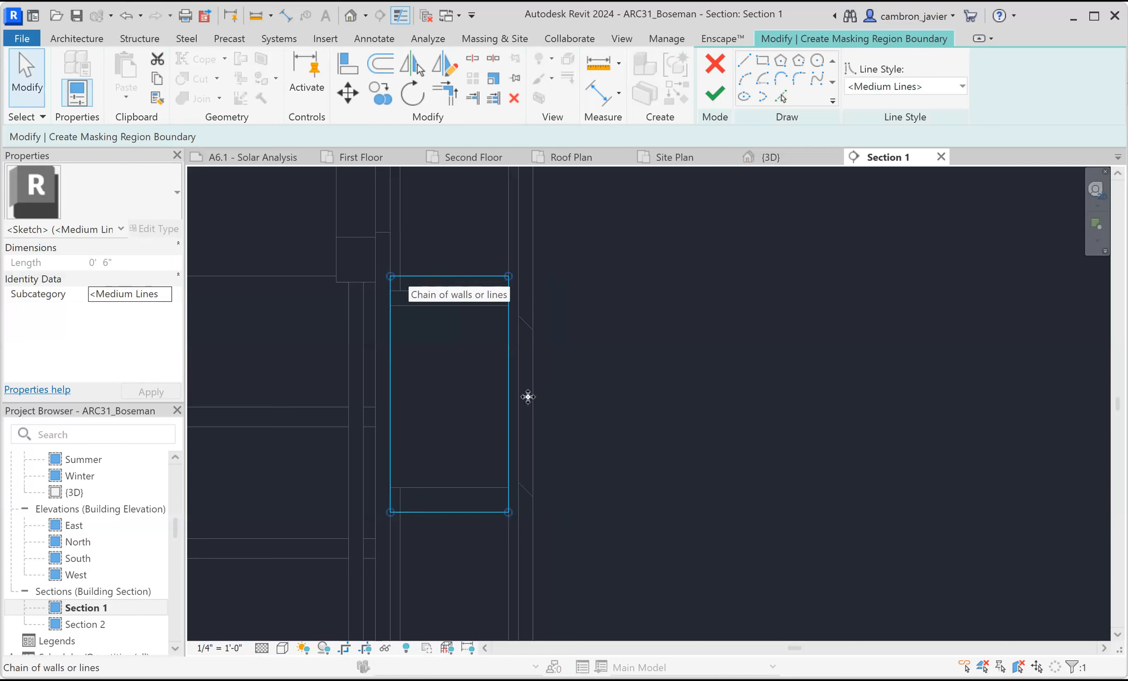
pyautogui.click(895, 89)
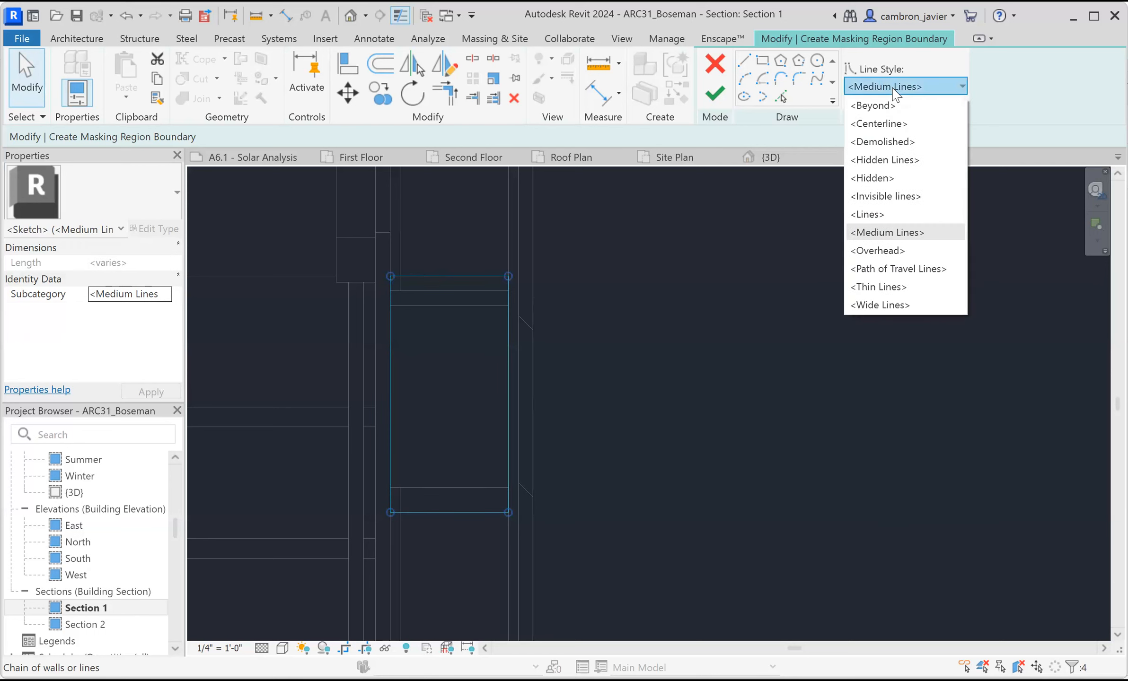
pyautogui.click(885, 196)
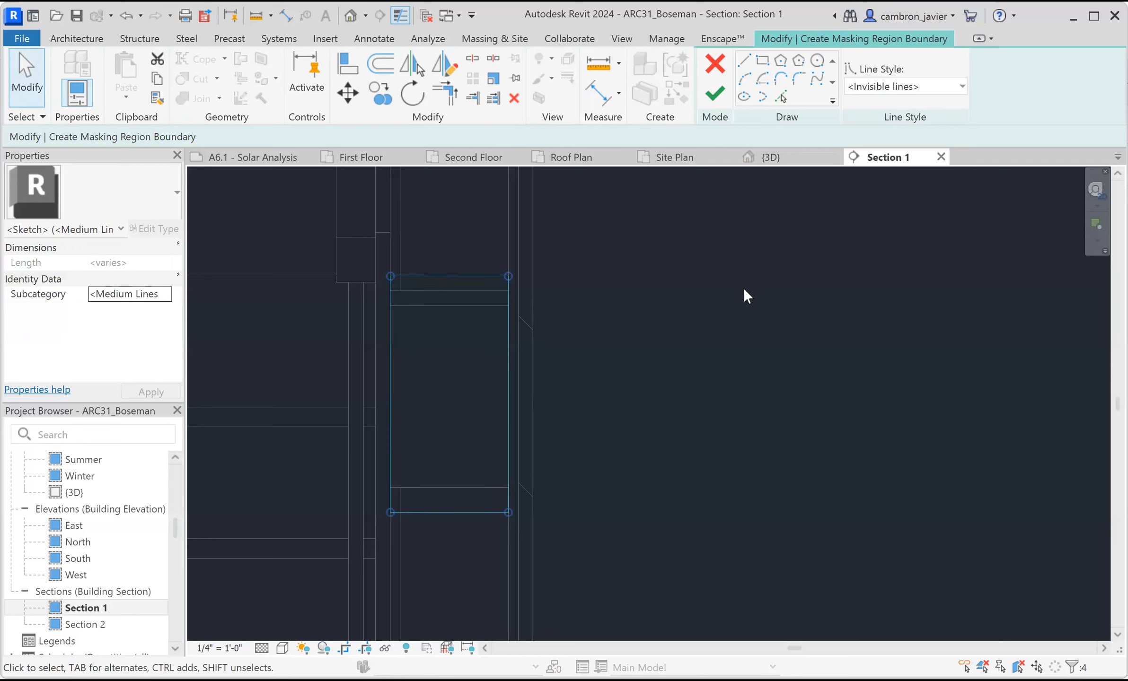
pyautogui.click(660, 310)
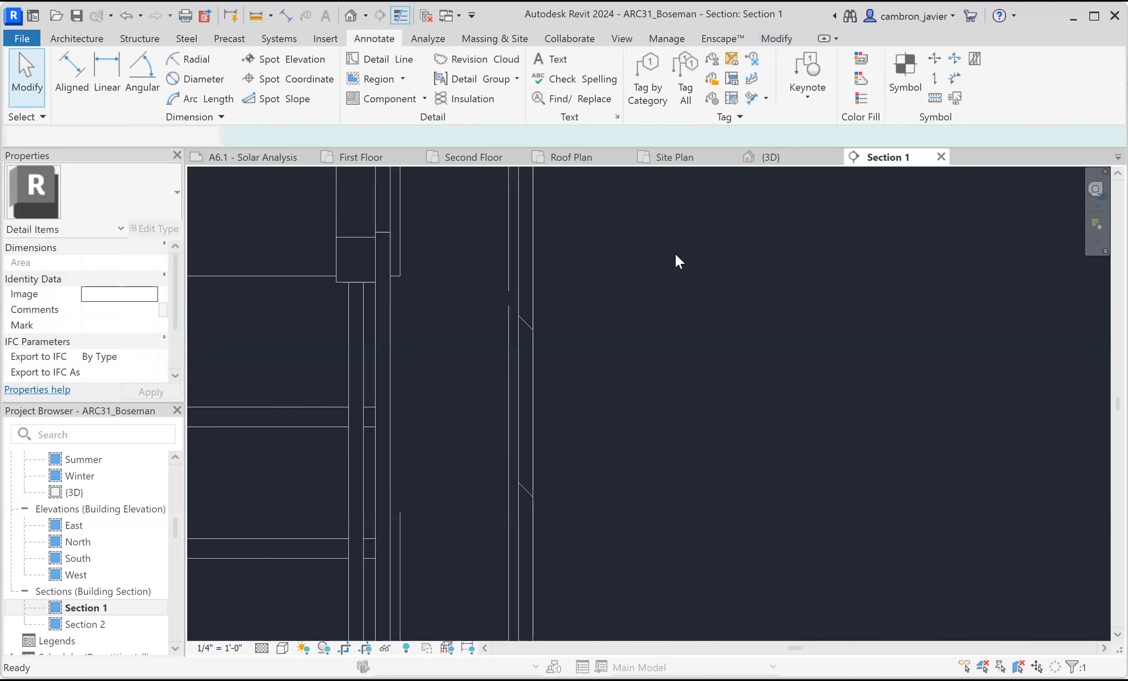
# Draw a vertical <Thin Lines> detail line across the masked gap to reconnect the stud layer's outer edge in the exterior wall.
pyautogui.scroll(-3, 535, 329)
pyautogui.click(677, 294)
pyautogui.scroll(-4, 767, 381)
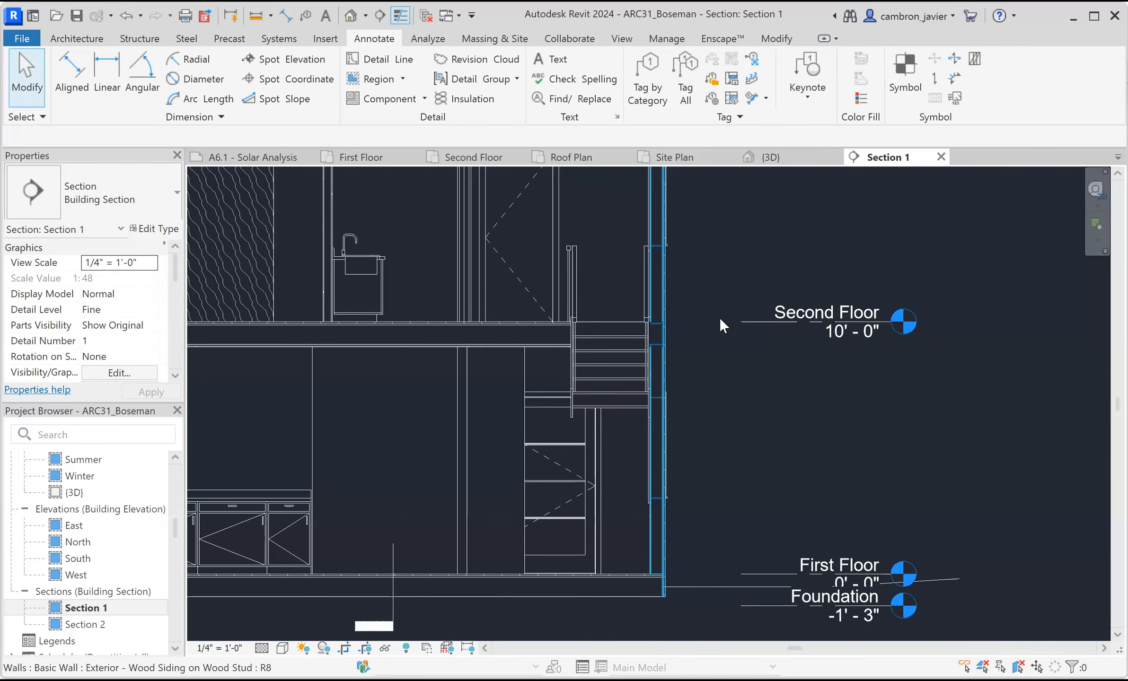
pyautogui.scroll(3, 715, 327)
pyautogui.scroll(4, 627, 275)
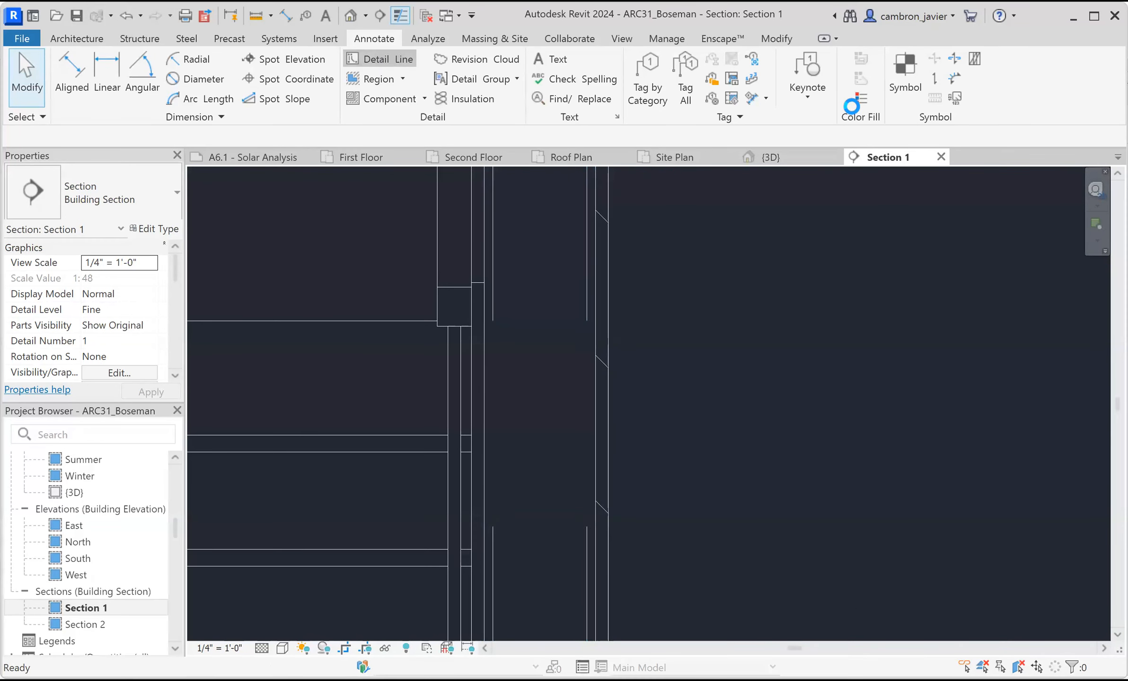
pyautogui.click(586, 321)
pyautogui.click(586, 526)
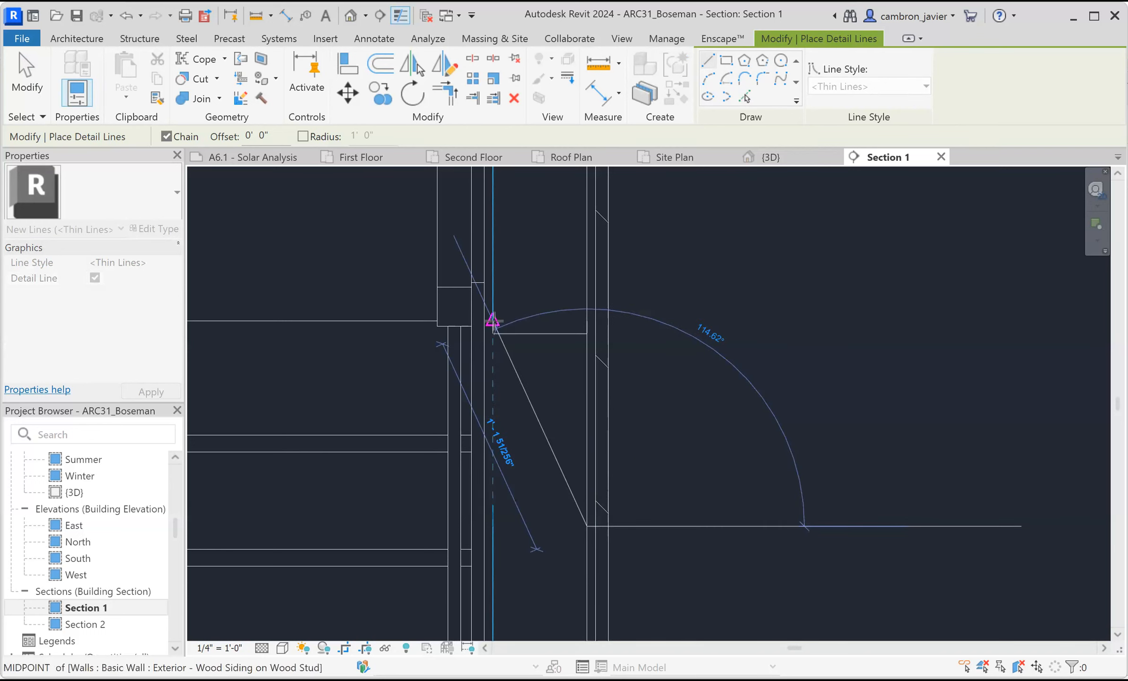
pyautogui.press('Escape')
pyautogui.press('Escape')
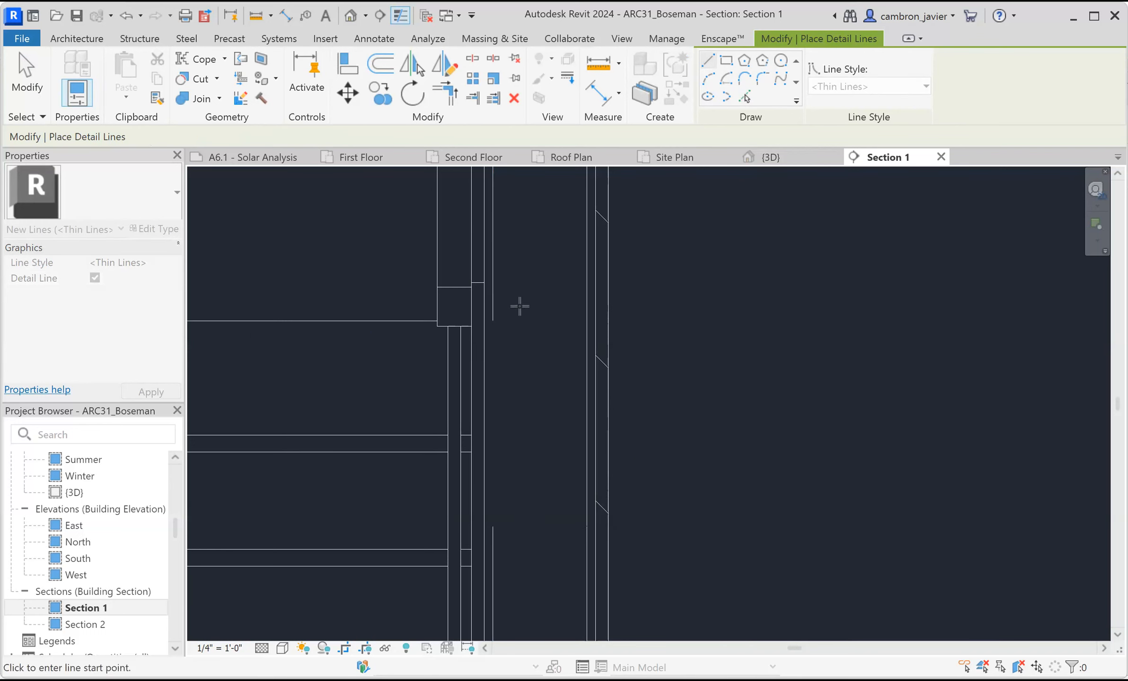
# Draw a second vertical thin detail line across the masked gap to reconnect the wall's inner edge on the stair side.
pyautogui.click(492, 320)
pyautogui.press('Escape')
pyautogui.press('Escape')
pyautogui.scroll(-3, 711, 343)
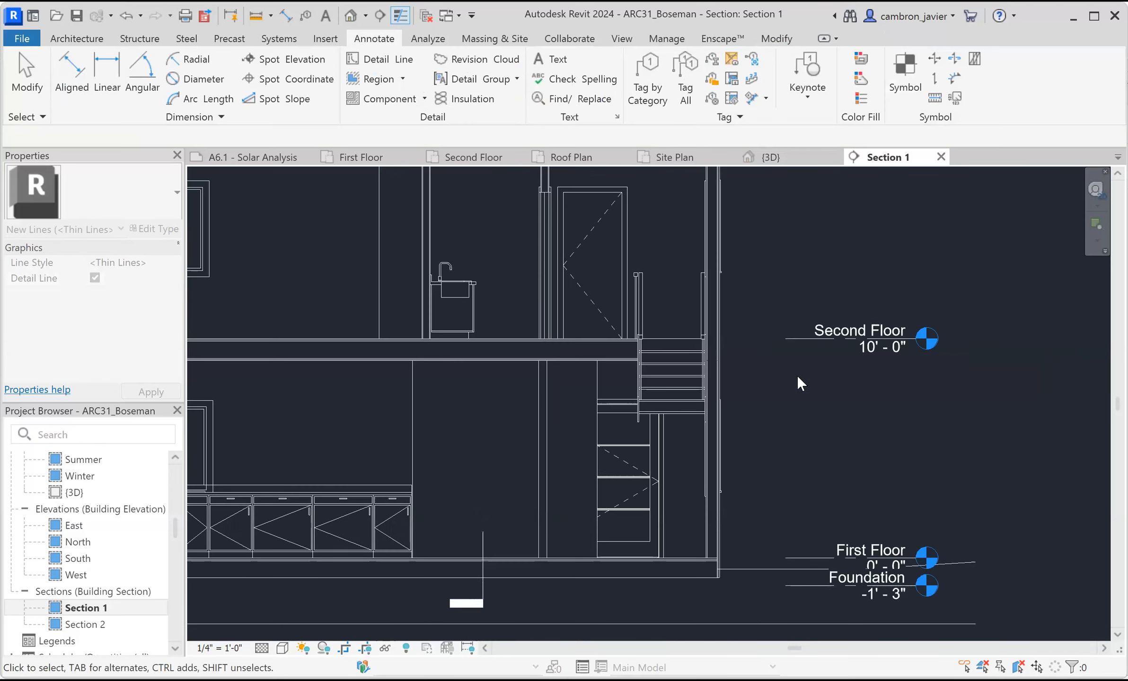
pyautogui.scroll(-1, 766, 384)
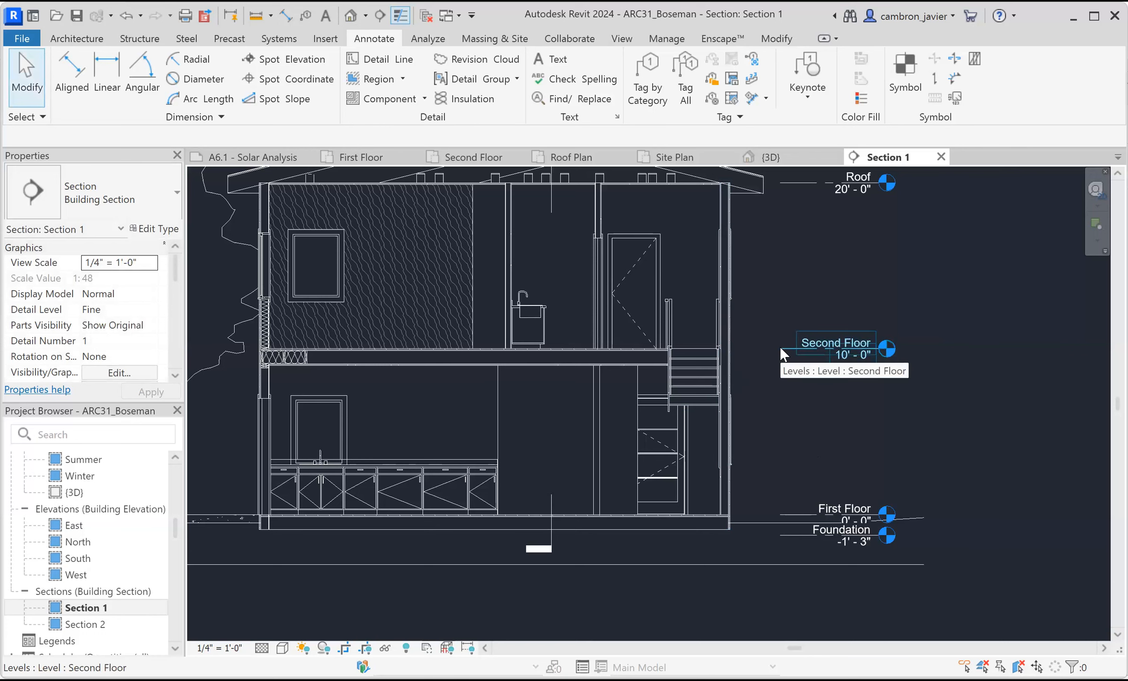
pyautogui.scroll(-2, 779, 352)
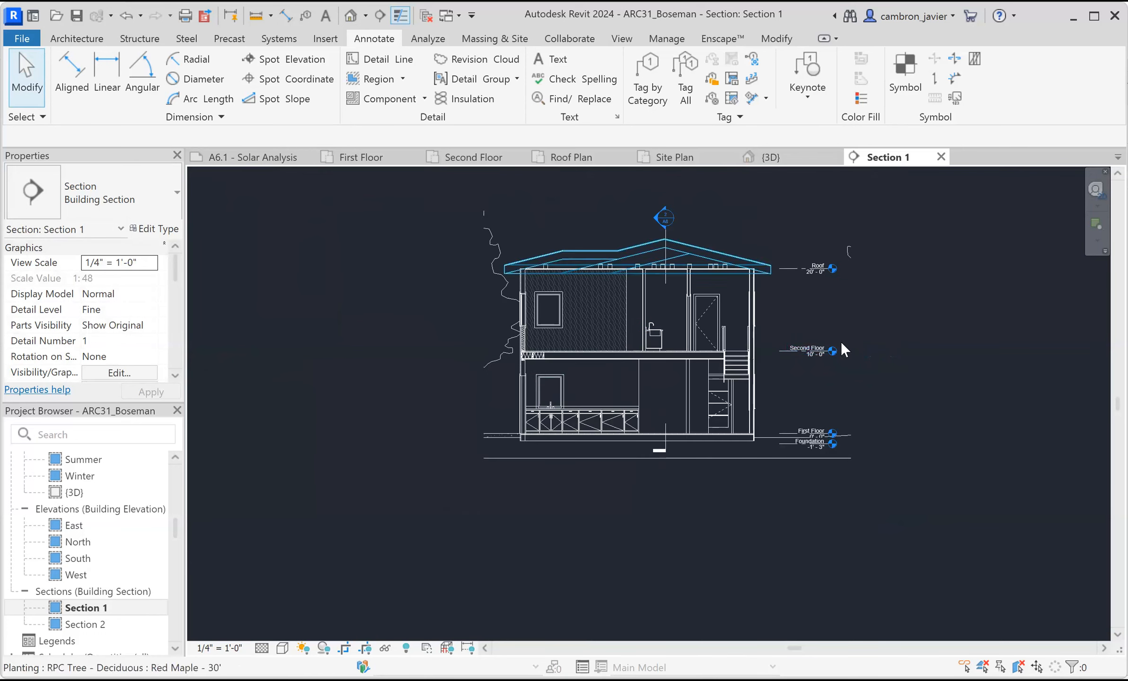
pyautogui.scroll(2, 751, 341)
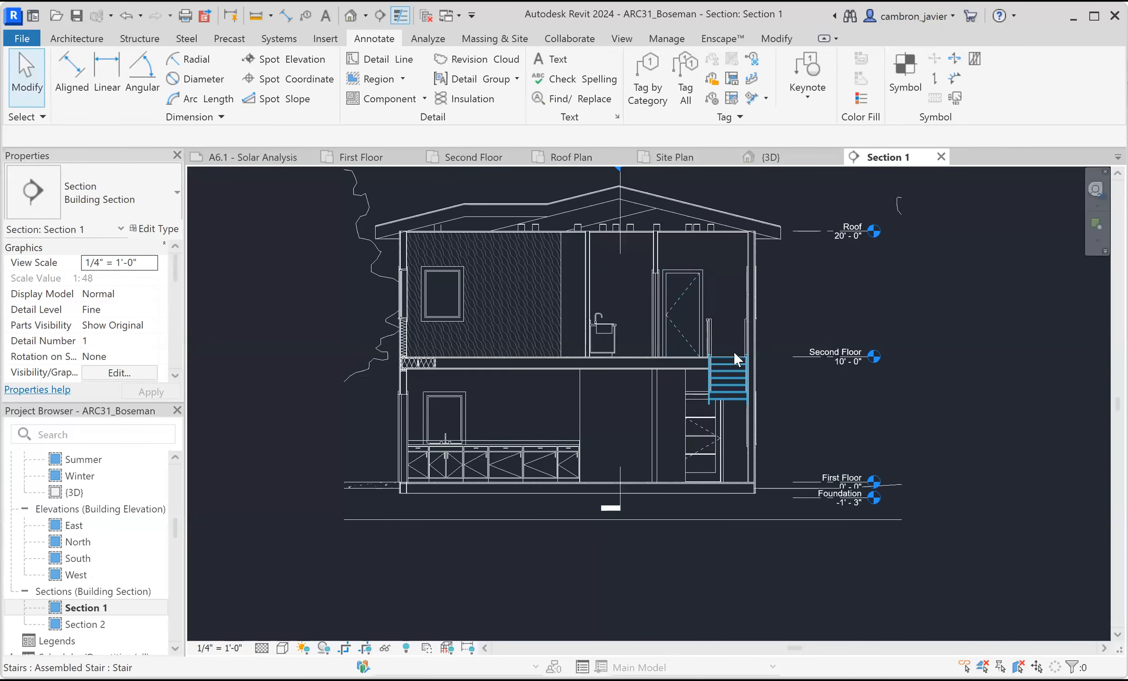
pyautogui.scroll(2, 751, 376)
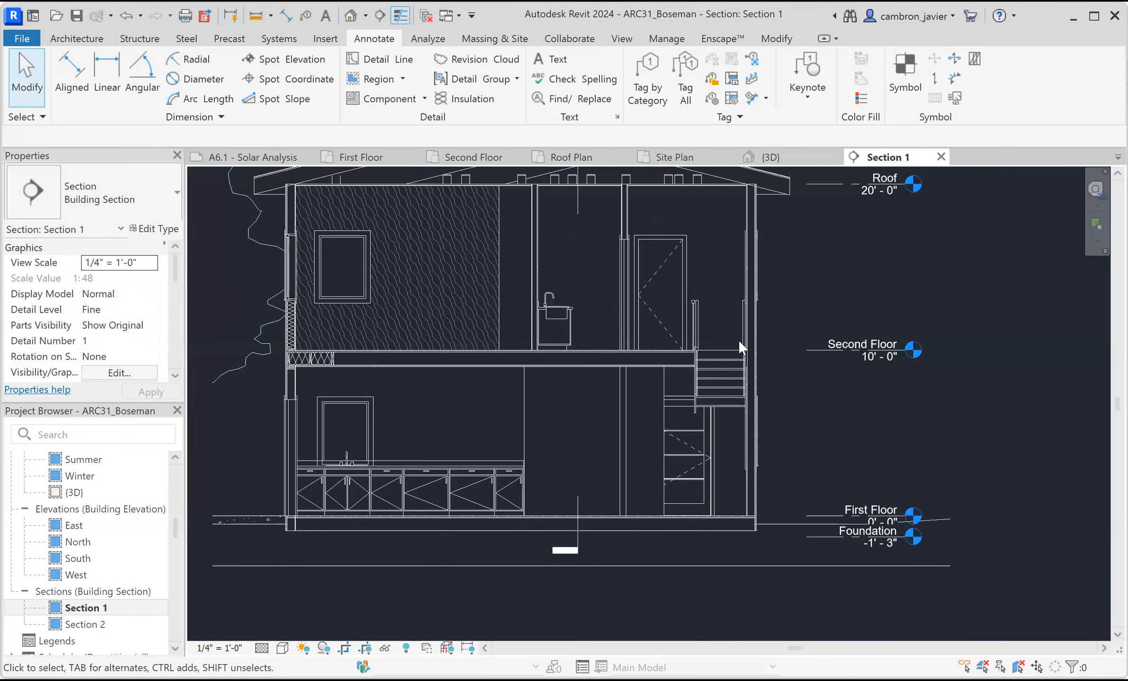